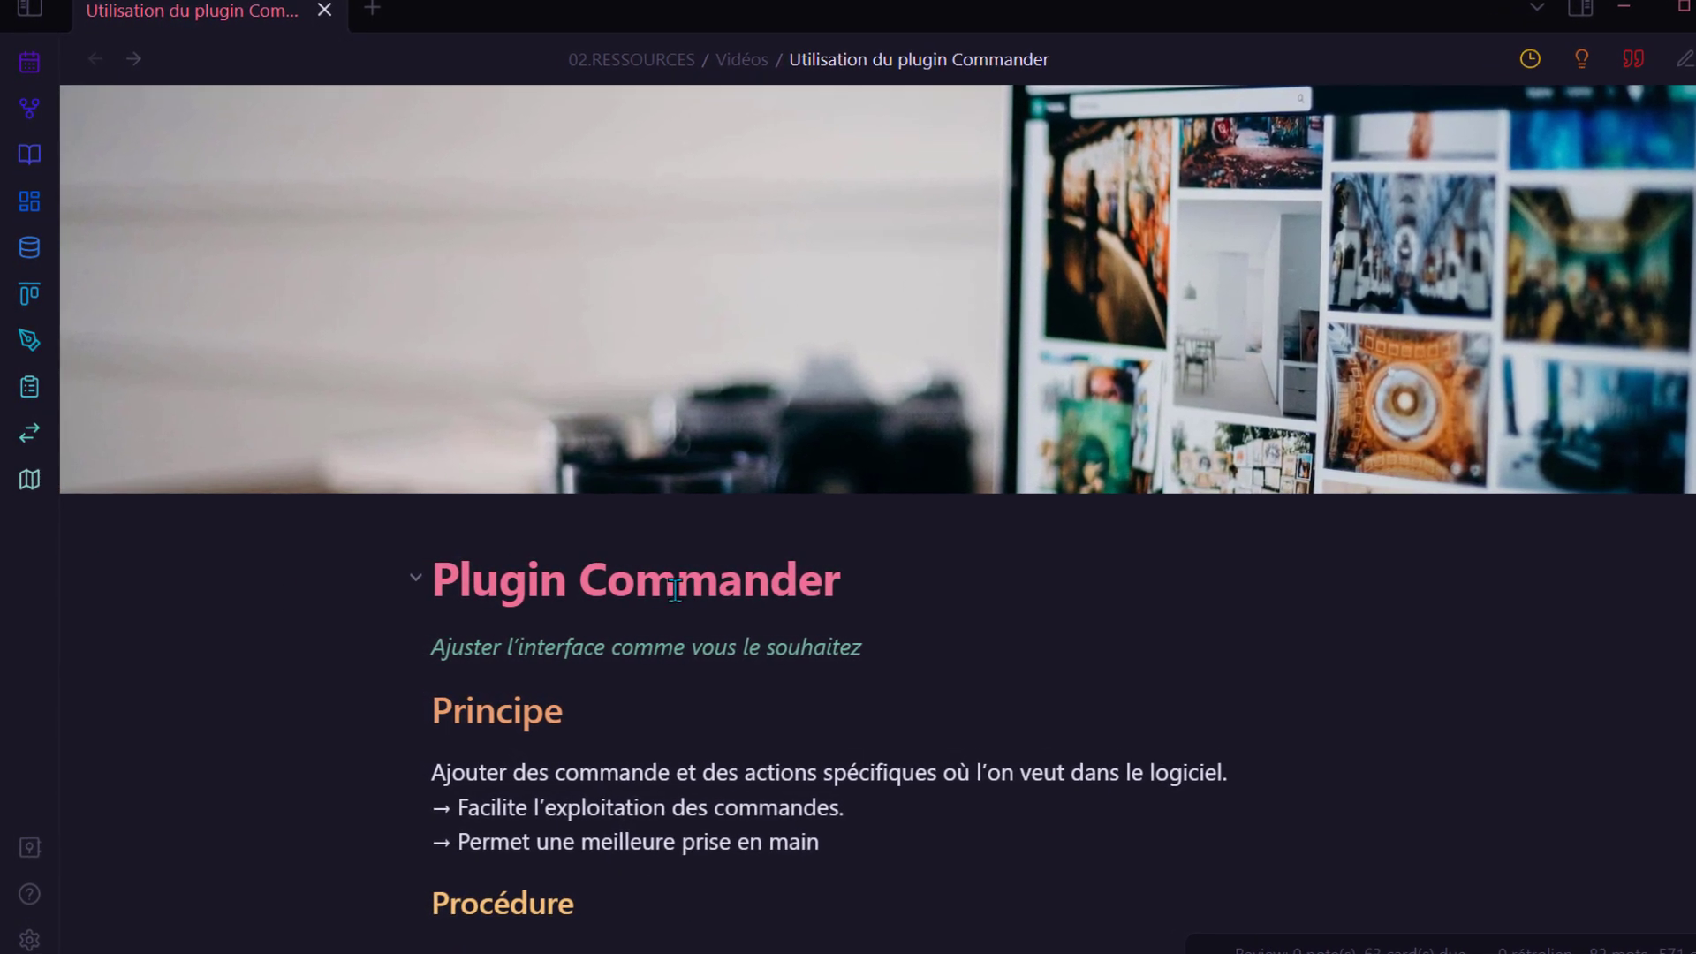
Step: Search the community plugins for "commander" and open the Commander plugin's page
left_click_drag(859, 590, 616, 580)
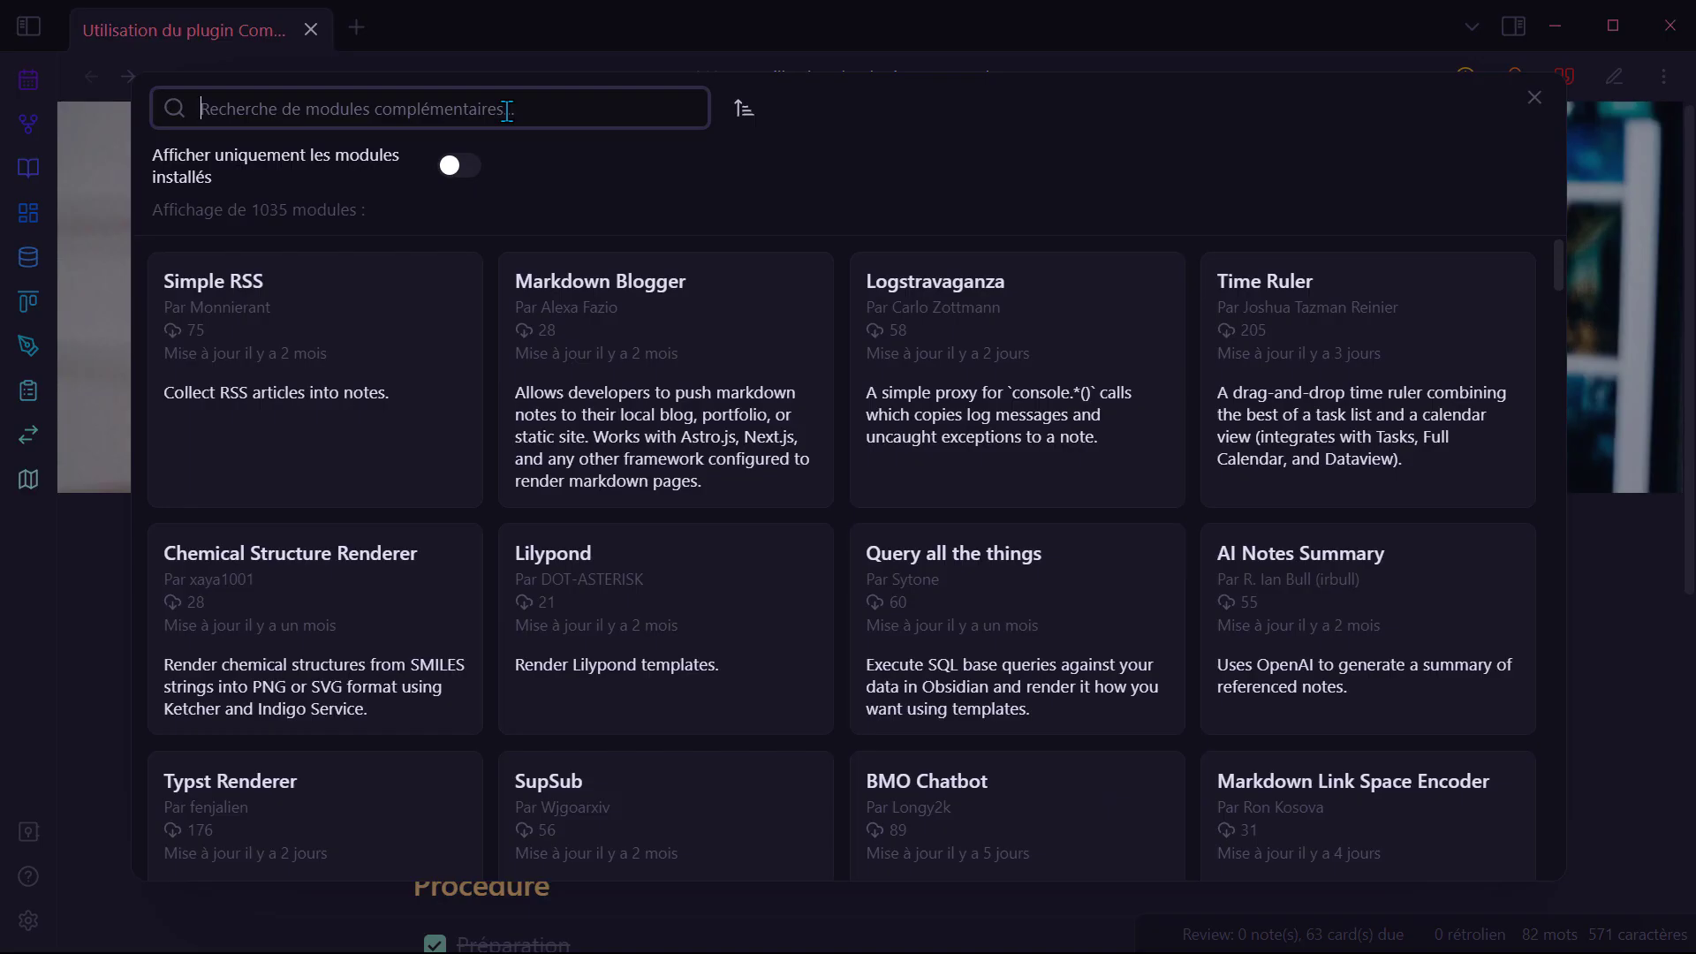
type("commander")
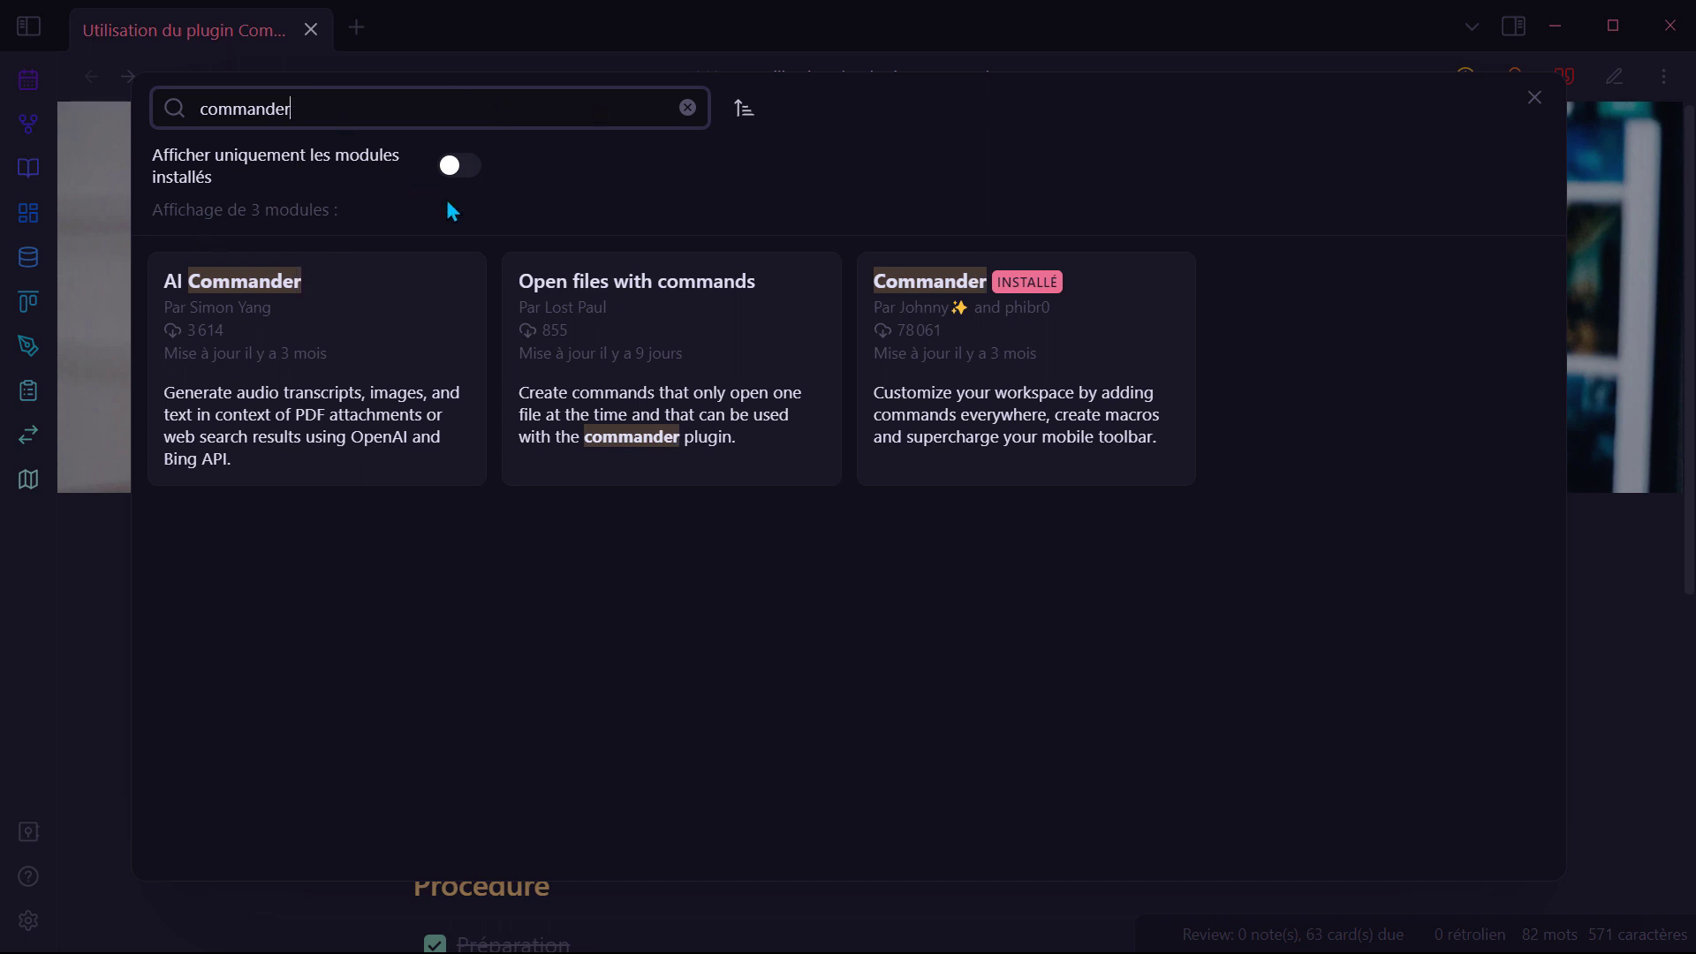
left_click(1027, 344)
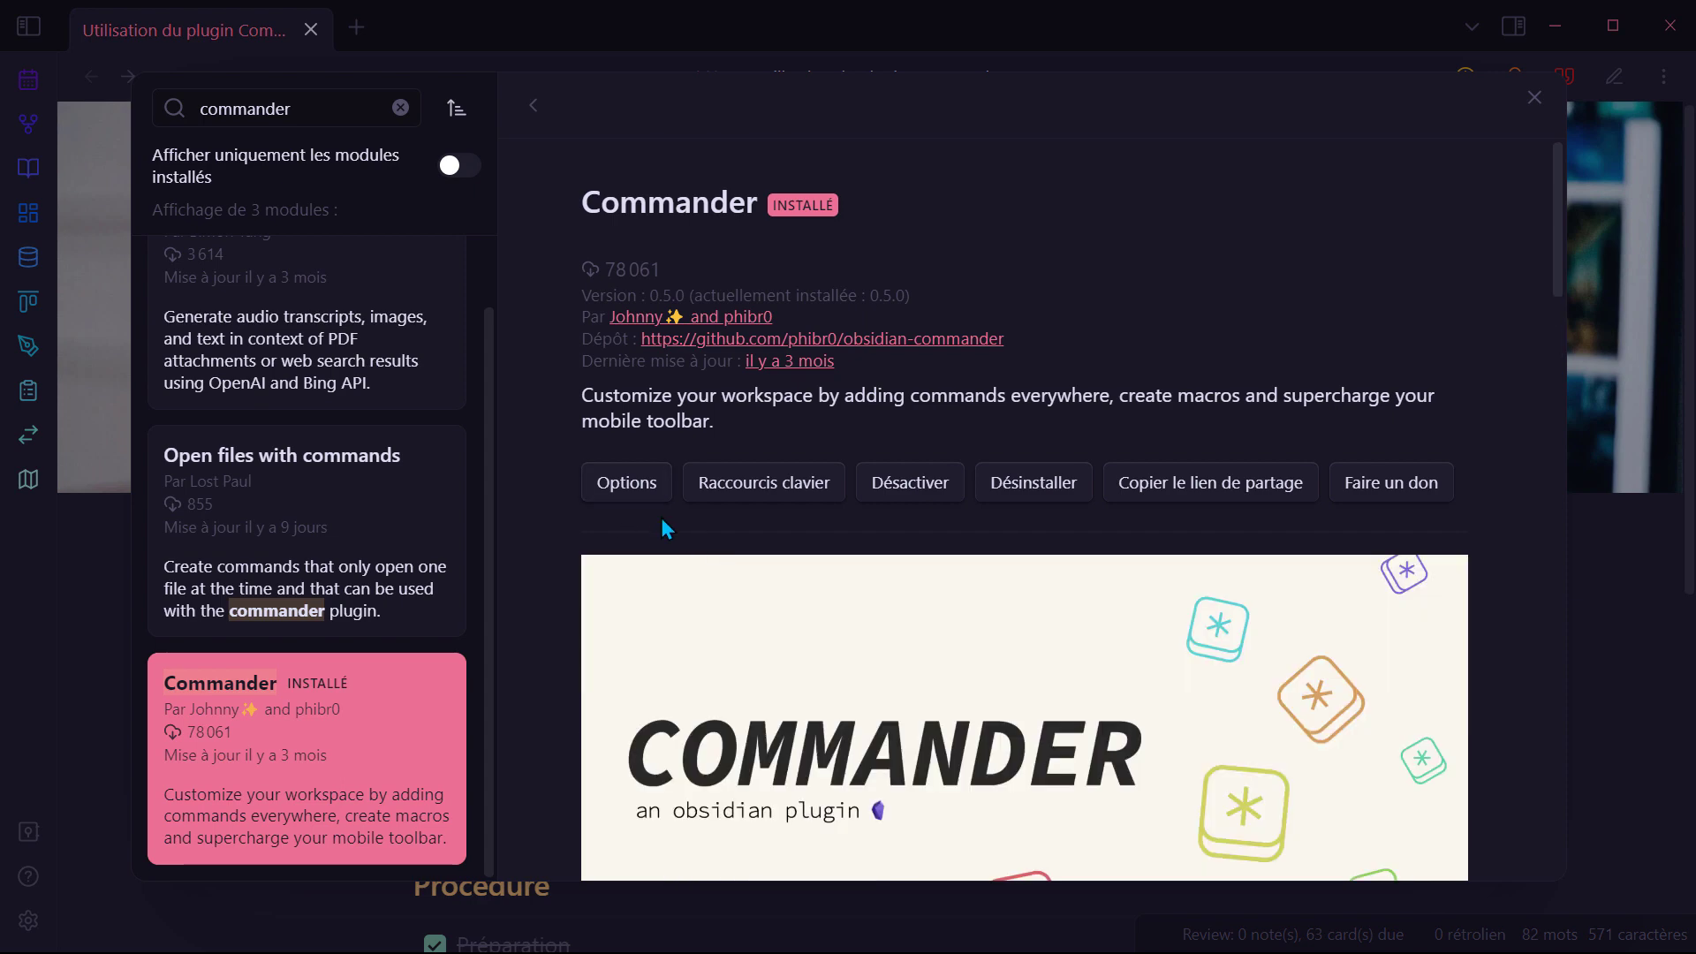
Step: Read through the Commander plugin's description, including its supported interface locations, features and credits
scroll(662, 530, "down", 8)
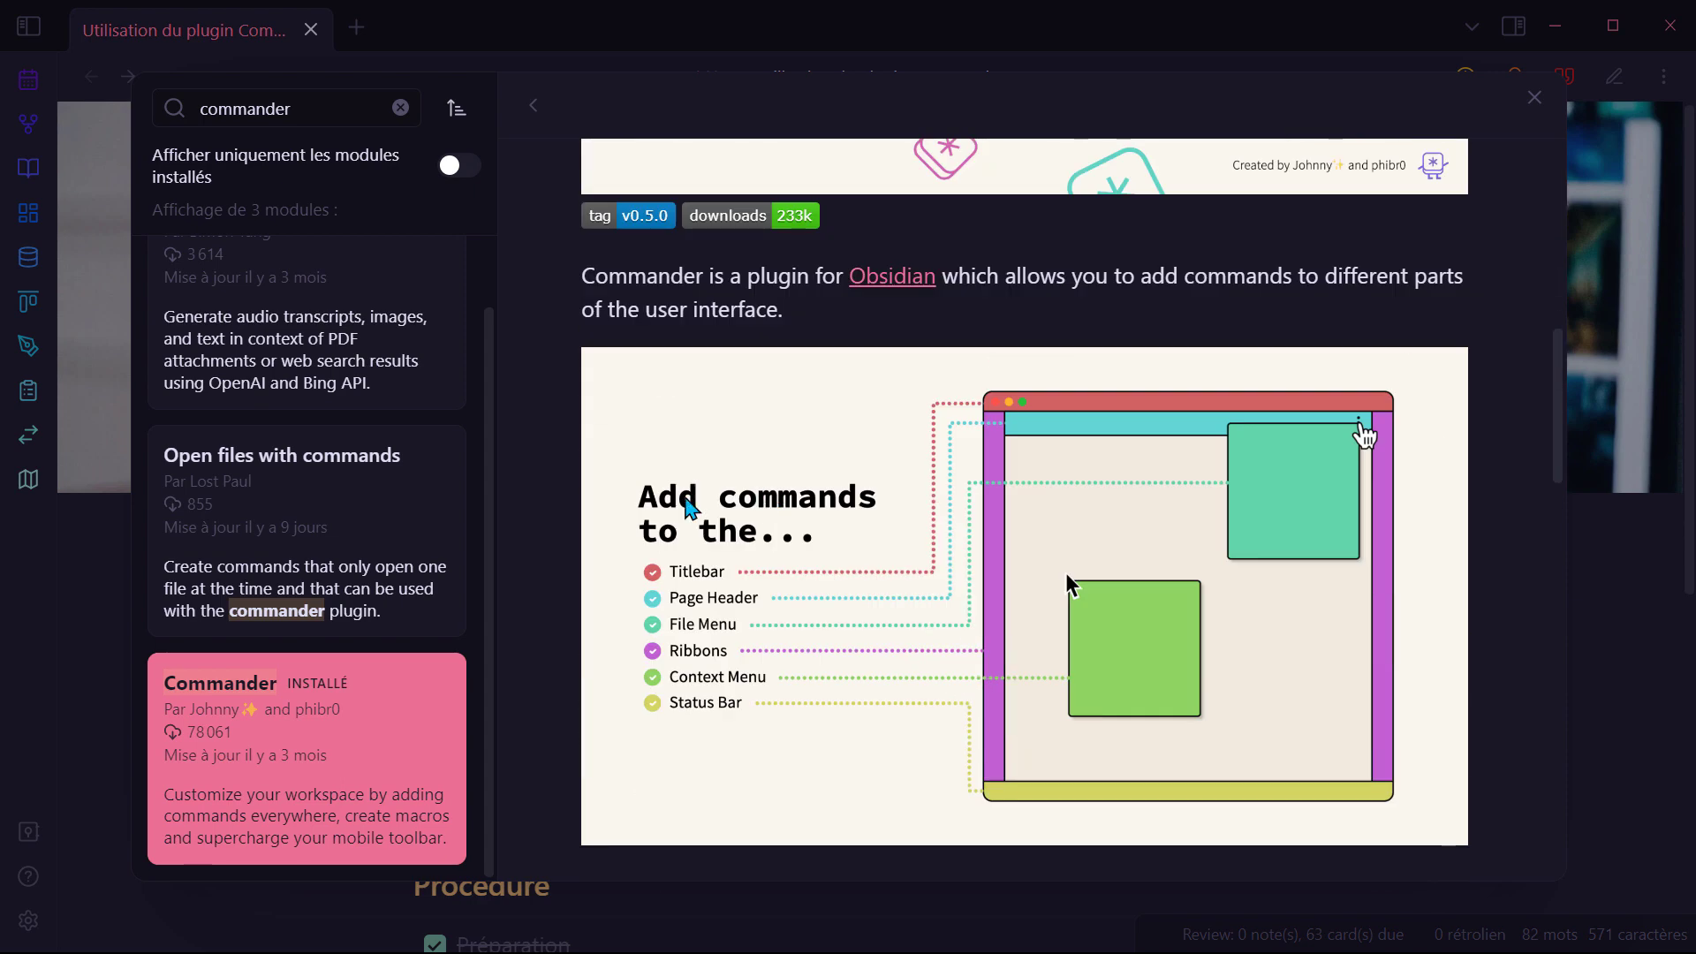
scroll(1025, 503, "down", 3)
scroll(997, 485, "down", 9)
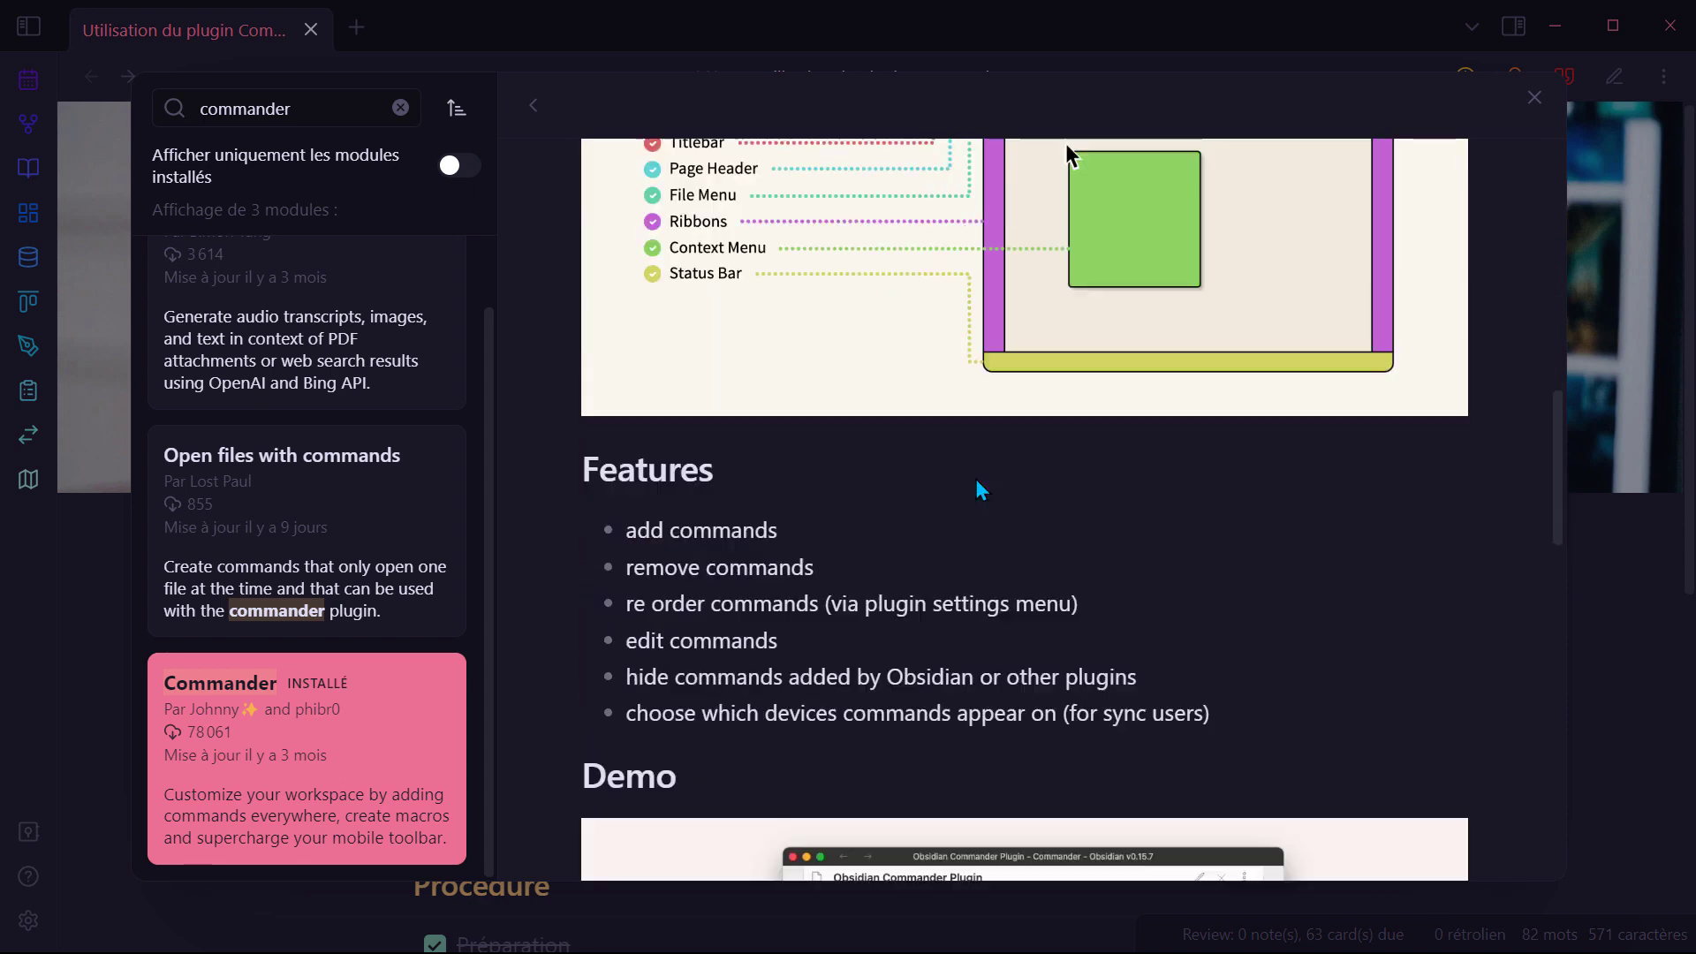
scroll(918, 530, "down", 7)
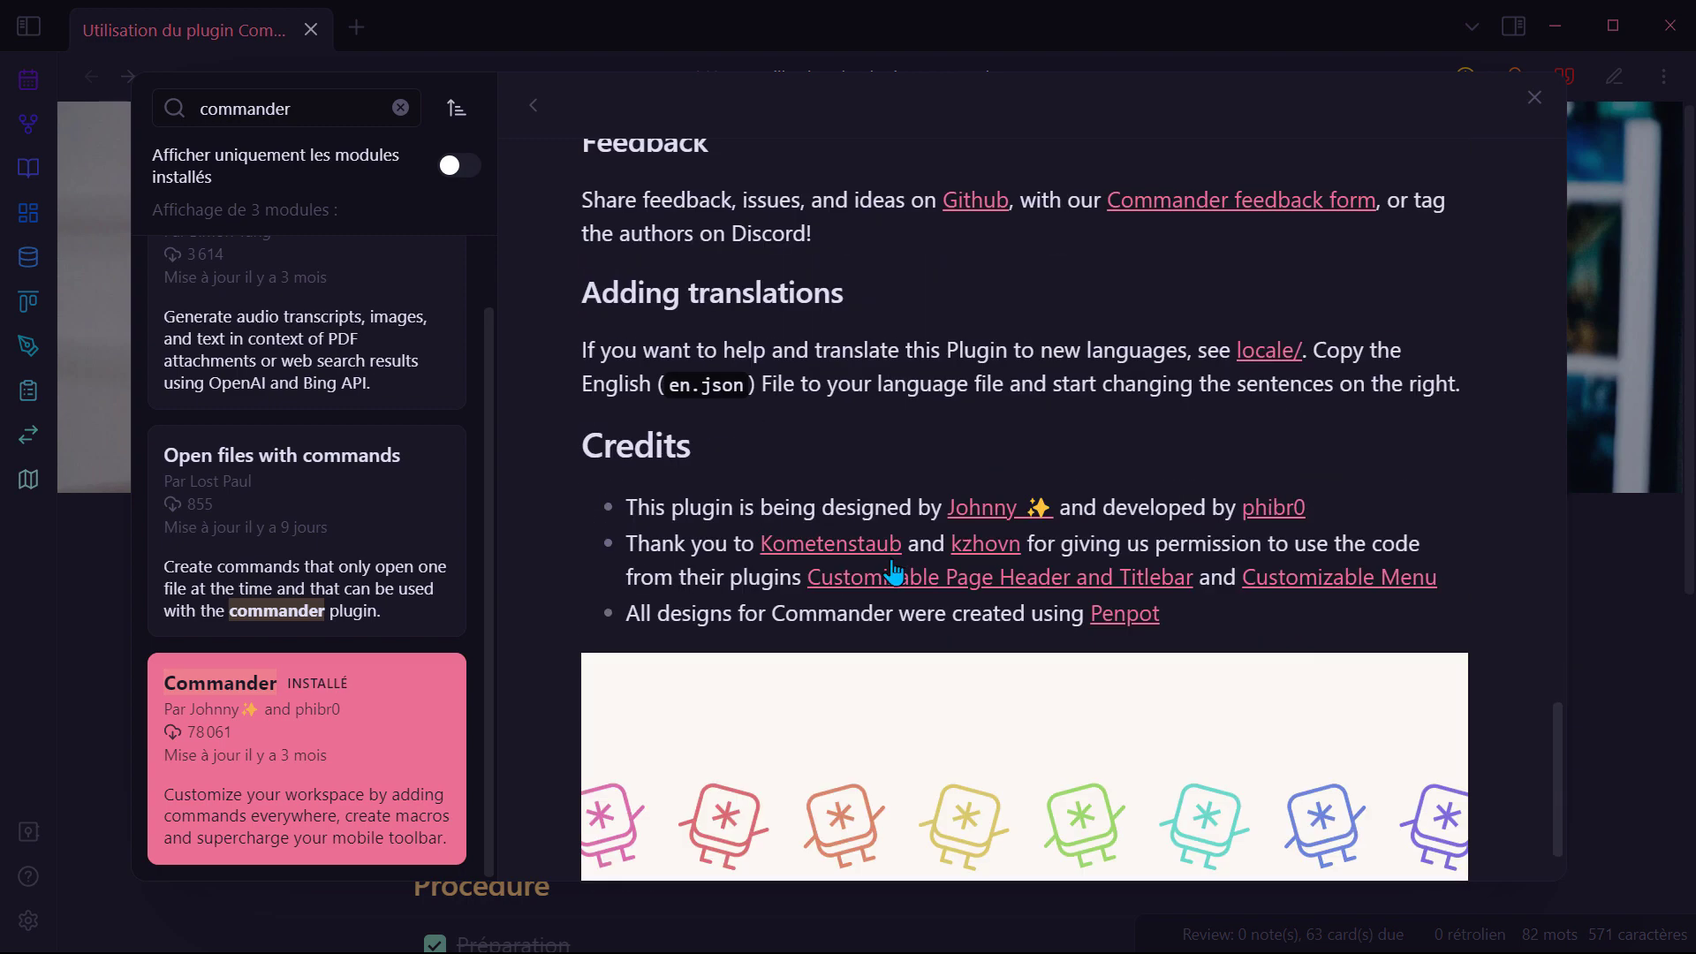
scroll(905, 543, "up", 2)
scroll(905, 543, "down", 2)
scroll(906, 541, "up", 7)
scroll(905, 540, "up", 15)
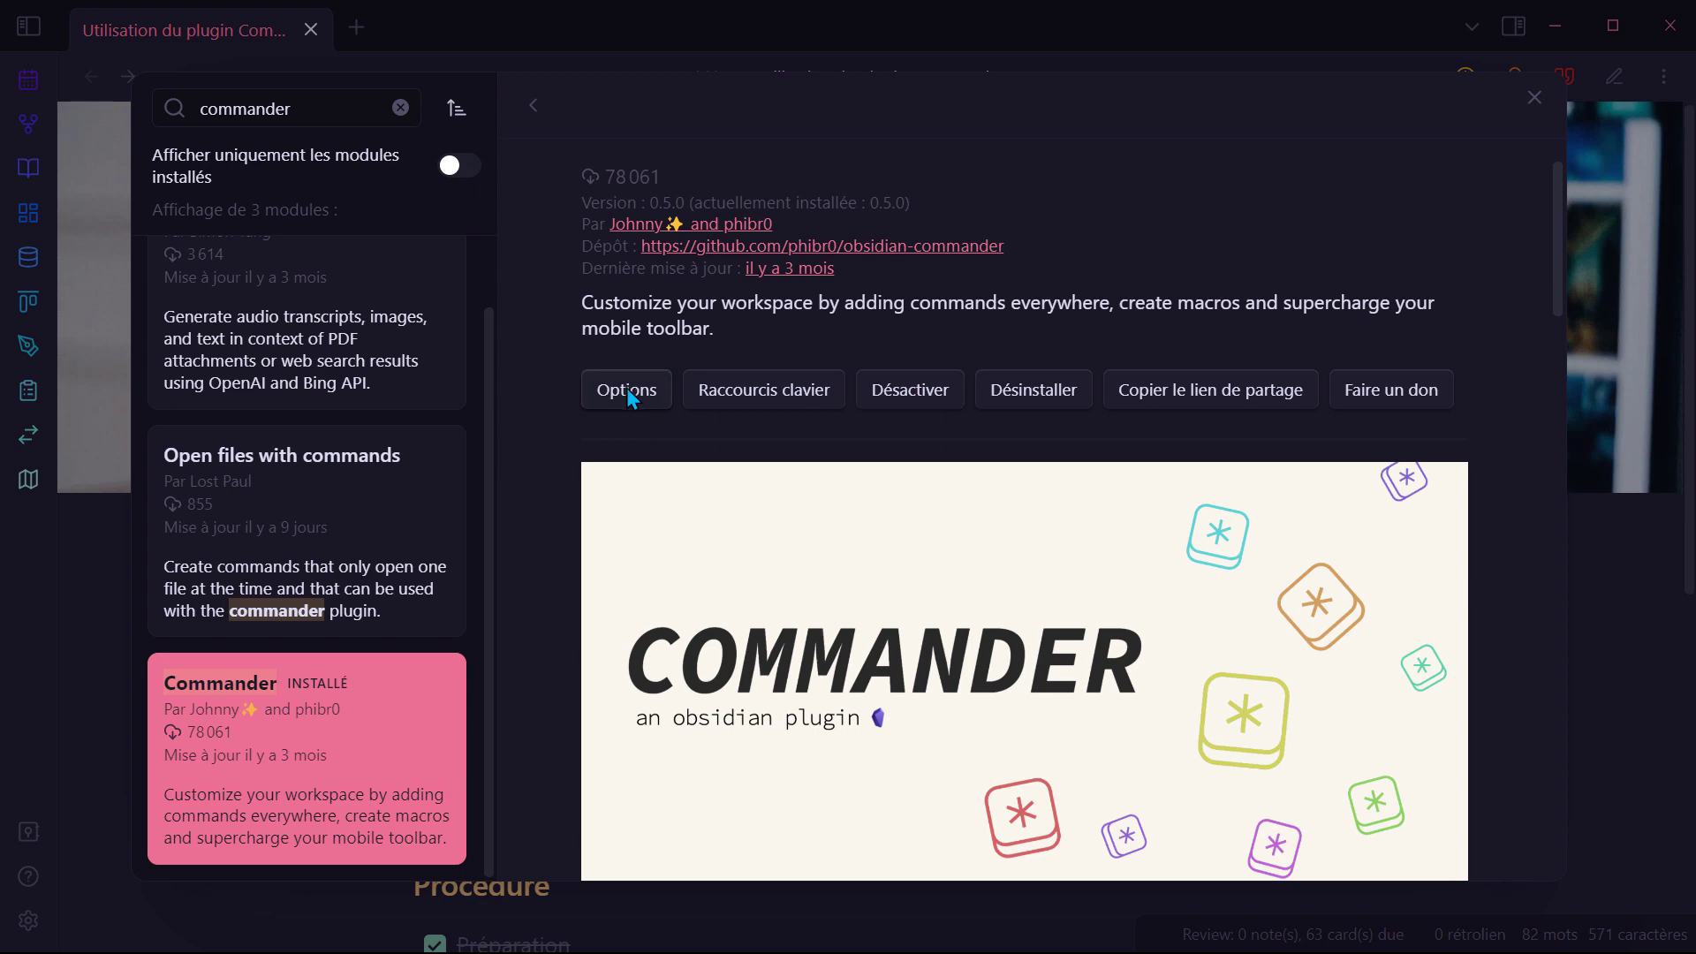
Step: Open Commander's options and set the custom spacing for command buttons to 9
left_click(627, 389)
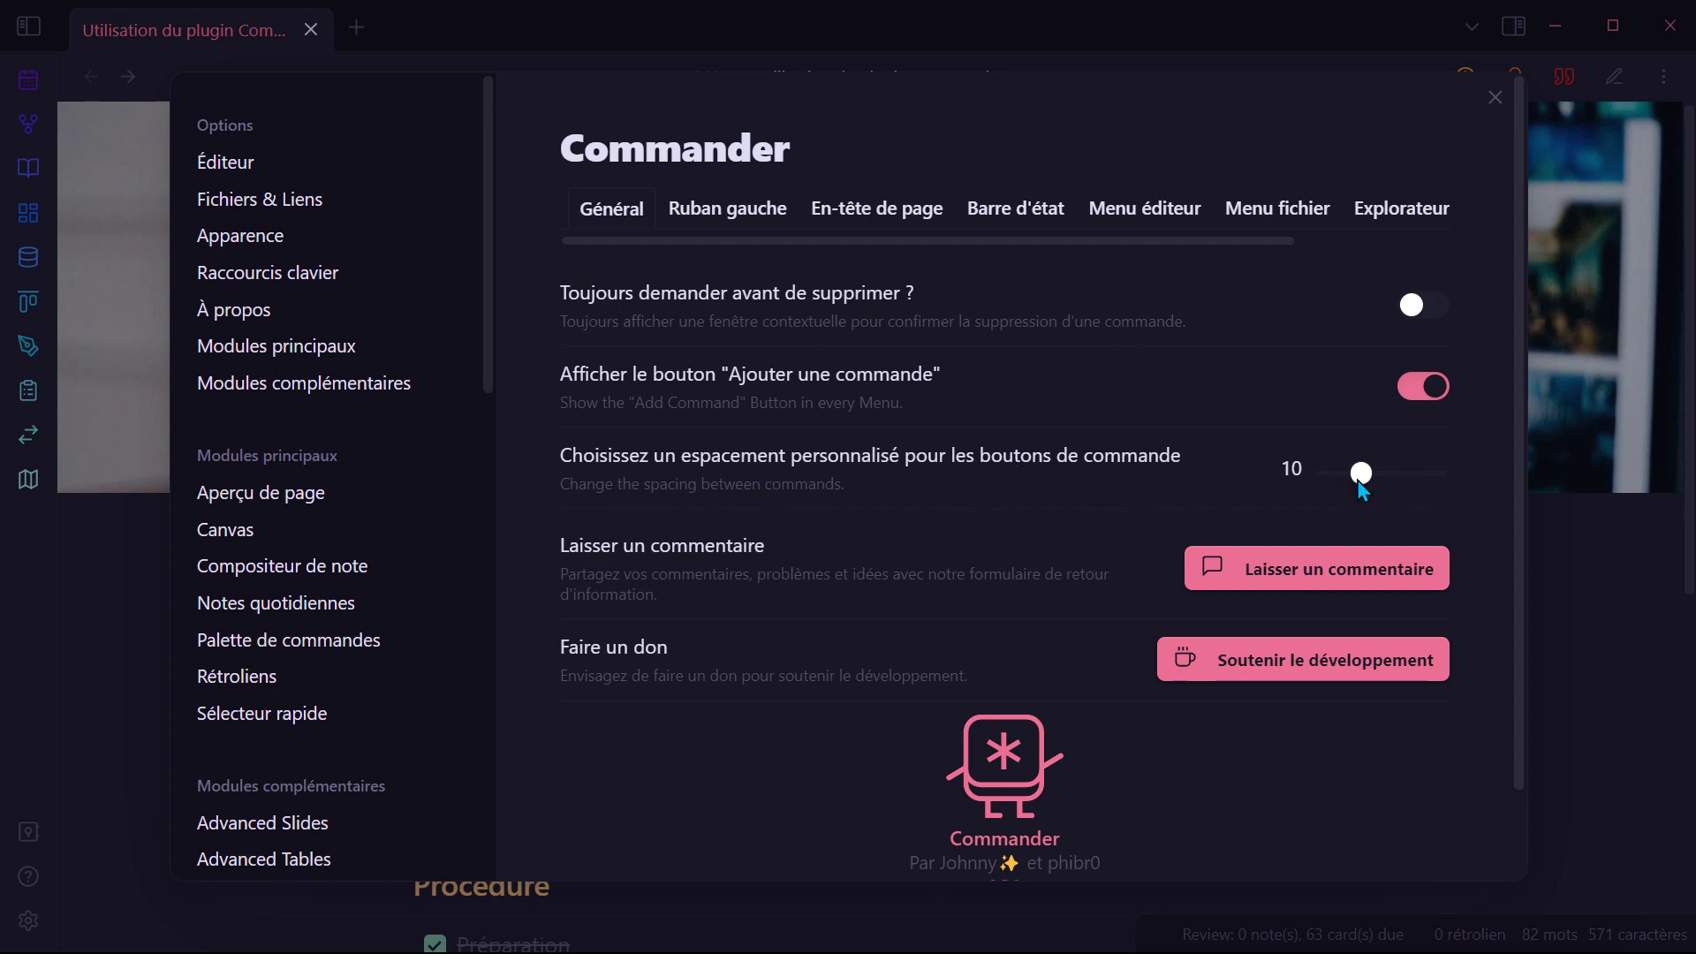
left_click_drag(1360, 474, 1376, 477)
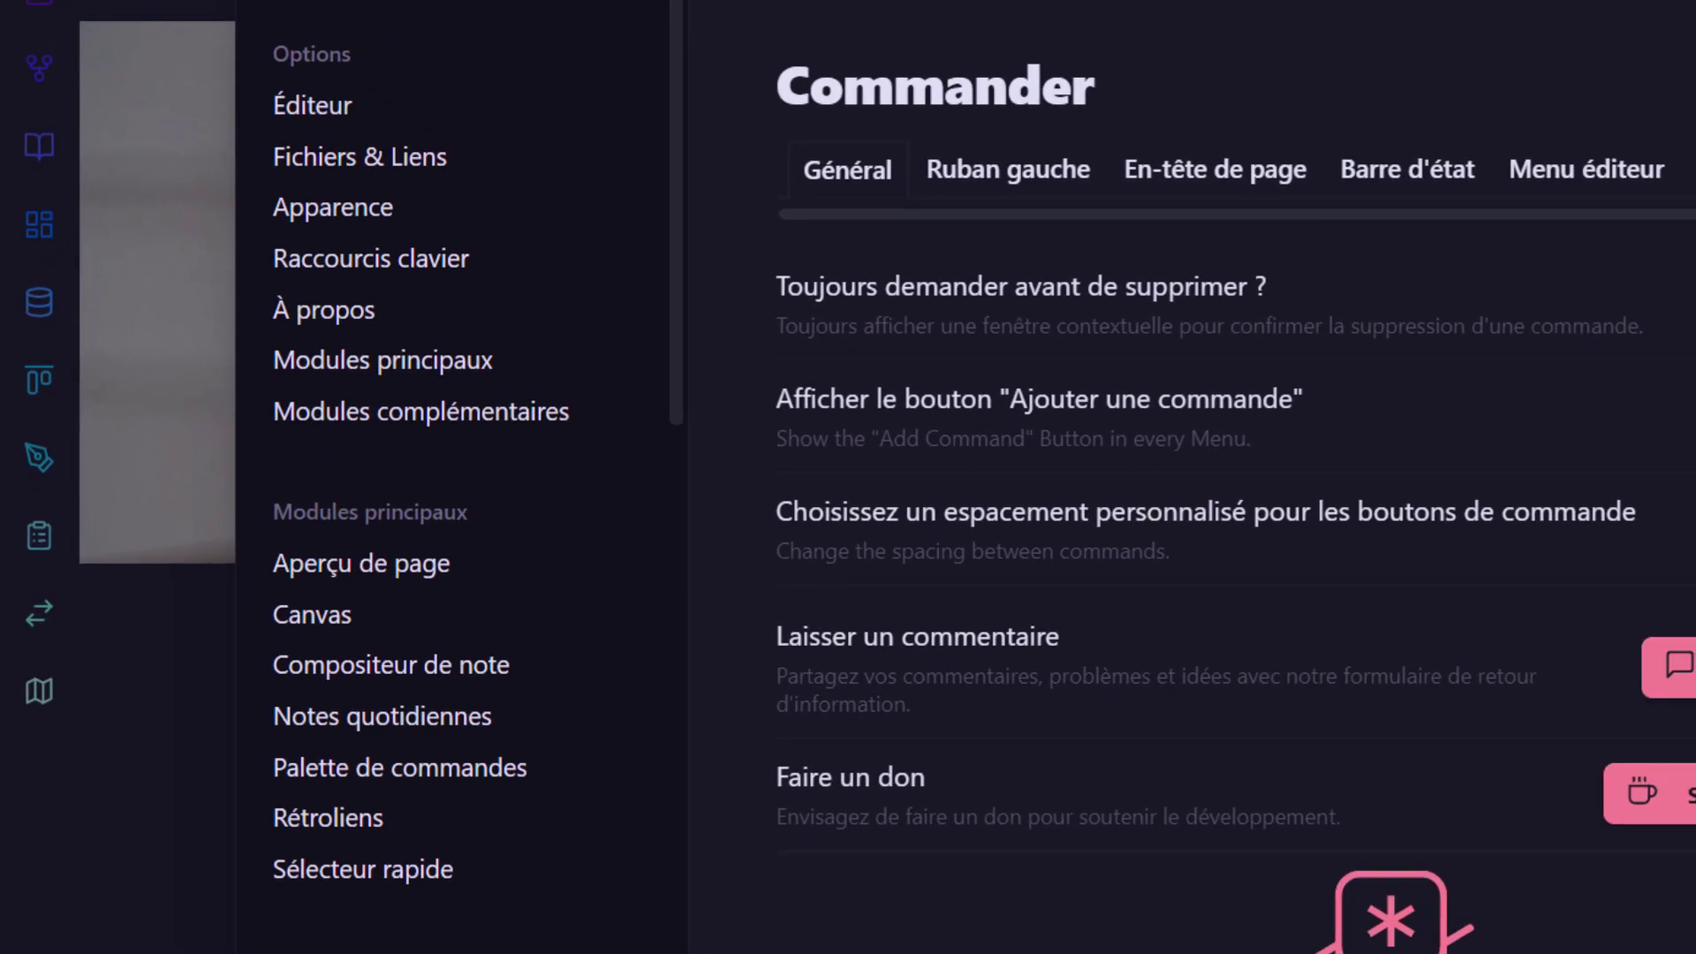
mouse_move(1669, 531)
left_mouse_down()
mouse_move(1692, 531)
mouse_move(1642, 530)
mouse_move(1689, 530)
left_mouse_up()
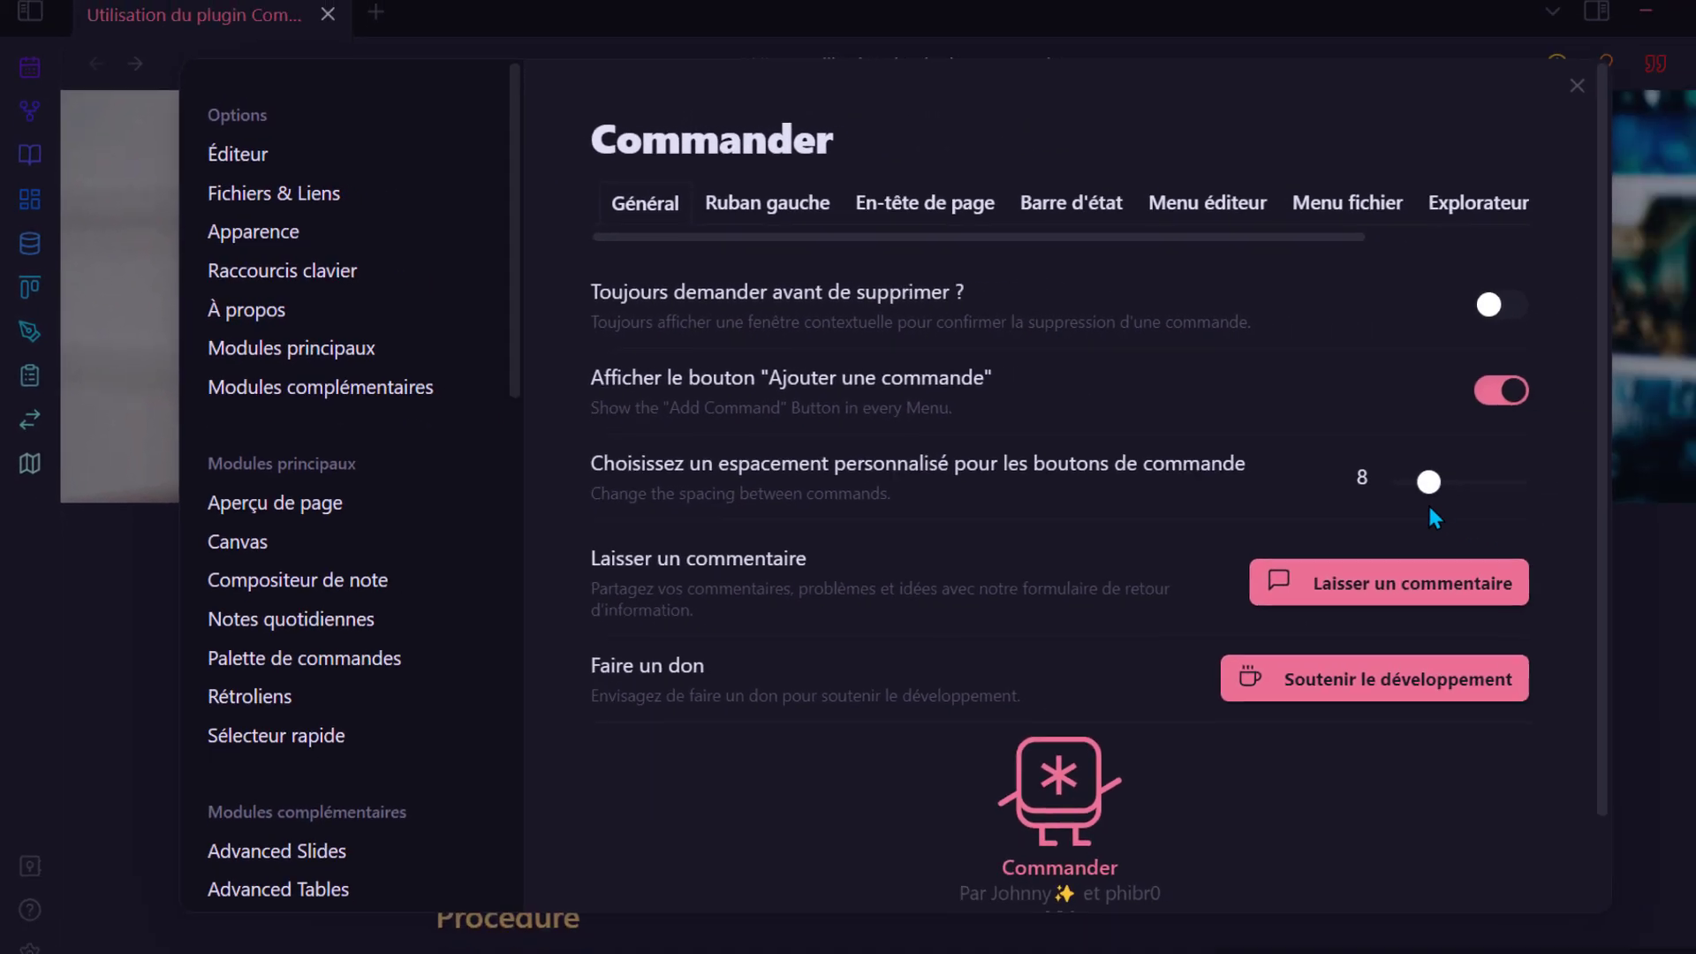
left_click_drag(1428, 501, 1361, 482)
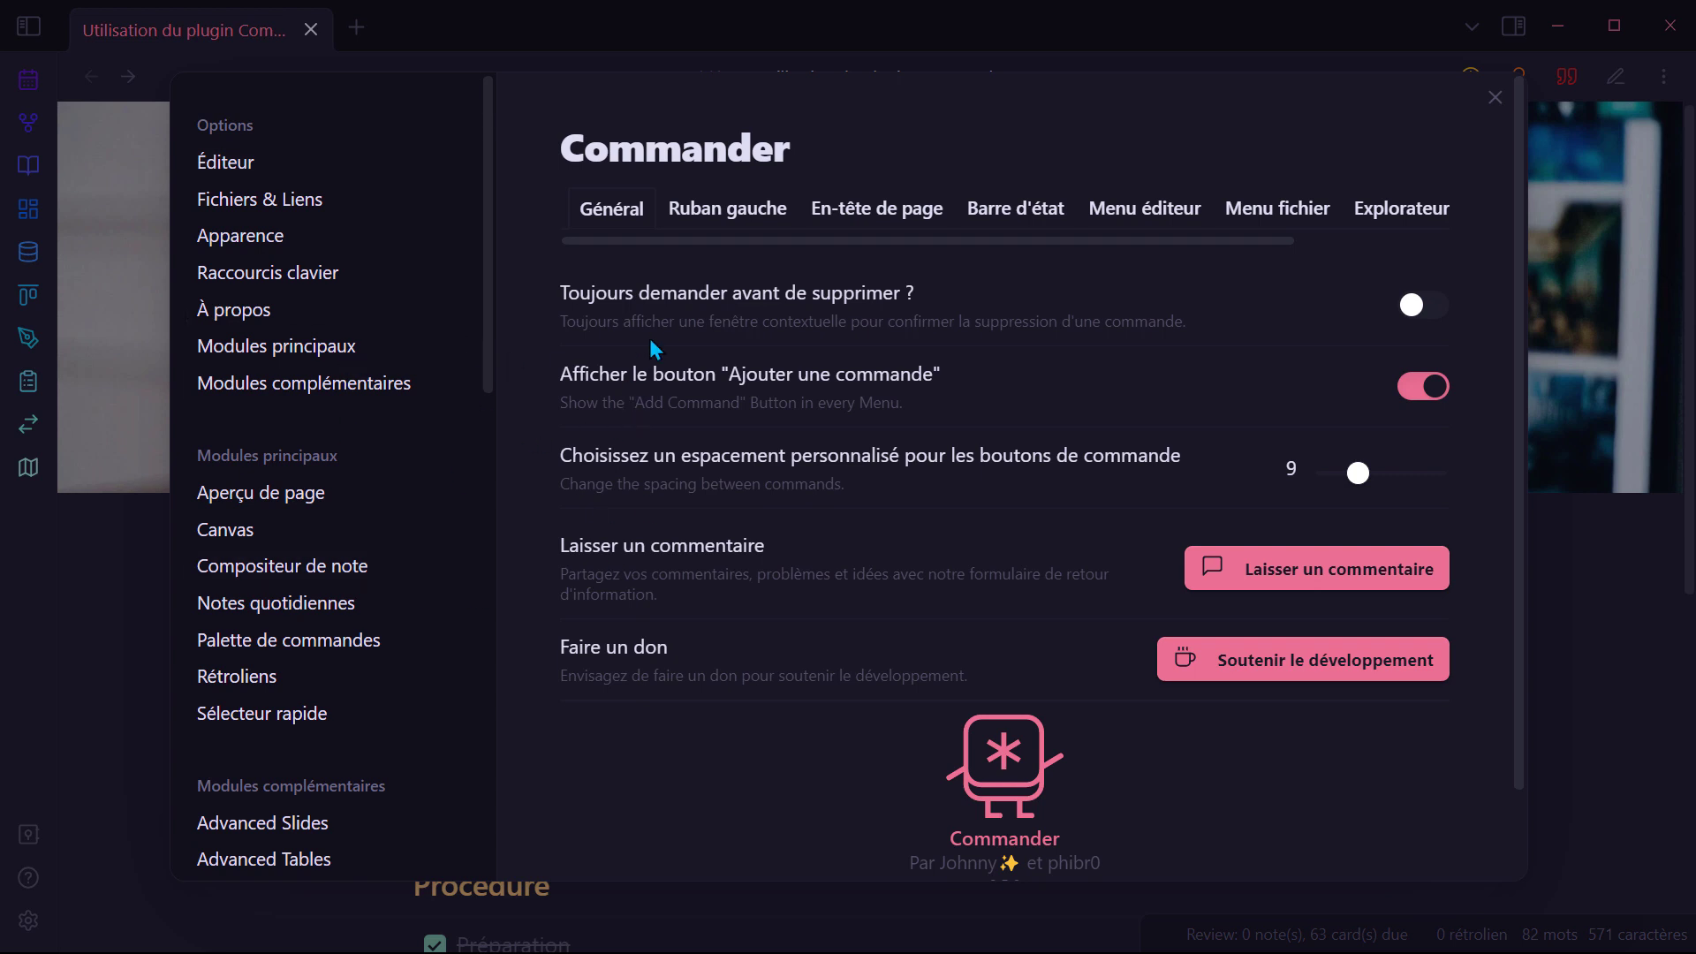
Step: Review Commander's page header and left ribbon commands, including the expanded list for hiding other commands
left_click(717, 221)
left_click(878, 221)
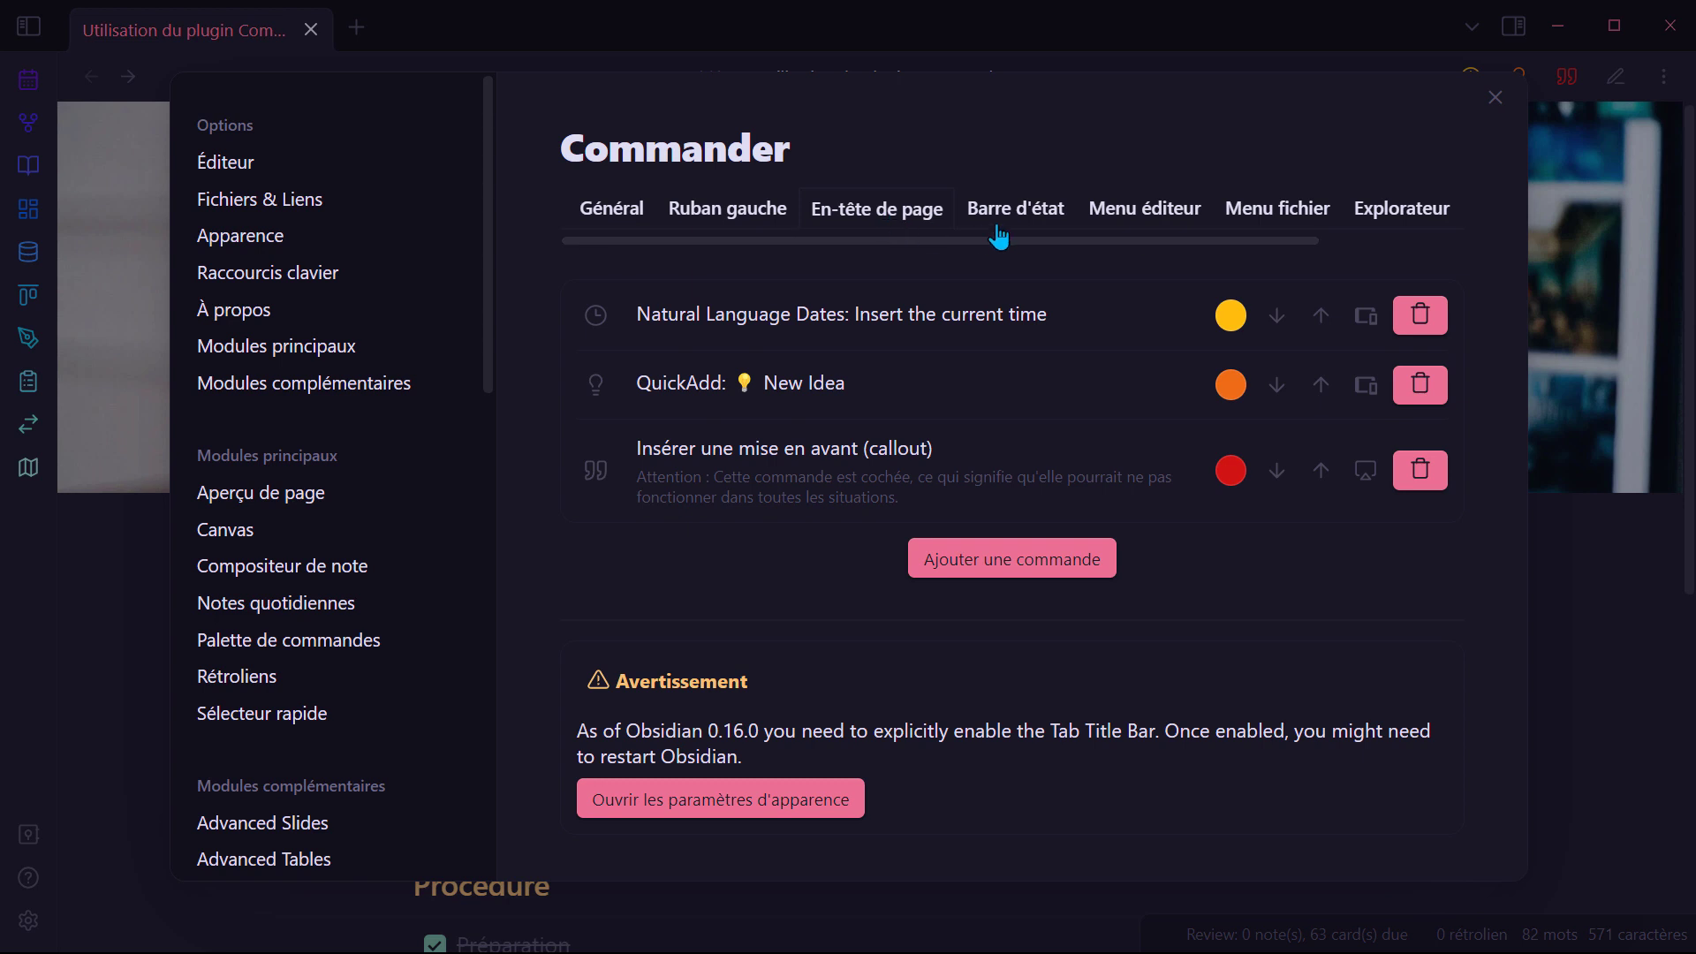
left_click(738, 225)
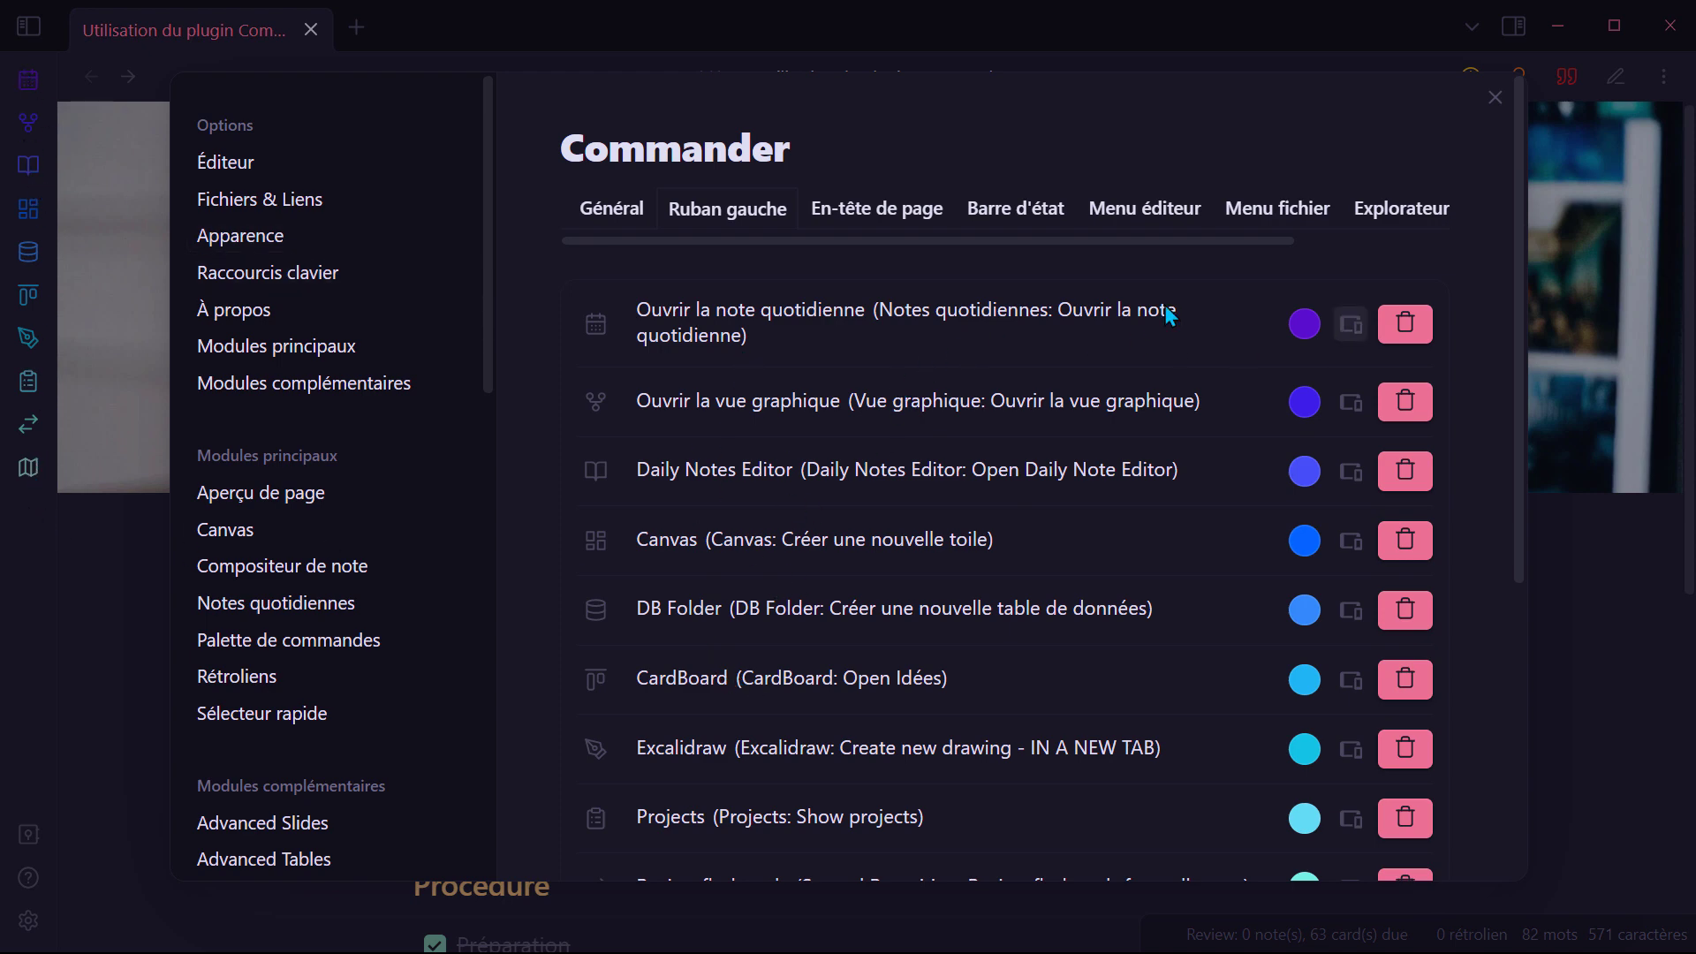
scroll(980, 467, "down", 2)
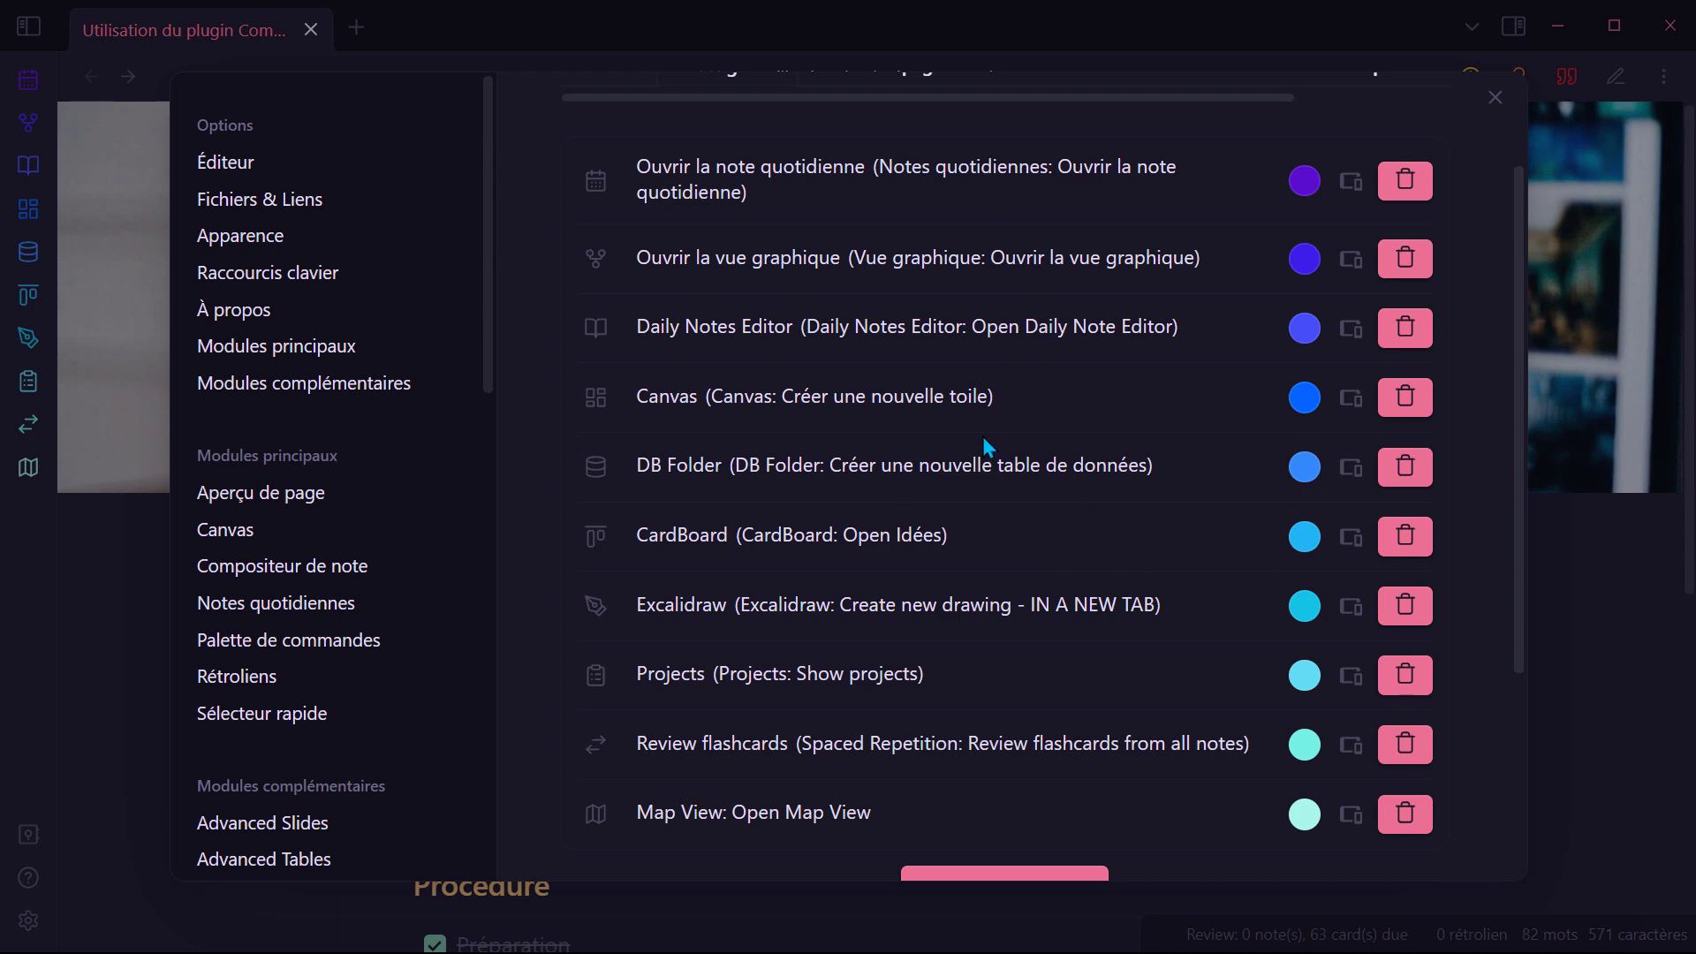
scroll(848, 574, "down", 4)
left_click(722, 678)
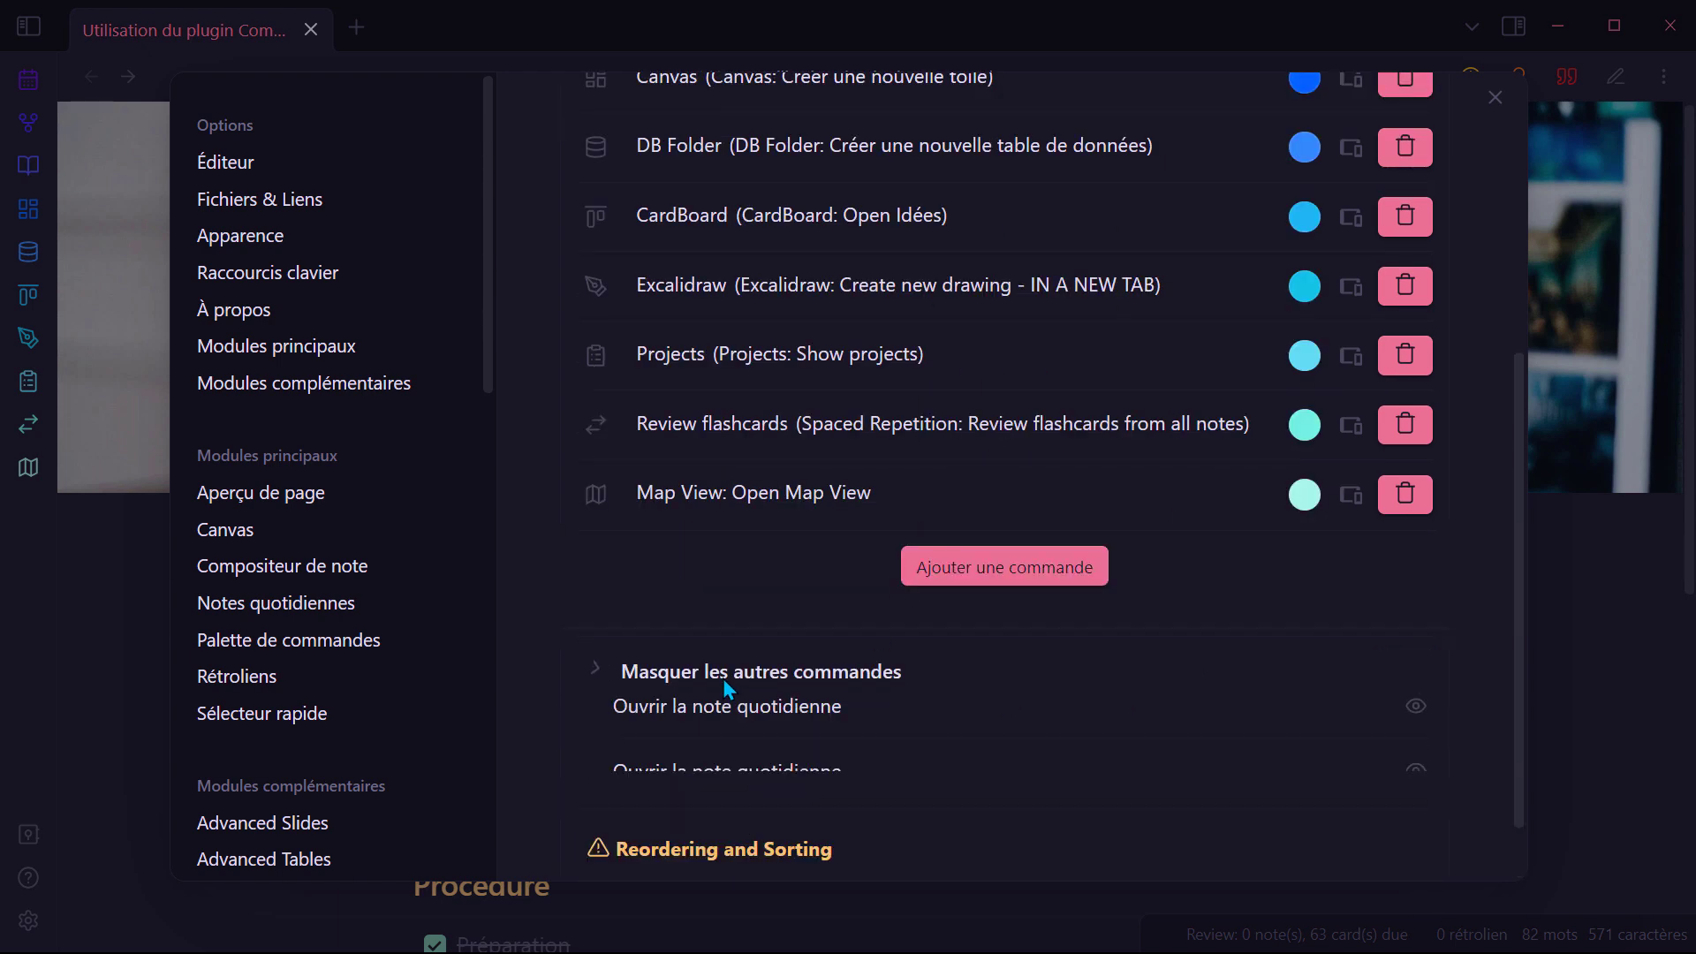
scroll(721, 441, "down", 6)
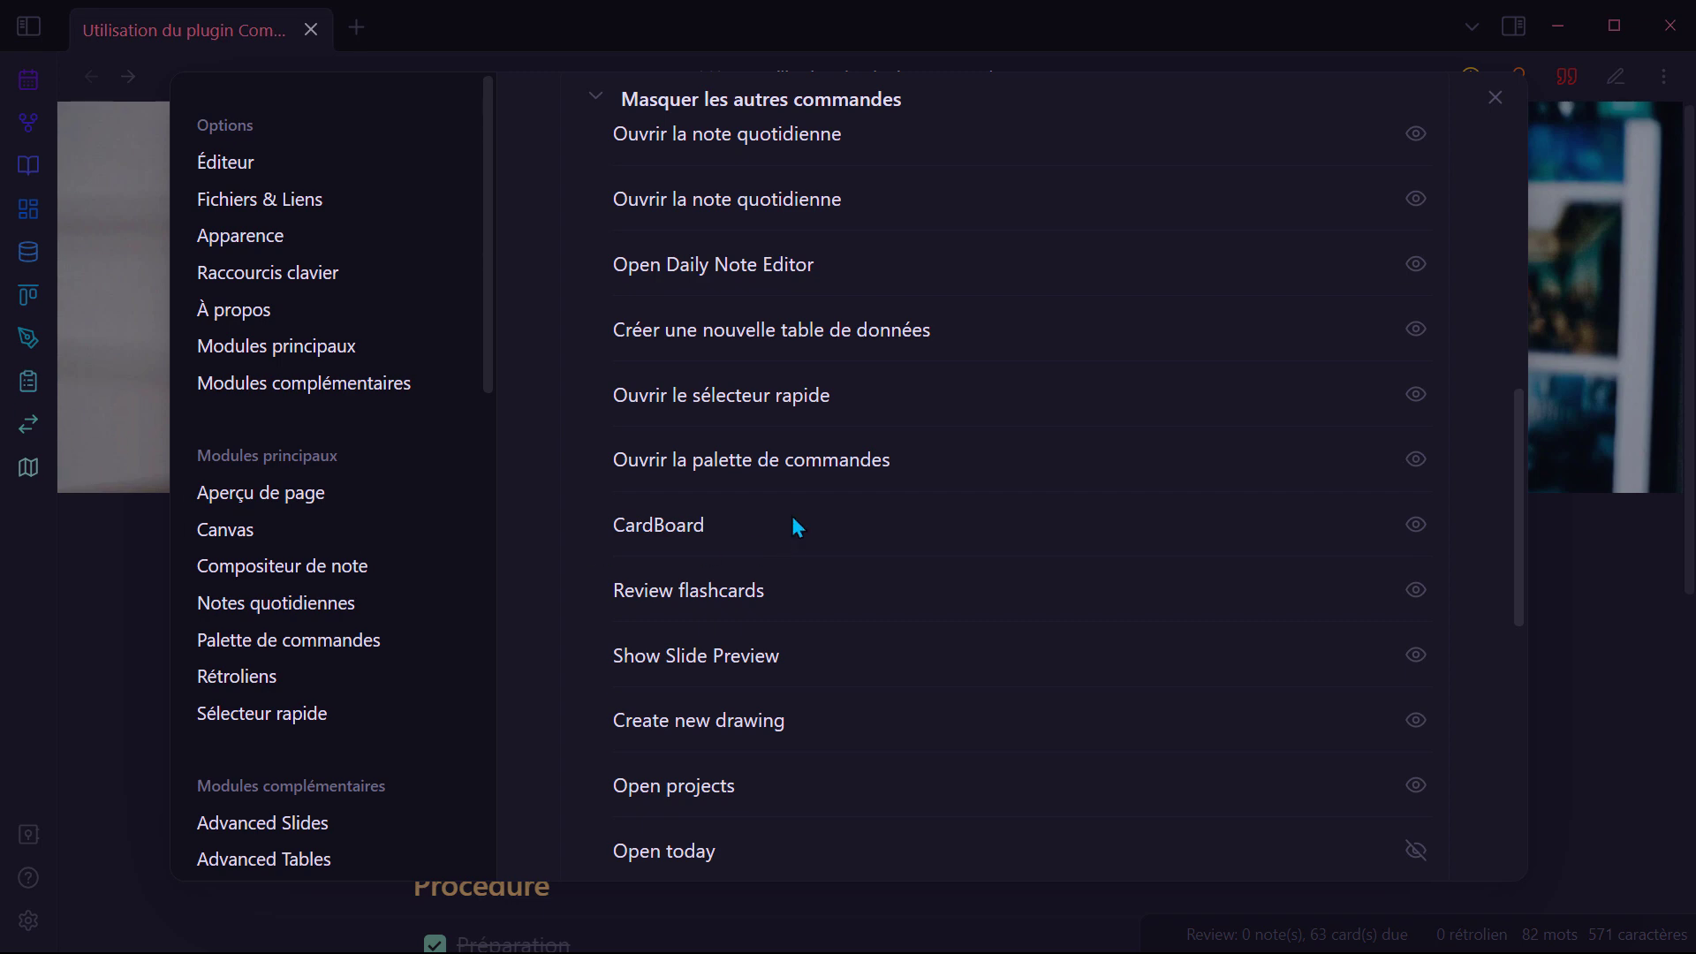
scroll(797, 527, "up", 3)
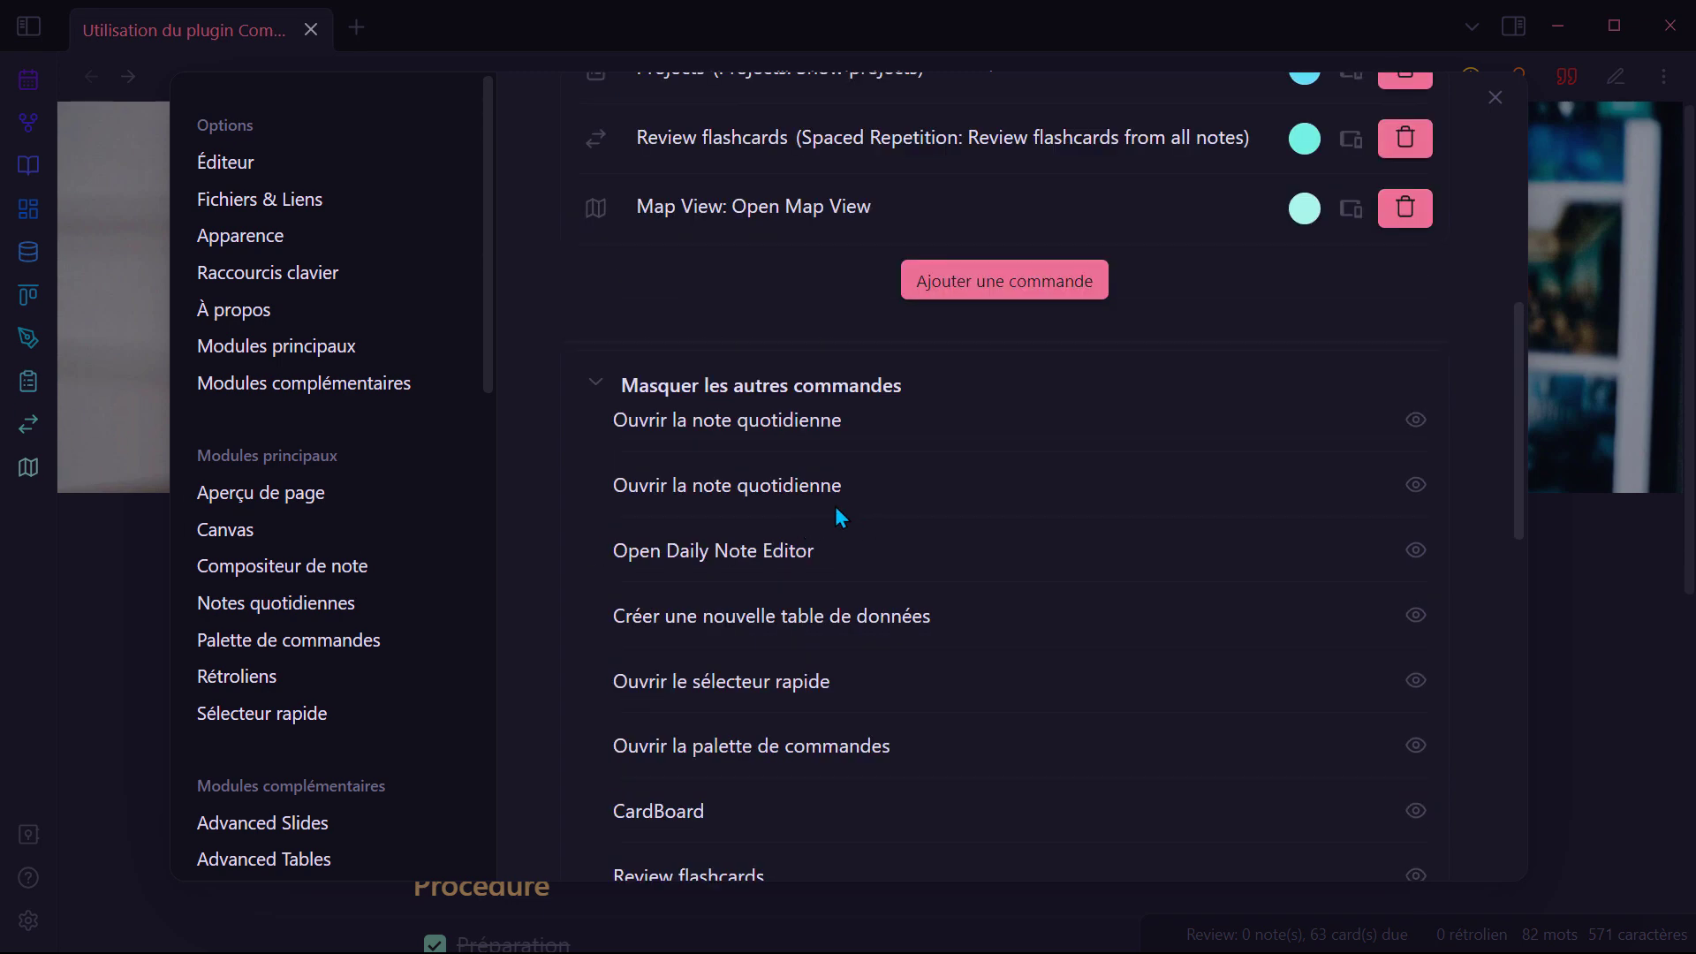
scroll(839, 464, "up", 2)
scroll(913, 459, "up", 3)
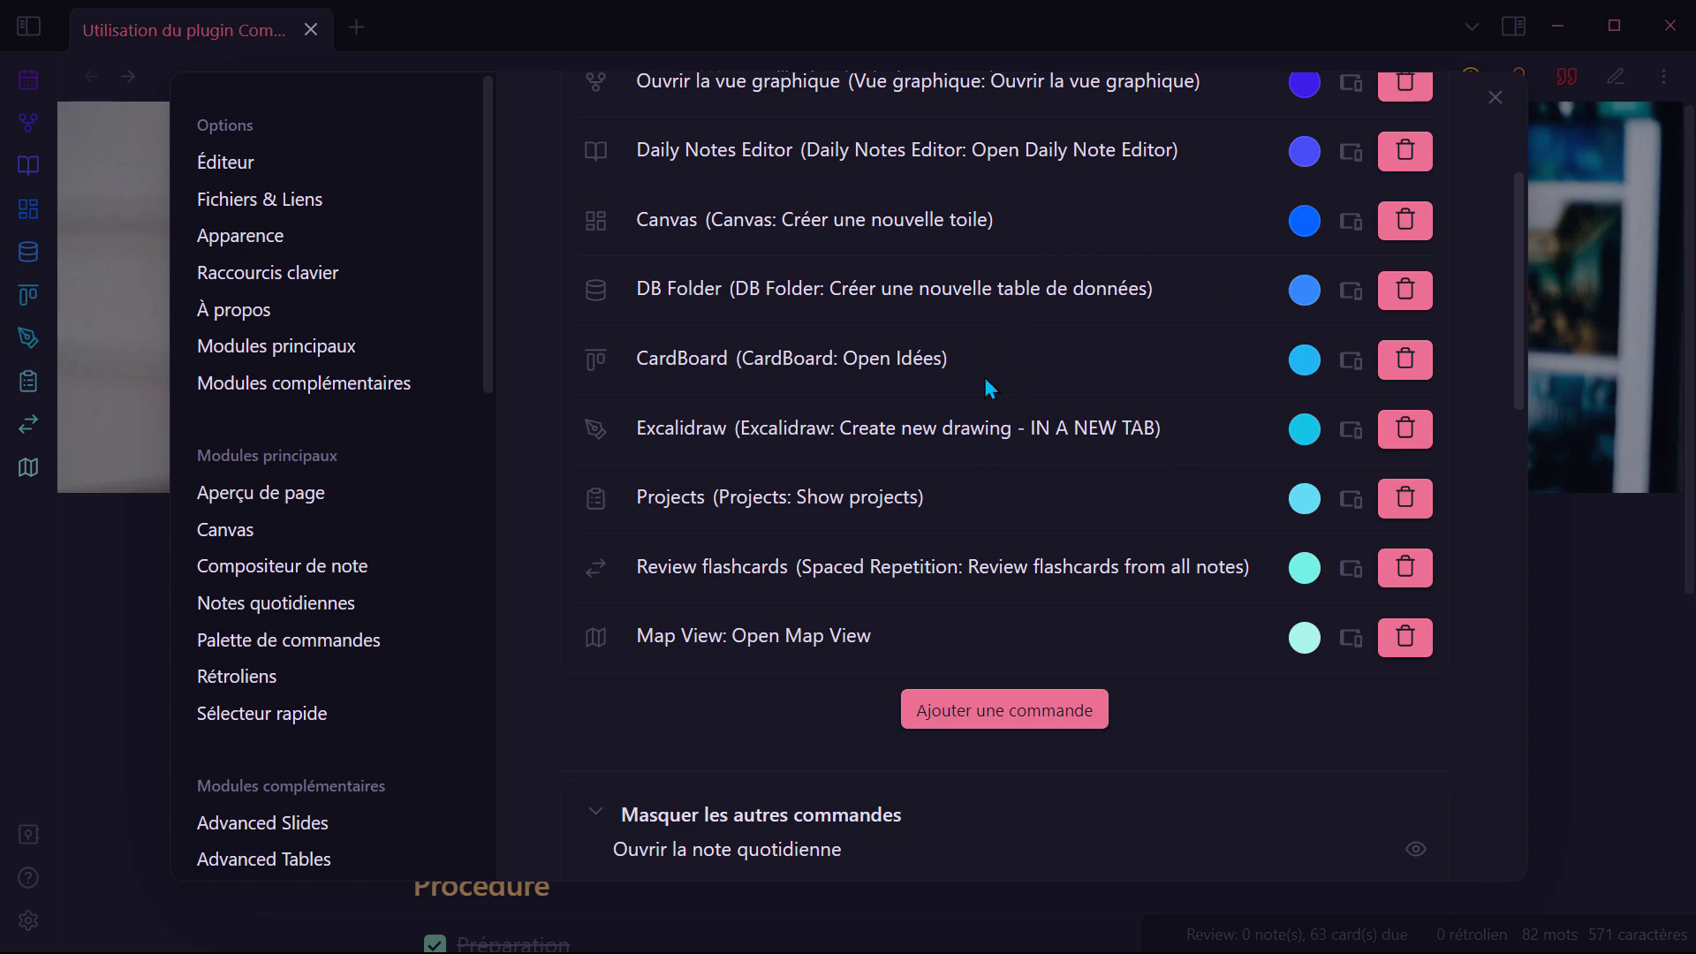
Step: Open the ribbon menu configuration from the appearance settings and review its active and other available items
left_click(327, 240)
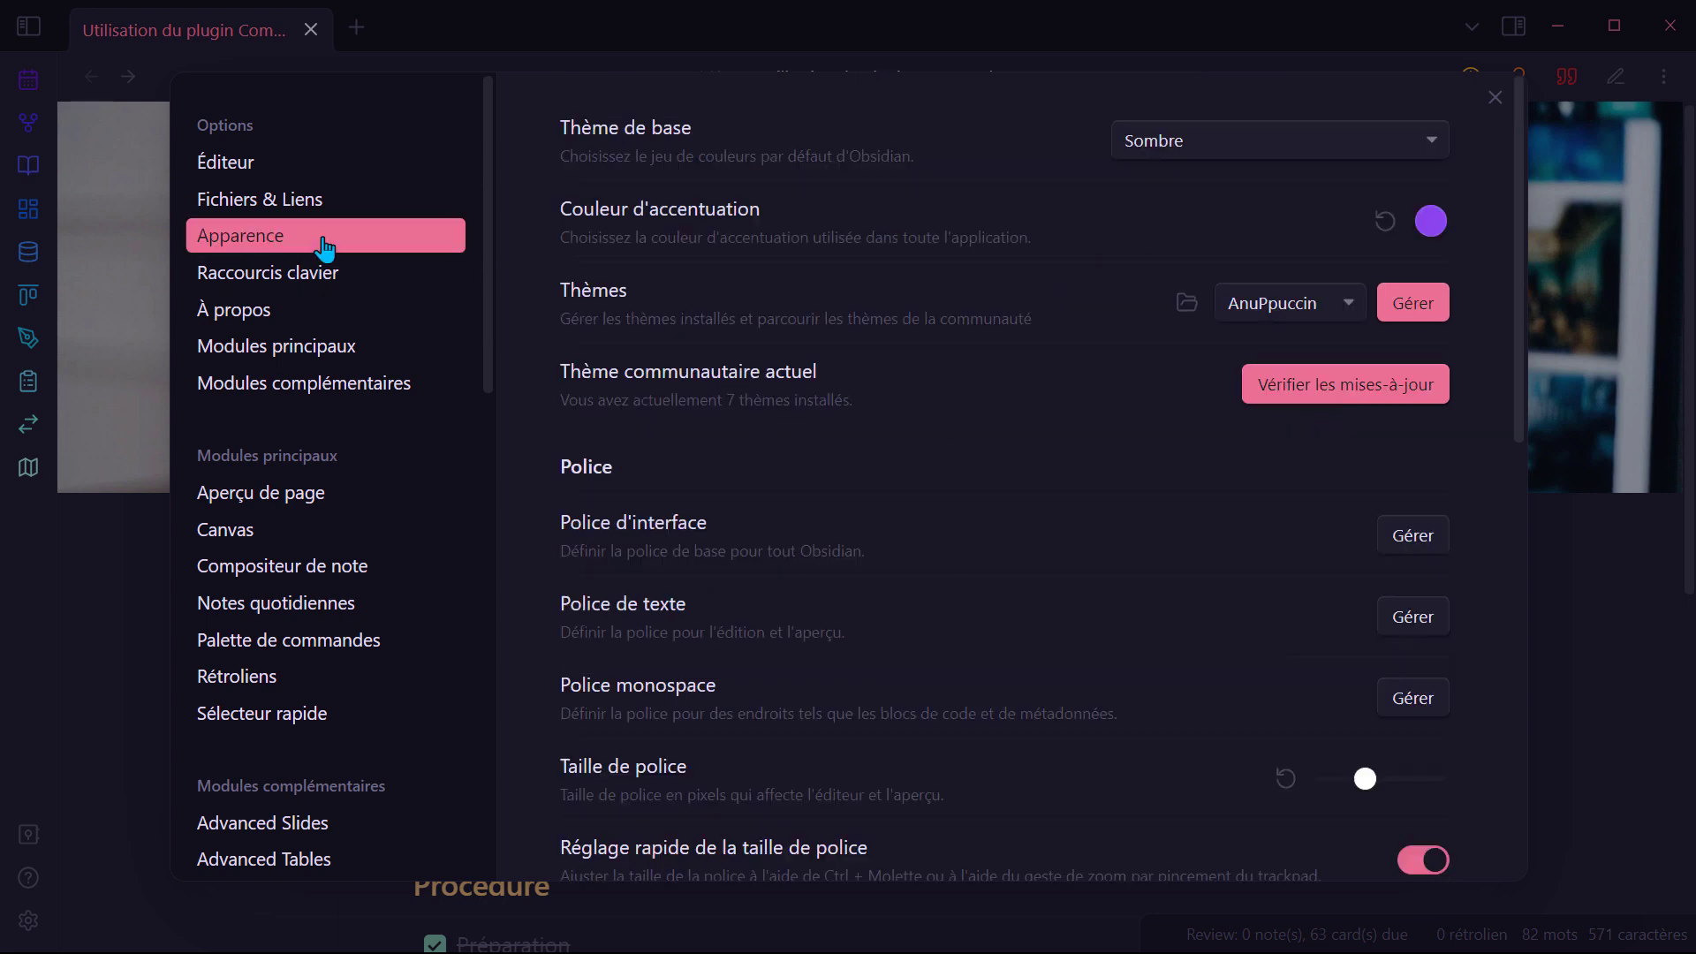
scroll(945, 389, "down", 8)
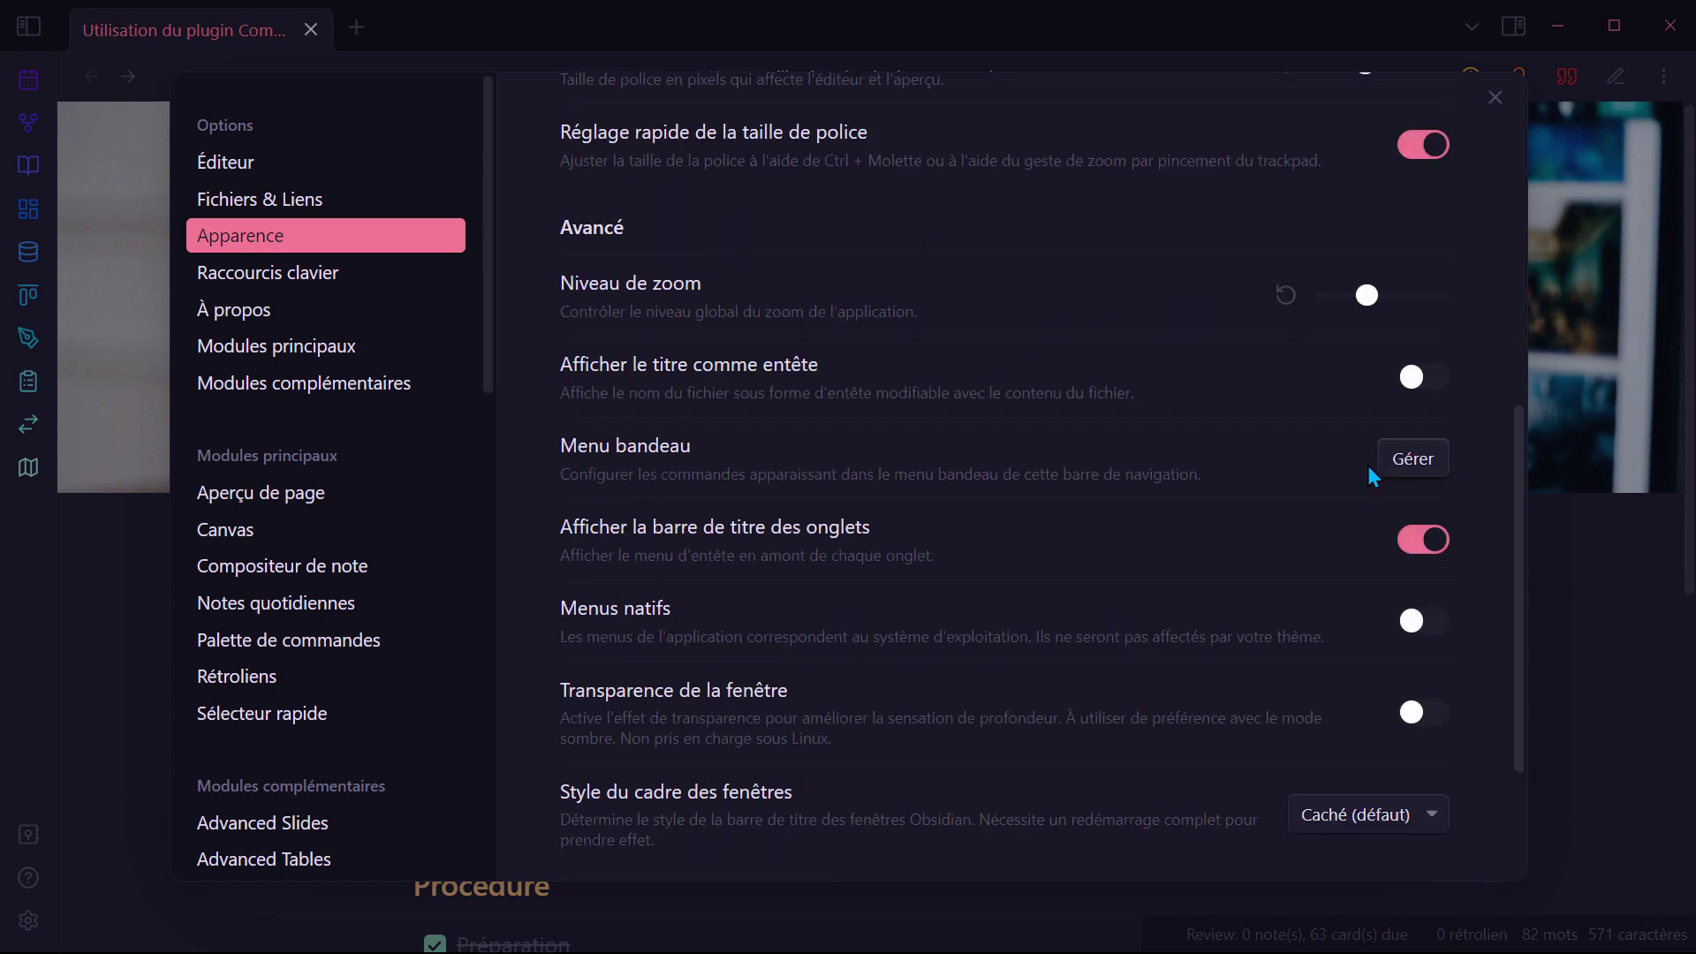
left_click(1408, 461)
scroll(751, 265, "up", 5)
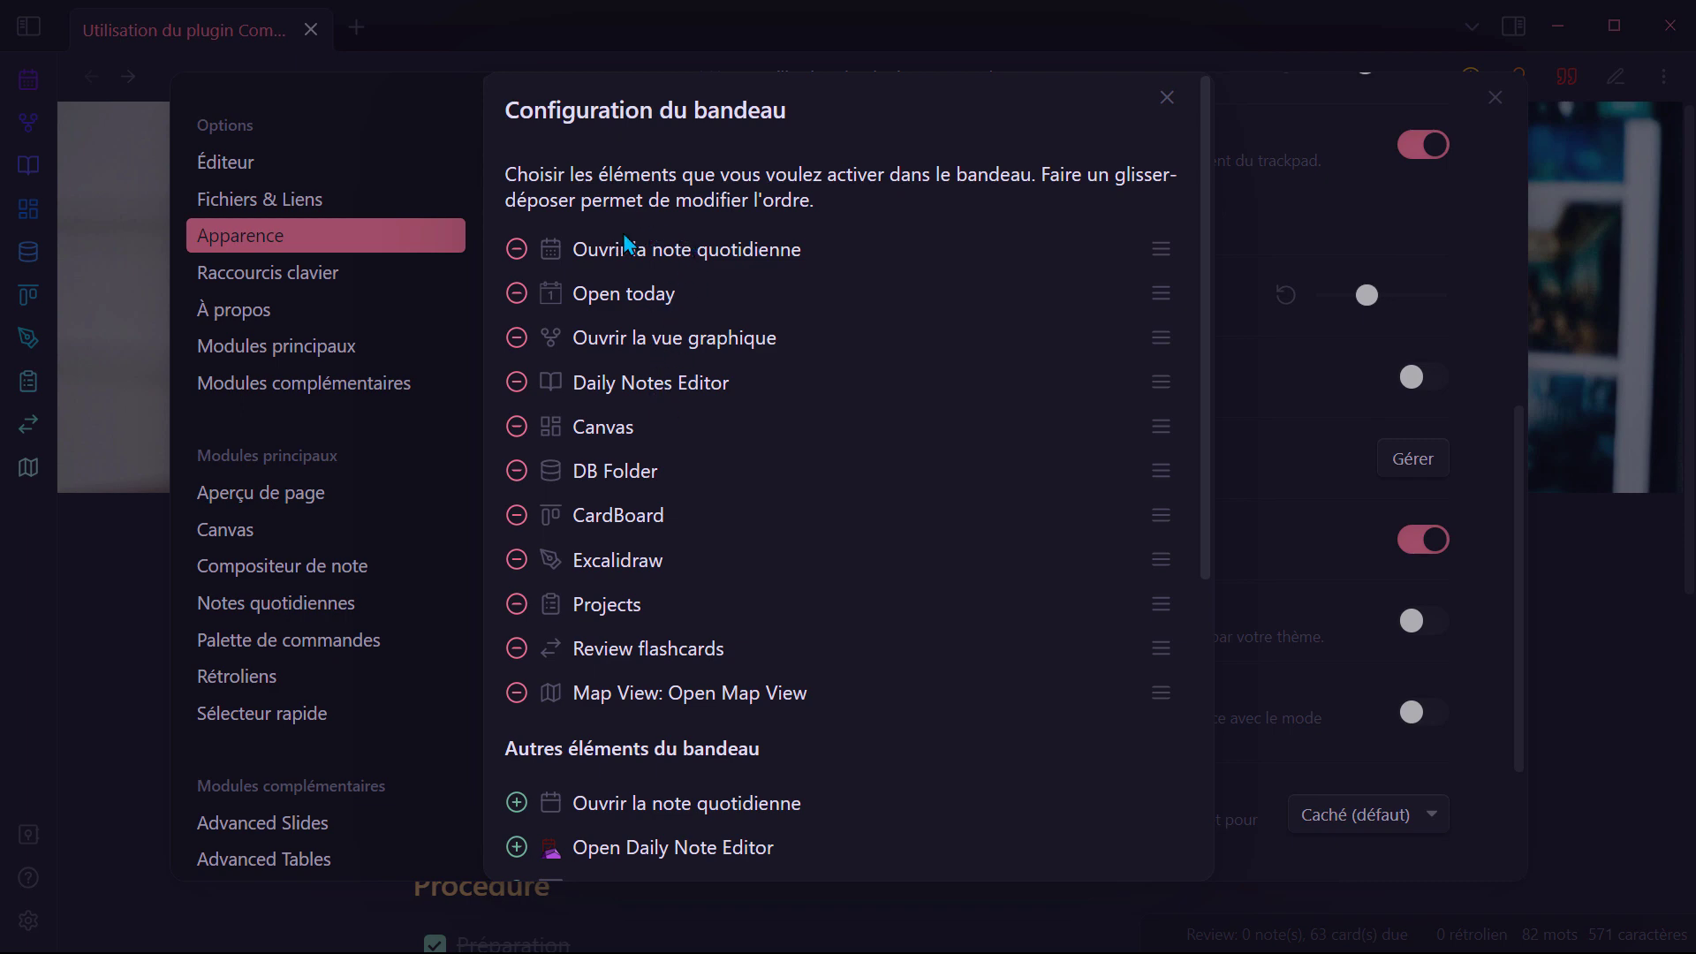
scroll(568, 393, "down", 5)
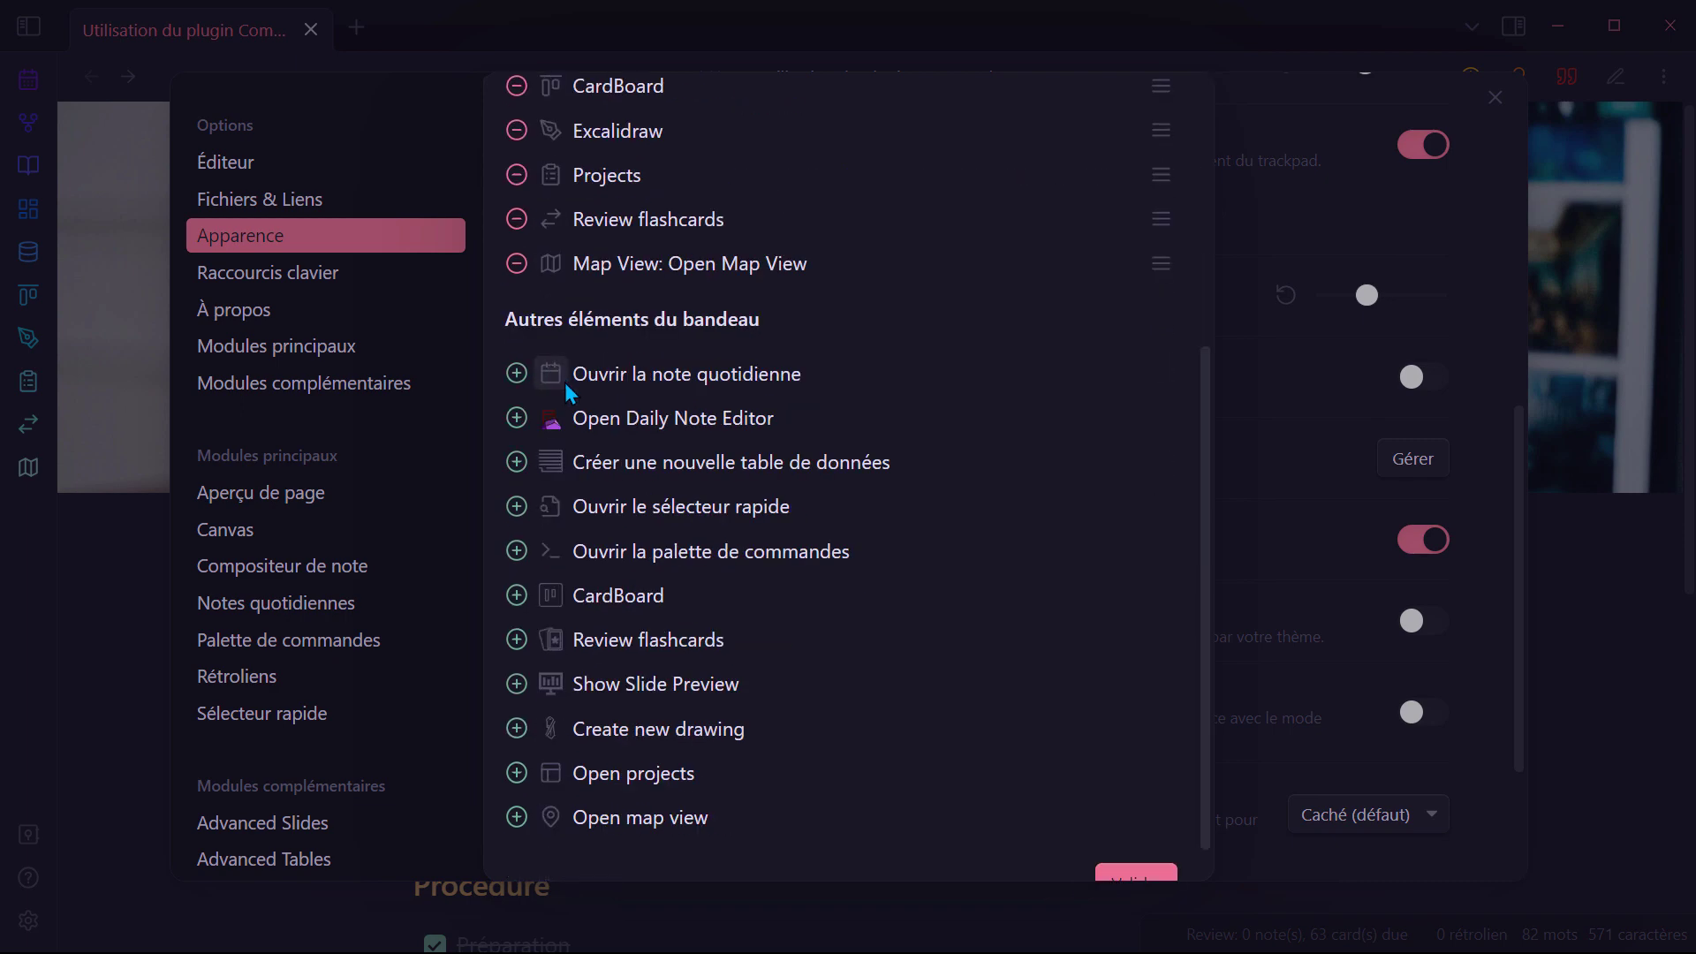
scroll(632, 422, "down", 1)
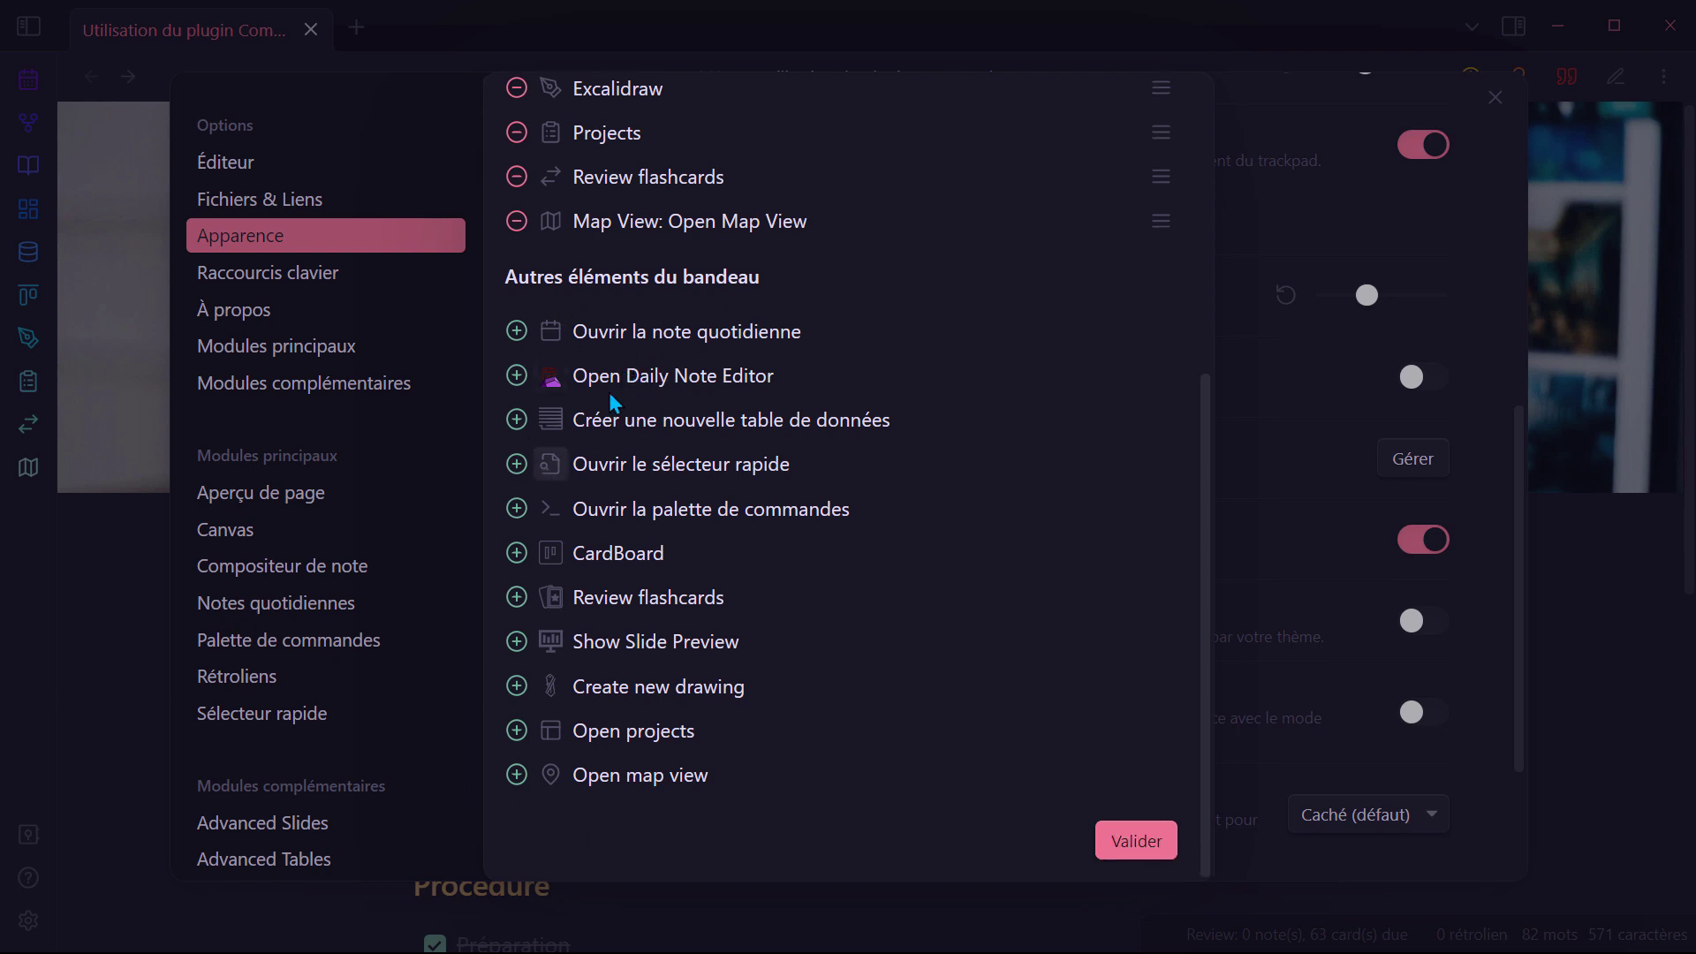
Step: Add the other "Ouvrir la note quotidienne" item to the ribbon, remove it again, and close the ribbon configuration
left_click(517, 334)
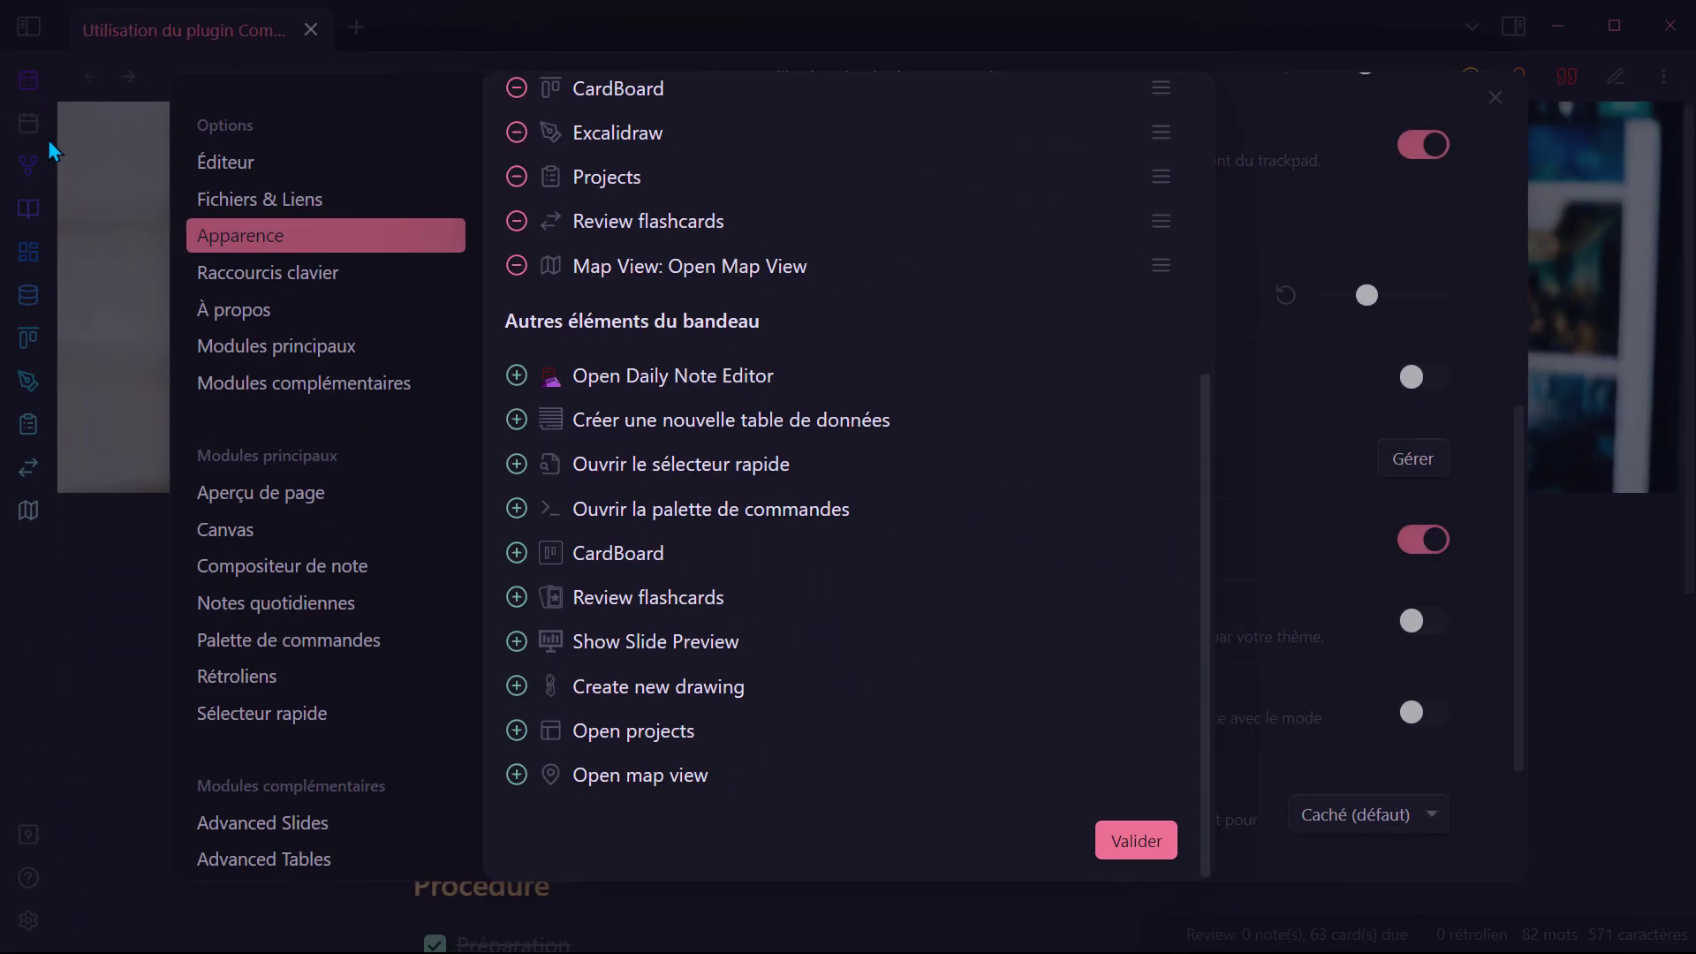
scroll(640, 345, "up", 5)
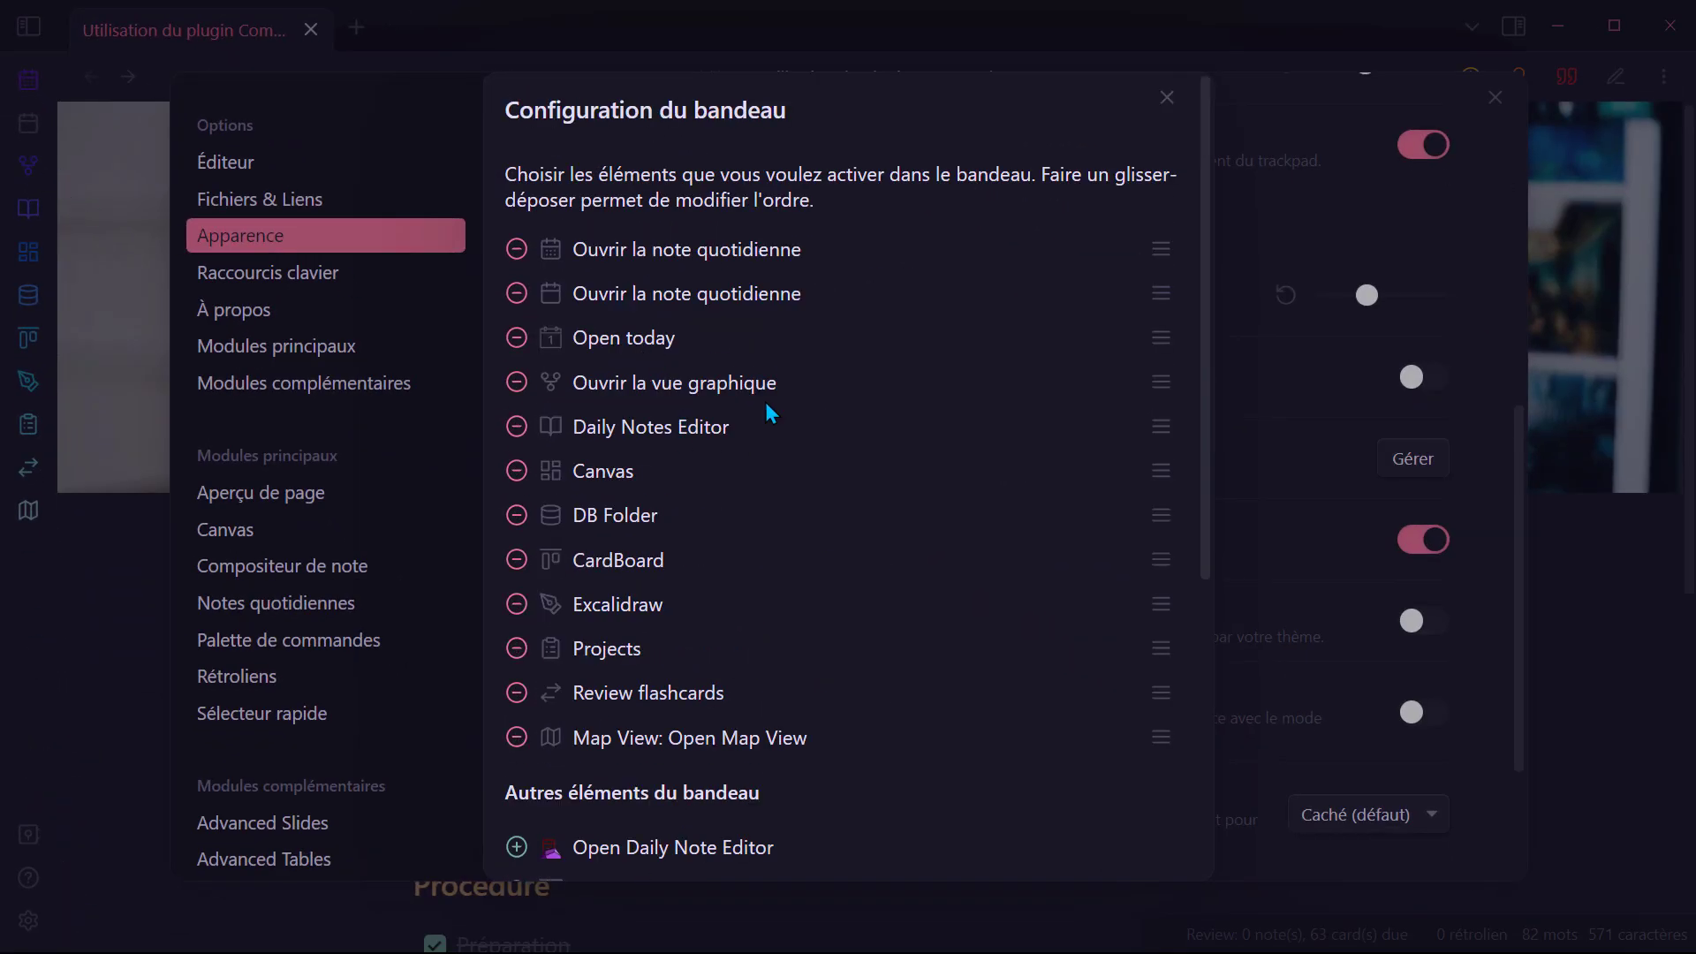
left_click(516, 294)
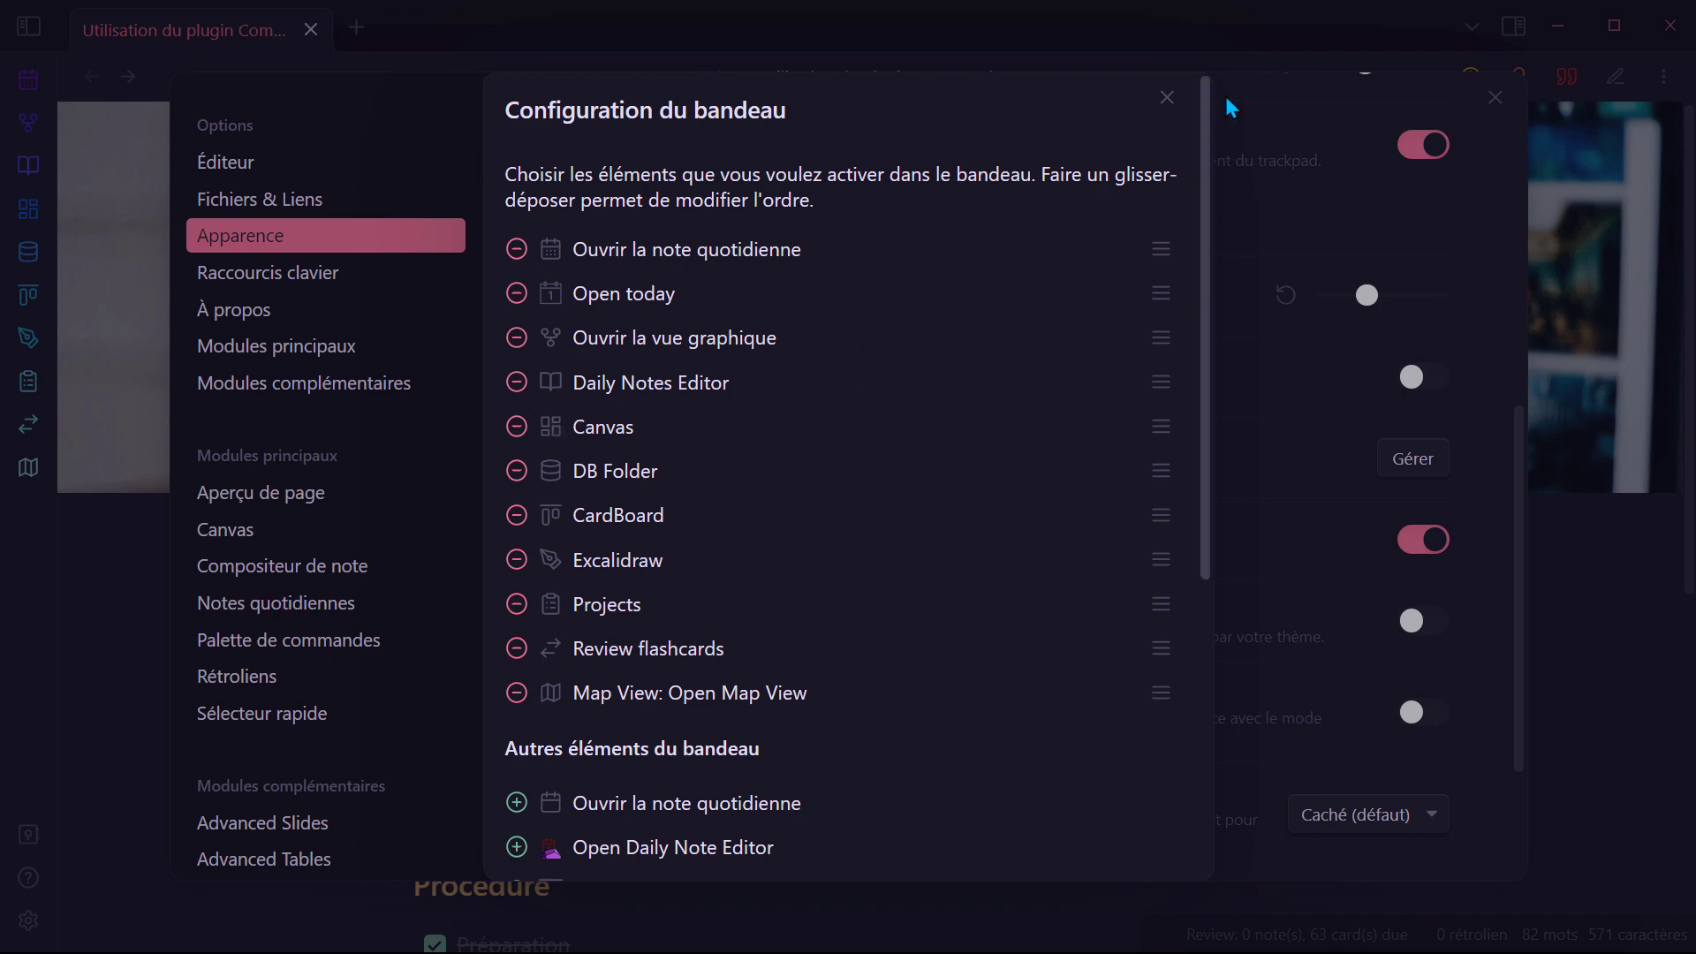
left_click(1167, 97)
Step: Return to Commander's settings, review the commands assigned to the left ribbon, and close the settings
scroll(340, 492, "down", 5)
scroll(371, 492, "down", 2)
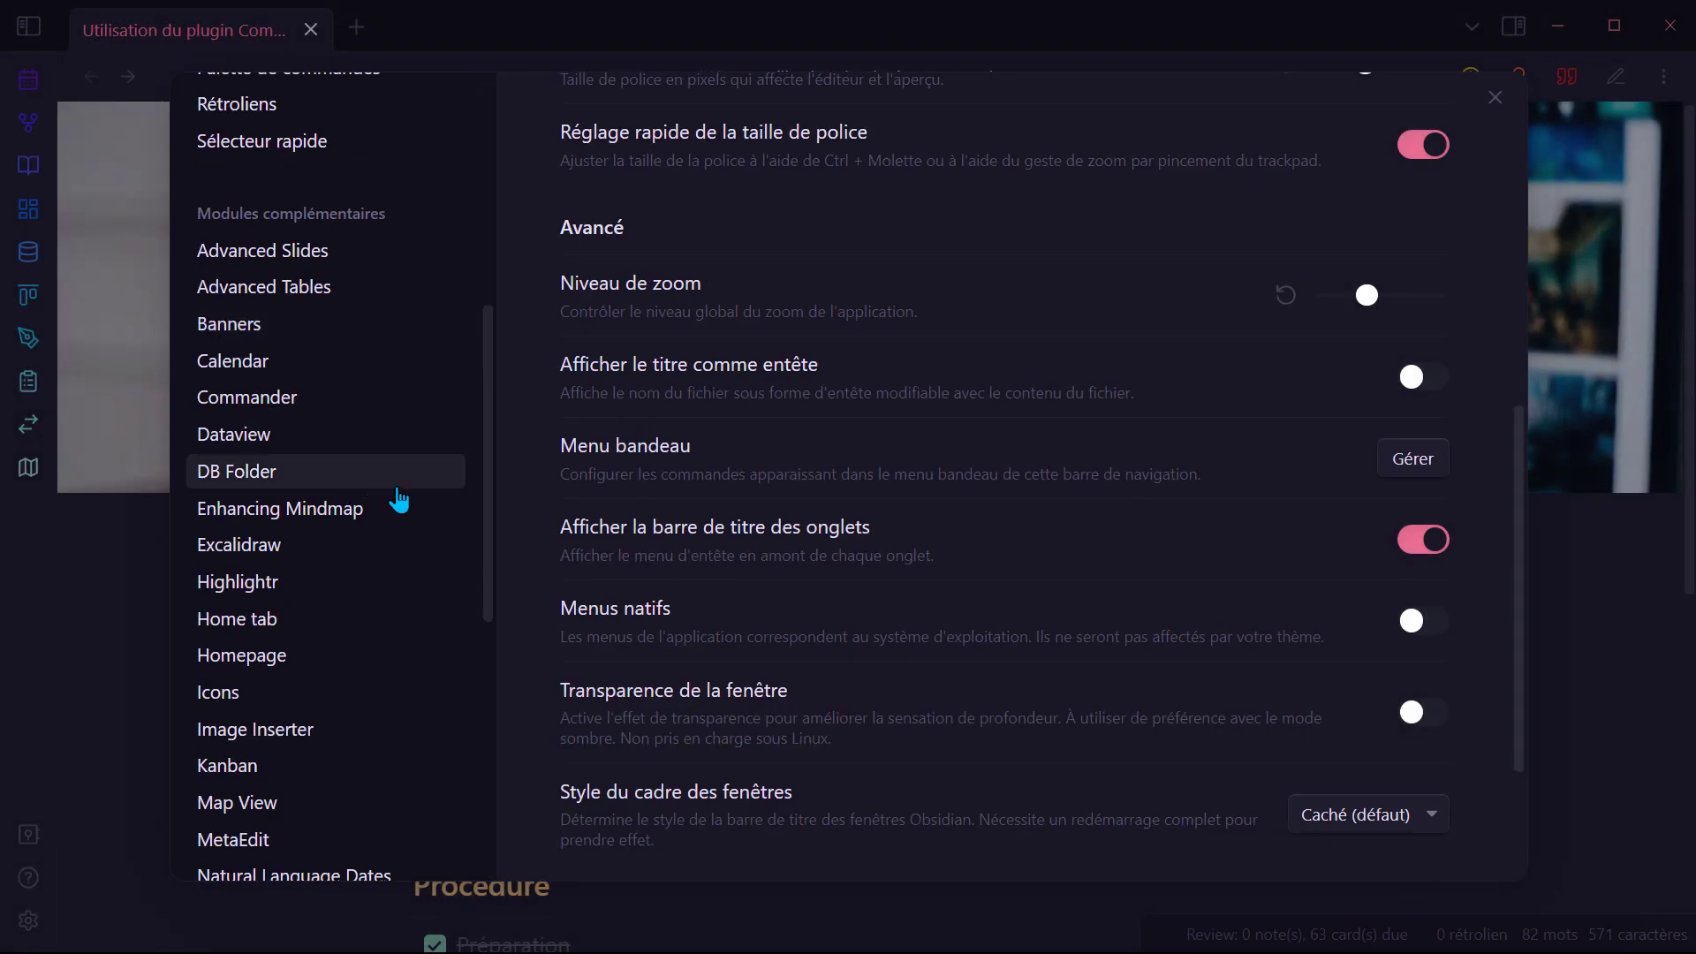
left_click(314, 399)
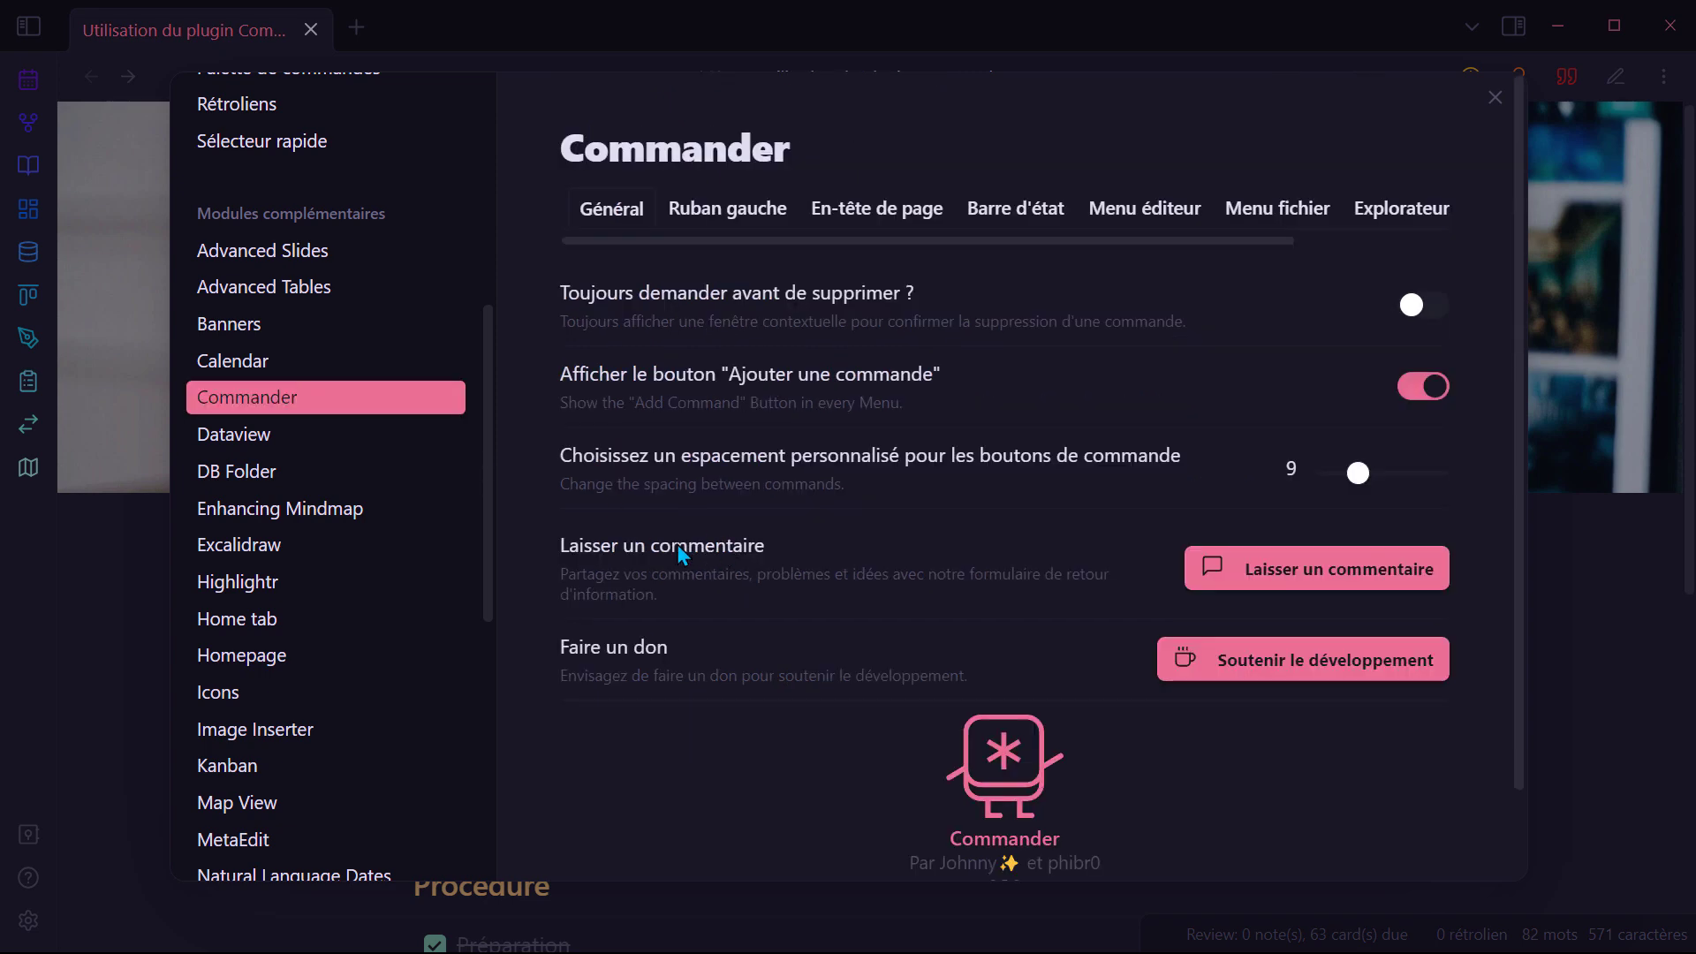
left_click(738, 226)
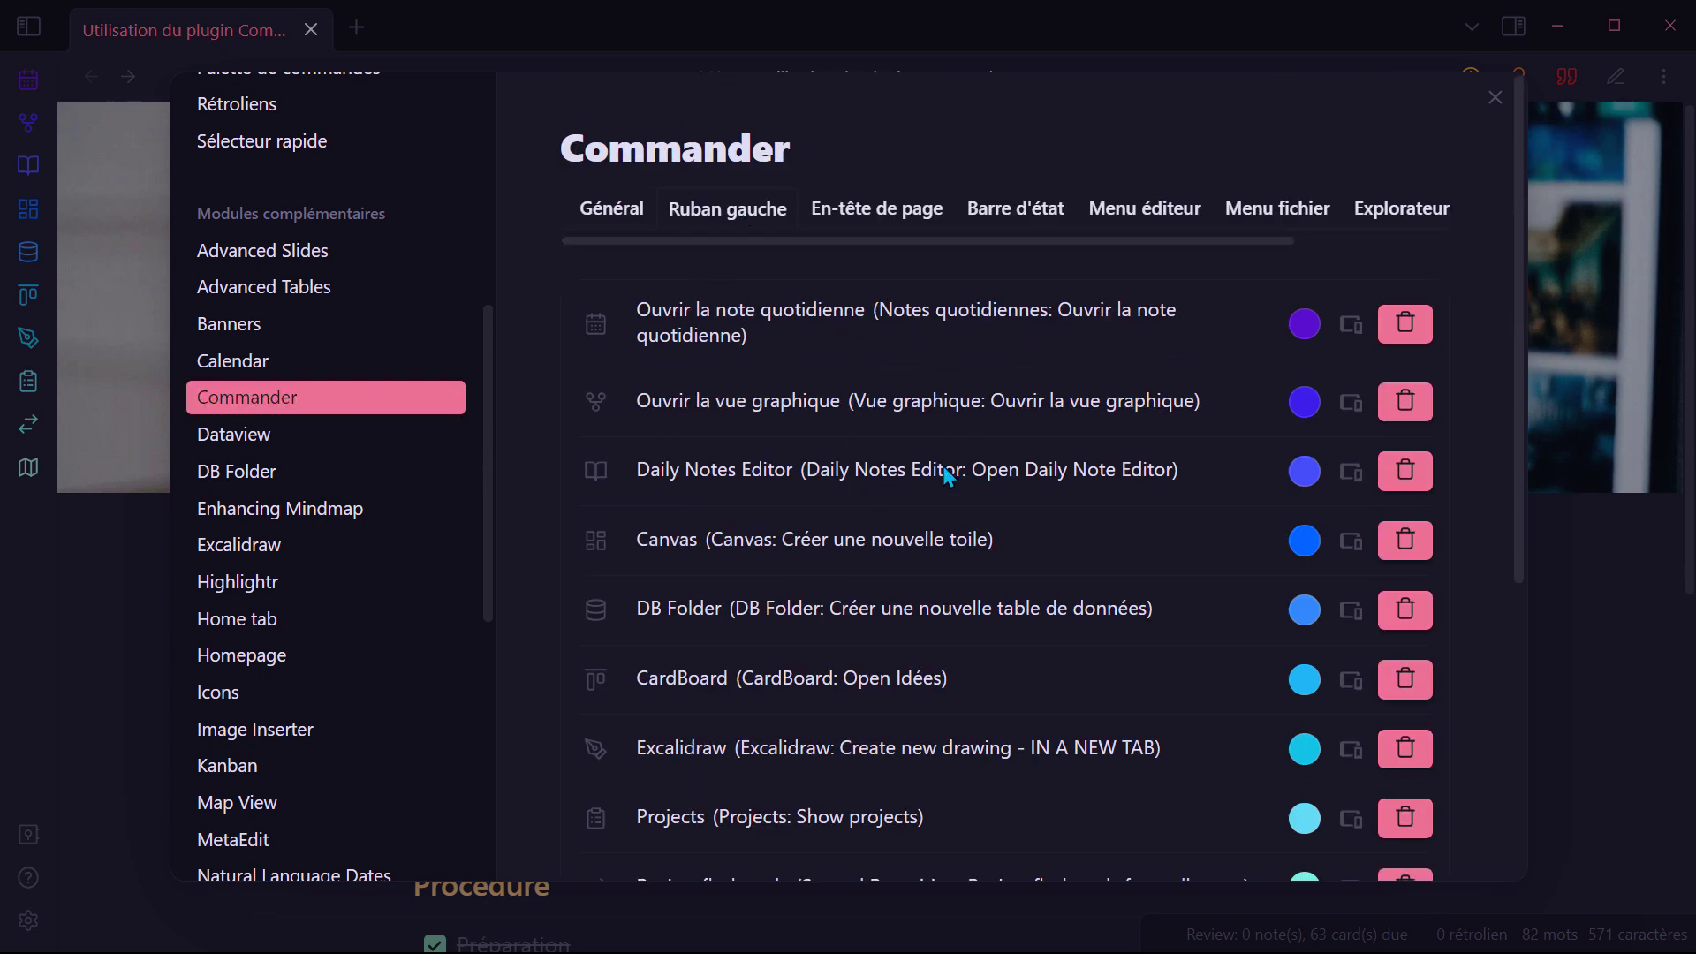
scroll(952, 401, "down", 3)
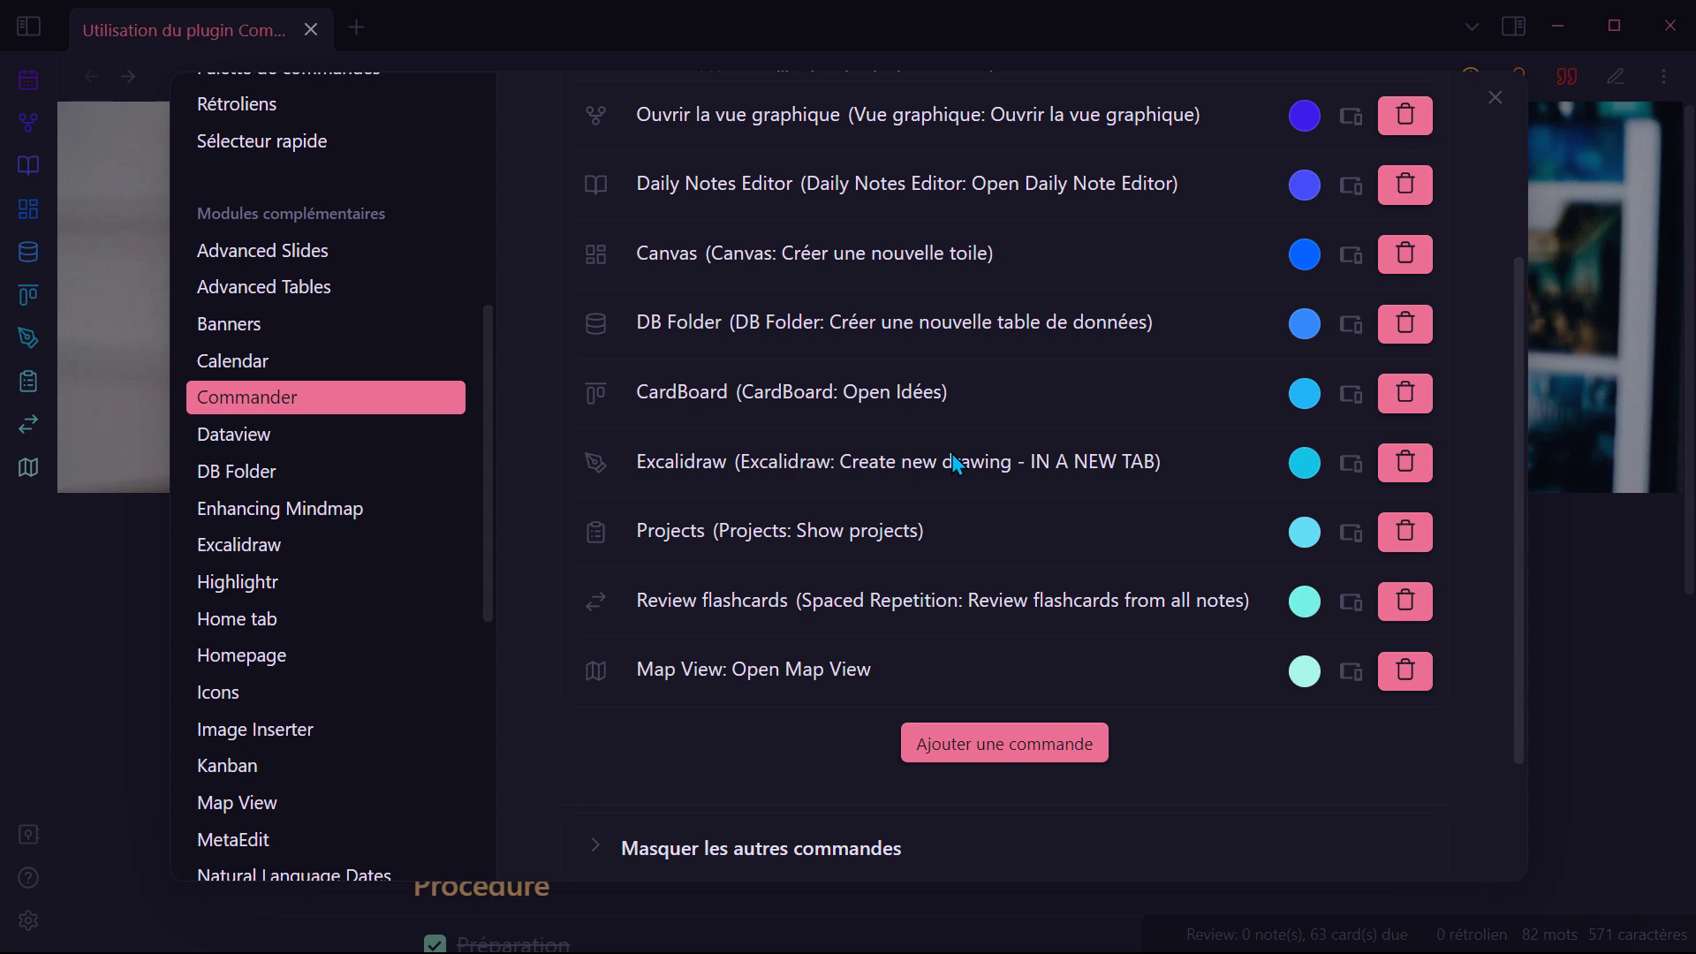
left_click(1538, 645)
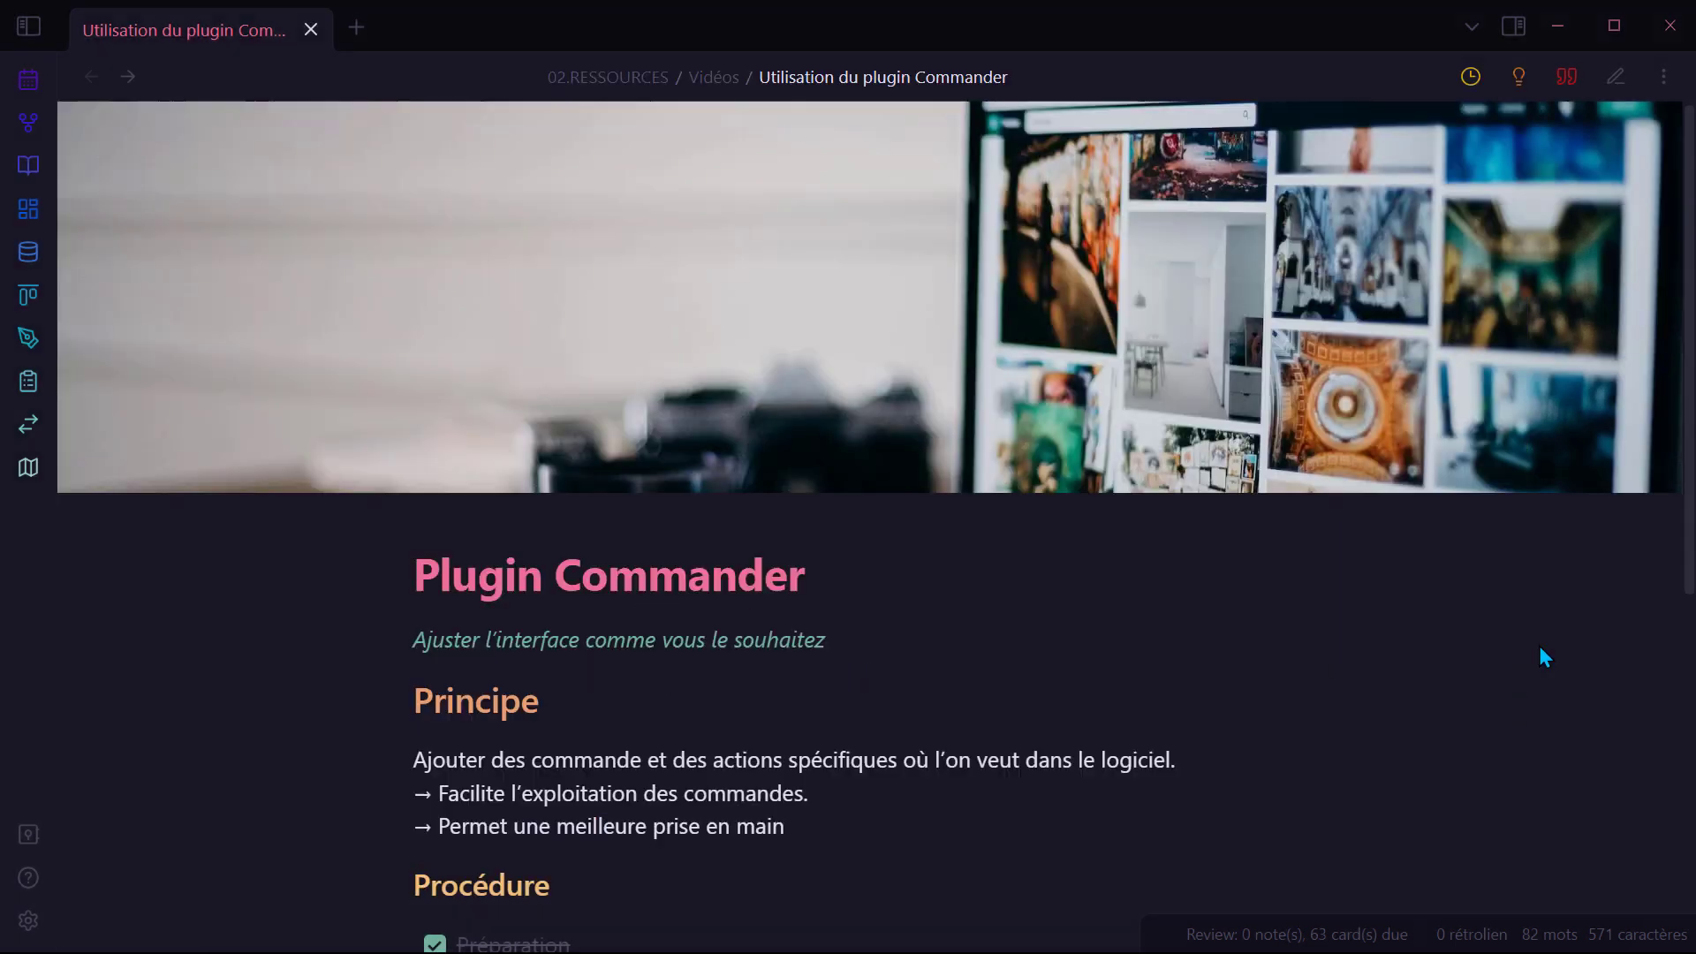
Step: Search the command palette for "excalidr" to look over the Excalidraw commands, and clear the search
key("ctrl+p")
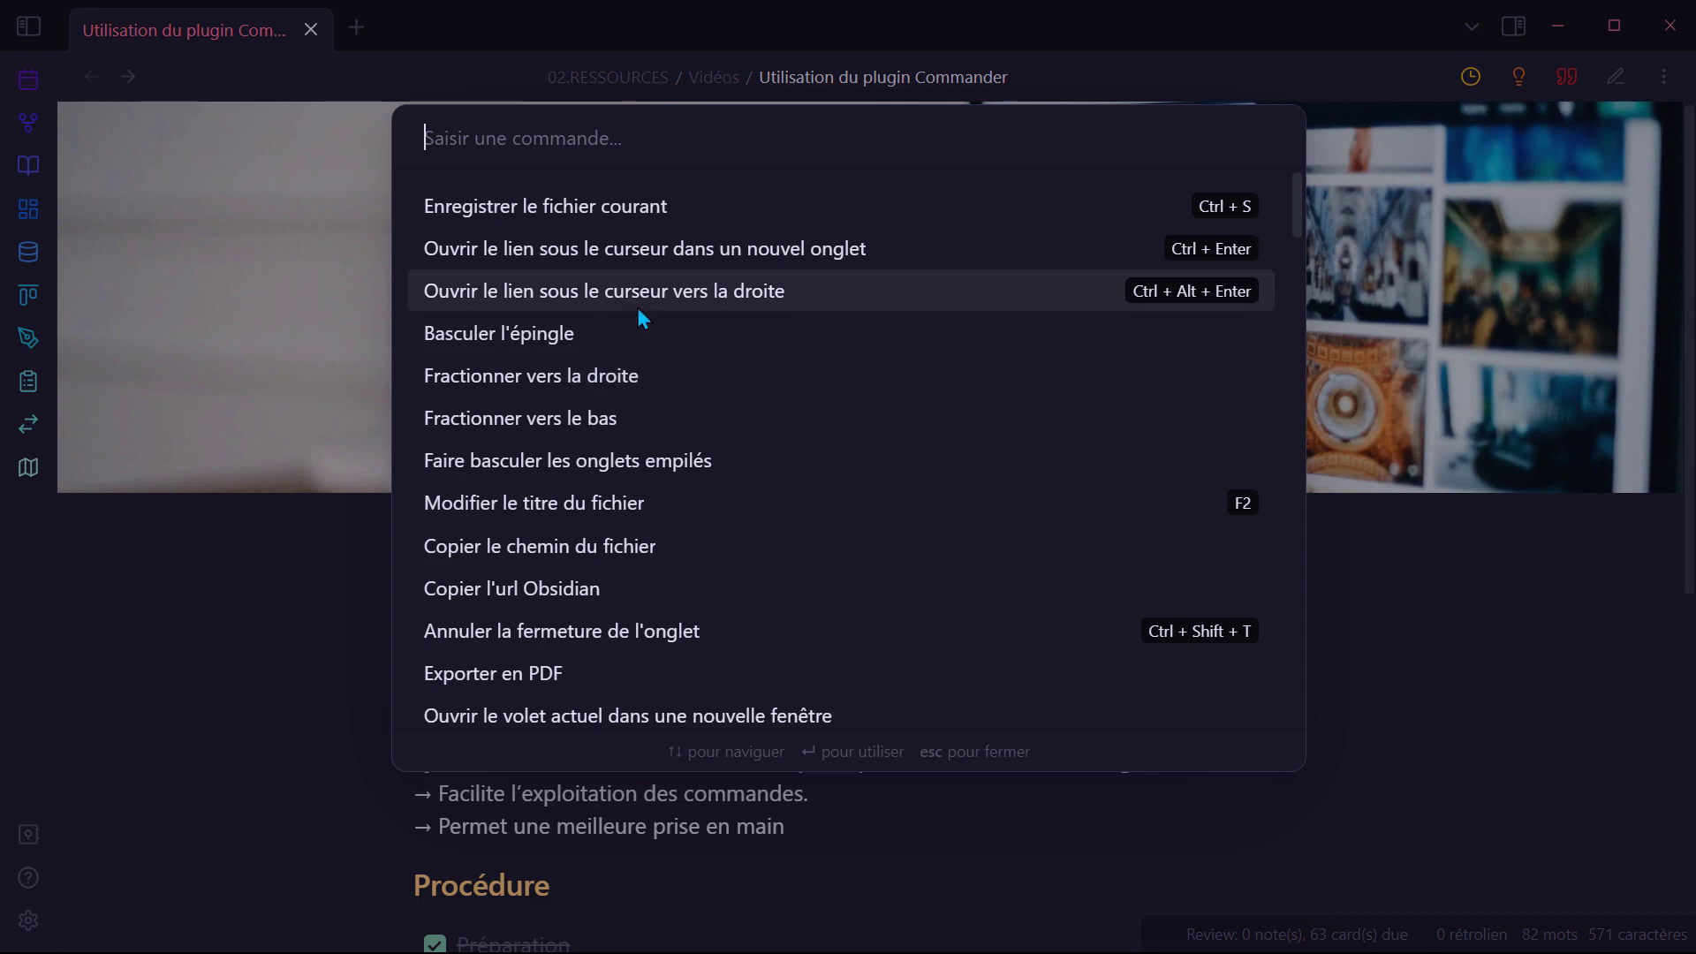
type("excali")
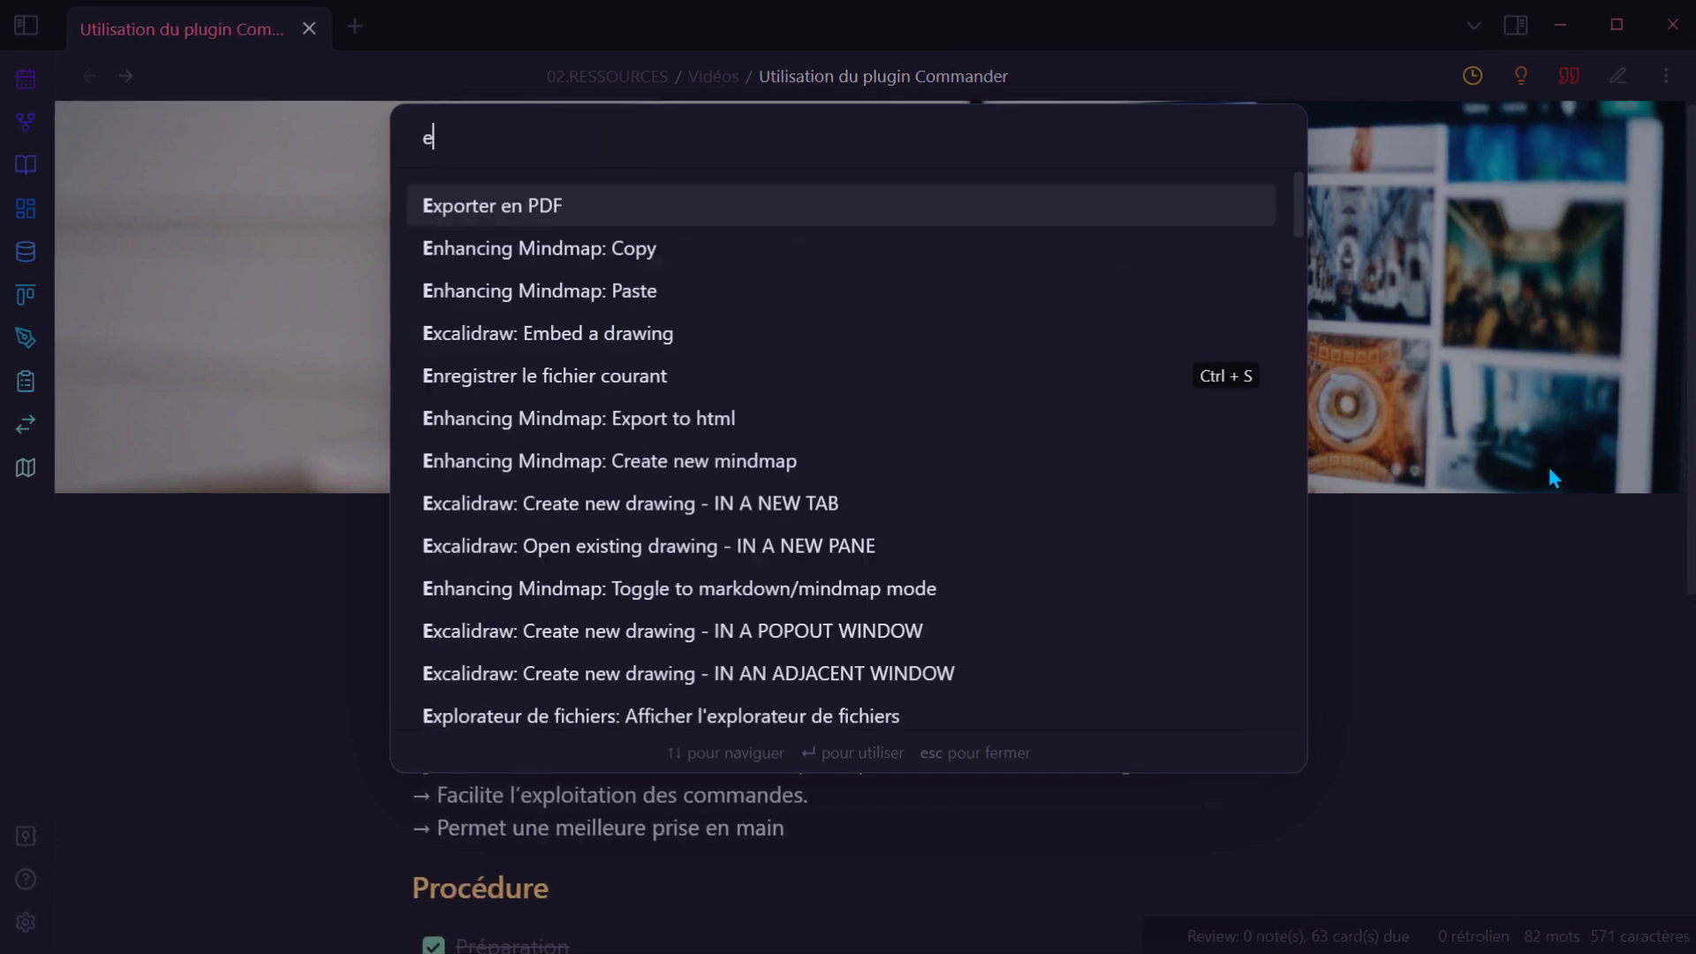
type("dr")
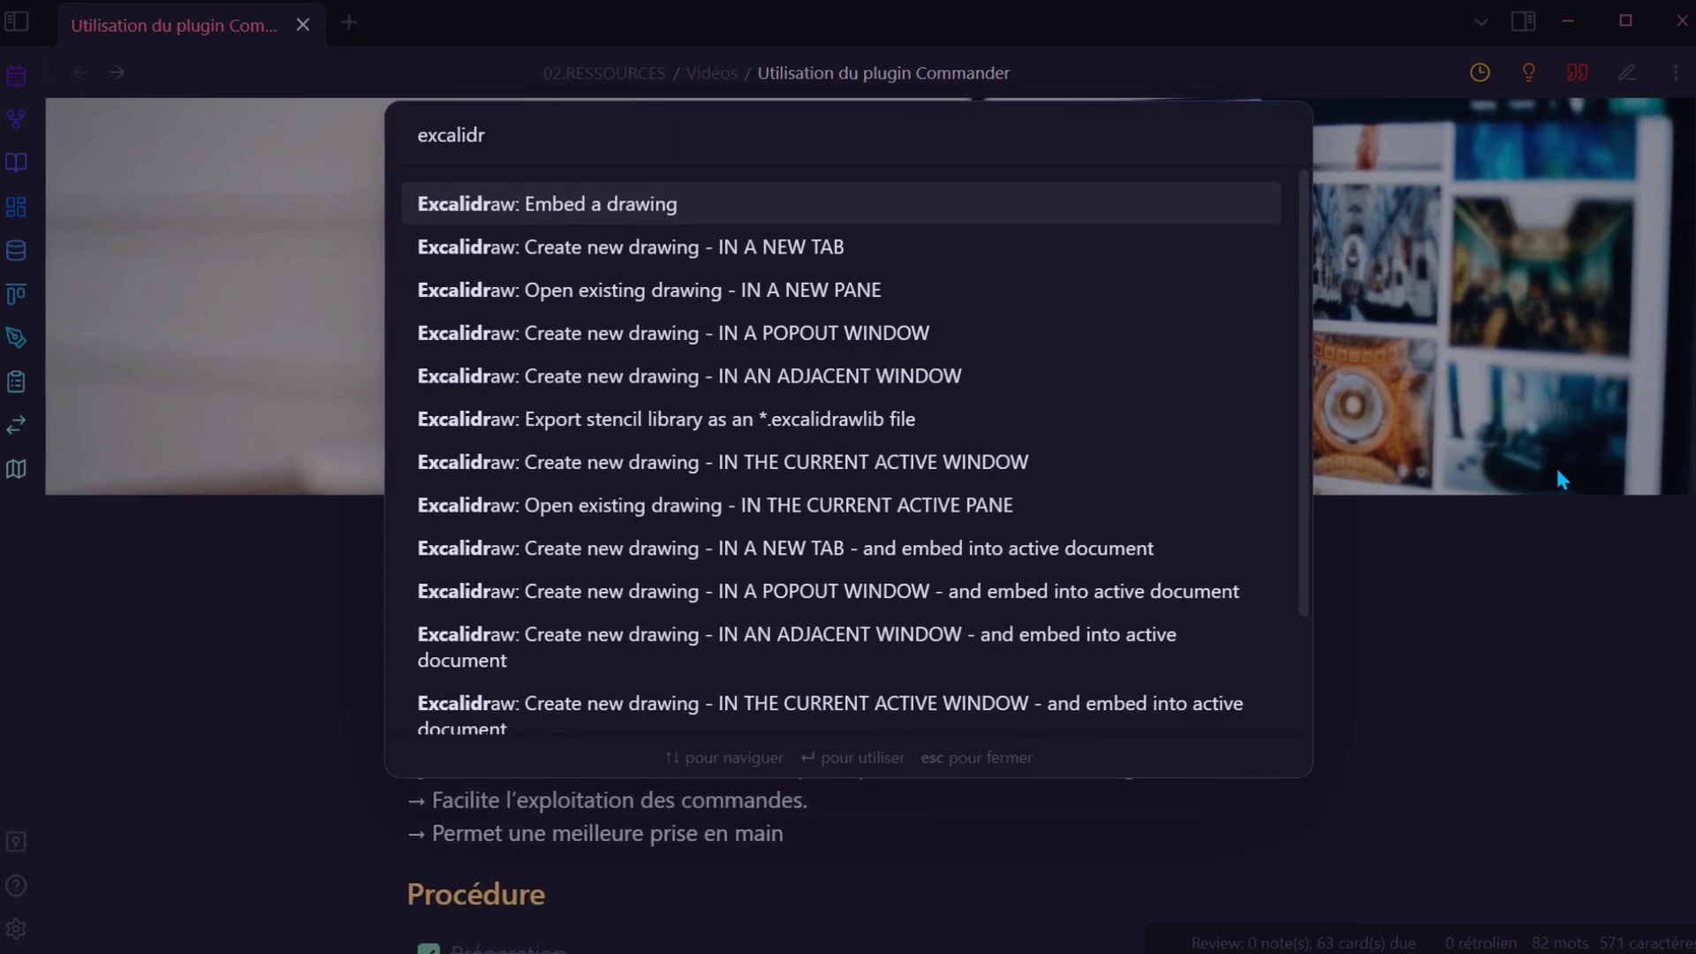
key("BackSpace")
key("BackSpace")
key("BackSpace")
key("BackSpace")
key("BackSpace")
key("BackSpace")
key("BackSpace")
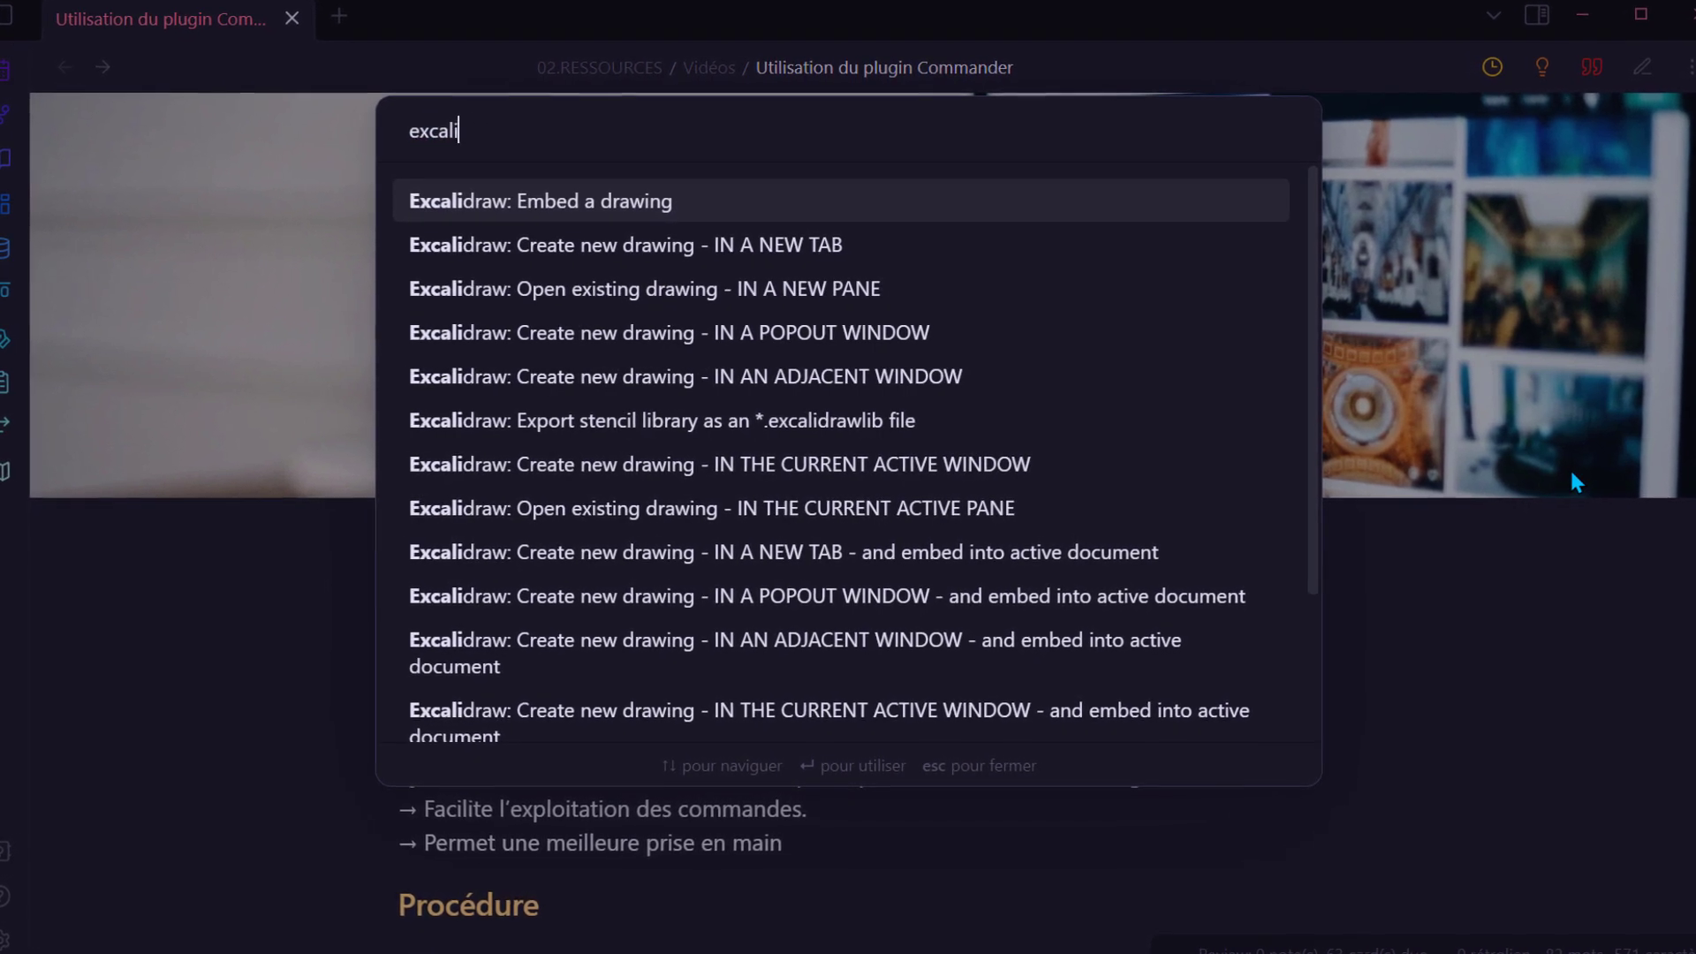
key("BackSpace")
Step: Search the command palette for CardBoard commands and clear the search
type("cardboa")
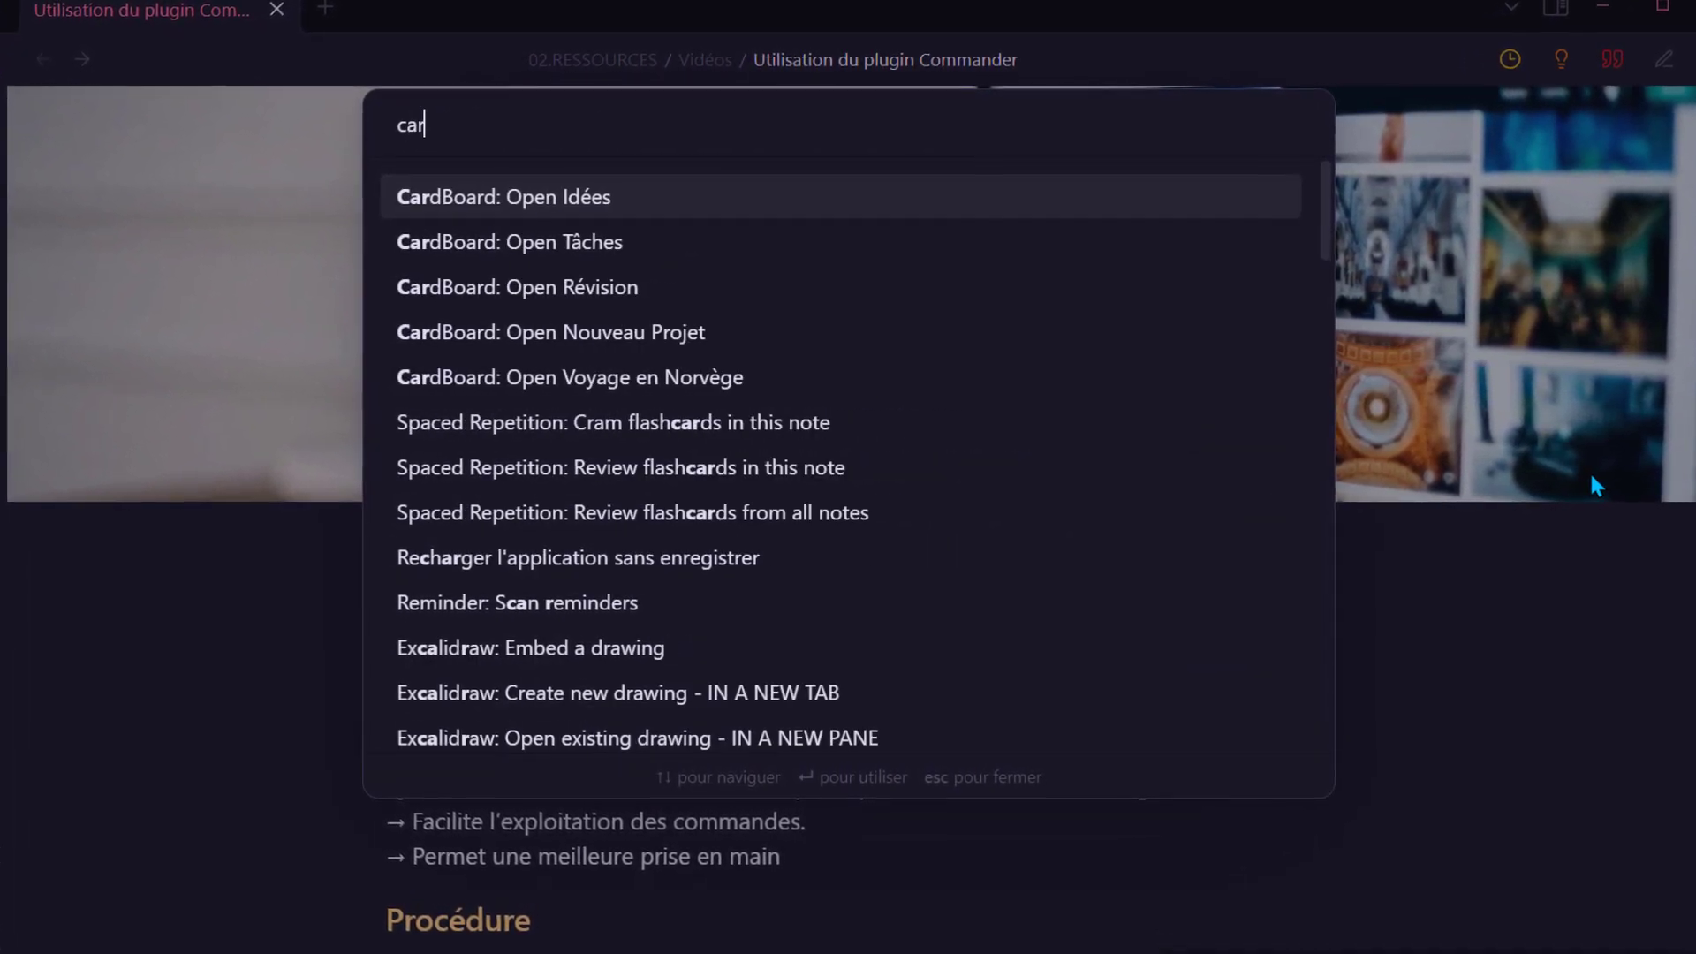
key("BackSpace")
key("BackSpace")
key("BackSpace")
key("BackSpace")
key("BackSpace")
key("BackSpace")
key("BackSpace")
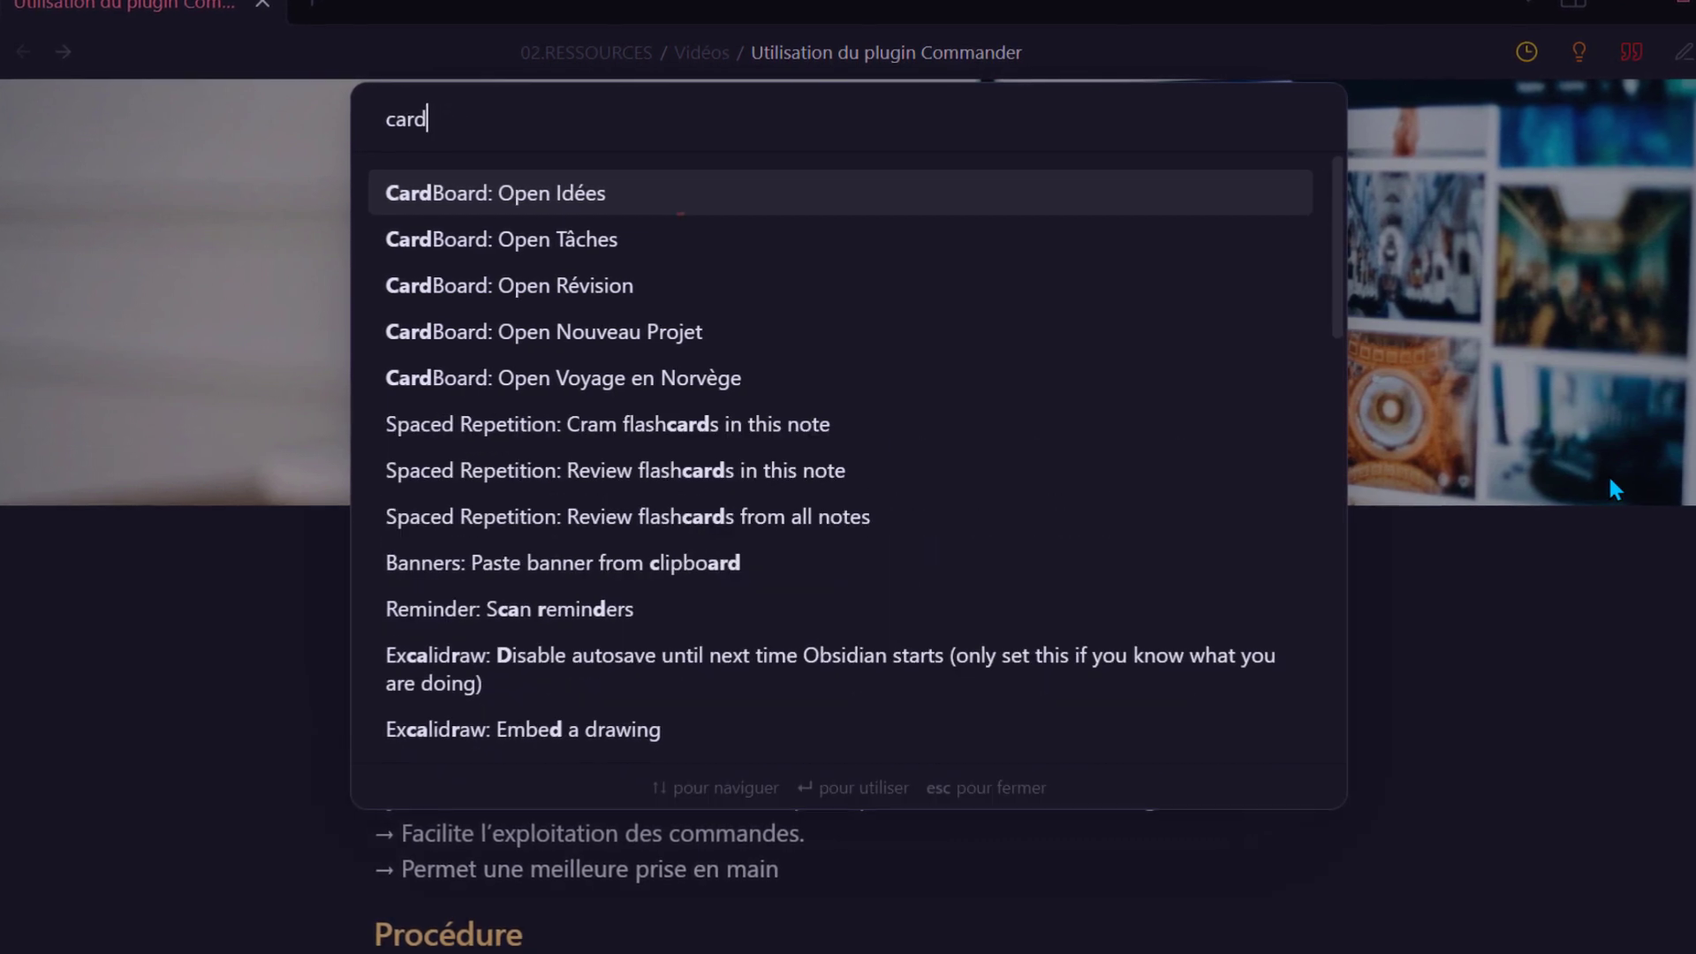
Step: Search the command palette for "proj", clear the search, and close the palette
type("proj")
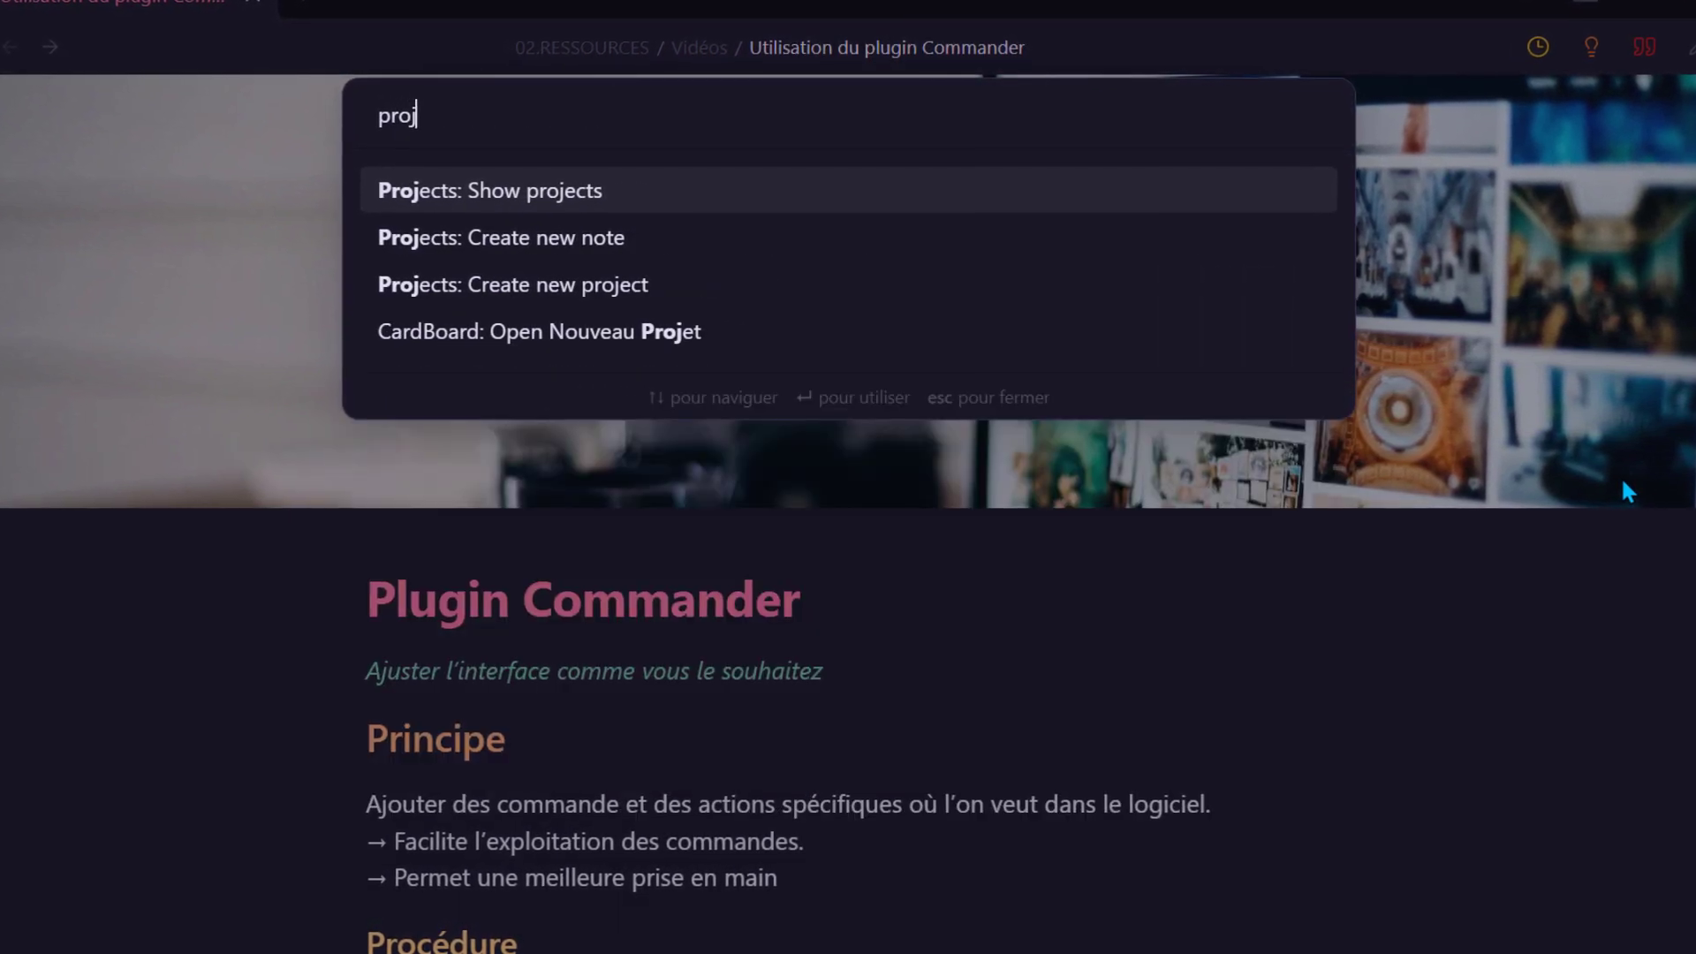
key("BackSpace")
key("BackSpace")
key("BackSpace")
key("BackSpace")
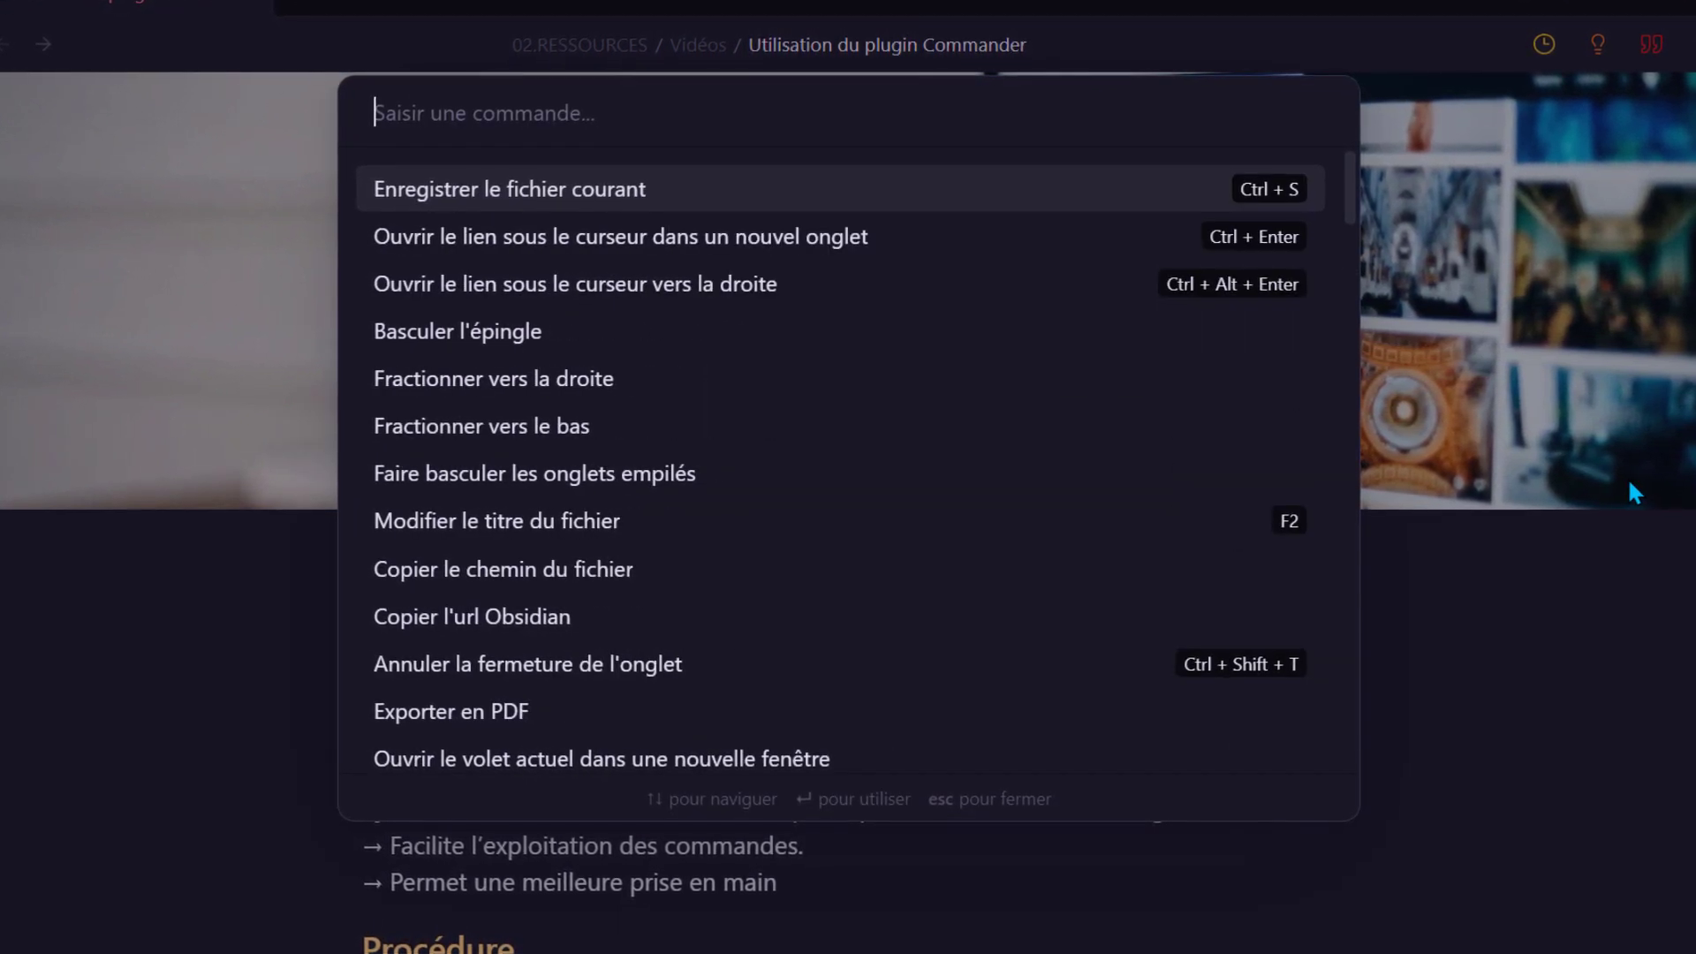
key("Escape")
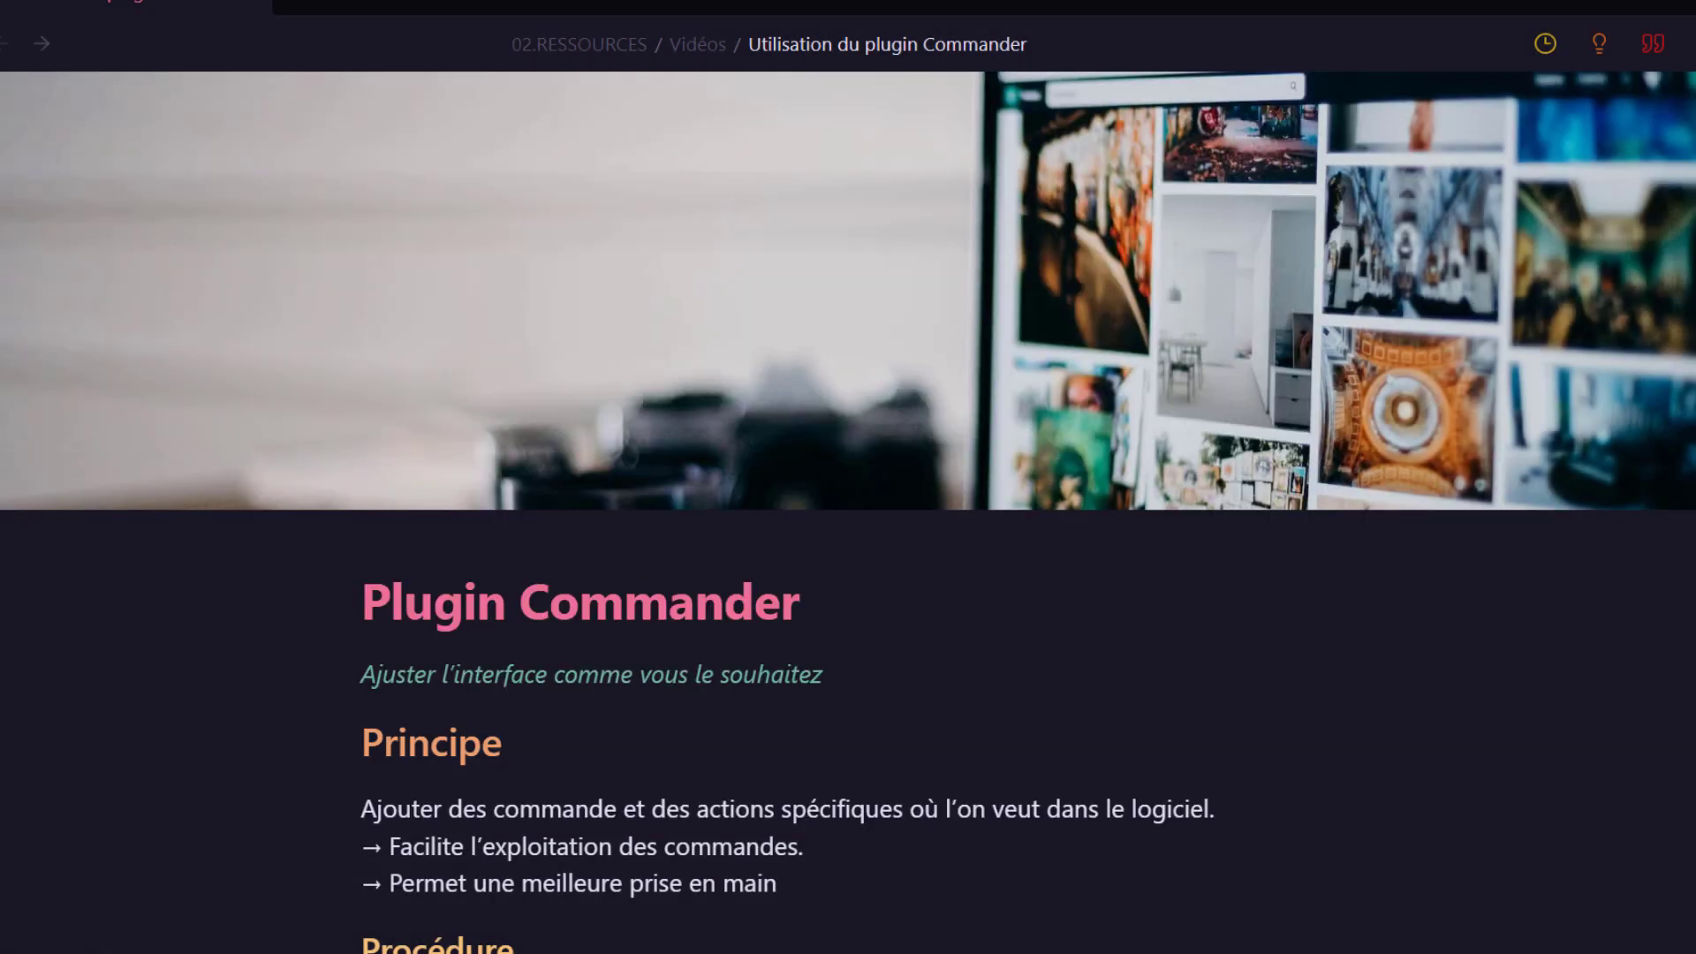
Step: Review the commands assigned to the left ribbon in Commander's settings, leaving briefly for the command palette and returning to the list
key("ctrl+comma")
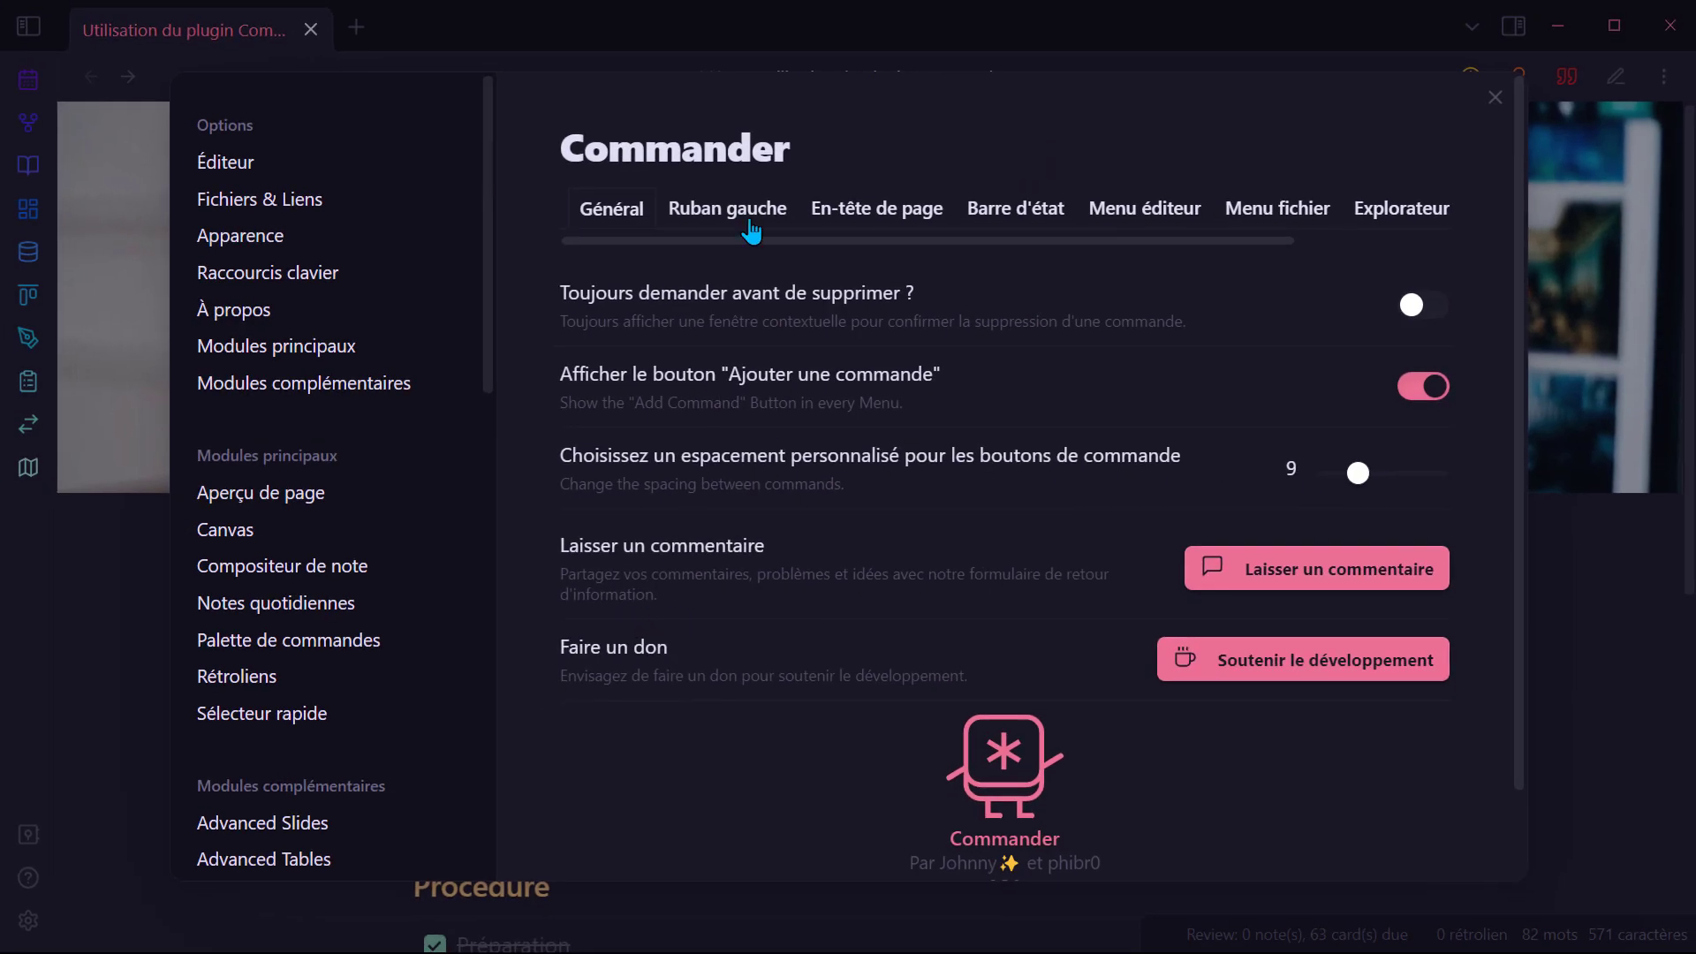
left_click(750, 225)
scroll(919, 432, "down", 5)
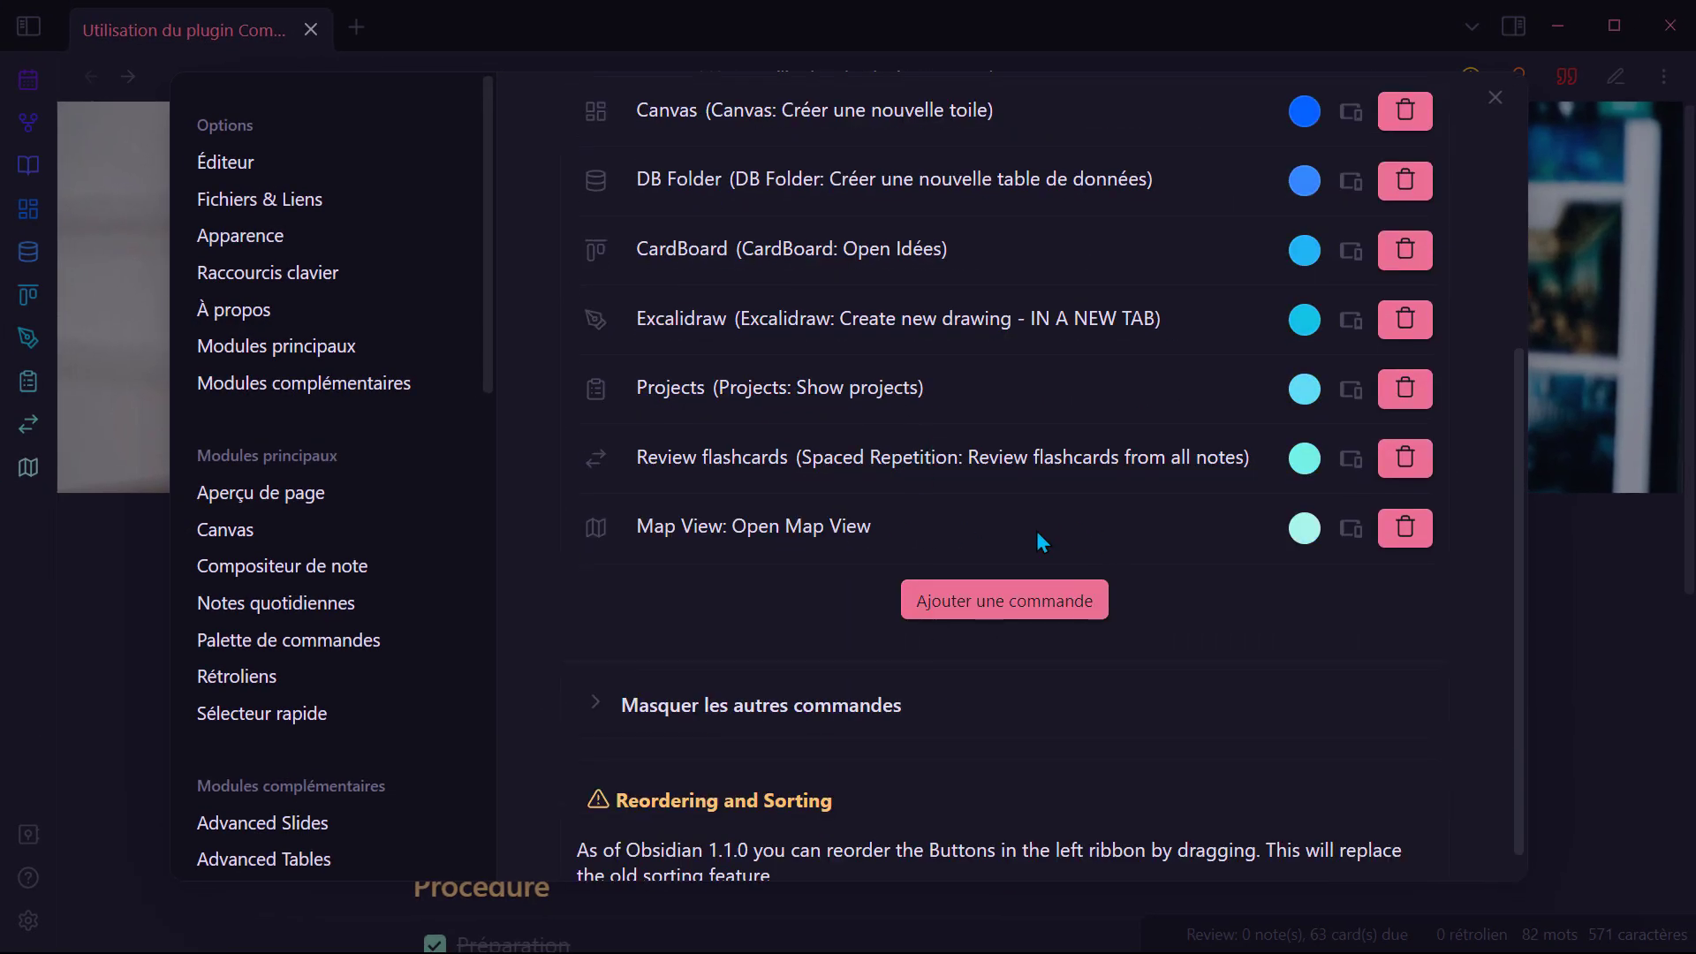
left_click(83, 568)
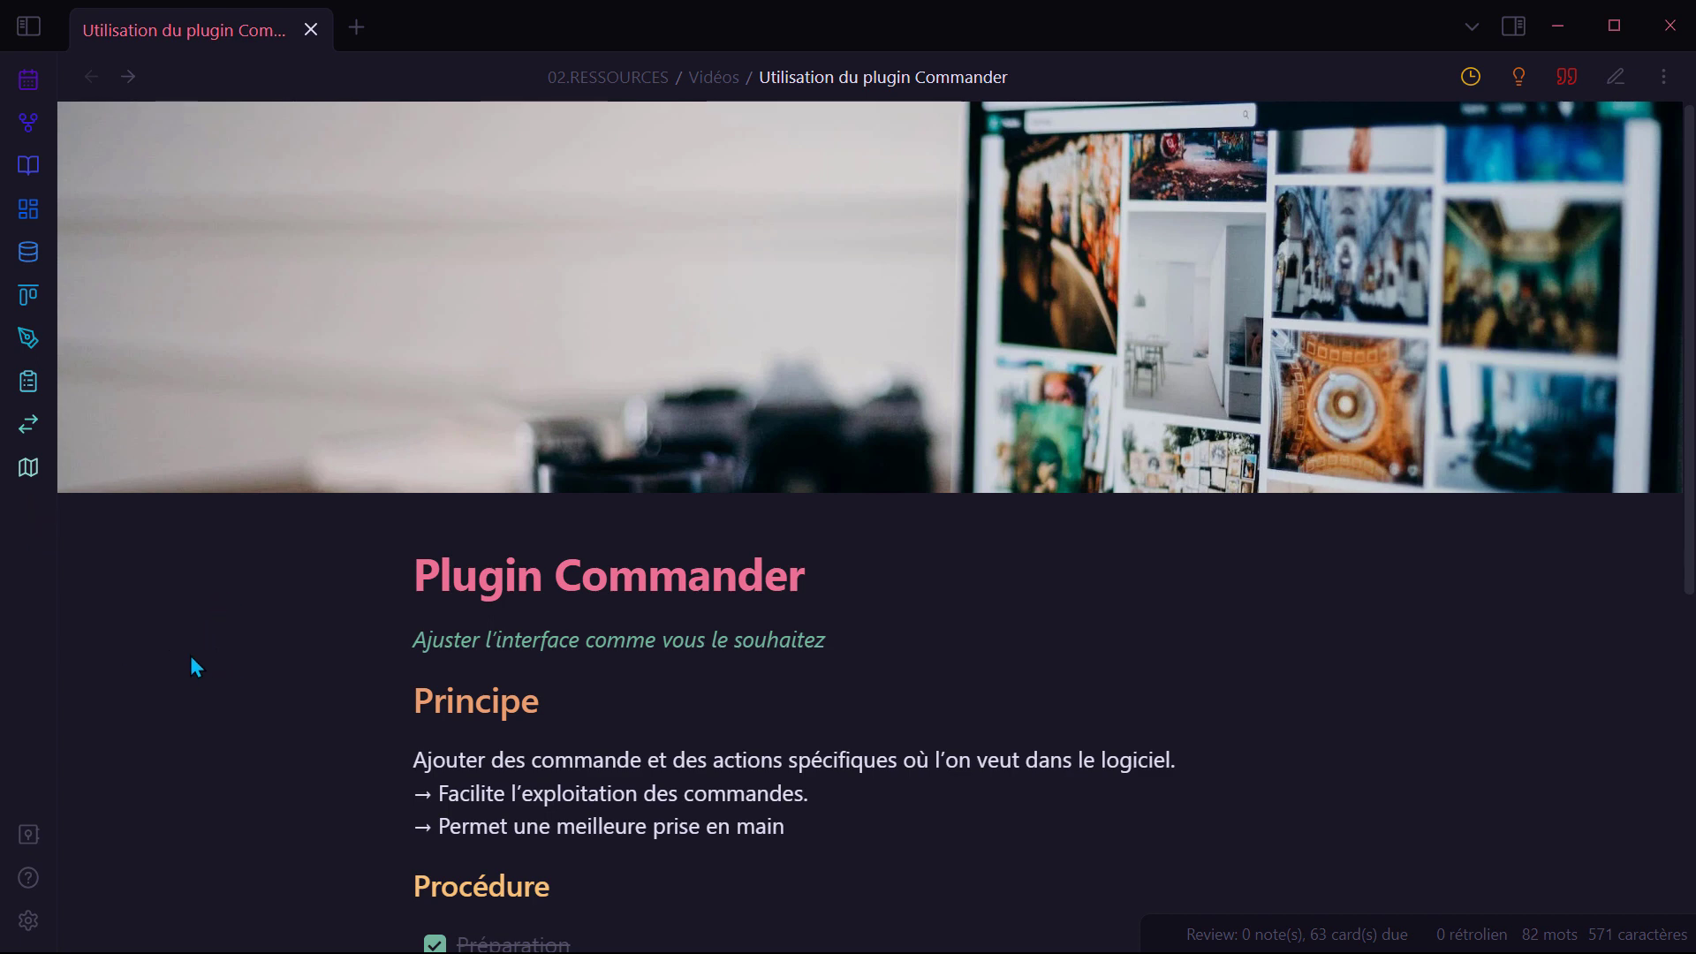
key("ctrl+p")
key("Escape")
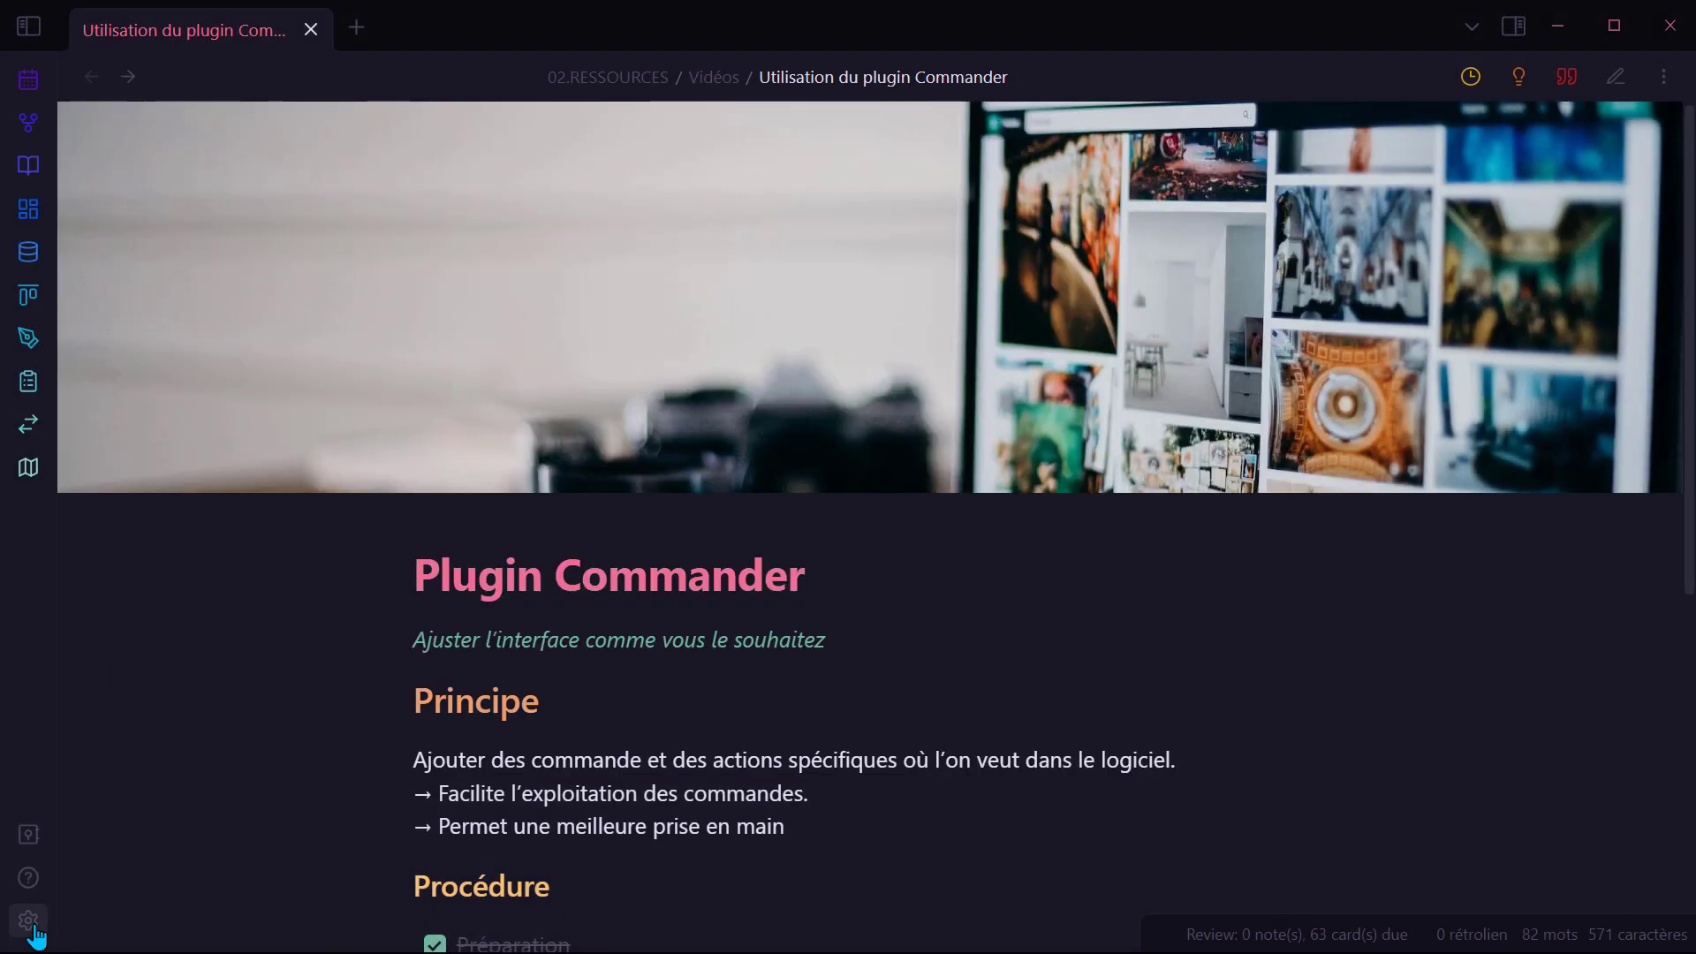
left_click(28, 919)
left_click(782, 221)
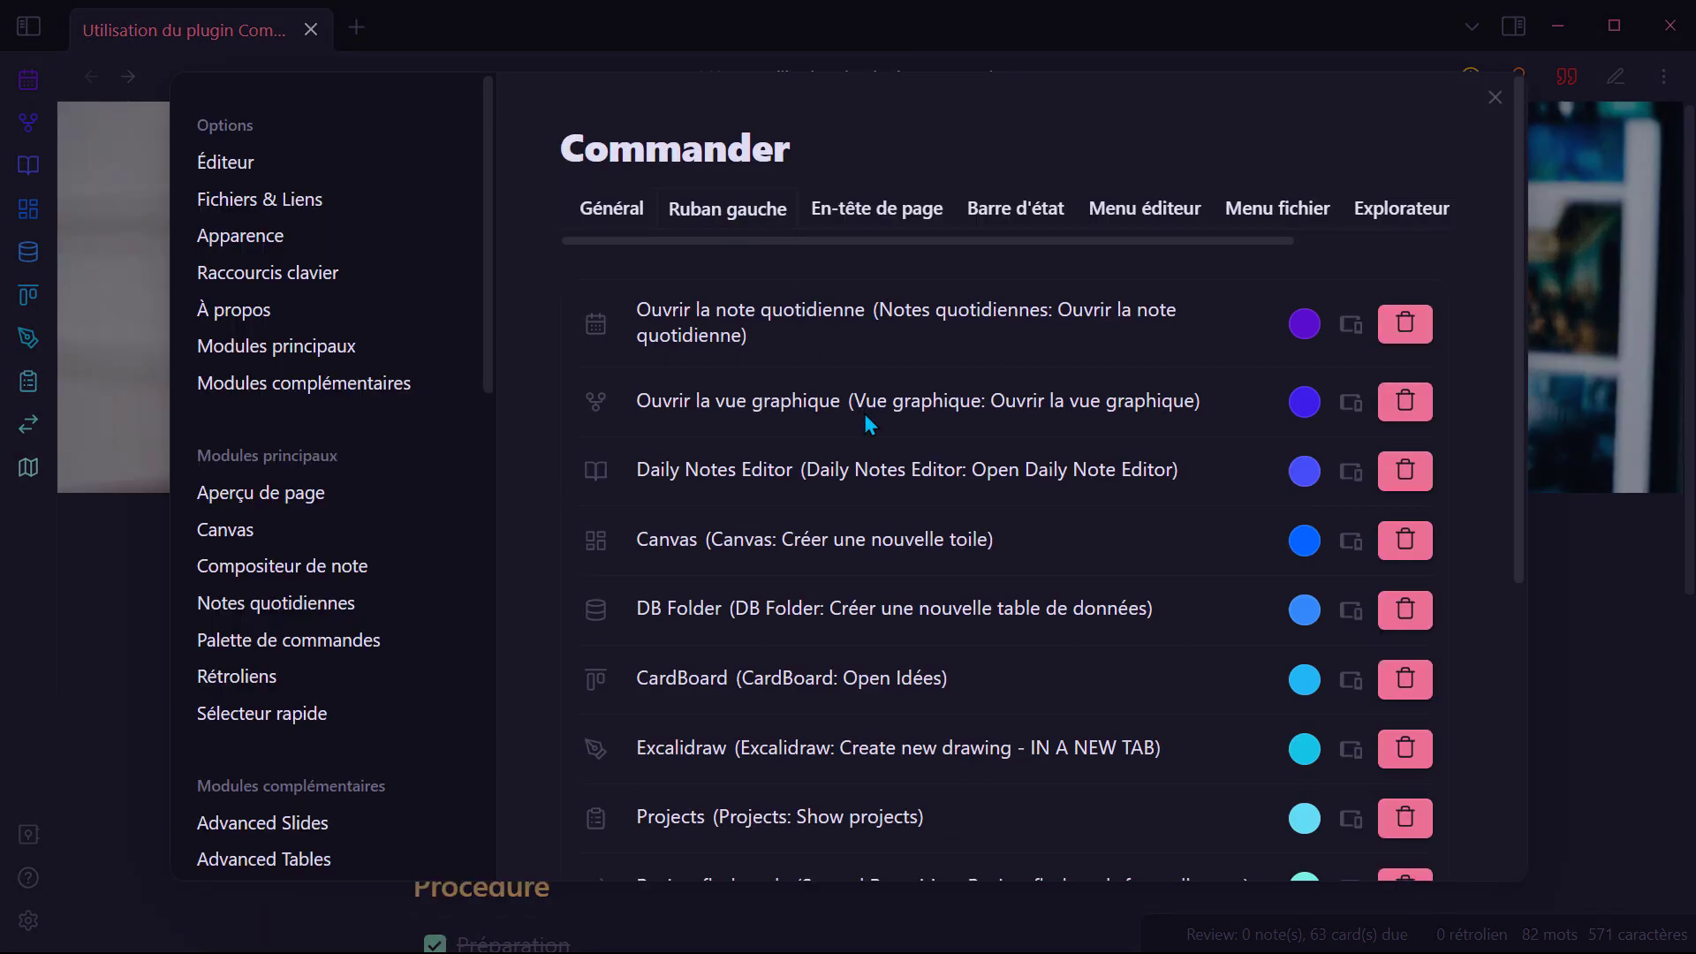
scroll(874, 441, "down", 4)
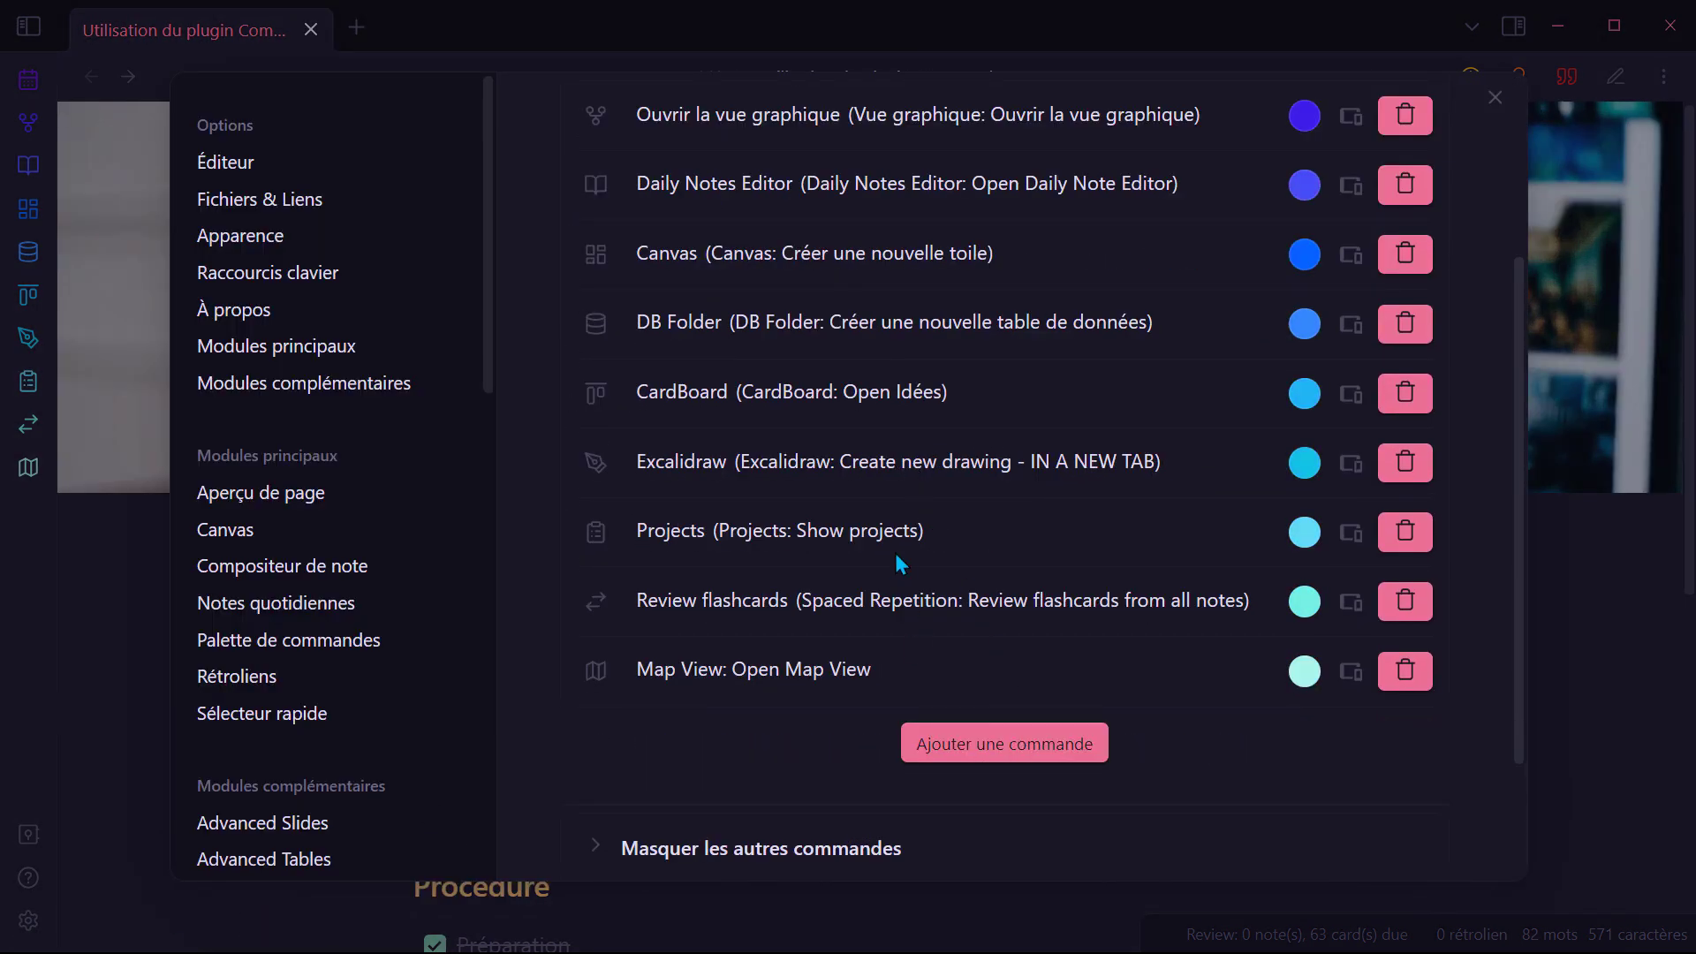
scroll(945, 477, "up", 2)
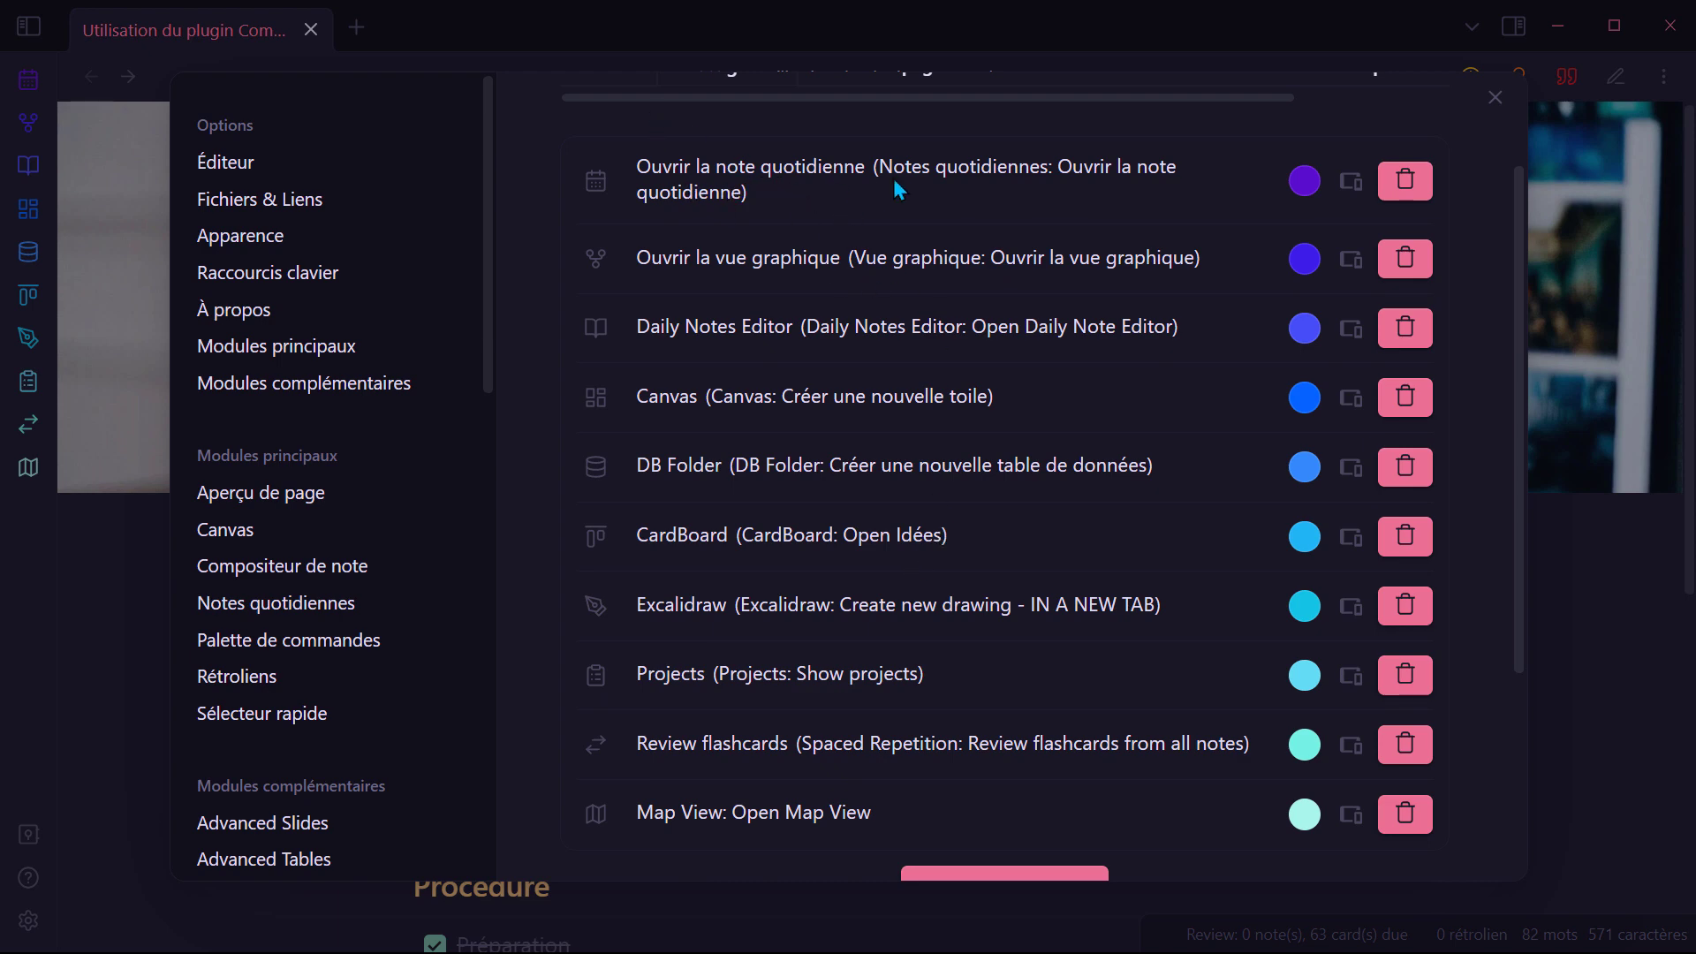
Step: Add the command "Notes quotidiennes: Ouvrir la note quotidienne" to the left ribbon, keeping its default name
scroll(1019, 616, "down", 2)
left_click(1022, 742)
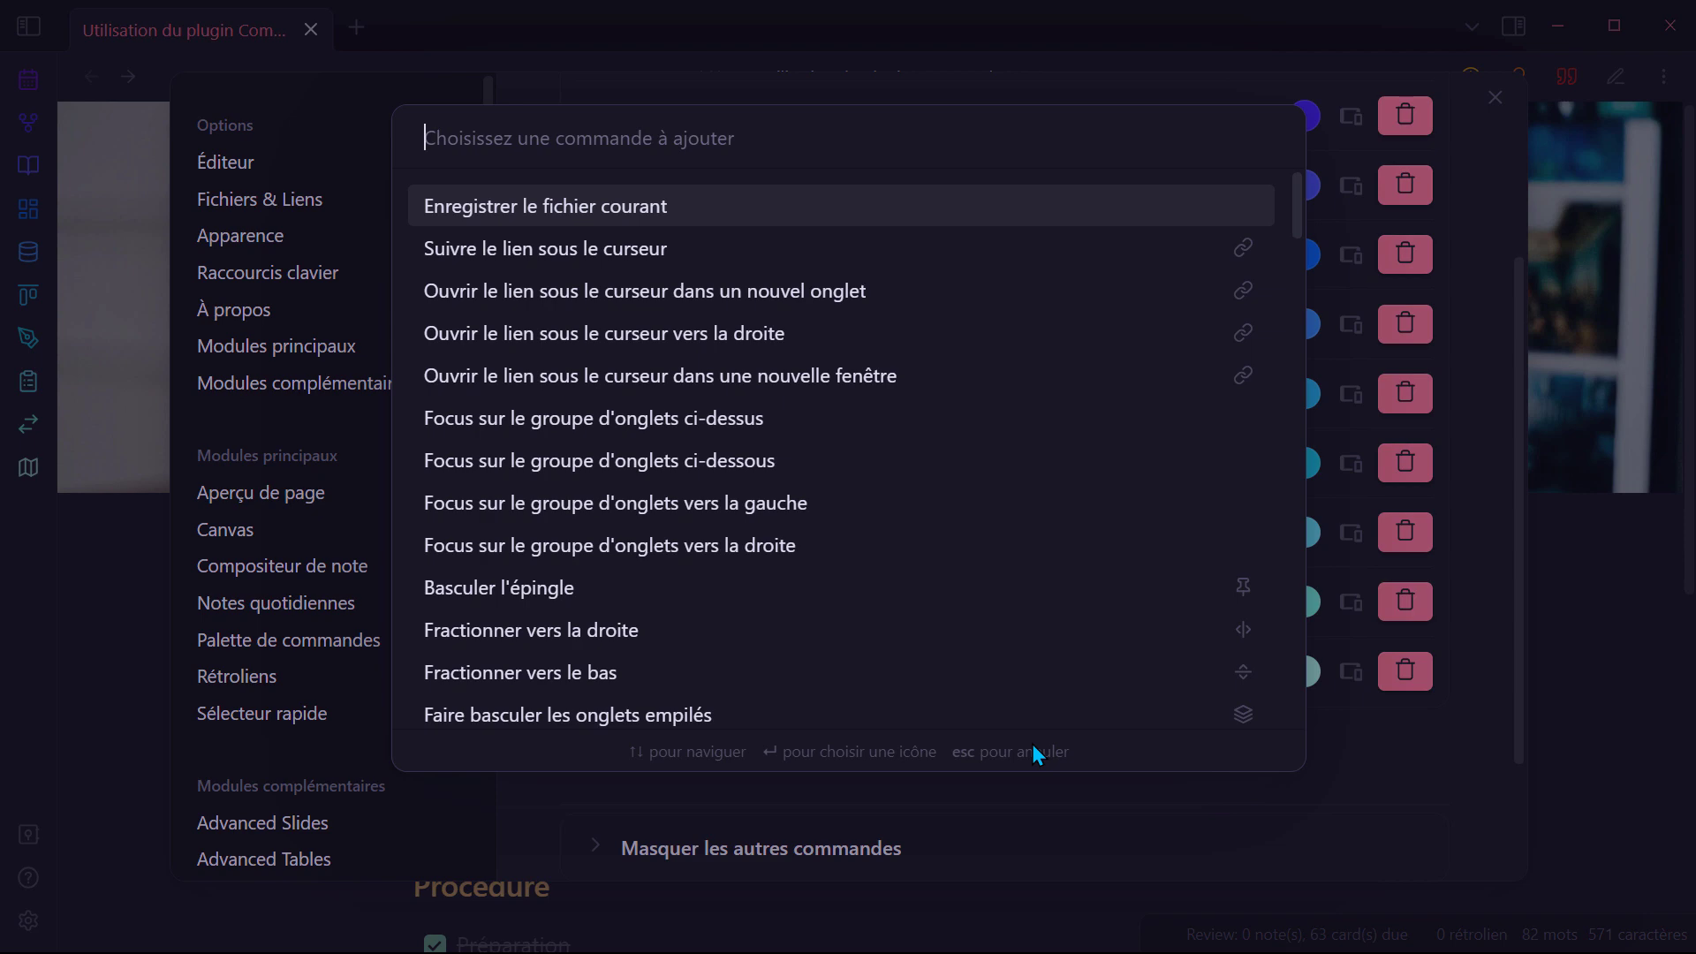
type("notes q")
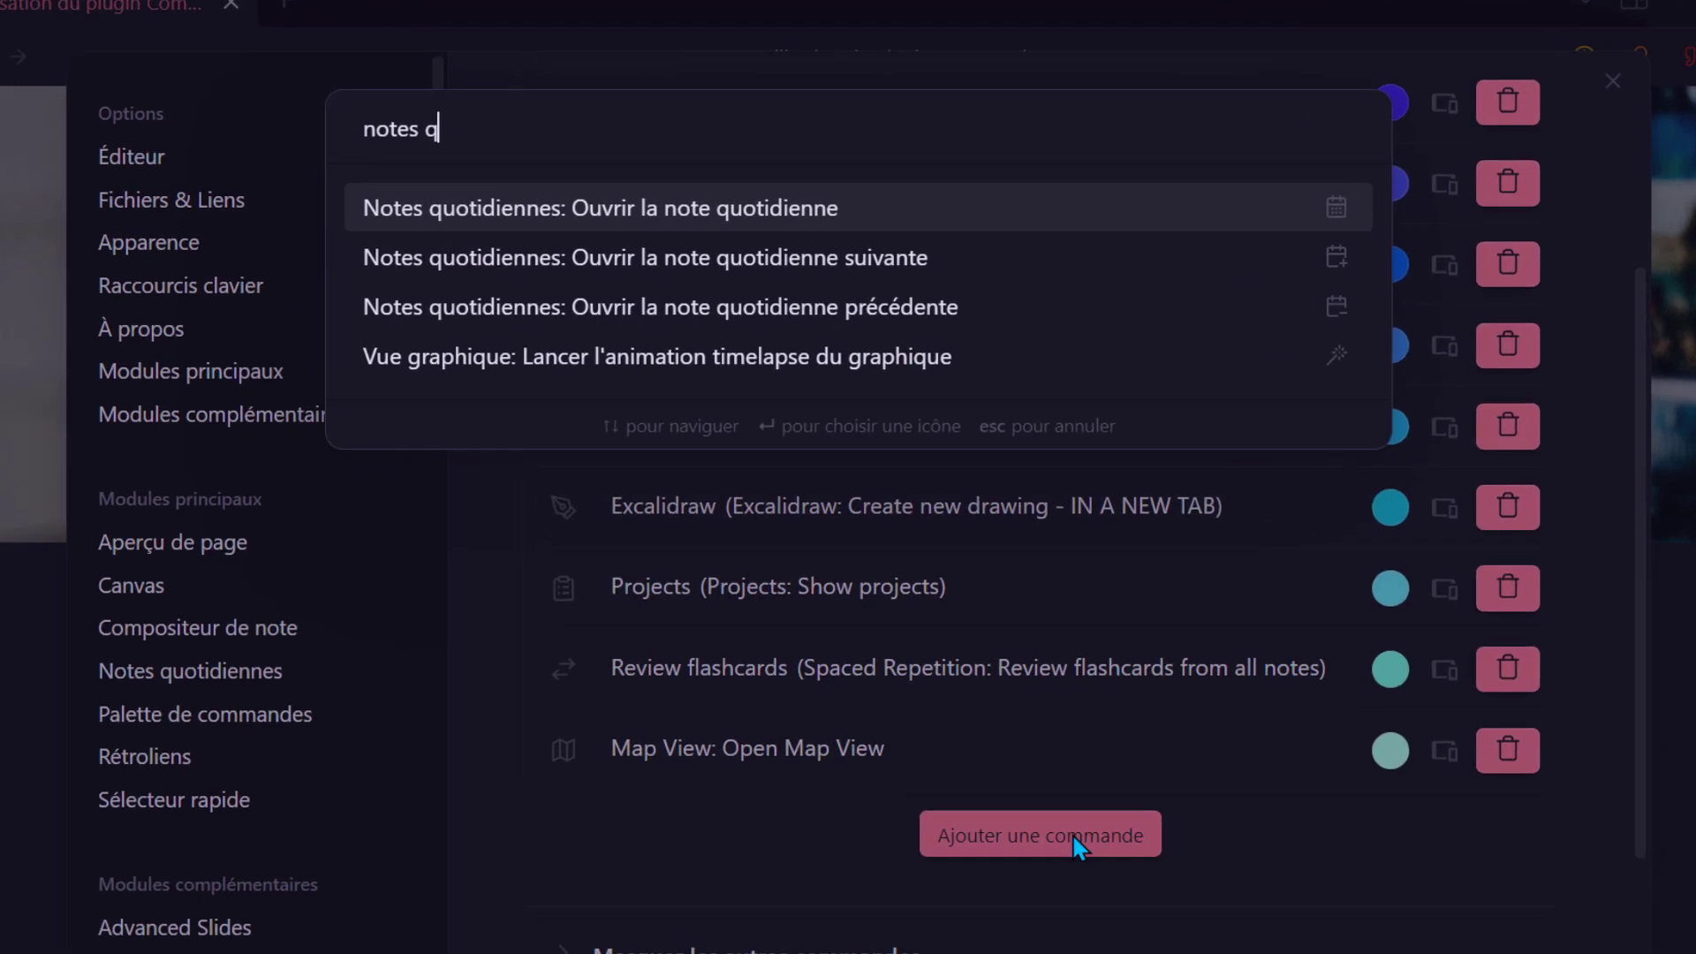
type("uo")
key("Down")
key("Down")
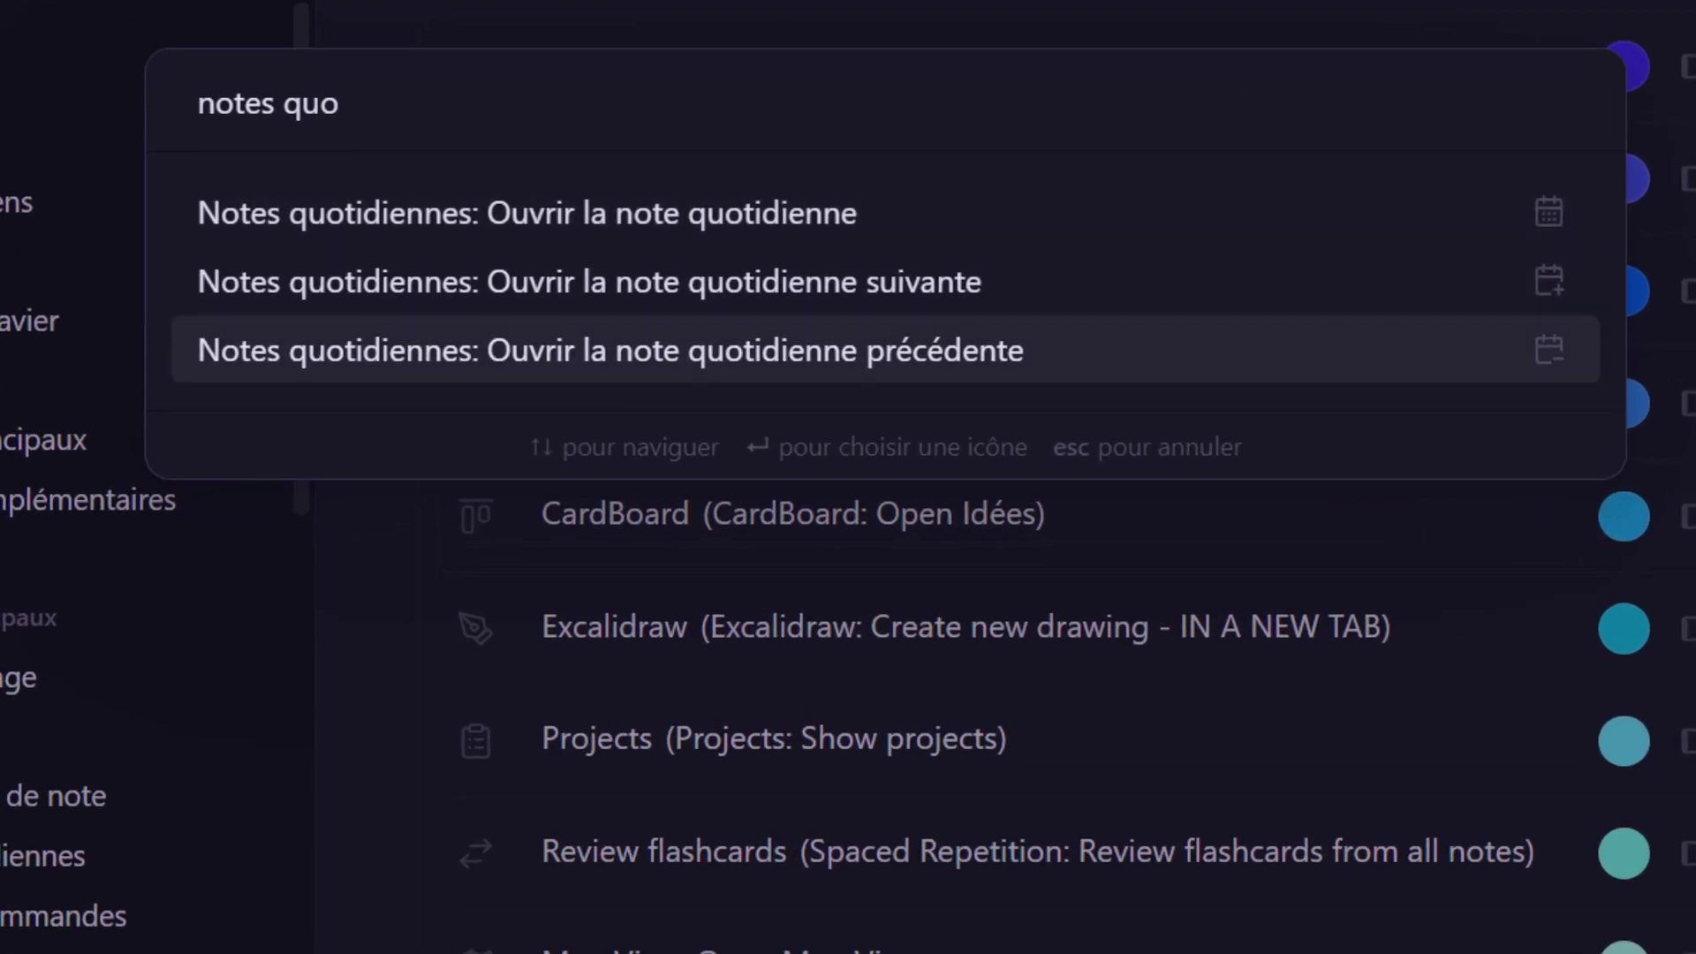
key("Up")
key("Up")
key("Down")
key("Up")
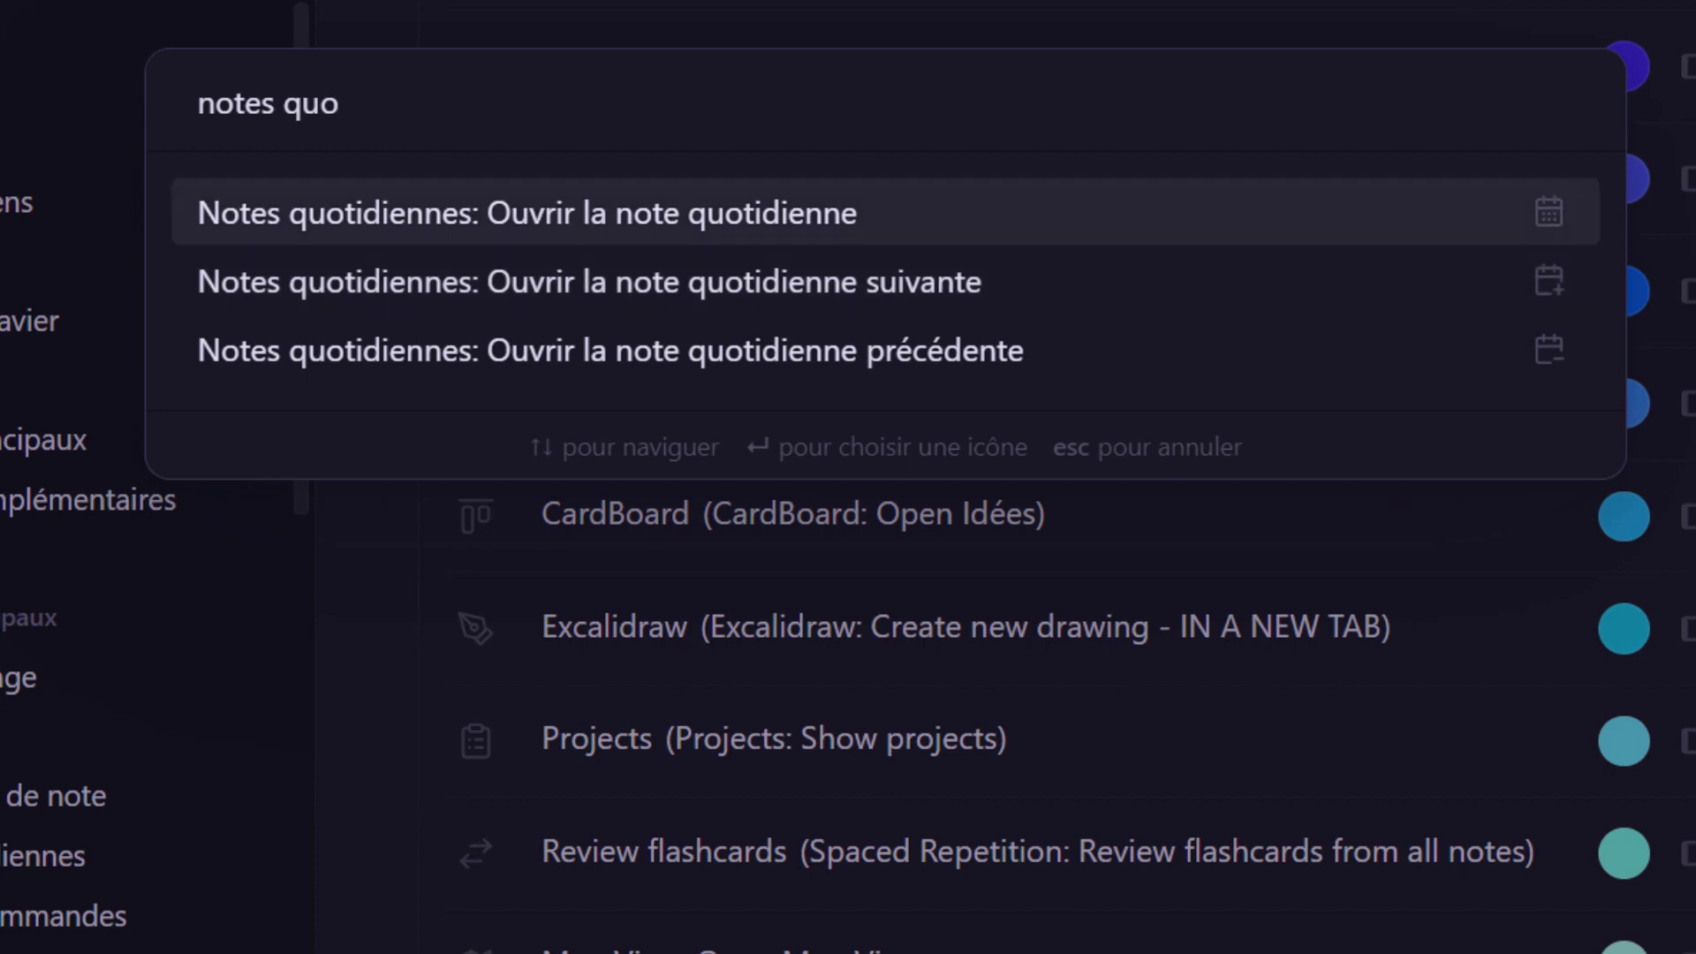
key("Return")
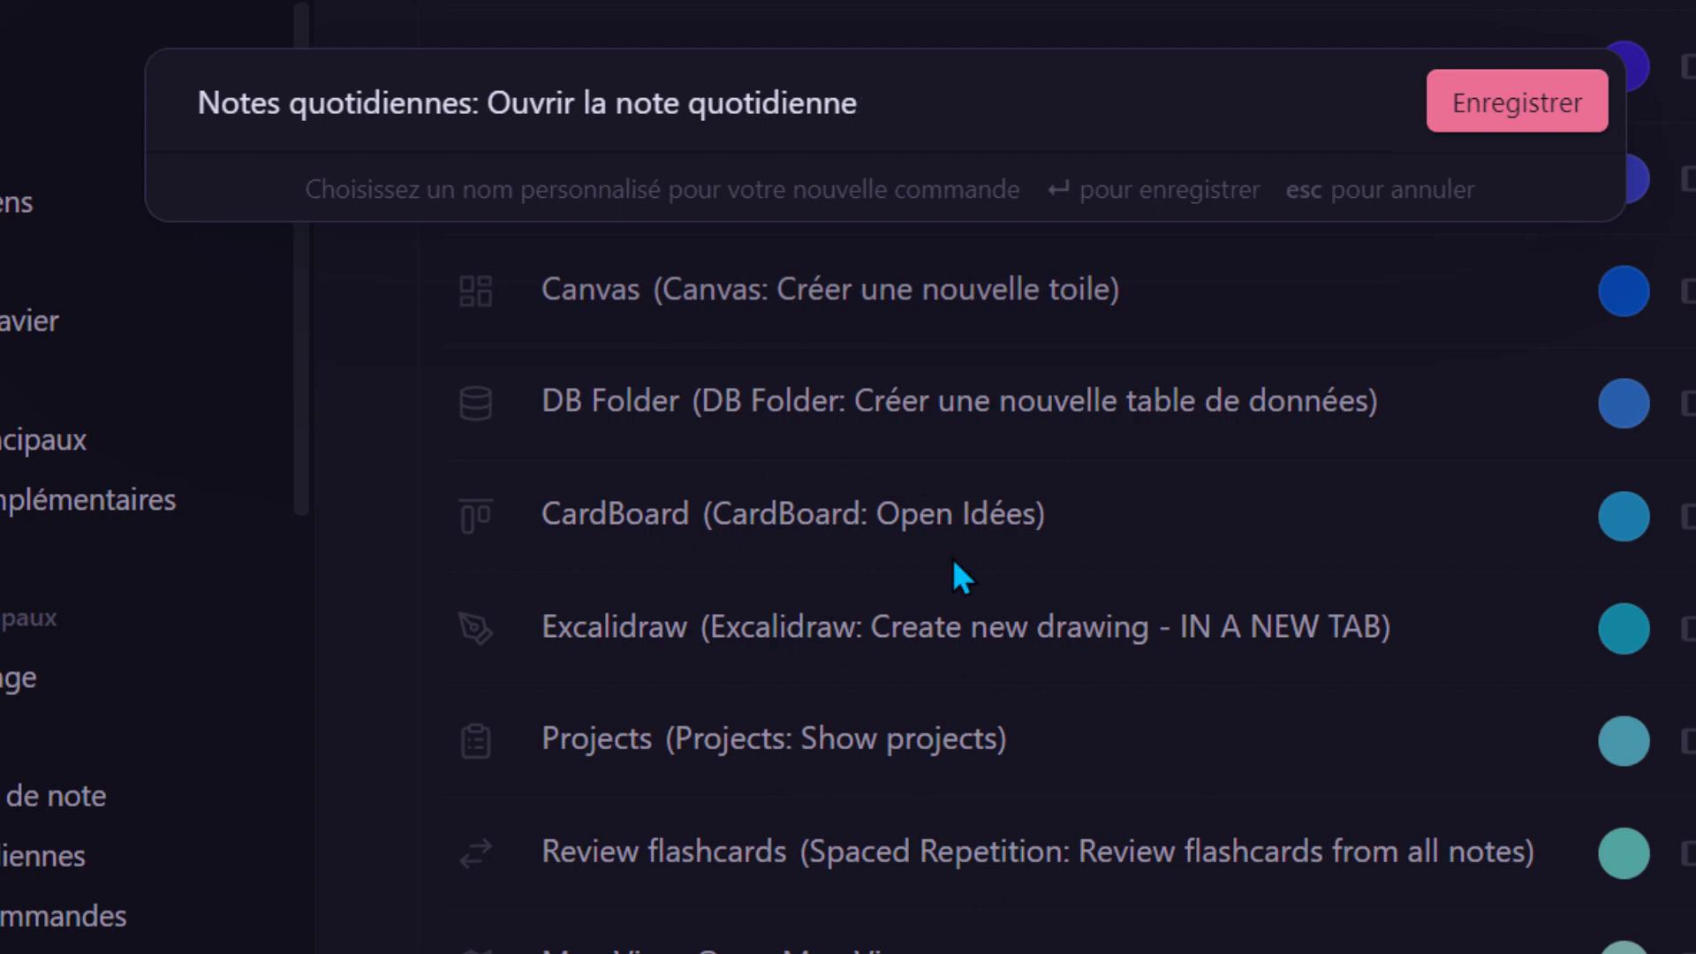
key("Return")
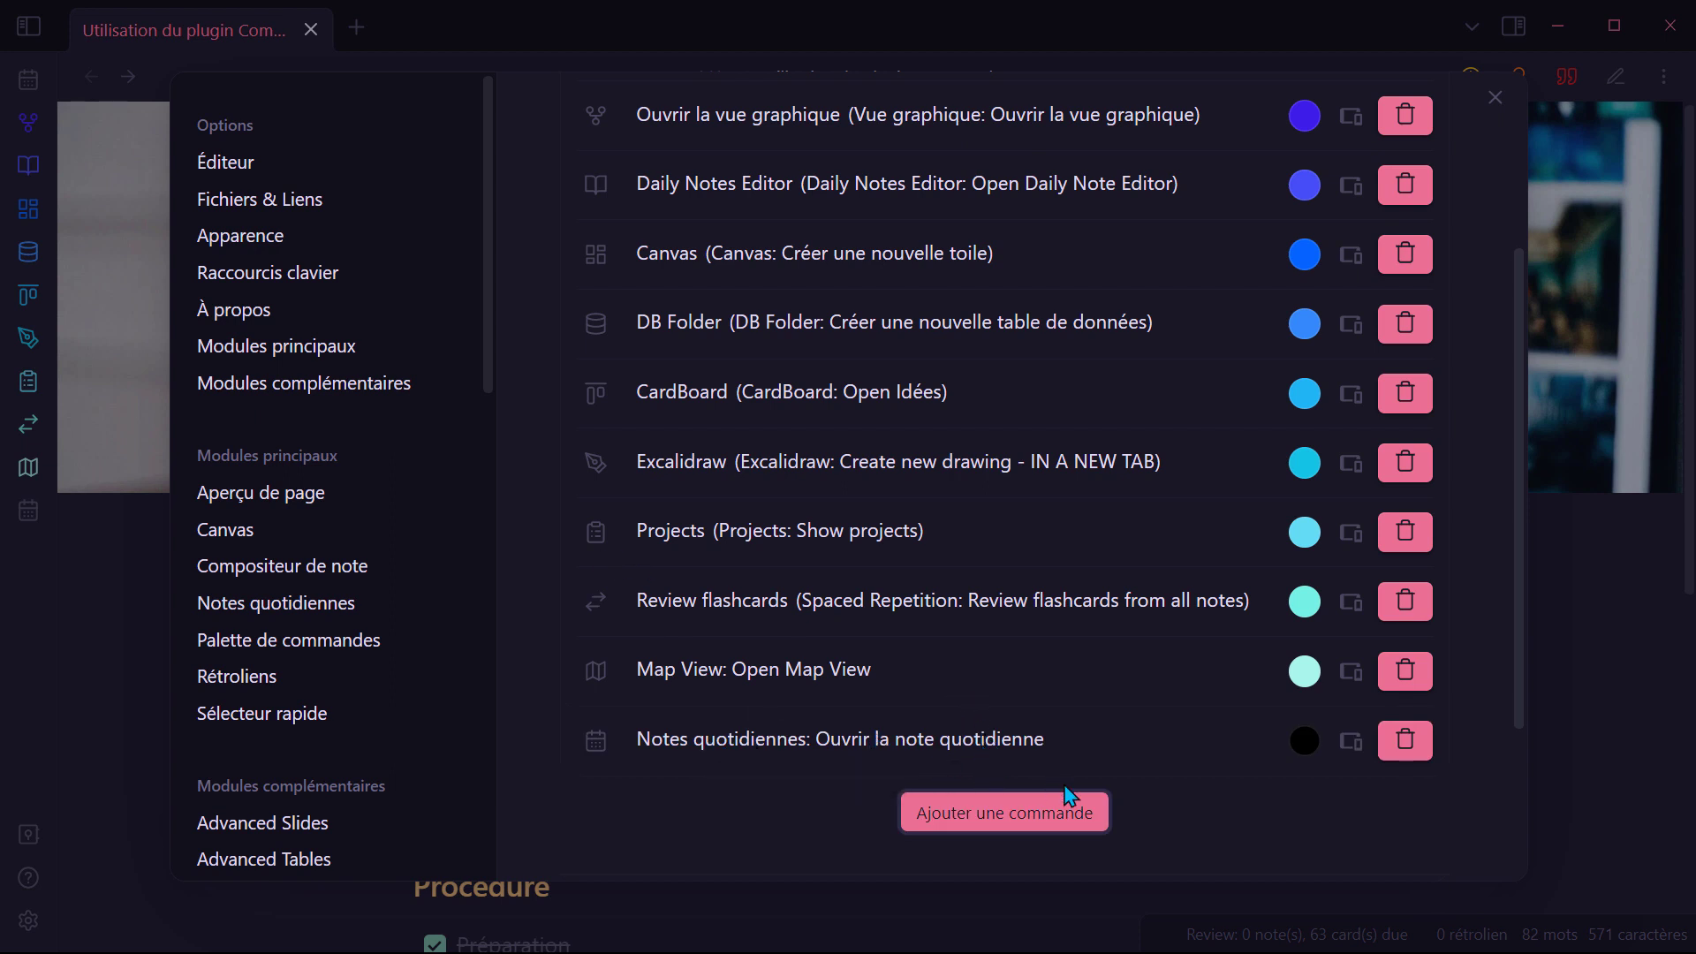
Step: Give the added daily note command at the end of the ribbon list the Activity icon and a red colour
left_click(598, 744)
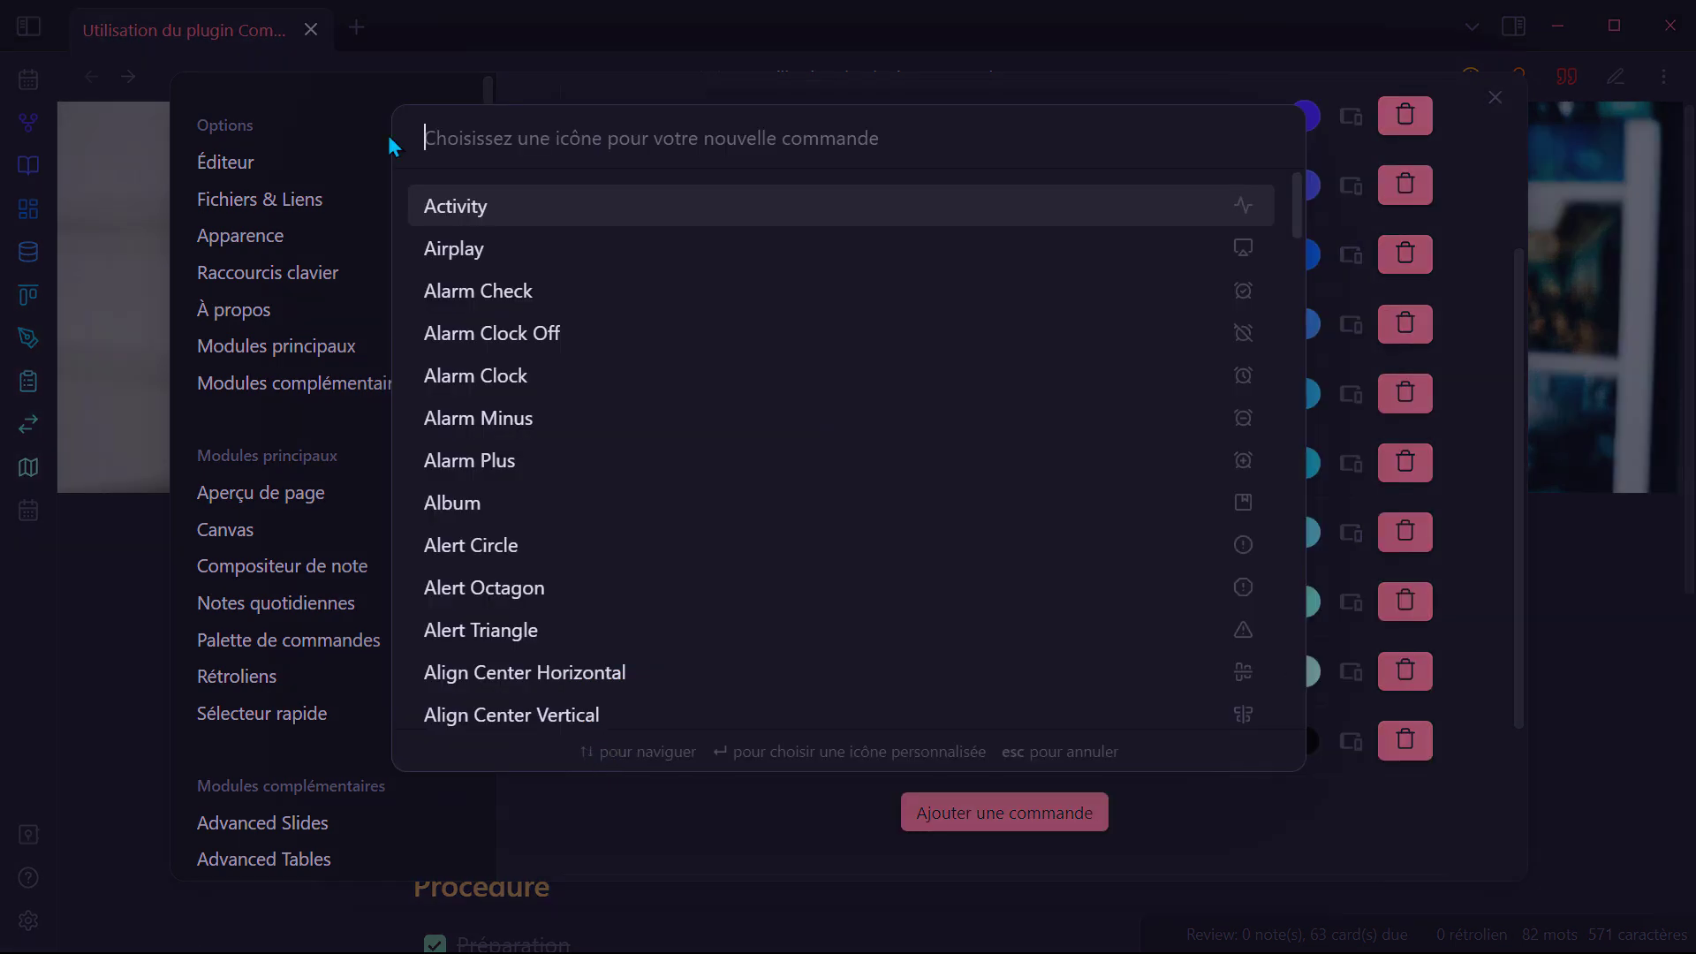
left_click(491, 210)
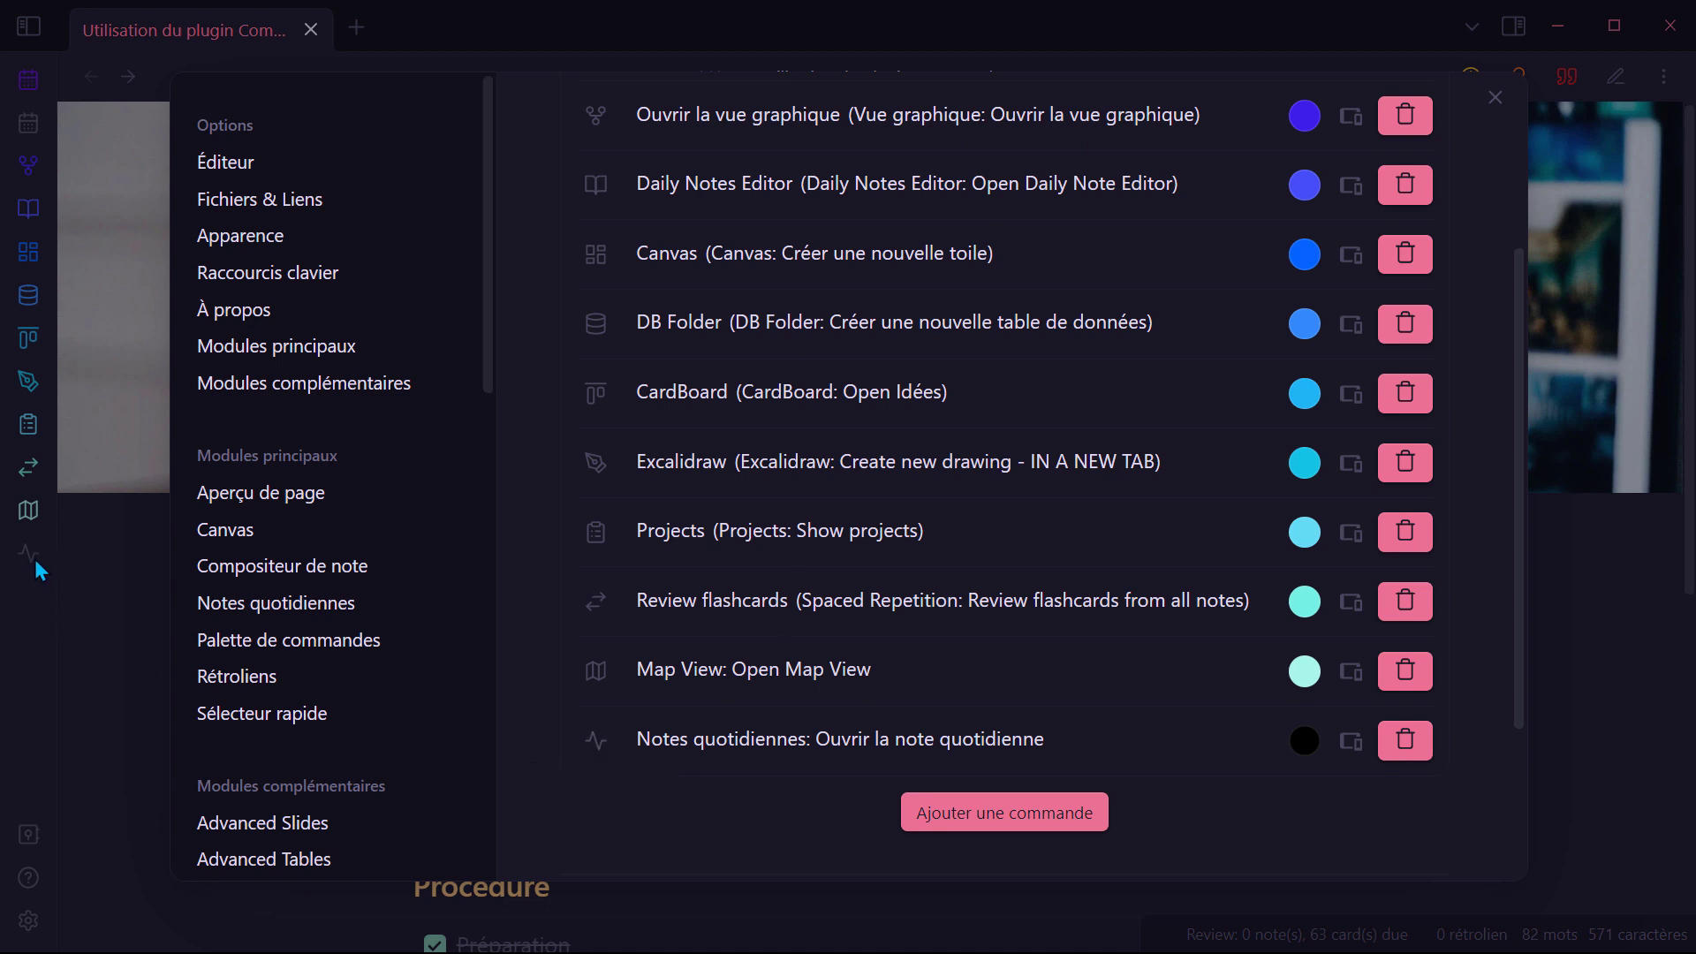
left_click(1304, 740)
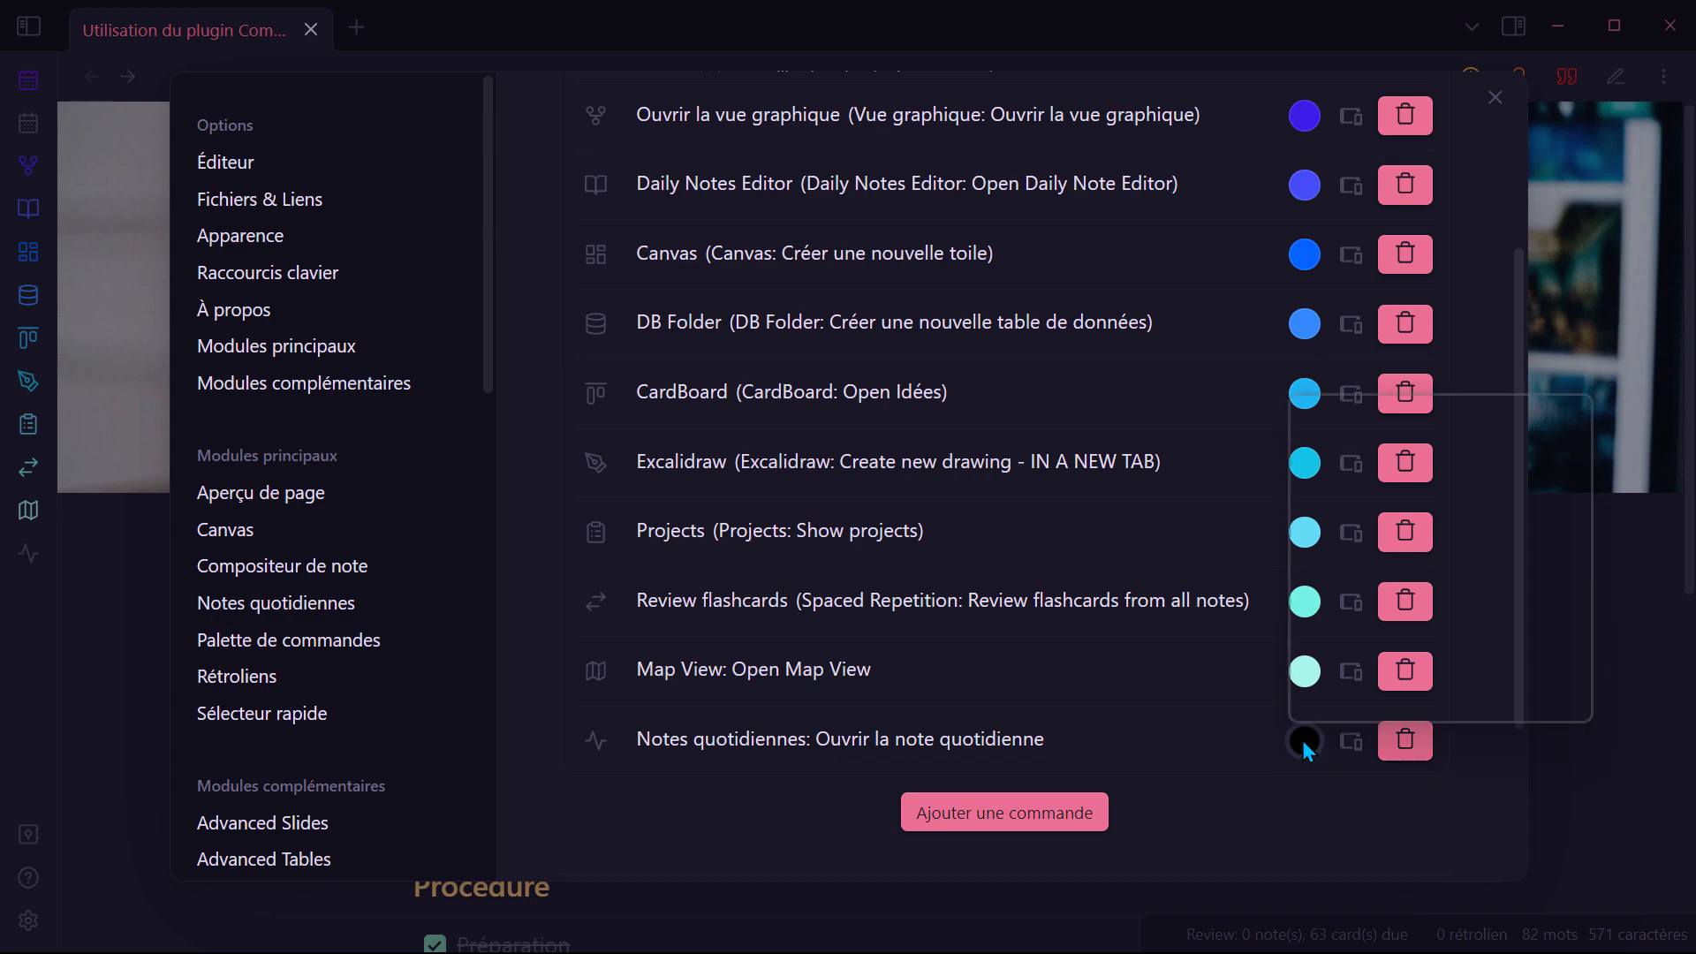
left_click(1546, 429)
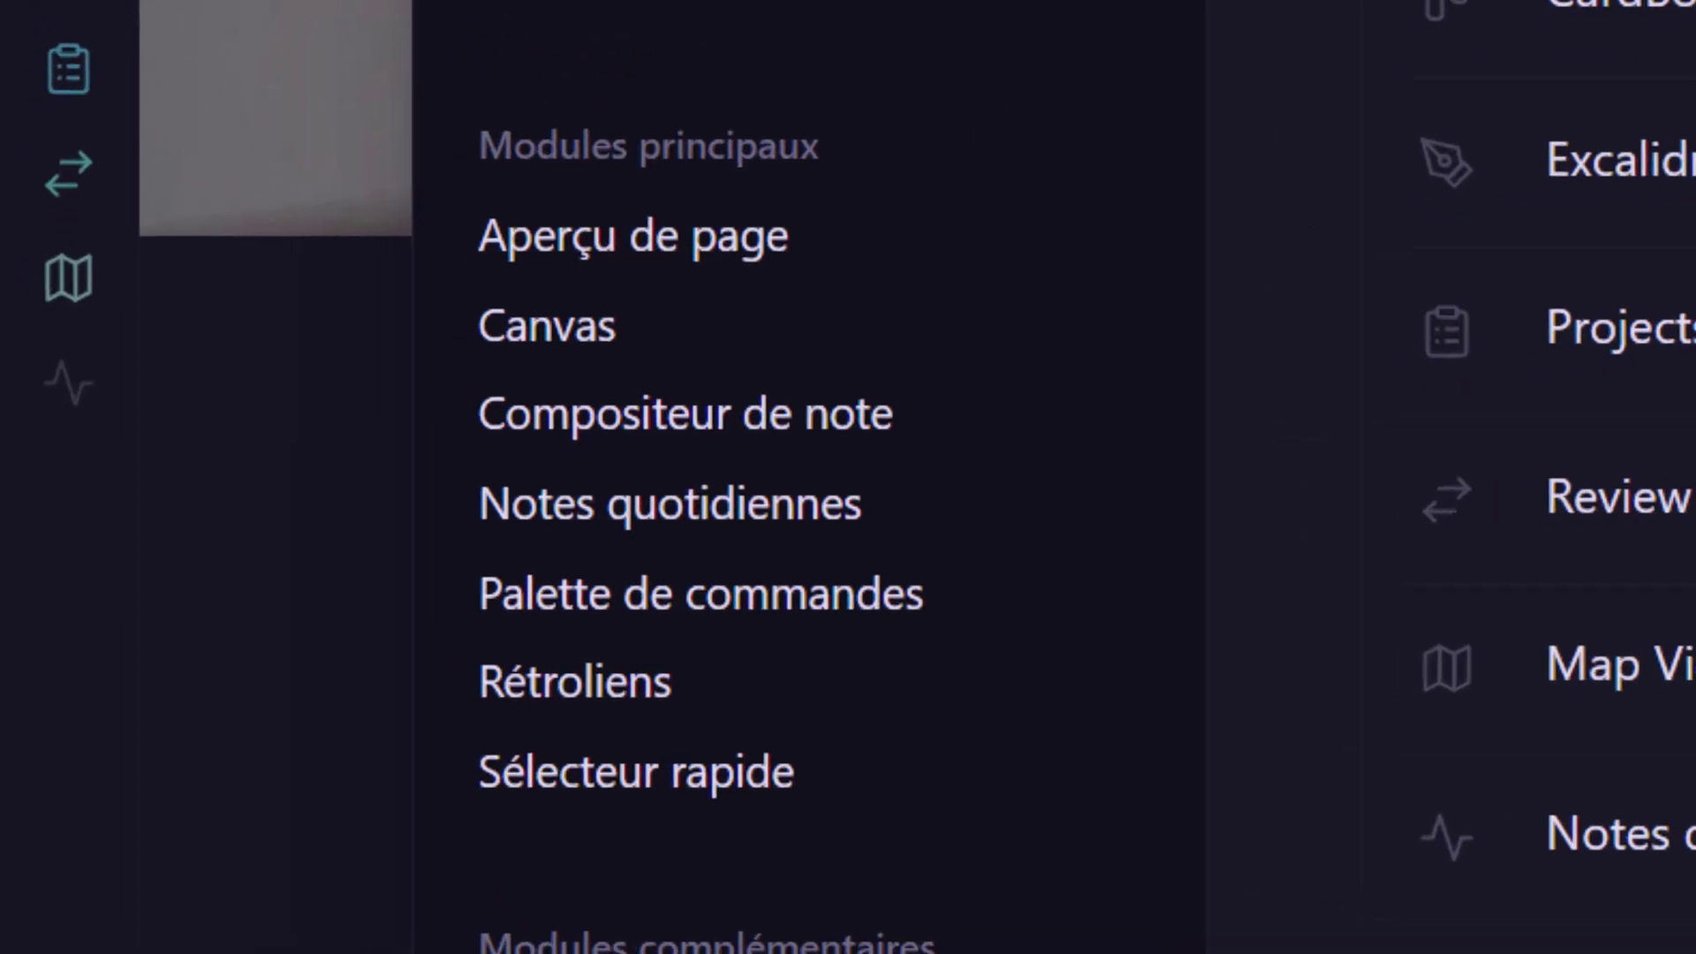
left_click(1227, 813)
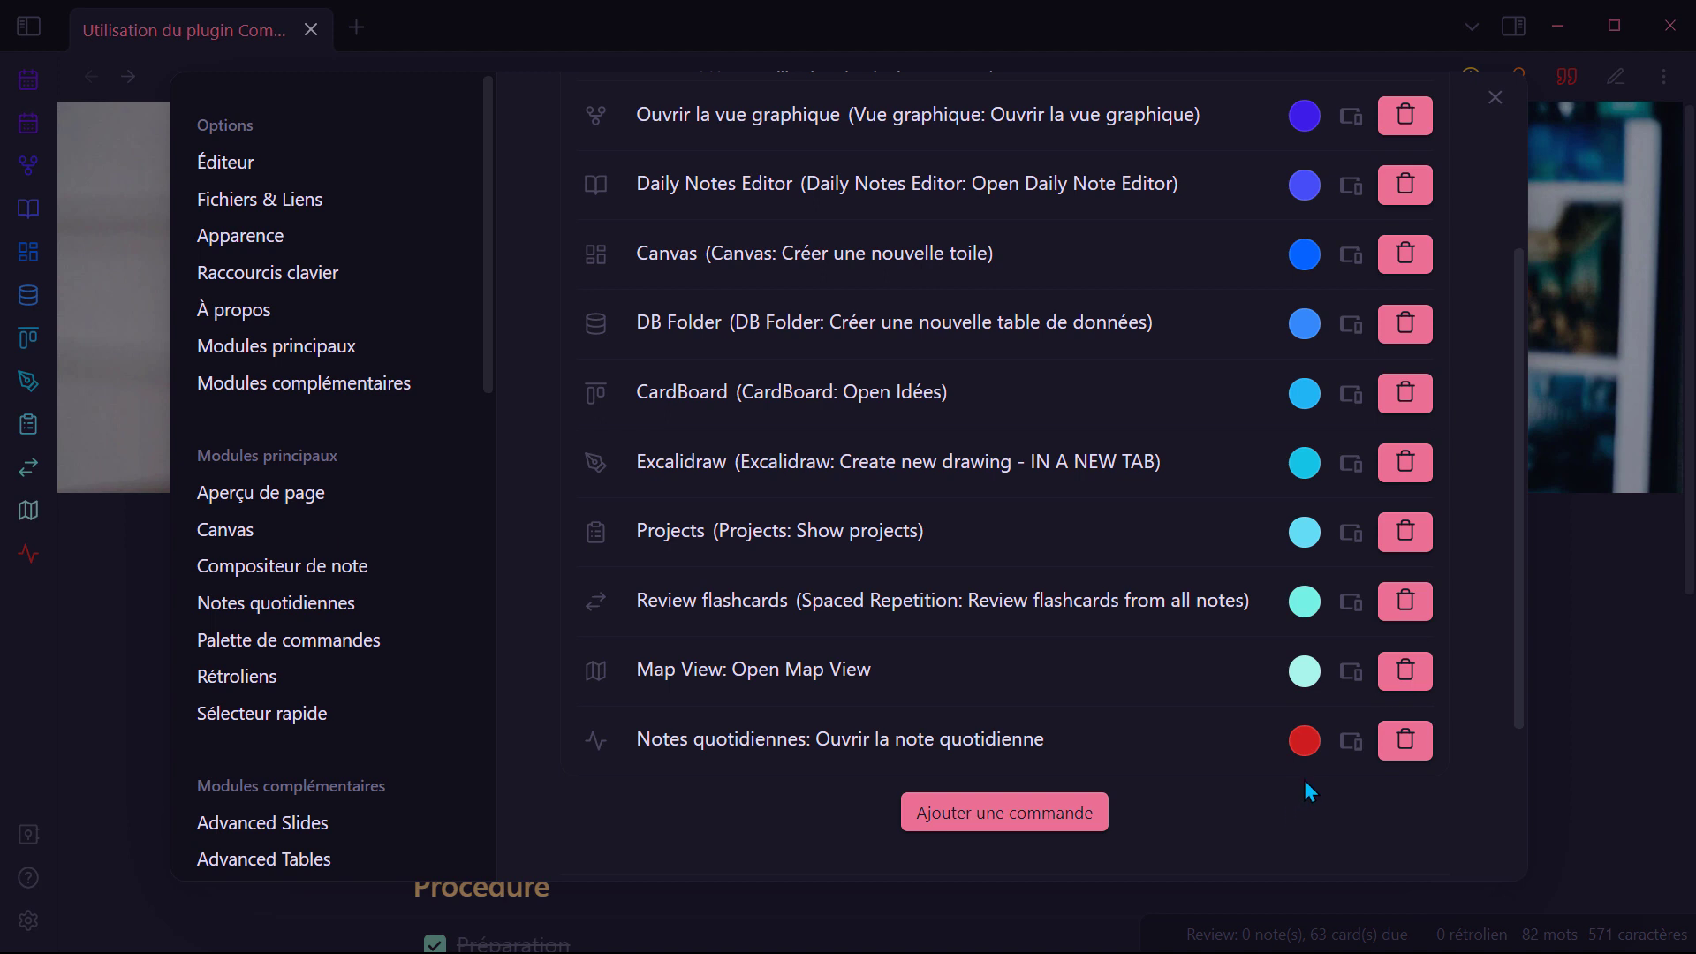
Step: Cycle through the added daily note command's device options and delete the command from the left ribbon list
left_click(1352, 742)
left_click(1349, 747)
left_click(1351, 758)
left_click(1405, 741)
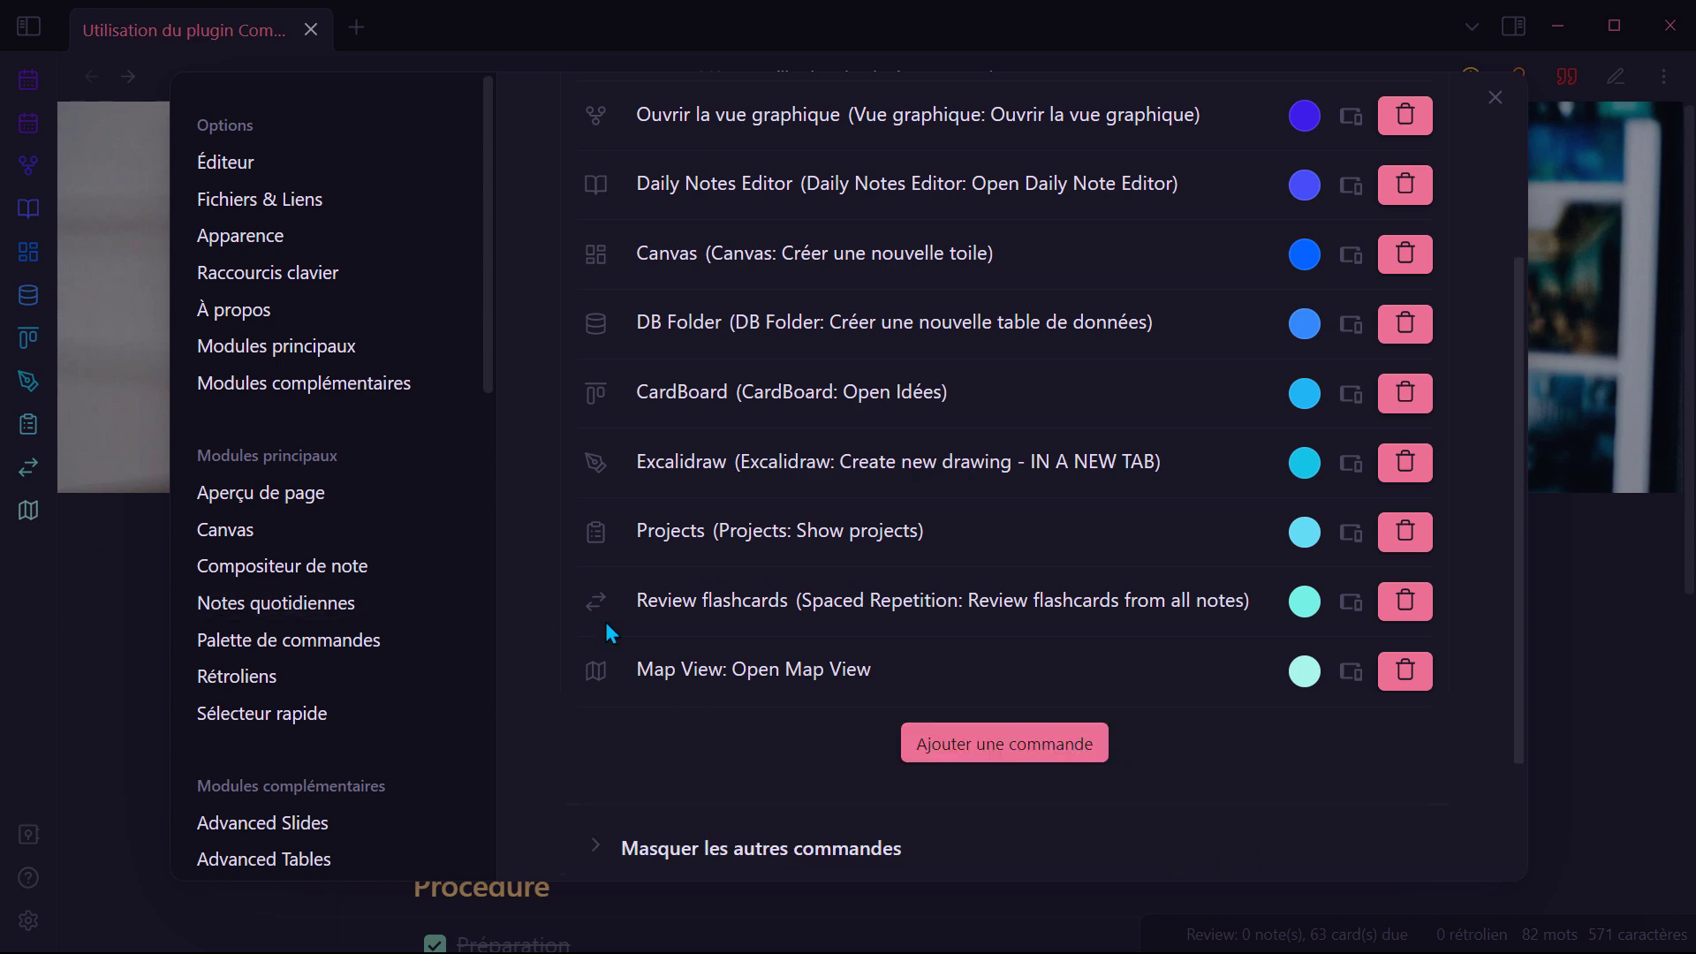
Step: Review the commands assigned to the page header in Commander, compare them with the note's header icons, and close the settings
scroll(839, 592, "up", 3)
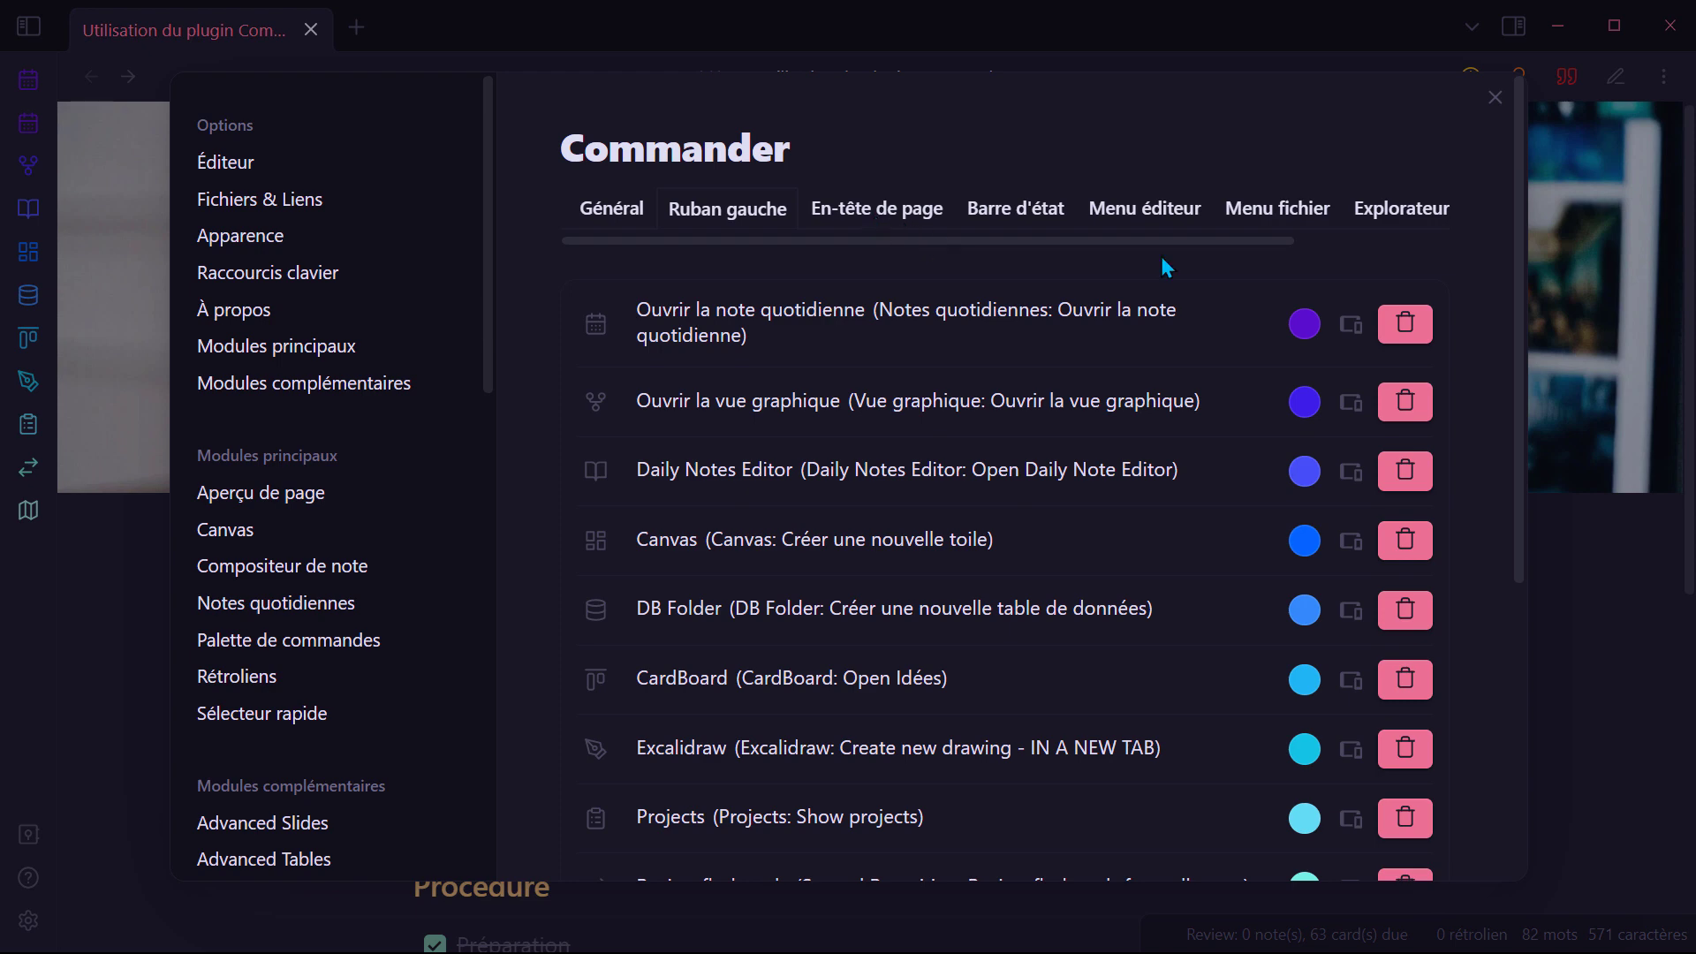
left_click(853, 232)
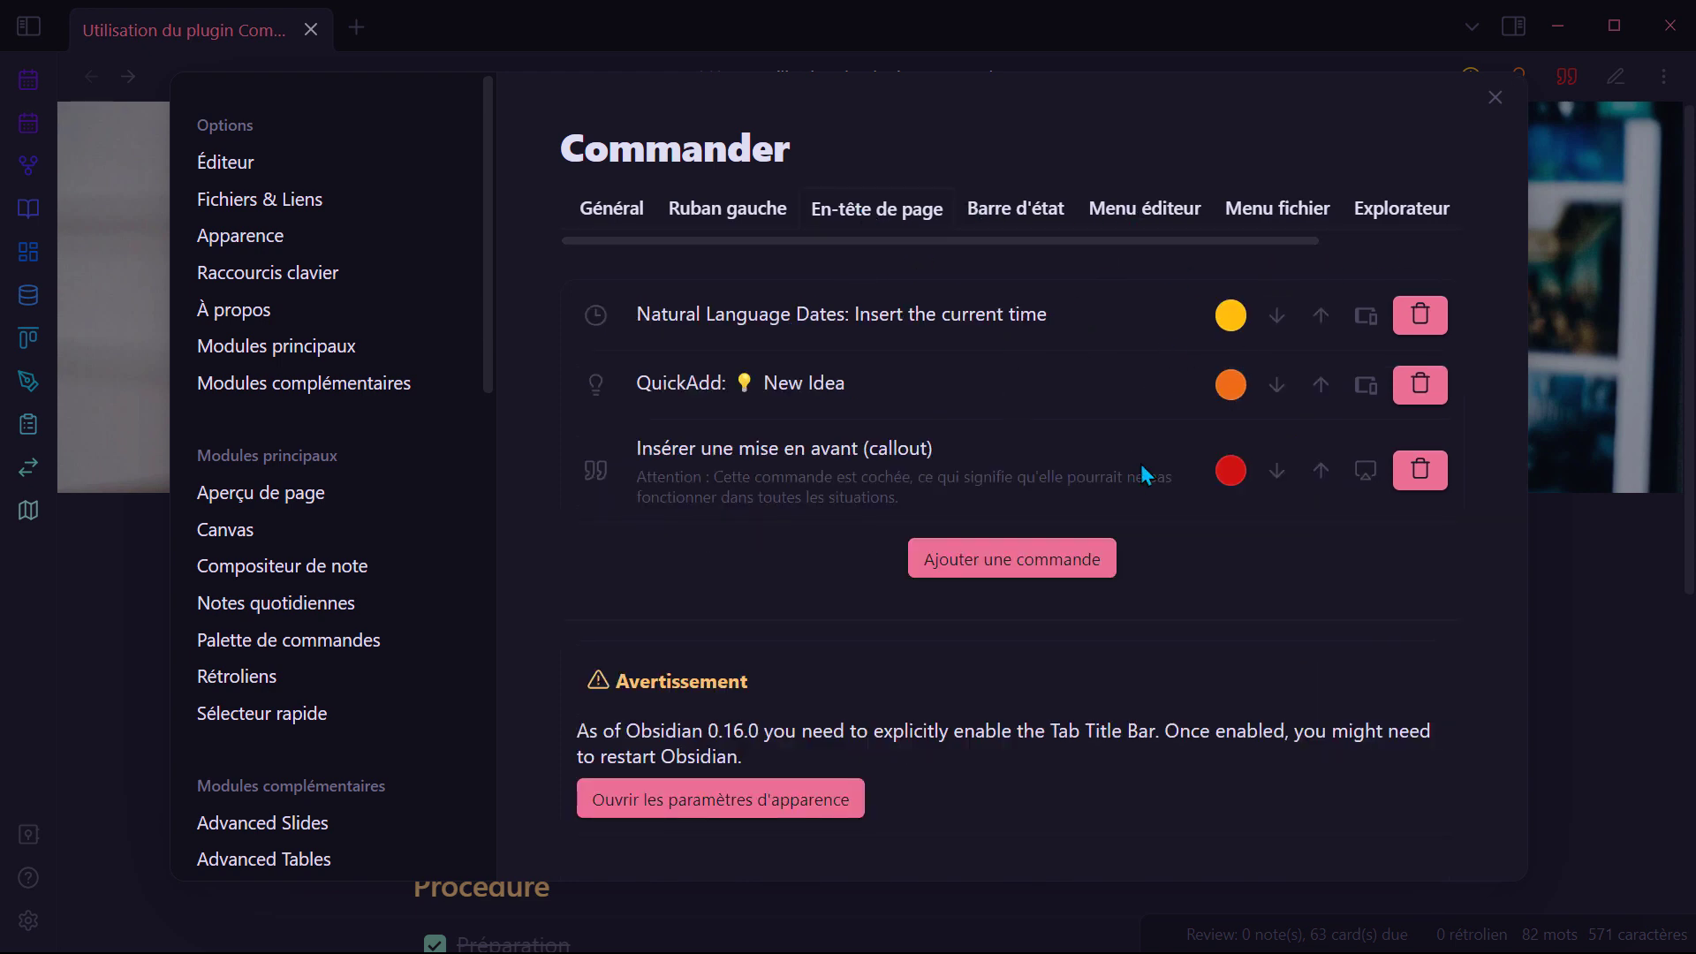
left_click(1494, 97)
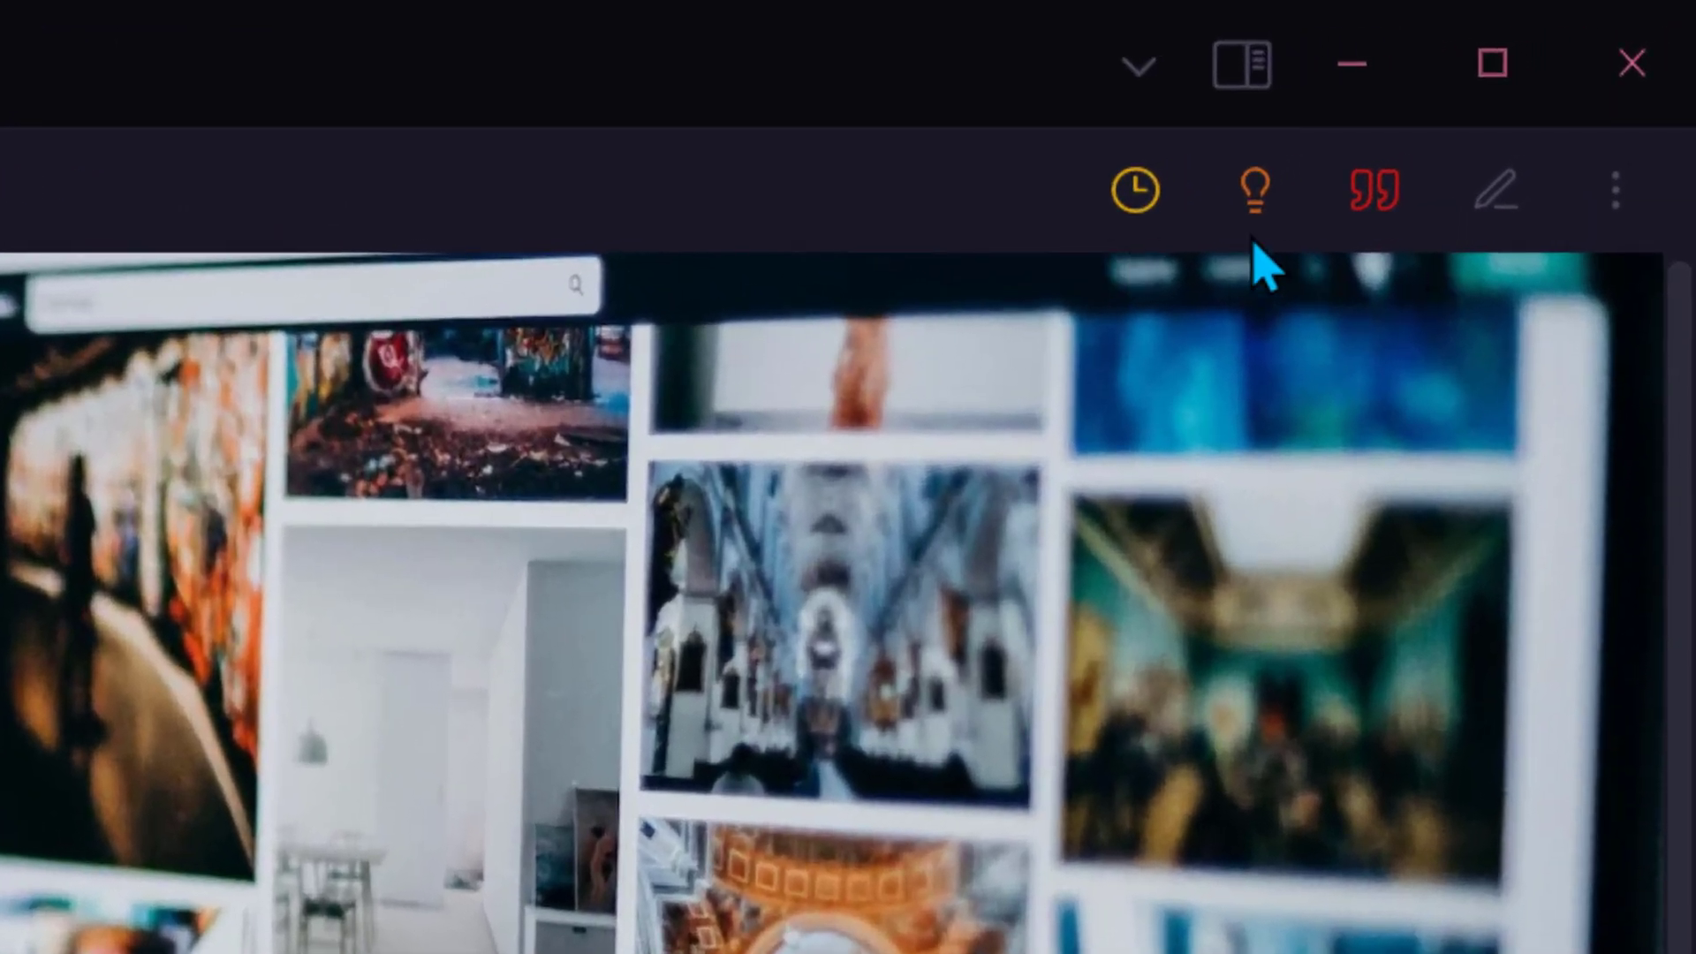
left_click(28, 920)
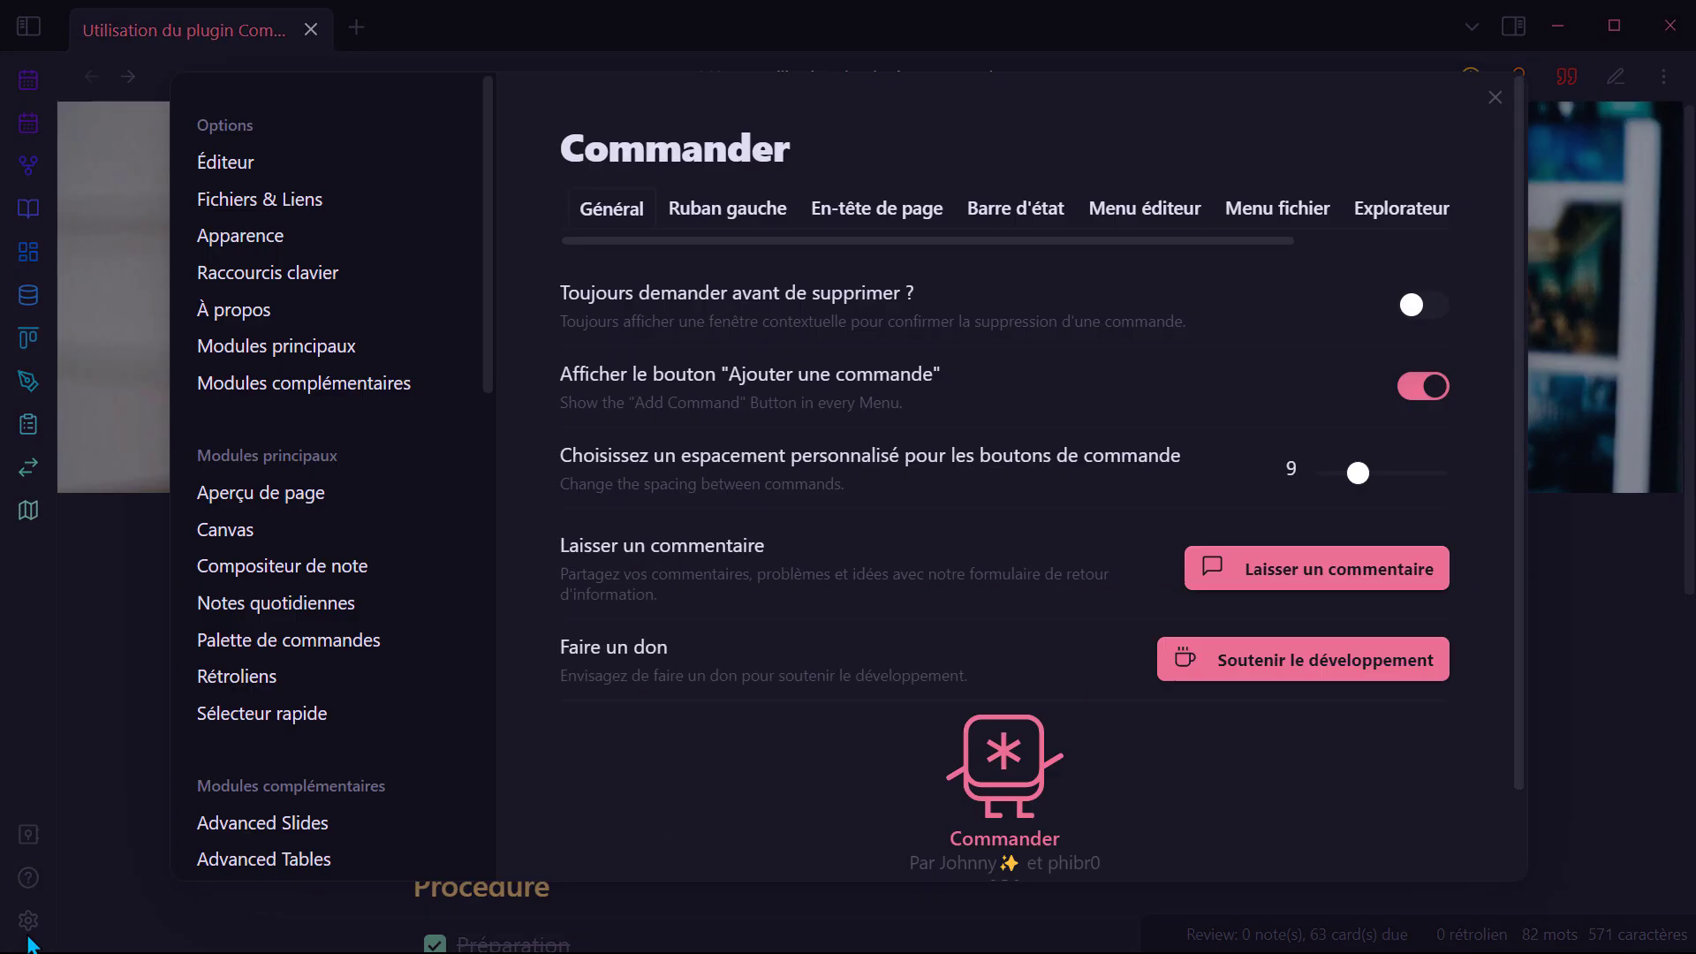
left_click(874, 216)
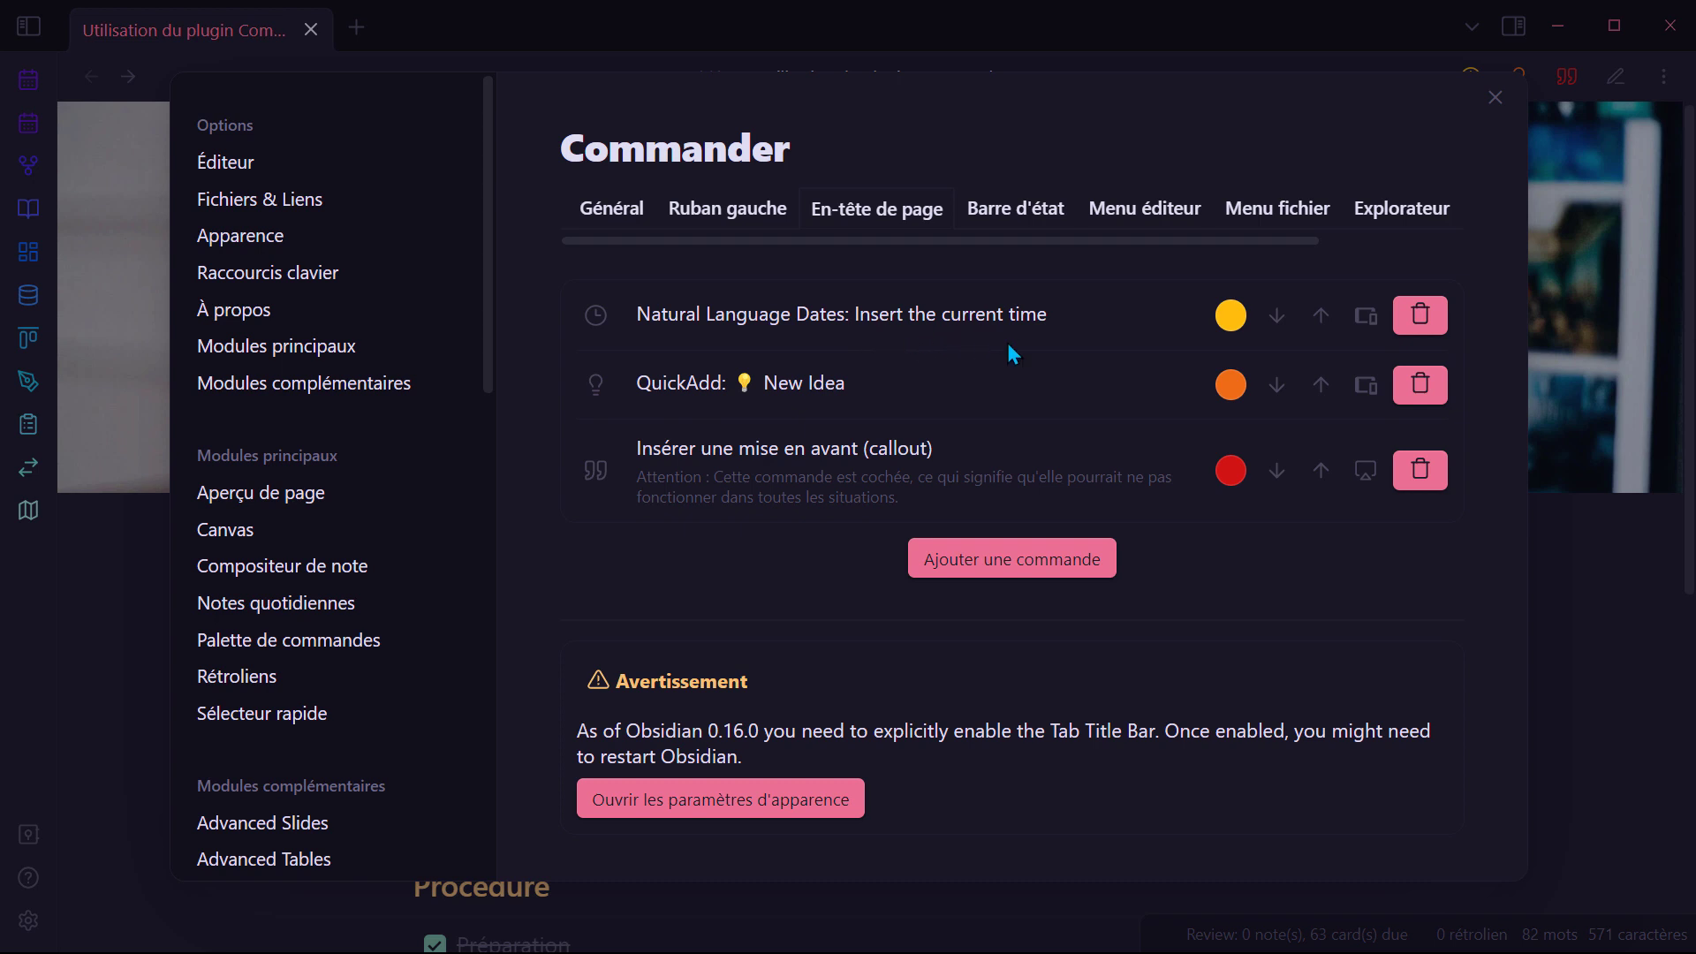
key("Escape")
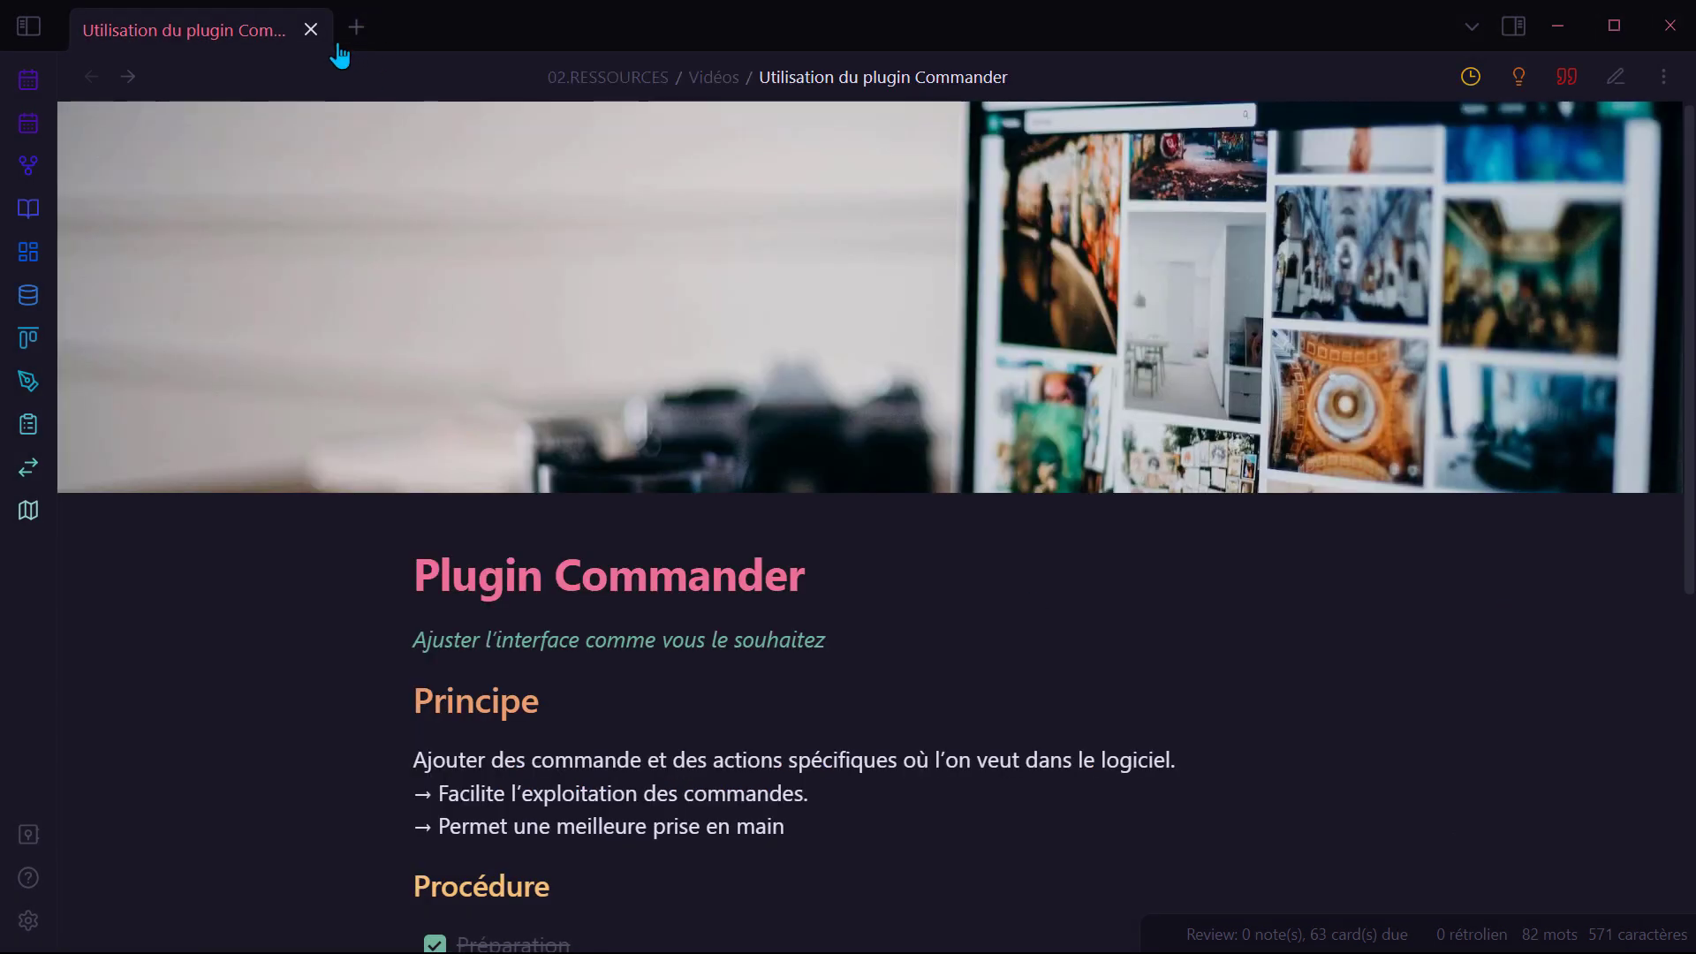
Step: Open a new tab
left_click(356, 27)
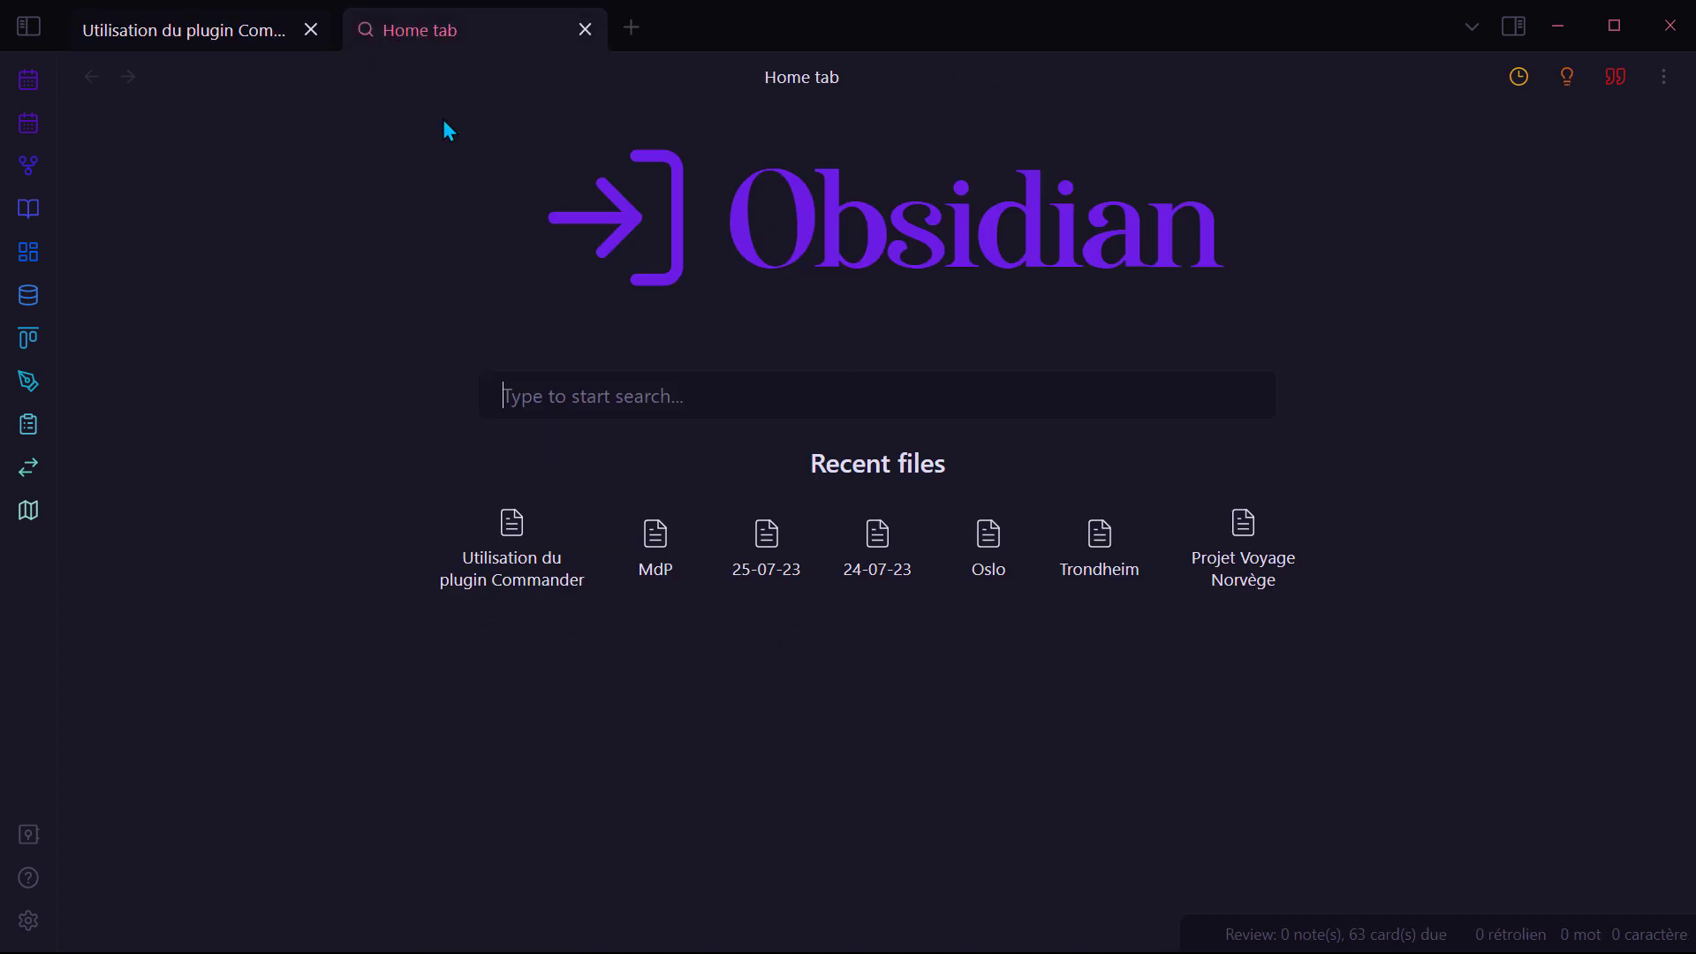
Step: Create a new note, insert the current time as a level-two heading with the page header command, and start a second level-two heading
key("ctrl+n")
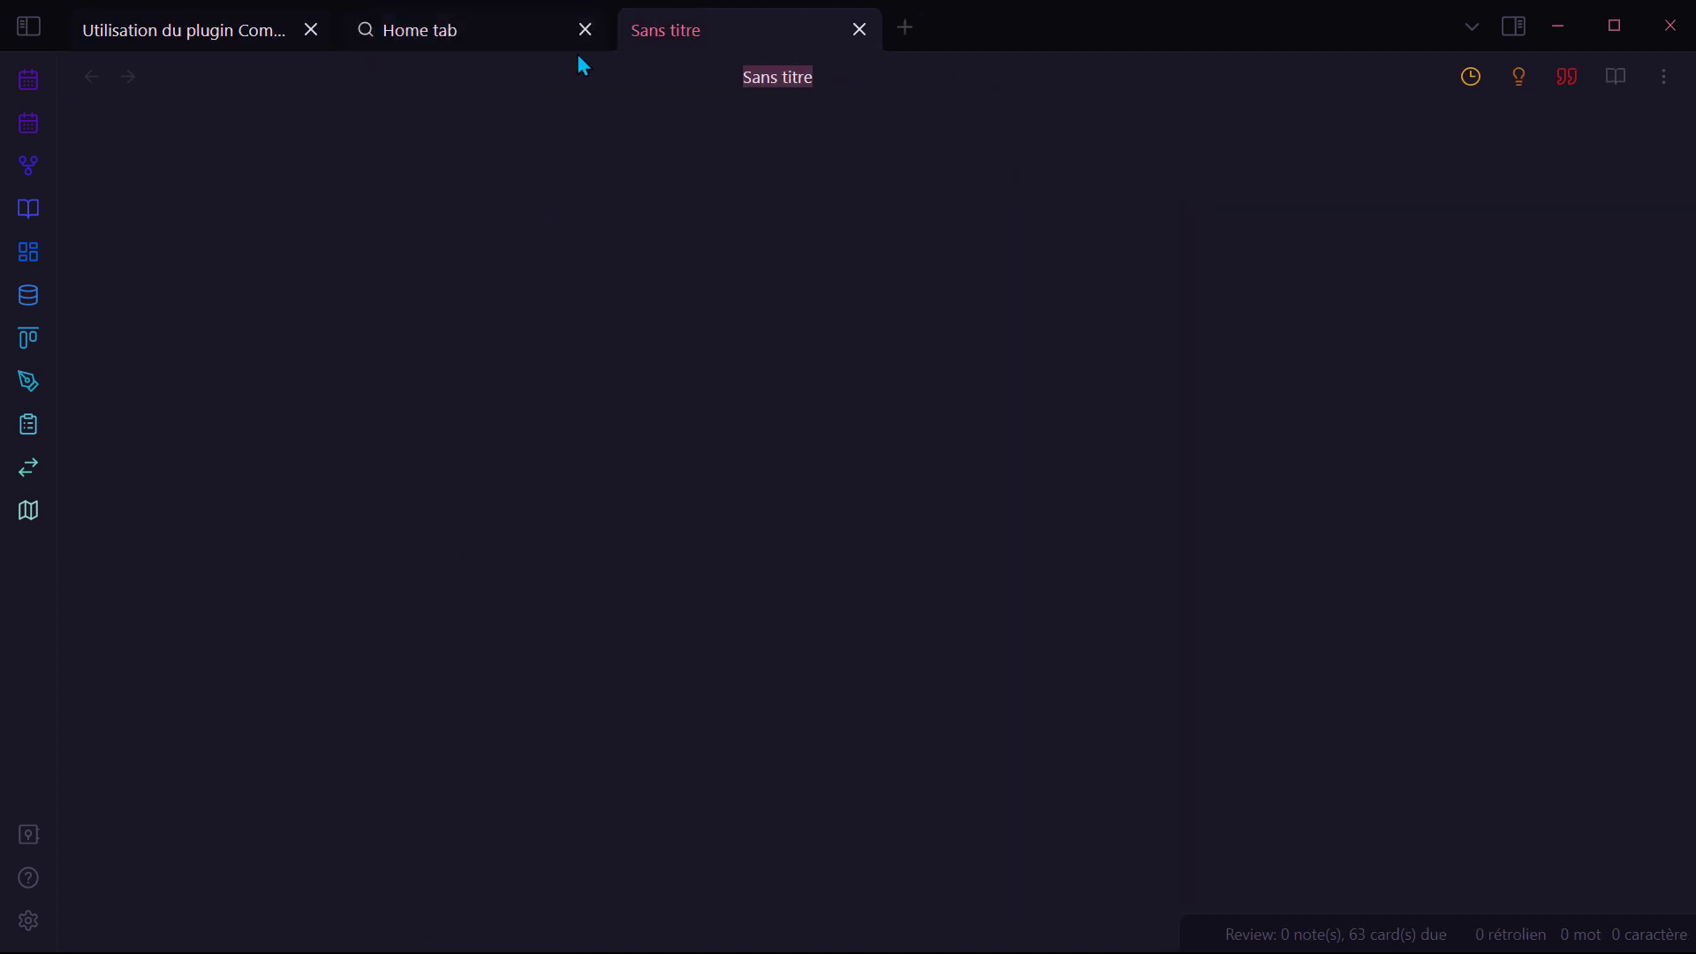
left_click(727, 152)
type("##")
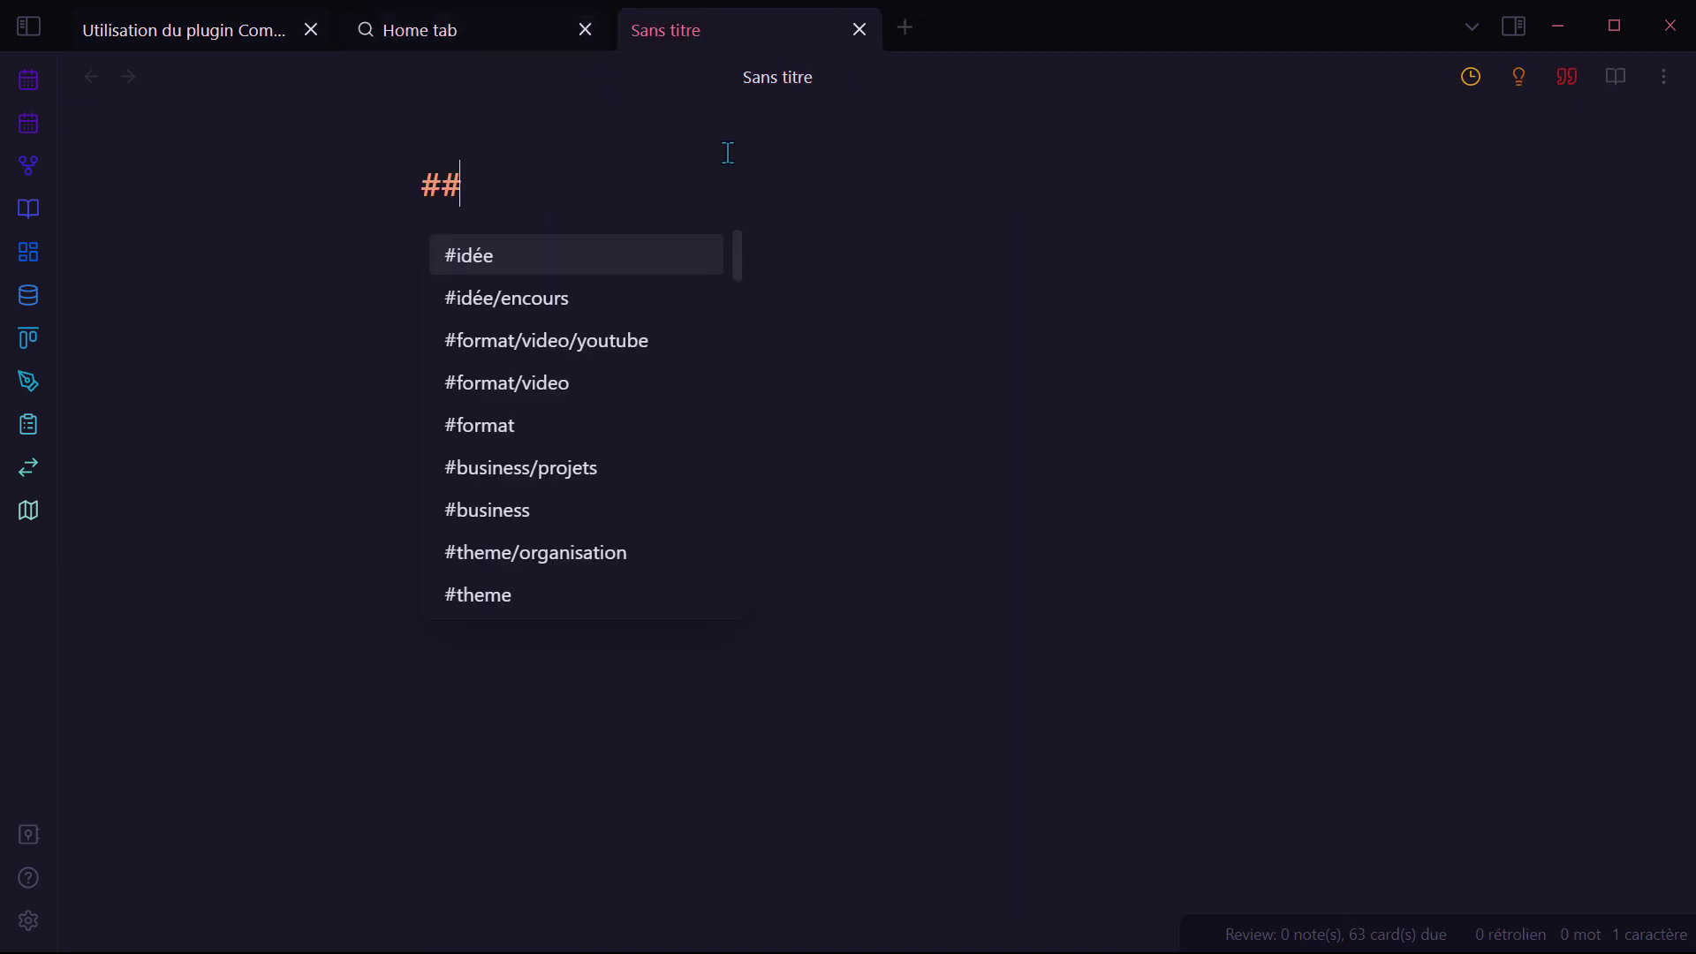
key("Escape")
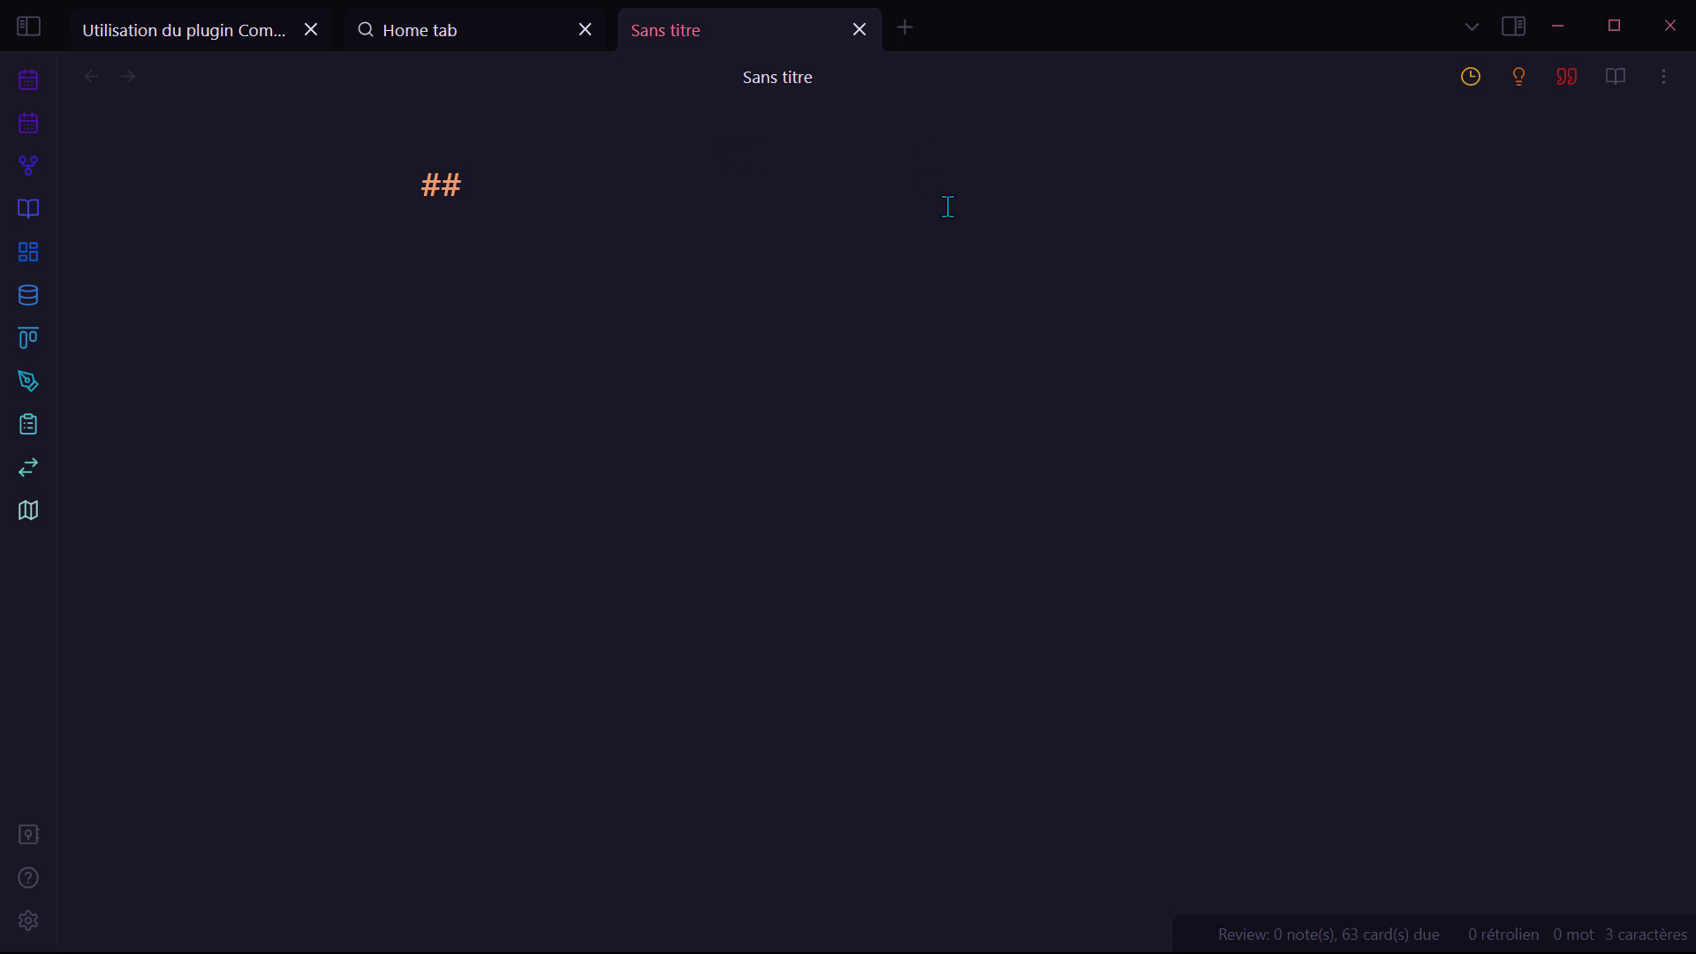
left_click(1478, 82)
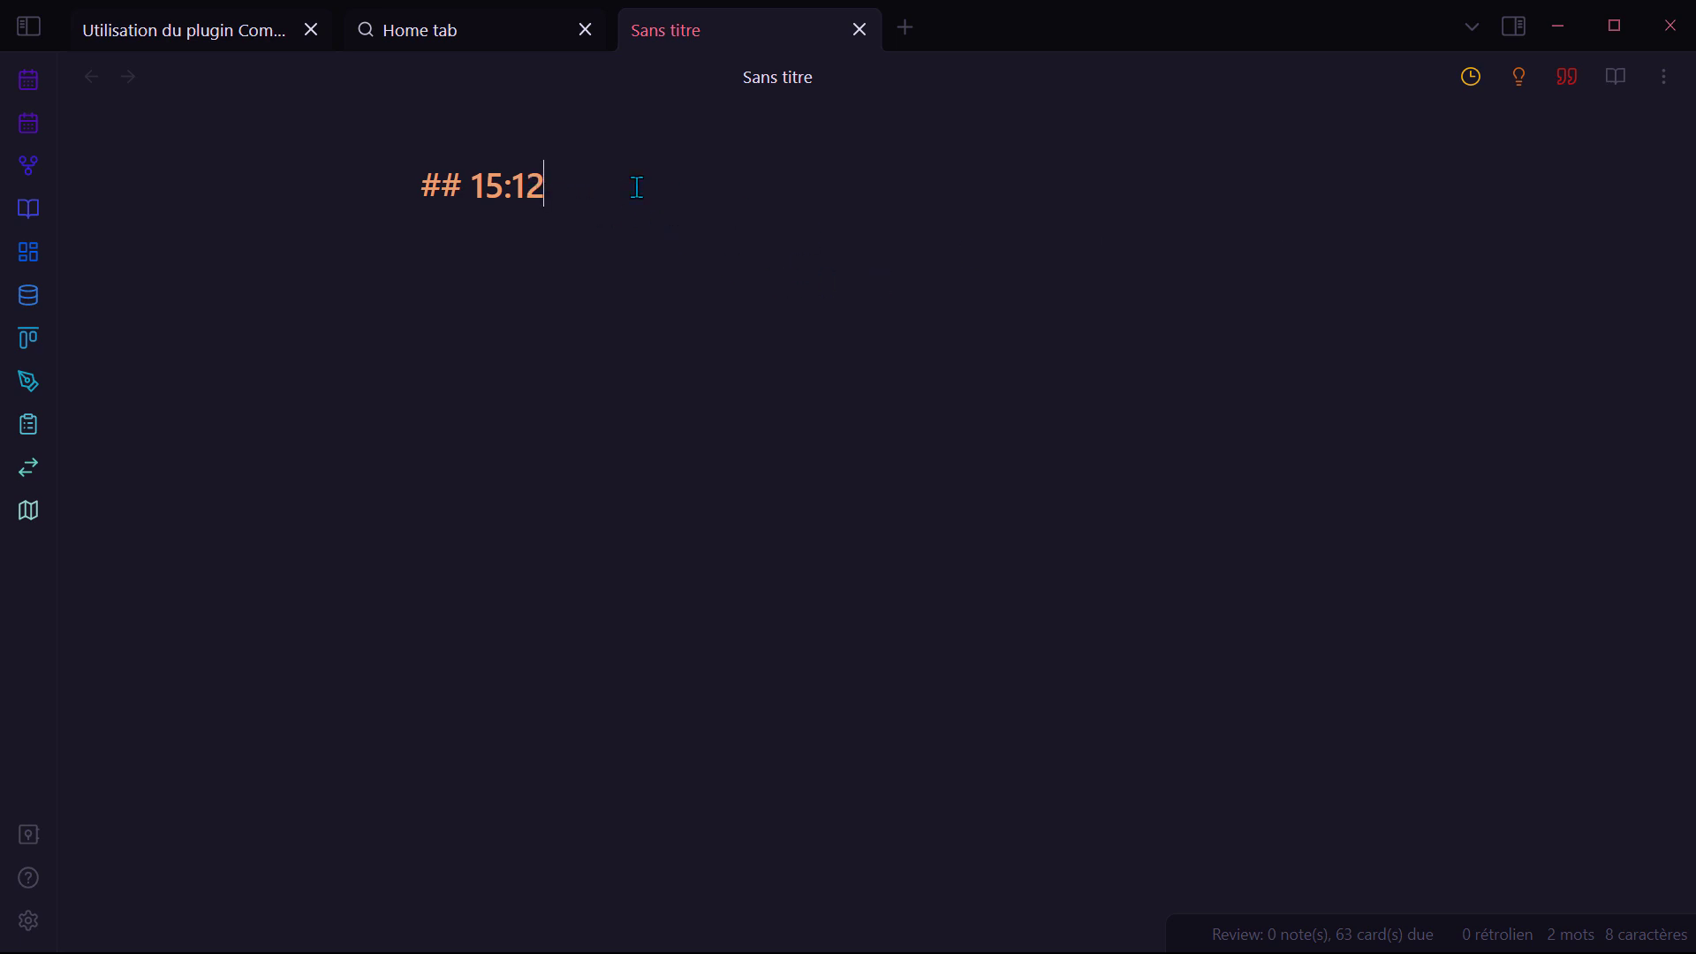
key("Return")
type("##")
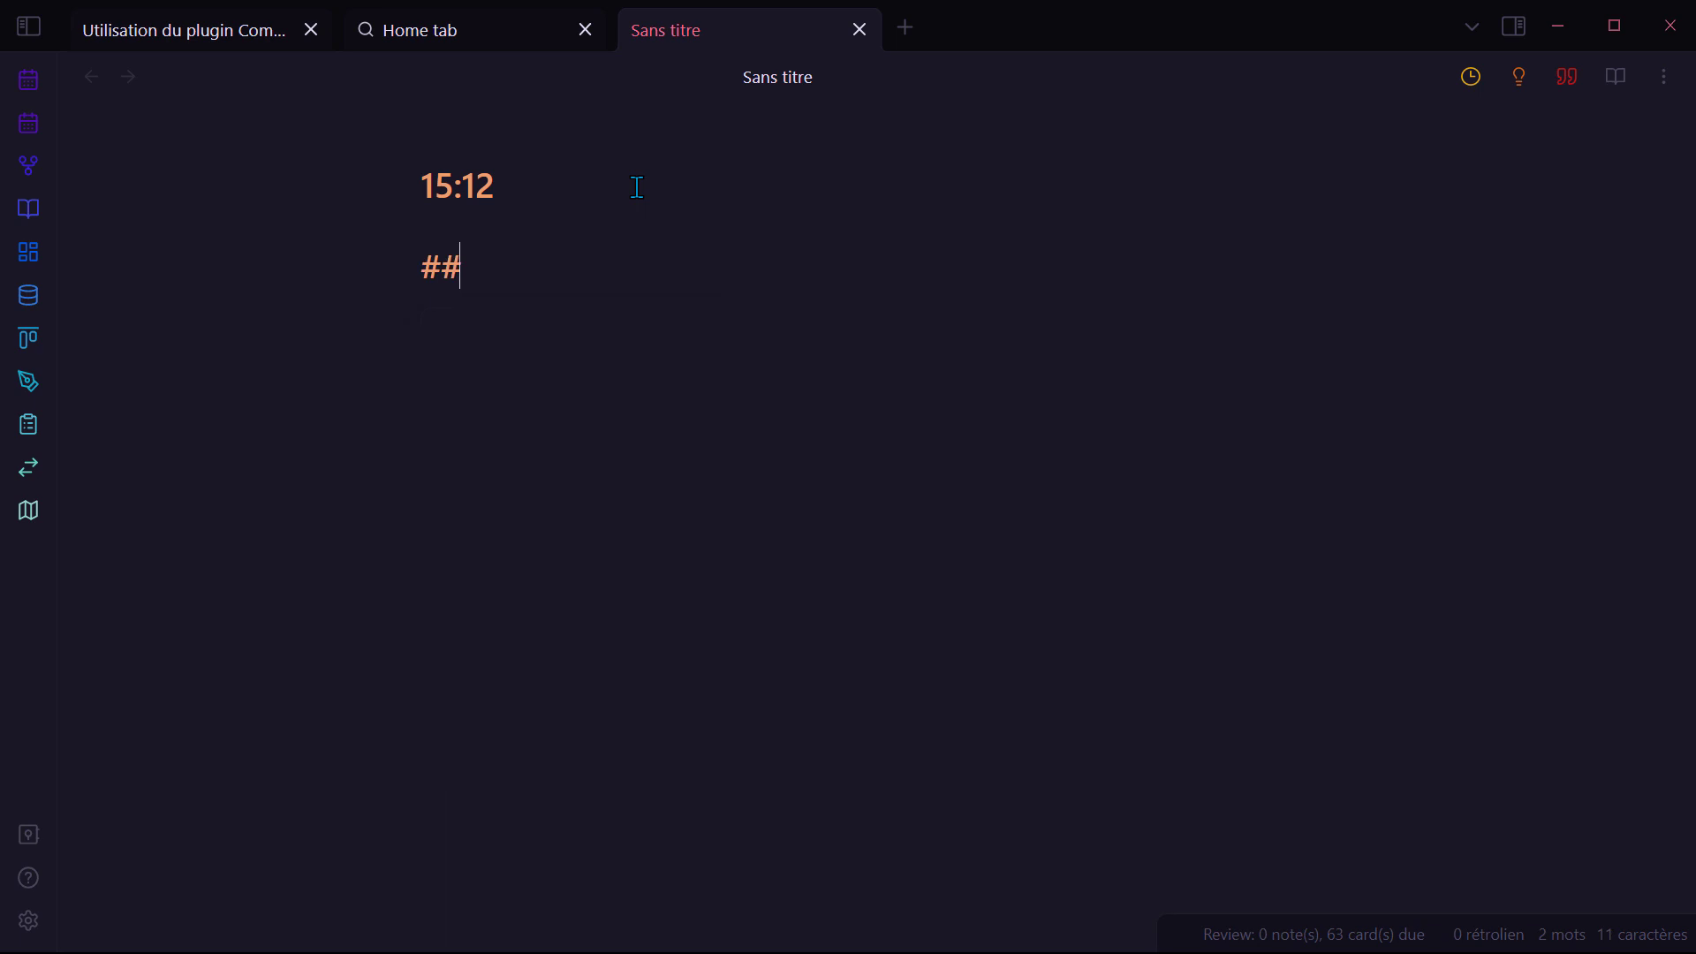
Step: Look up the hotkey for inserting the current time by filtering the hotkey settings for "time", and close the settings
left_click(25, 920)
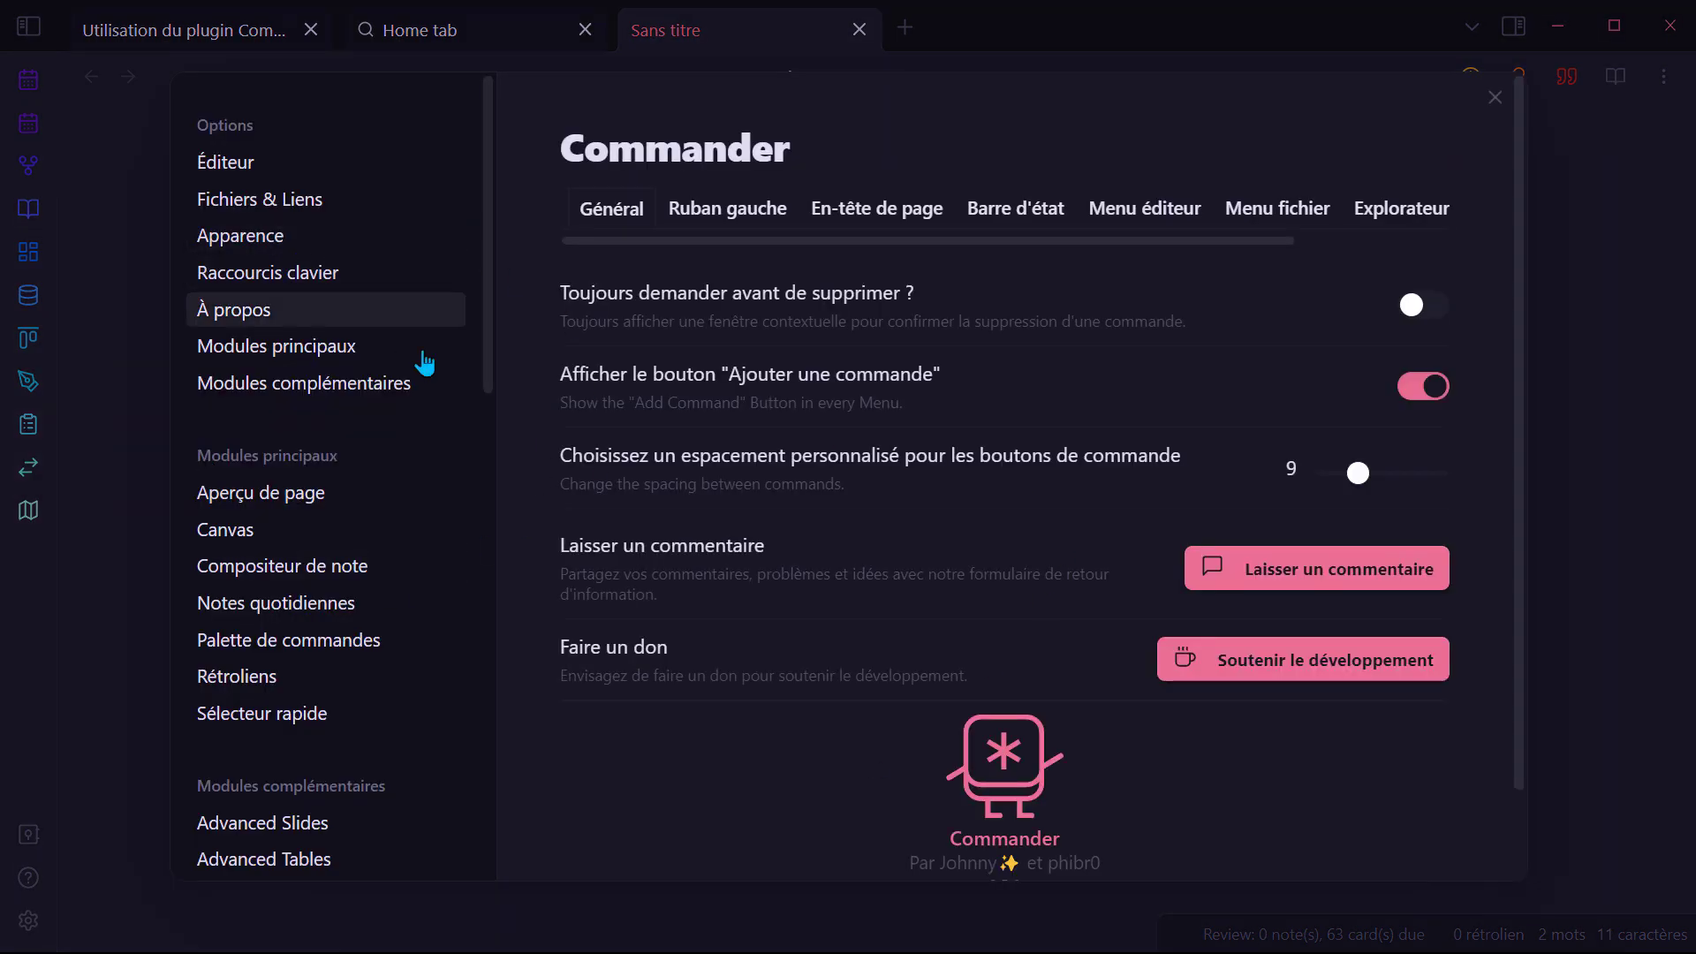
left_click(355, 281)
type("time")
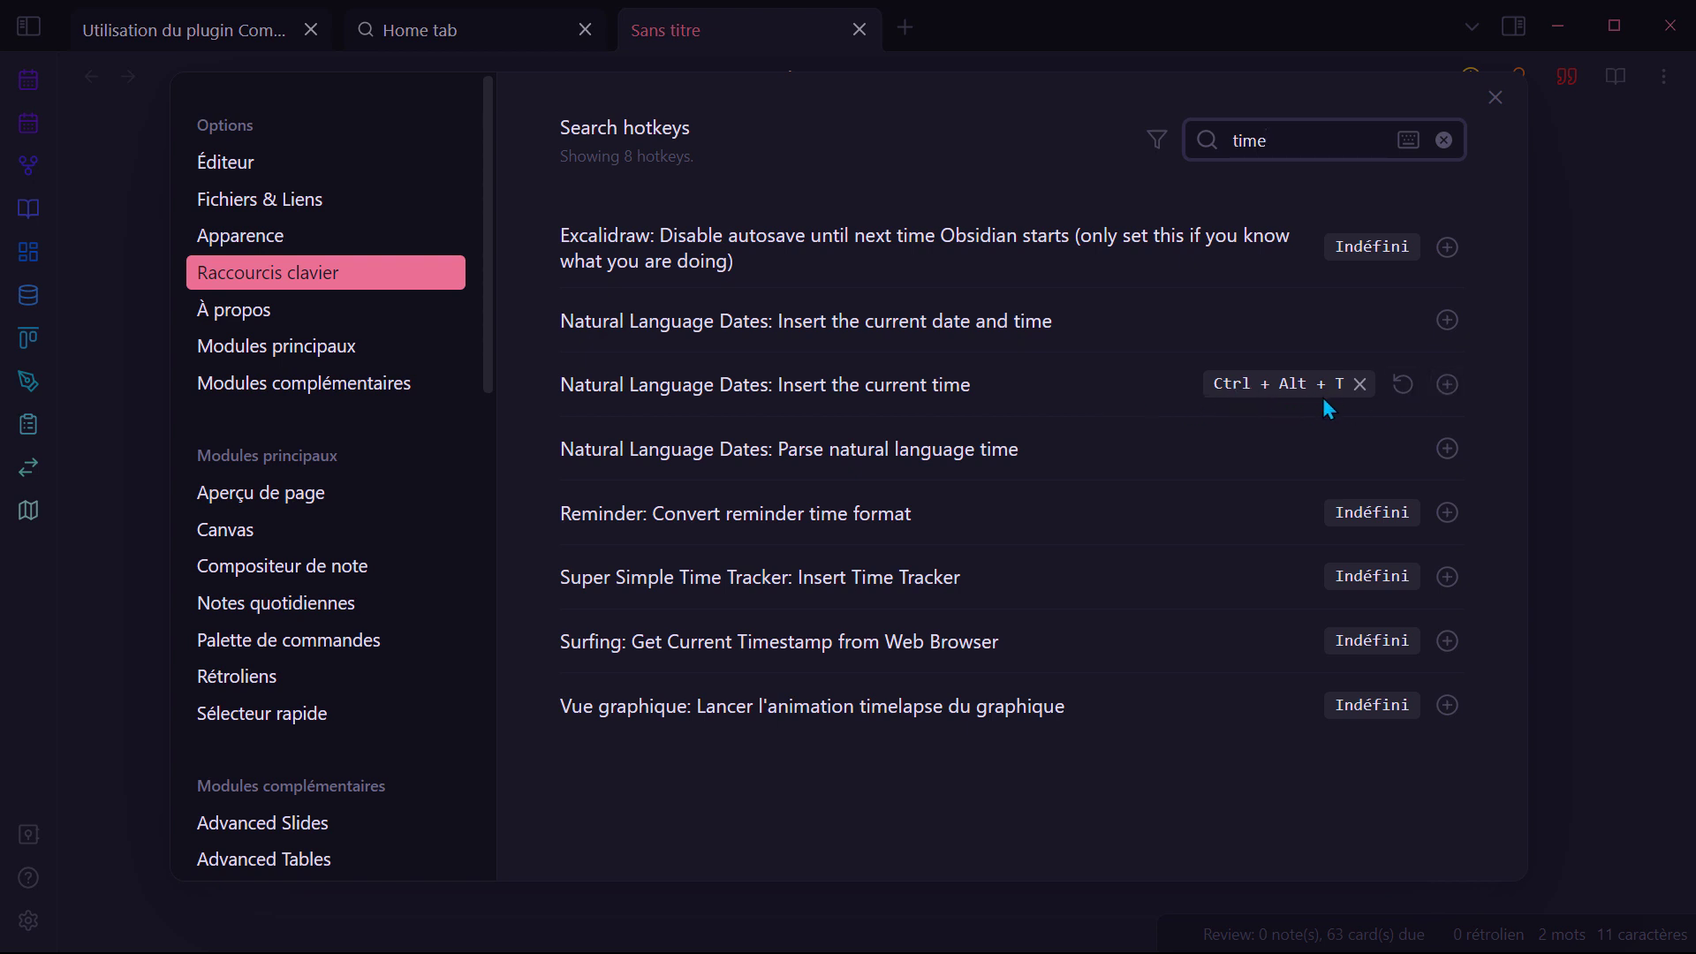
key("Escape")
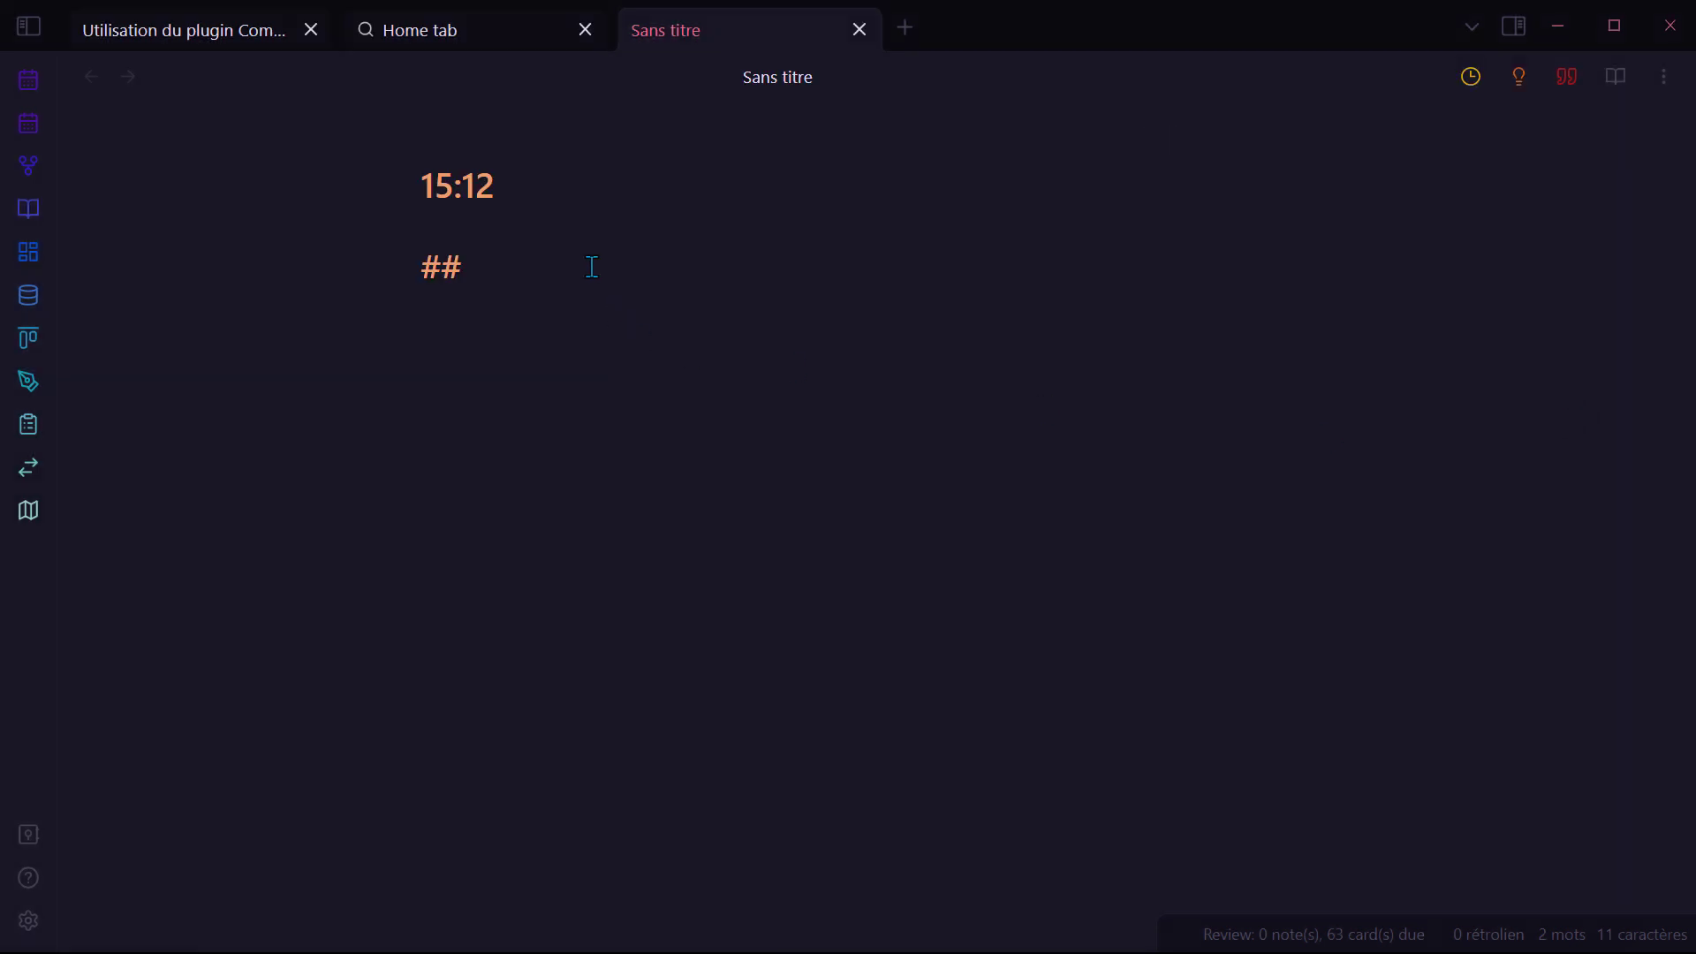
Step: Insert the current time into the second level-two heading using its assigned hotkey
key("ctrl+alt+t")
key("Left")
key("Left")
key("Left")
key("Left")
left_click(608, 281)
Step: Try the New Idea command from the page header and cancel its prompt
left_click(1515, 82)
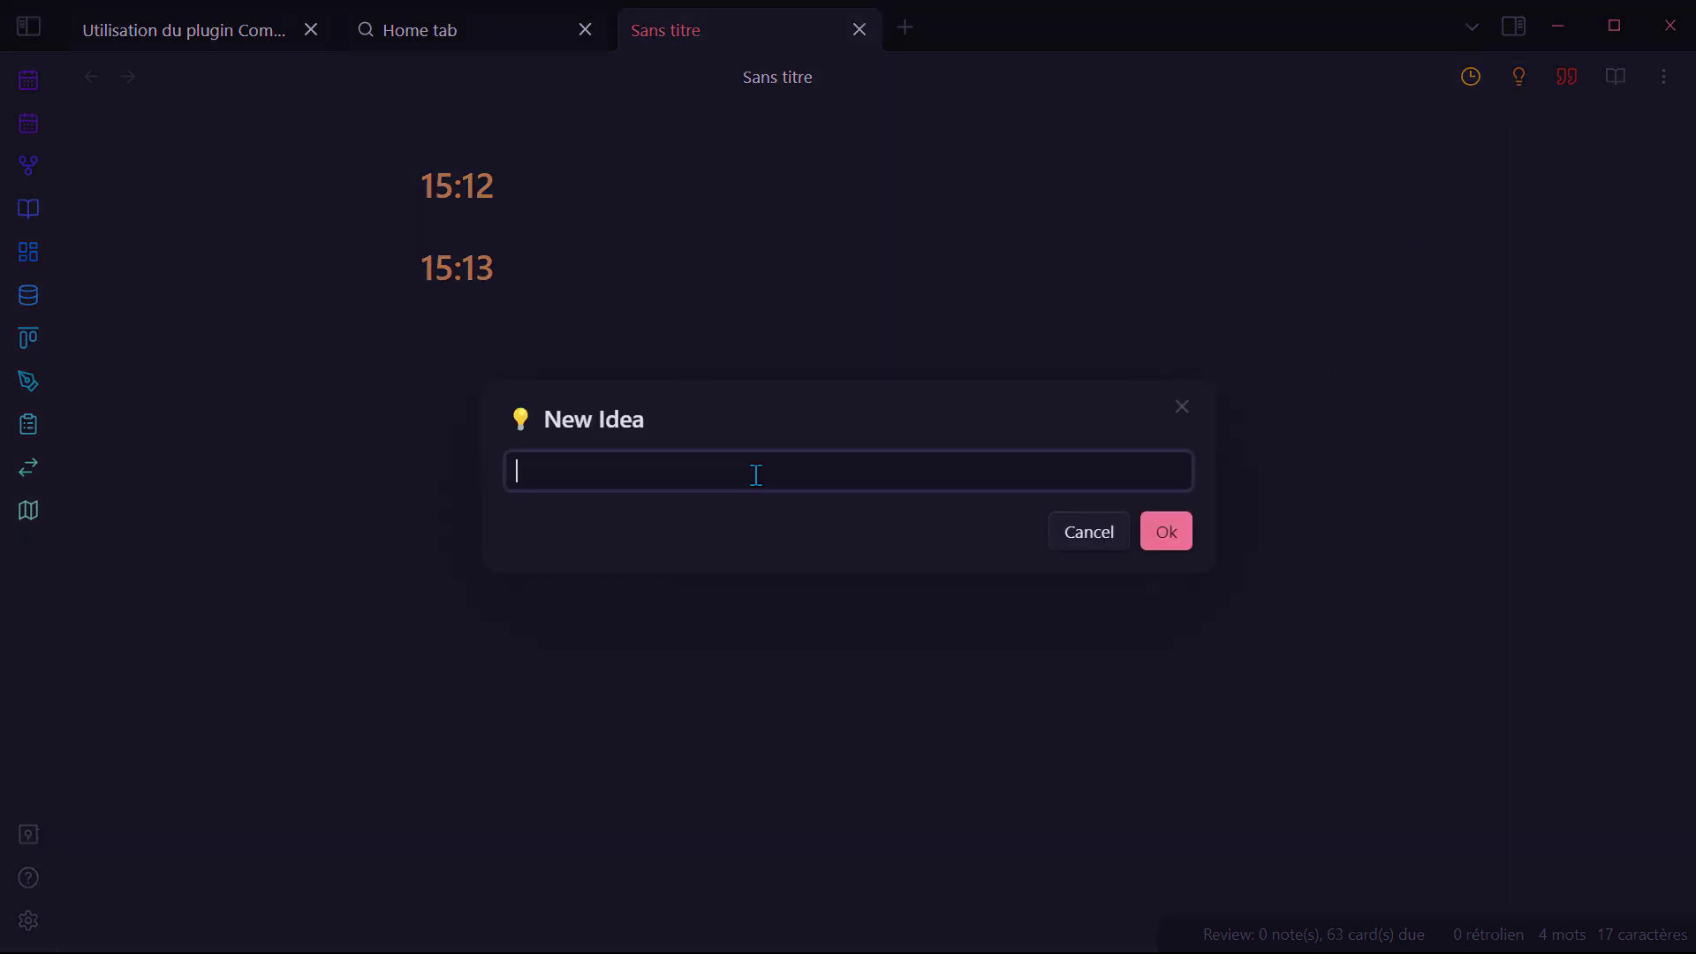
left_click(1077, 525)
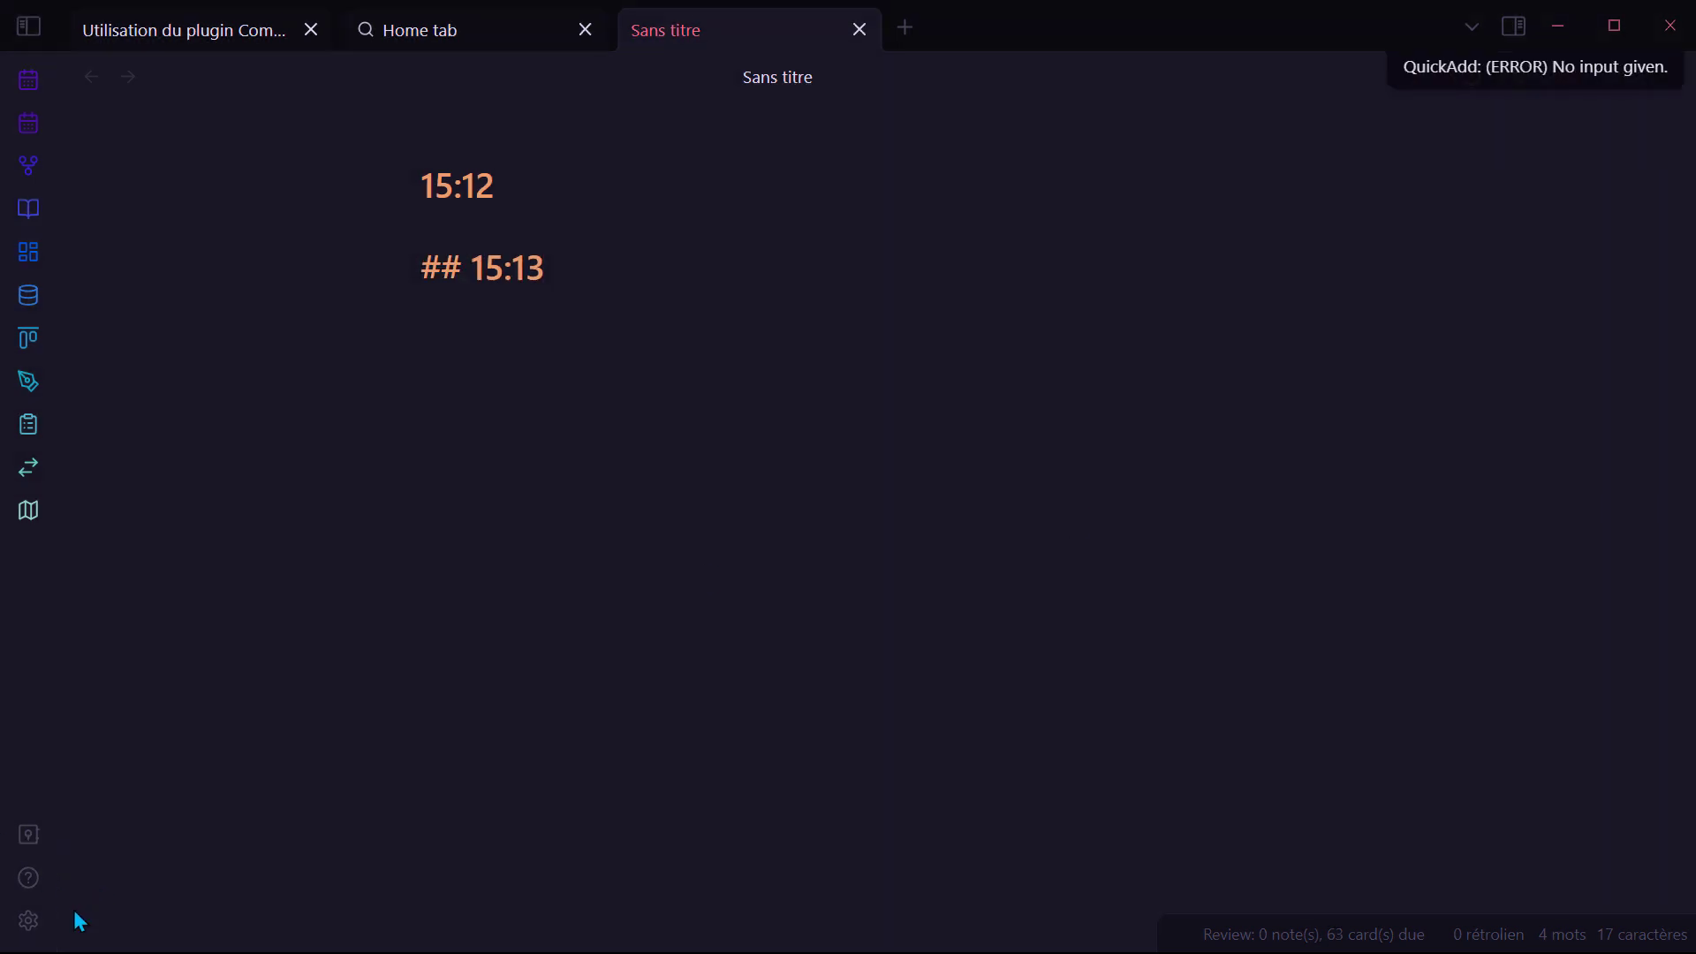
Step: Review Commander's page header and status bar command lists, and close the settings to compare with the note's status bar
left_click(29, 920)
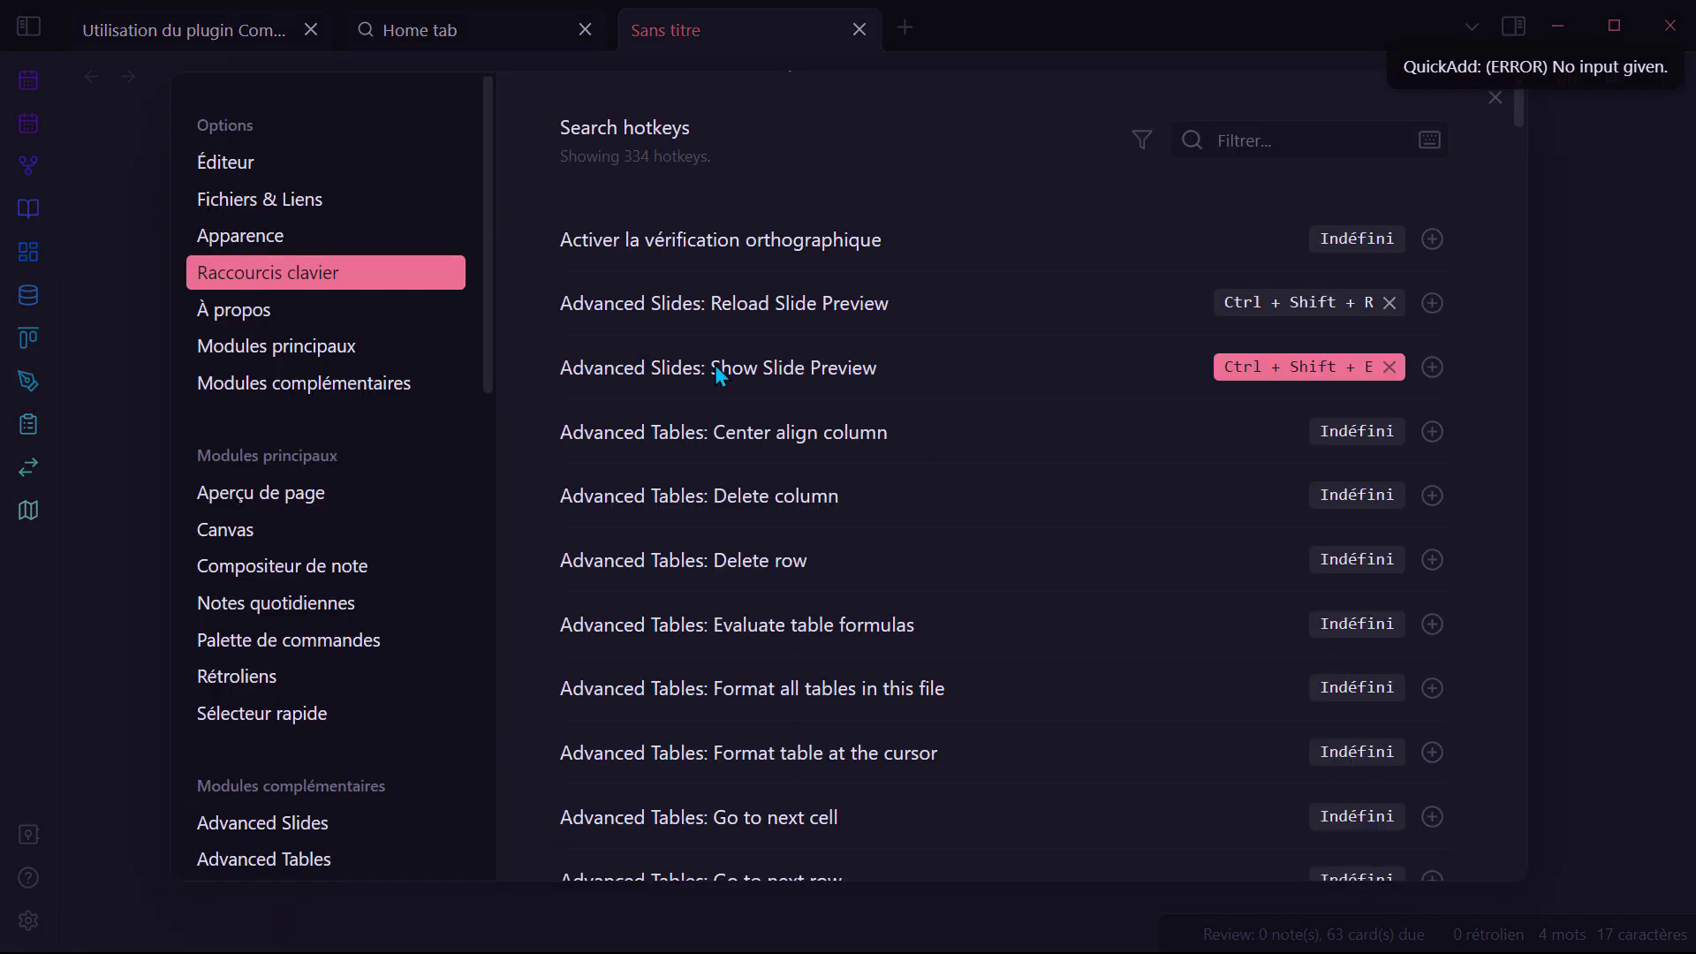
scroll(320, 510, "down", 2)
scroll(353, 495, "down", 2)
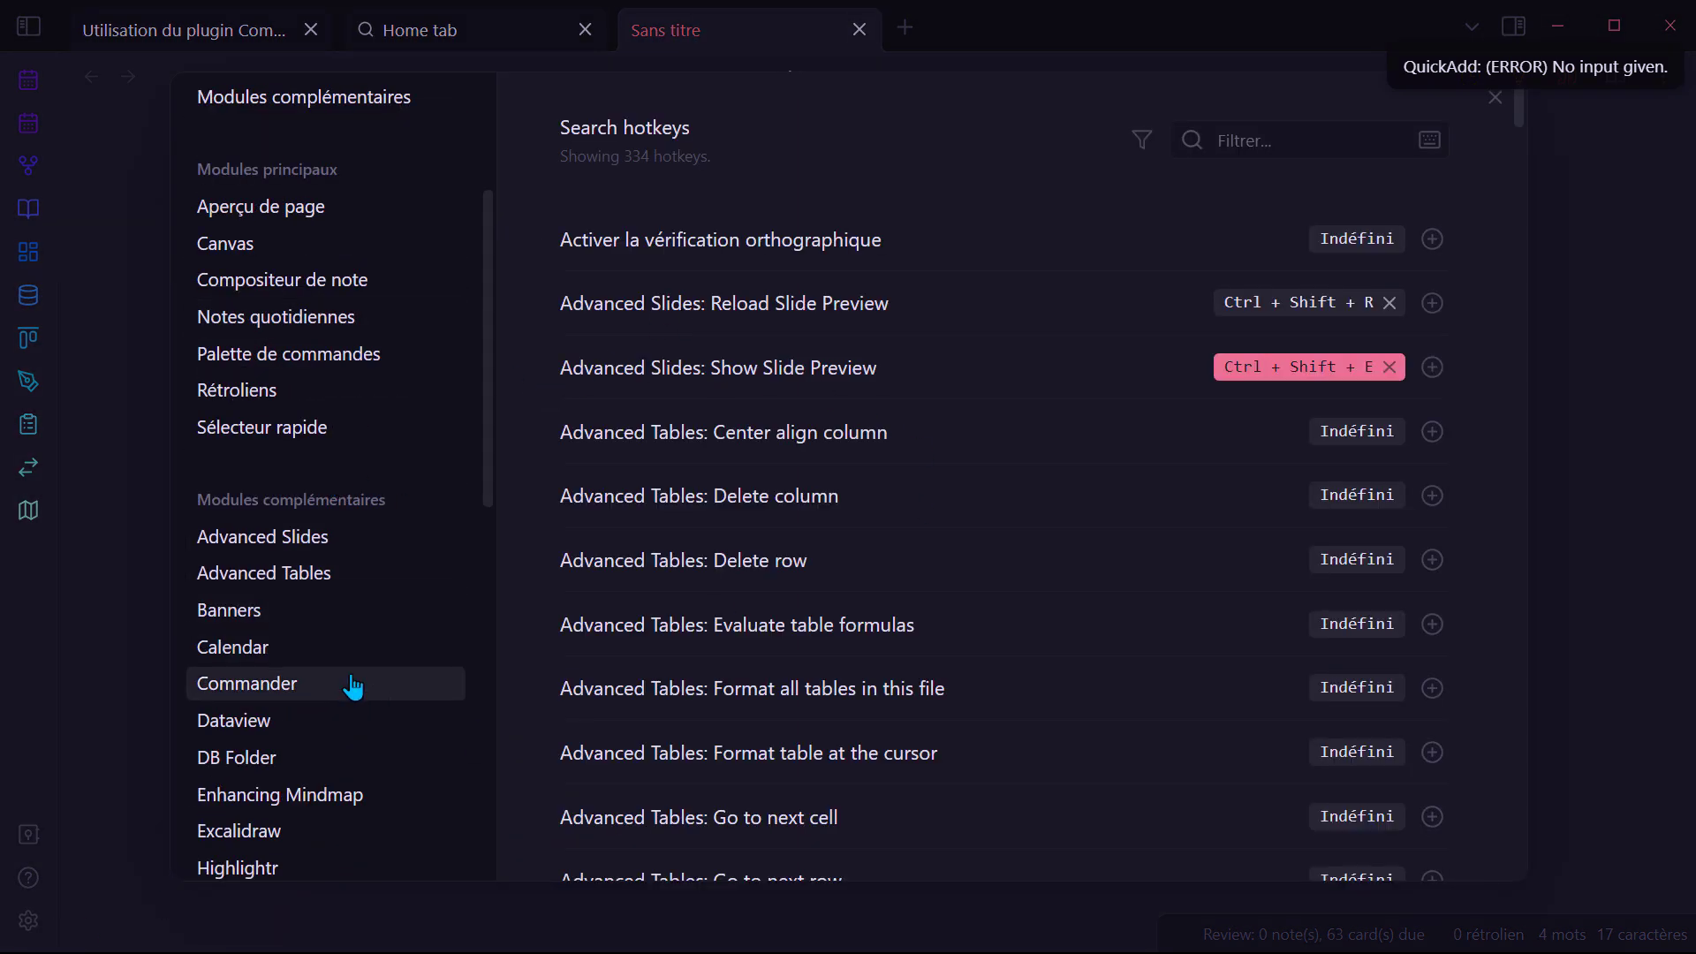
left_click(382, 695)
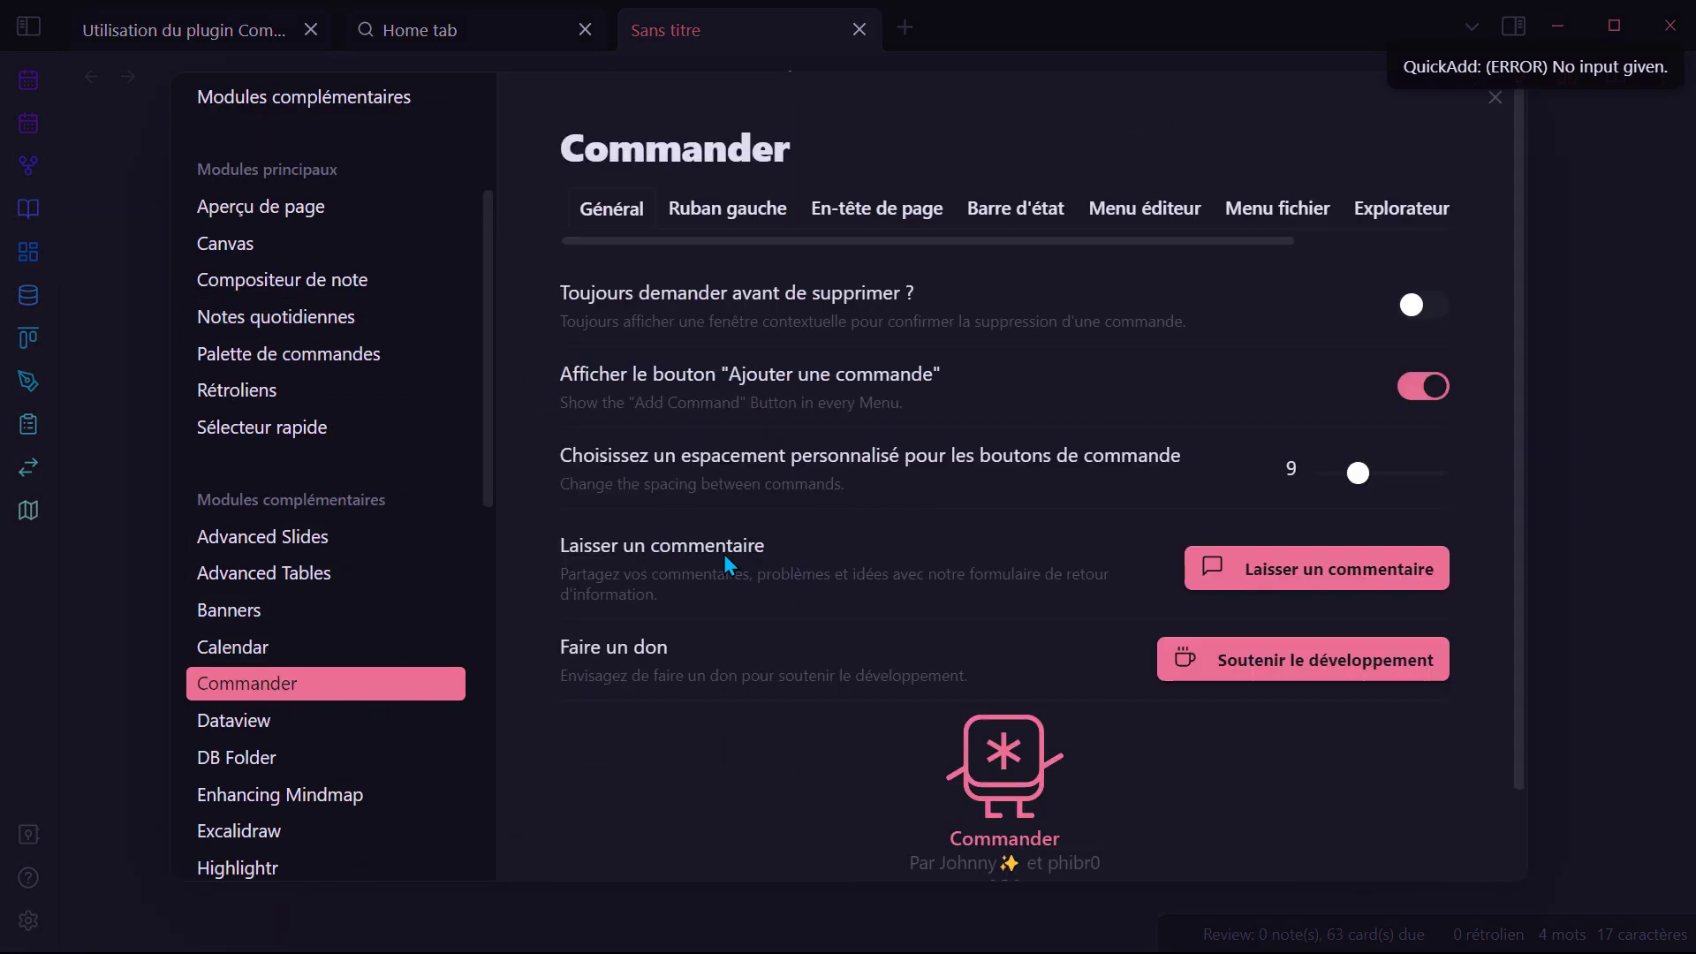
left_click(874, 217)
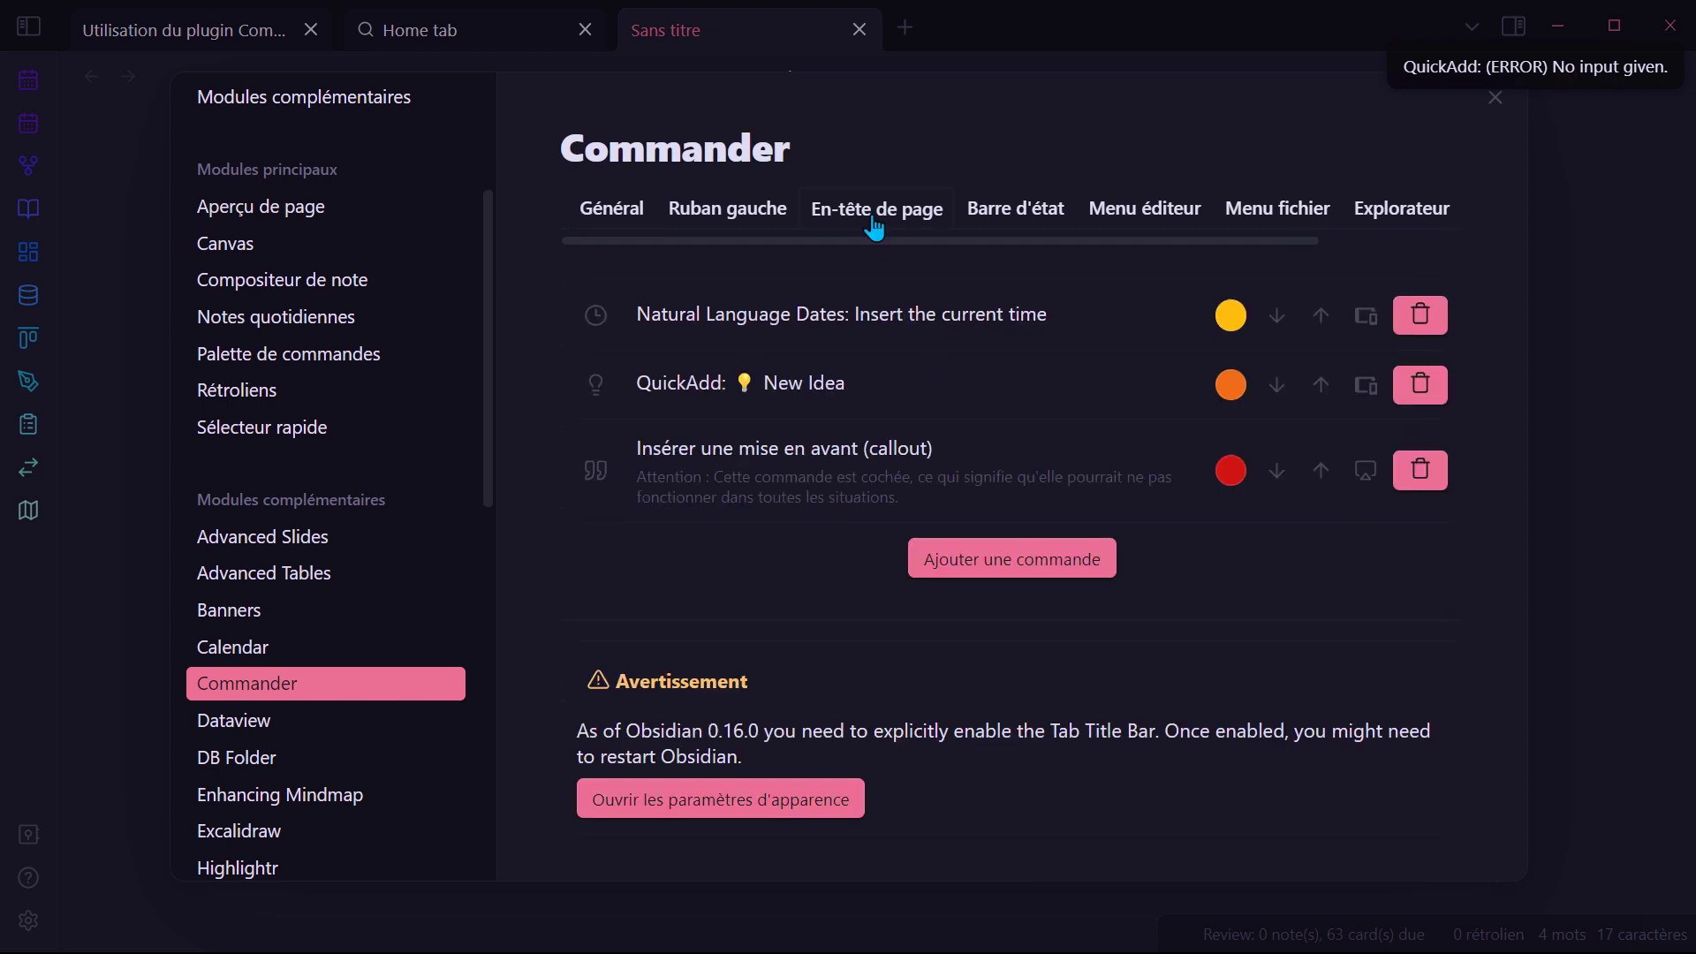
left_click(1013, 216)
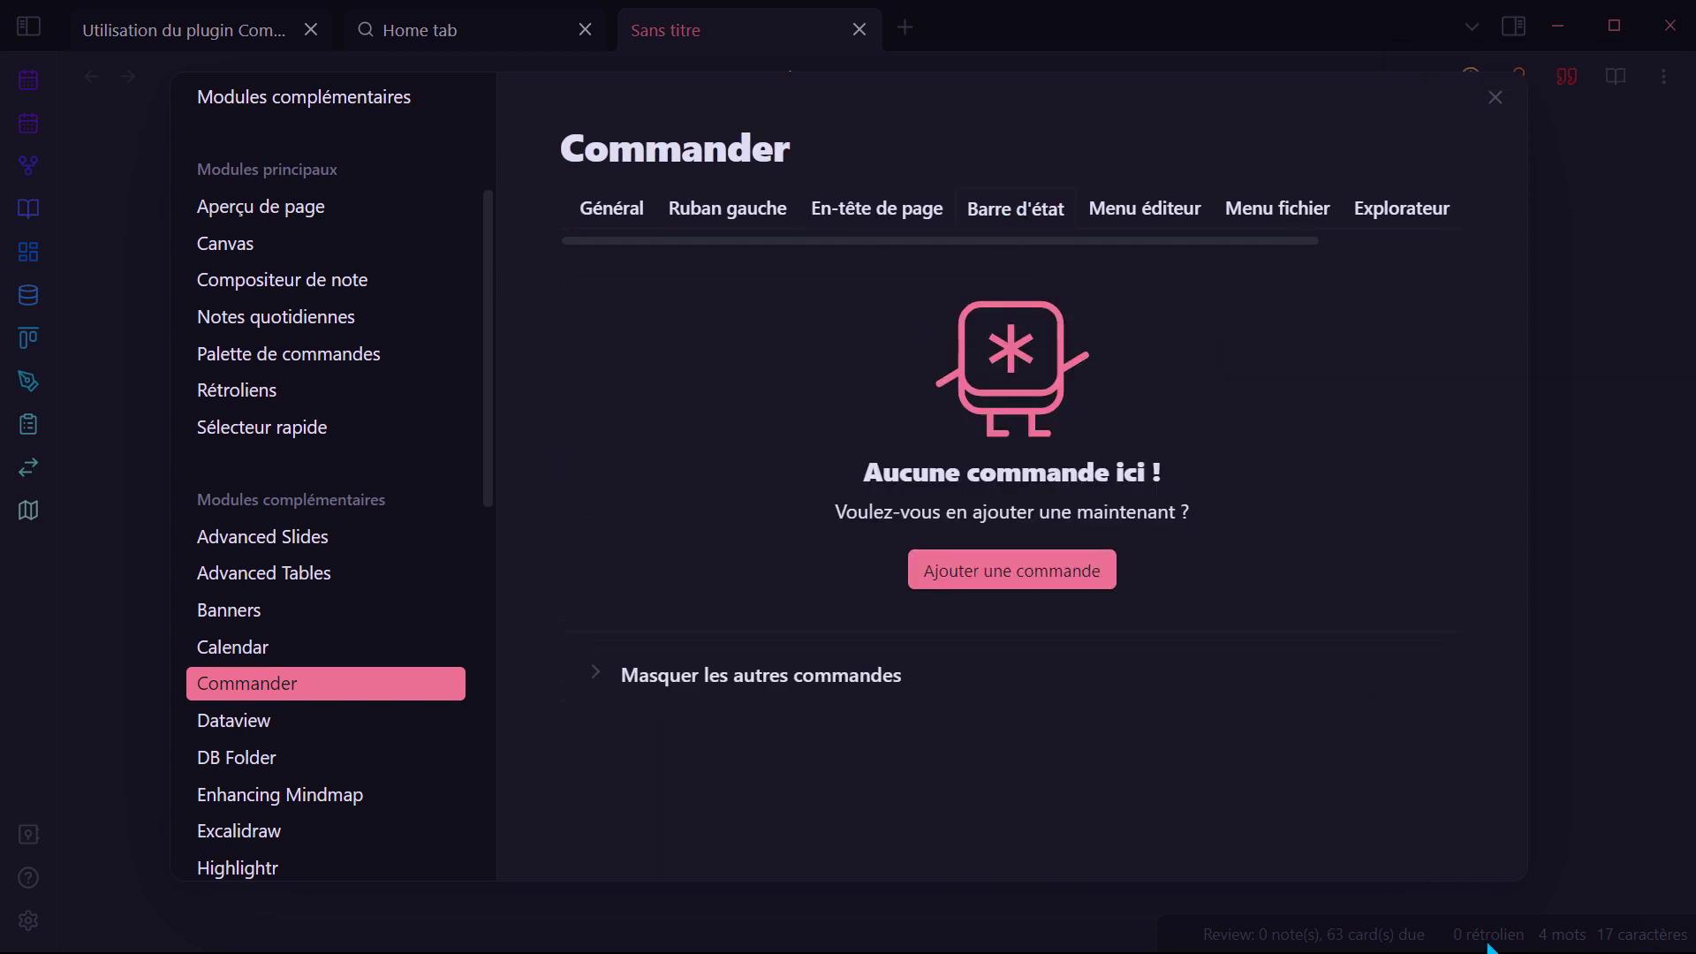
key("Escape")
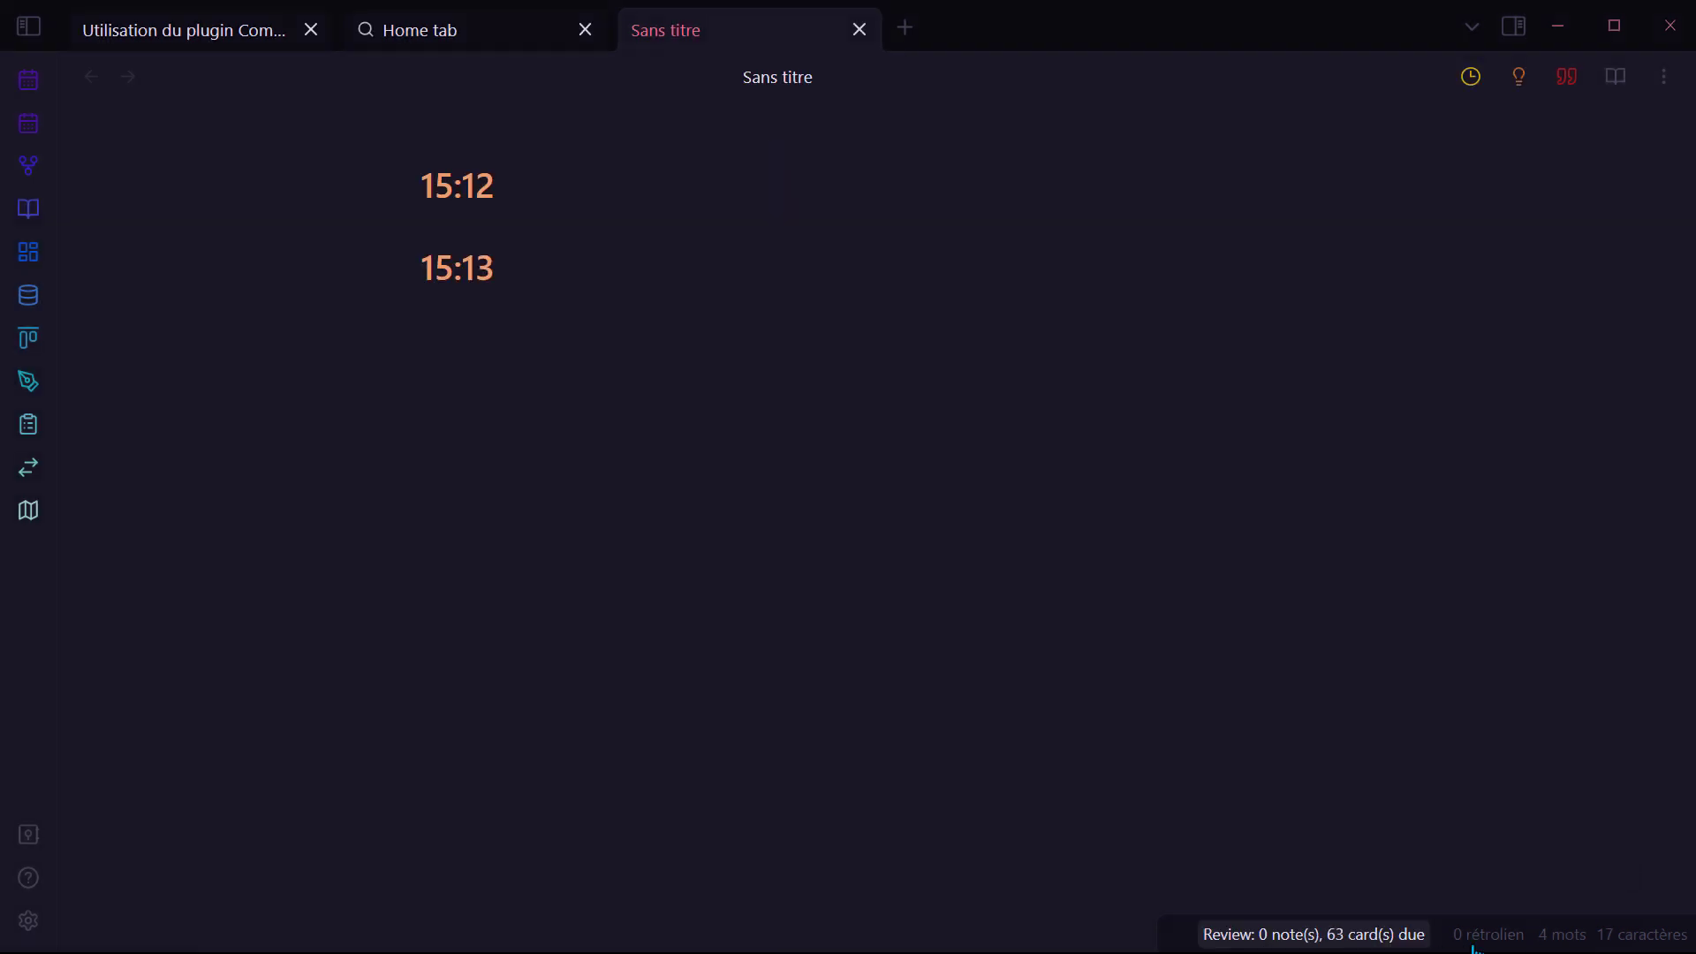
Step: Review Commander's command lists for the editor menu and the file menu, and close the settings
left_click(28, 920)
left_click(1136, 221)
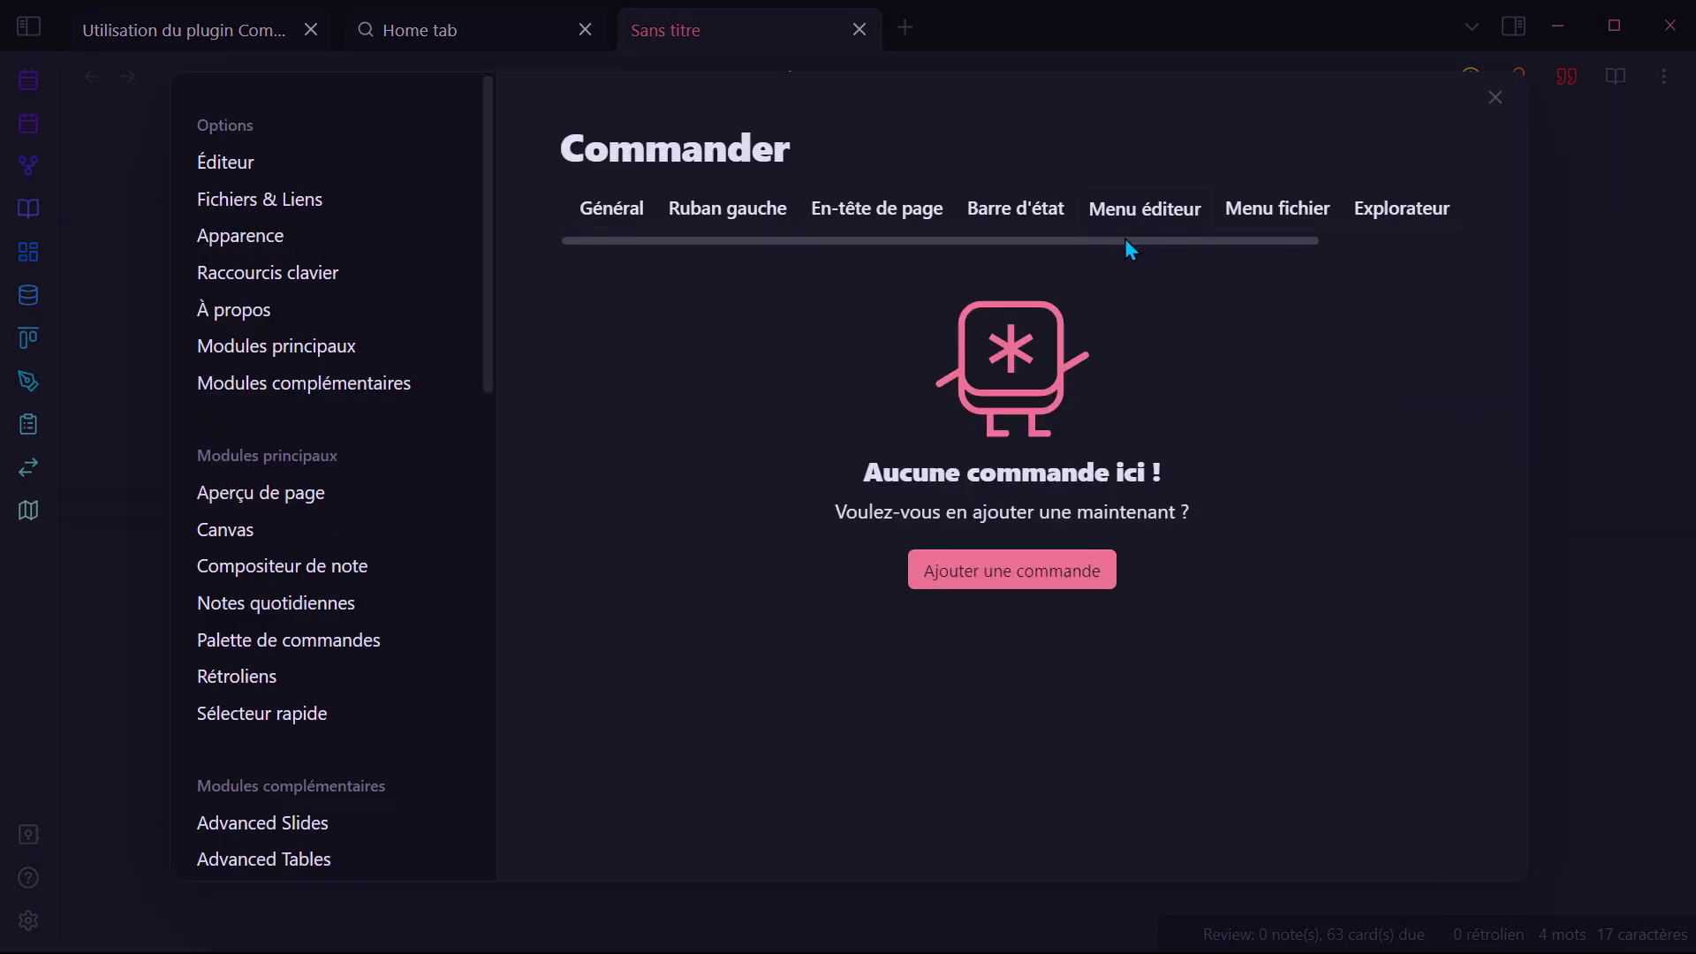
left_click_drag(1126, 239, 1185, 244)
scroll(1165, 225, "right", 2)
left_click(1147, 222)
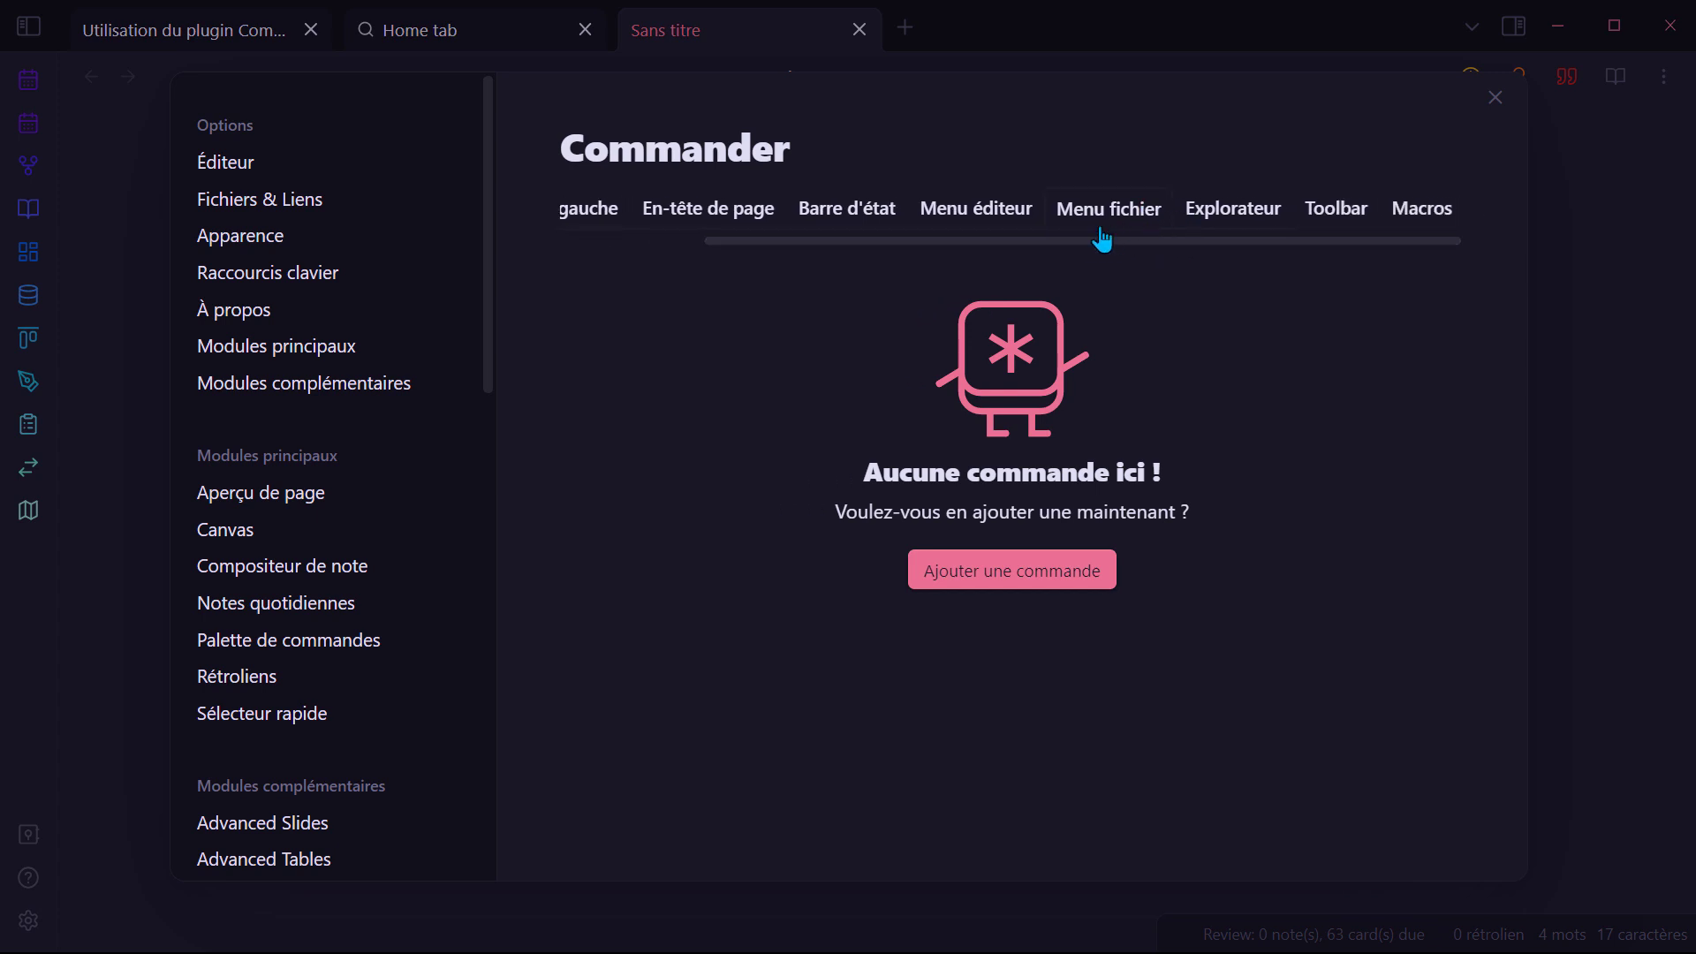
left_click(1536, 250)
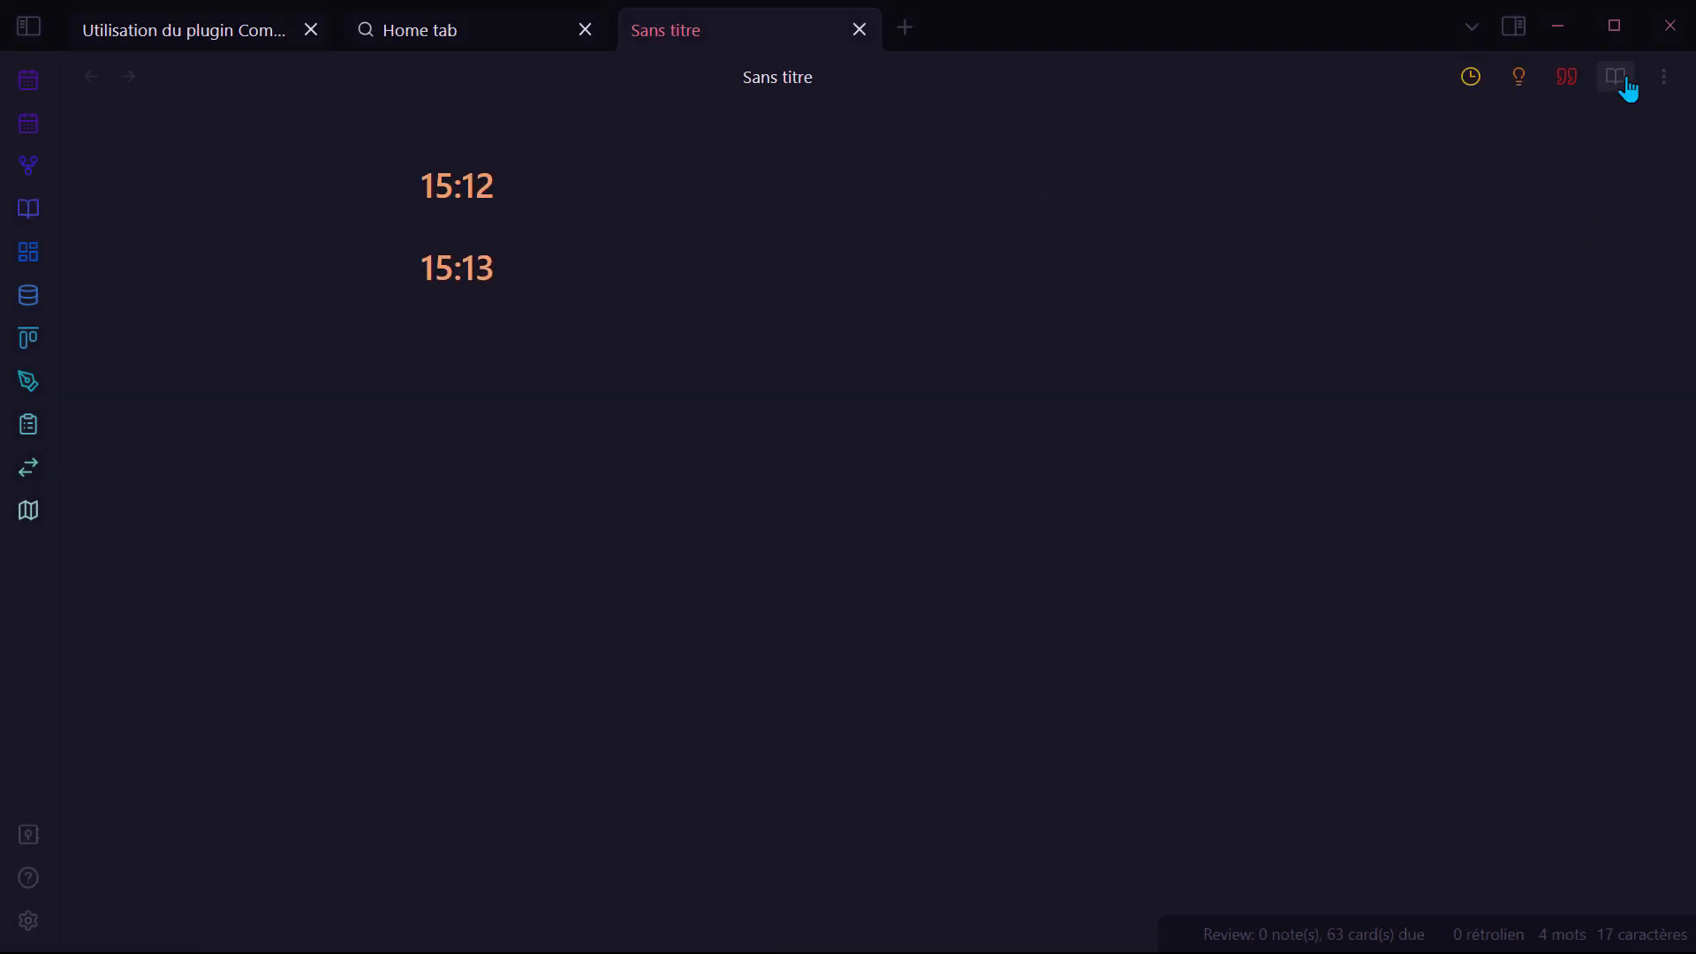
Step: Examine the note's more-options menu for the entry that adds a command, and view Commander's Explorer command list
left_click(1663, 81)
scroll(1578, 560, "down", 4)
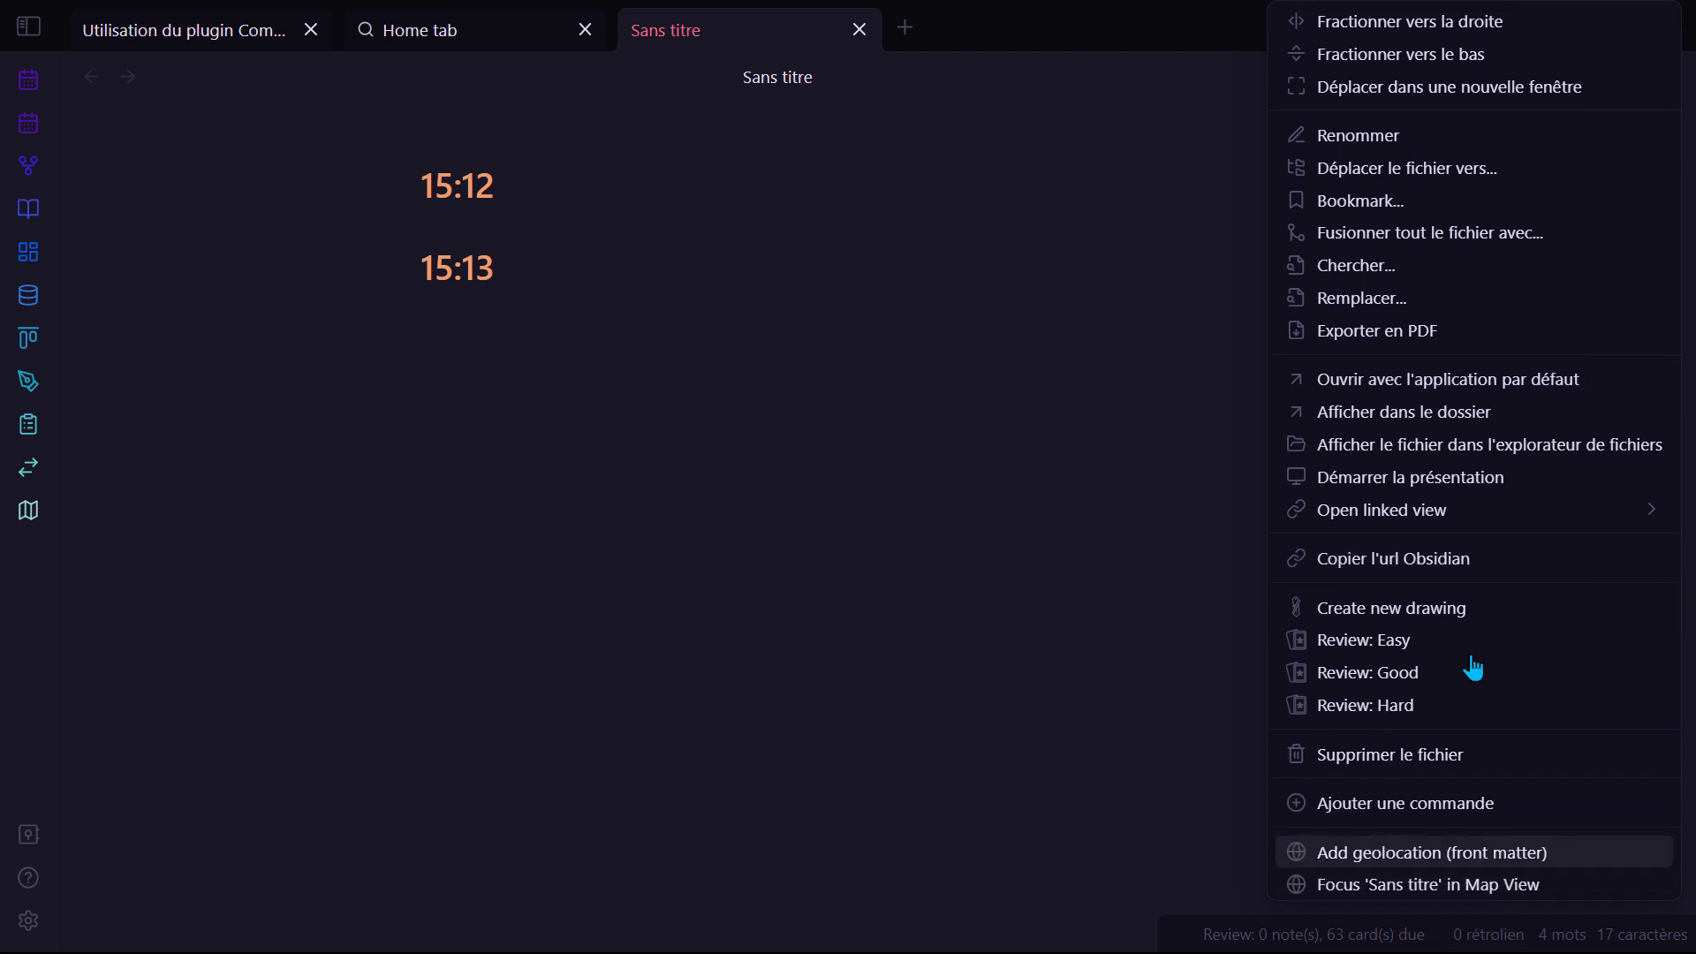
scroll(1457, 852, "up", 1)
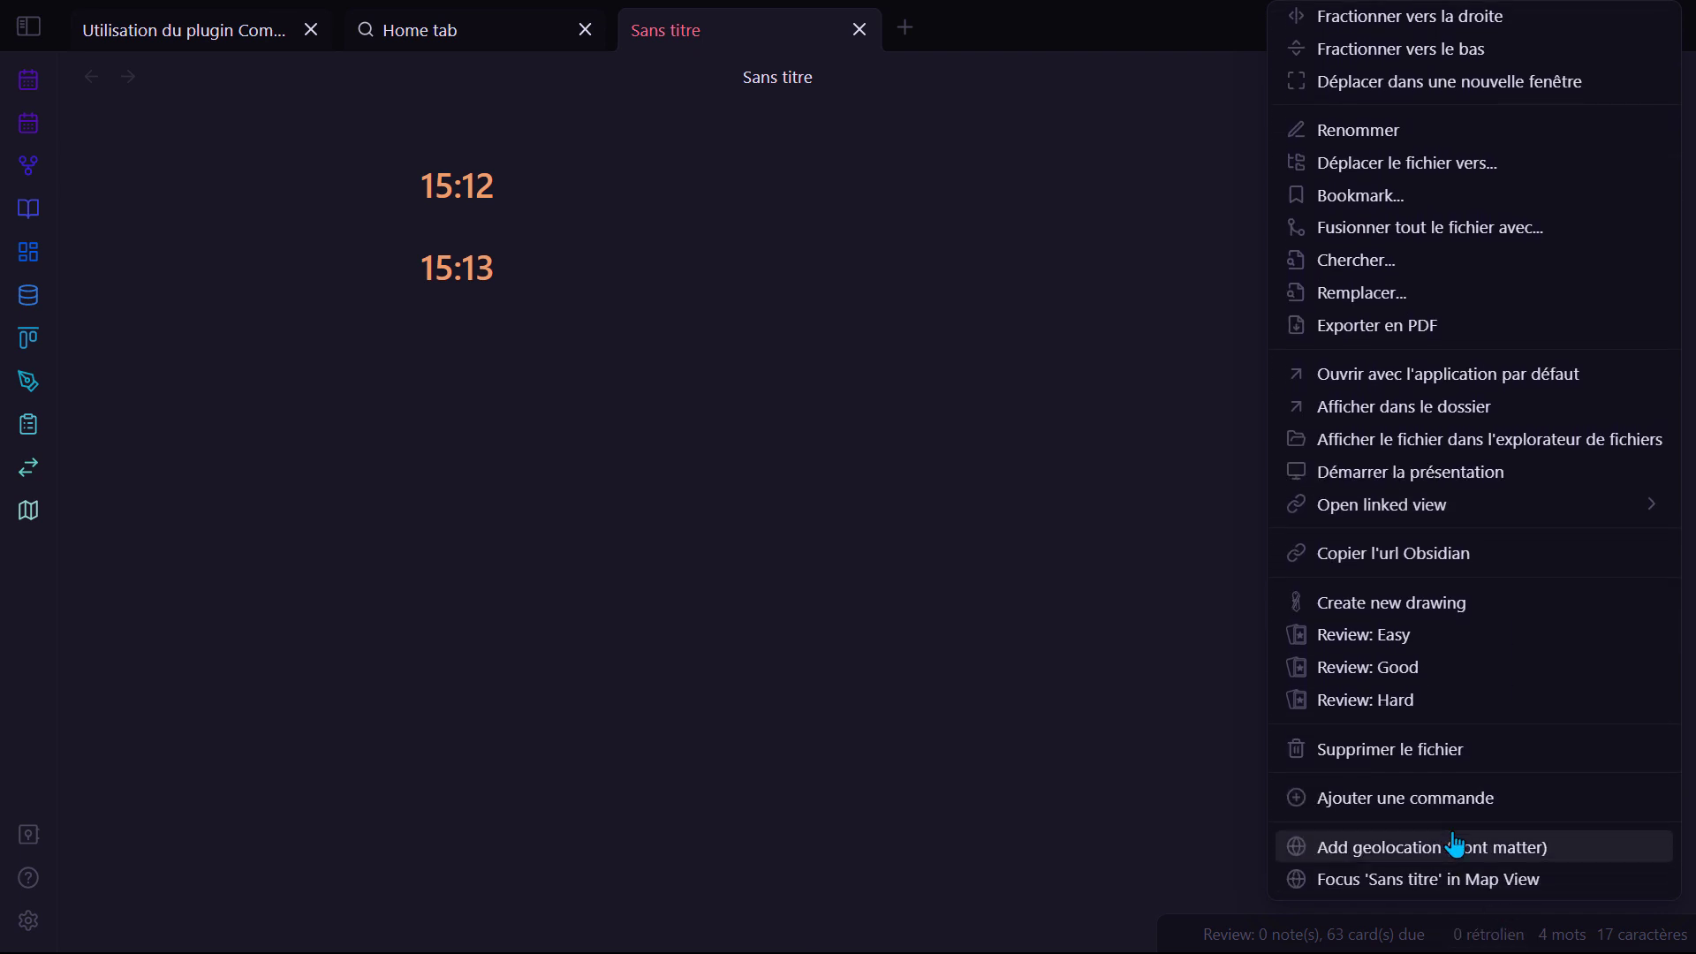
left_click(1389, 817)
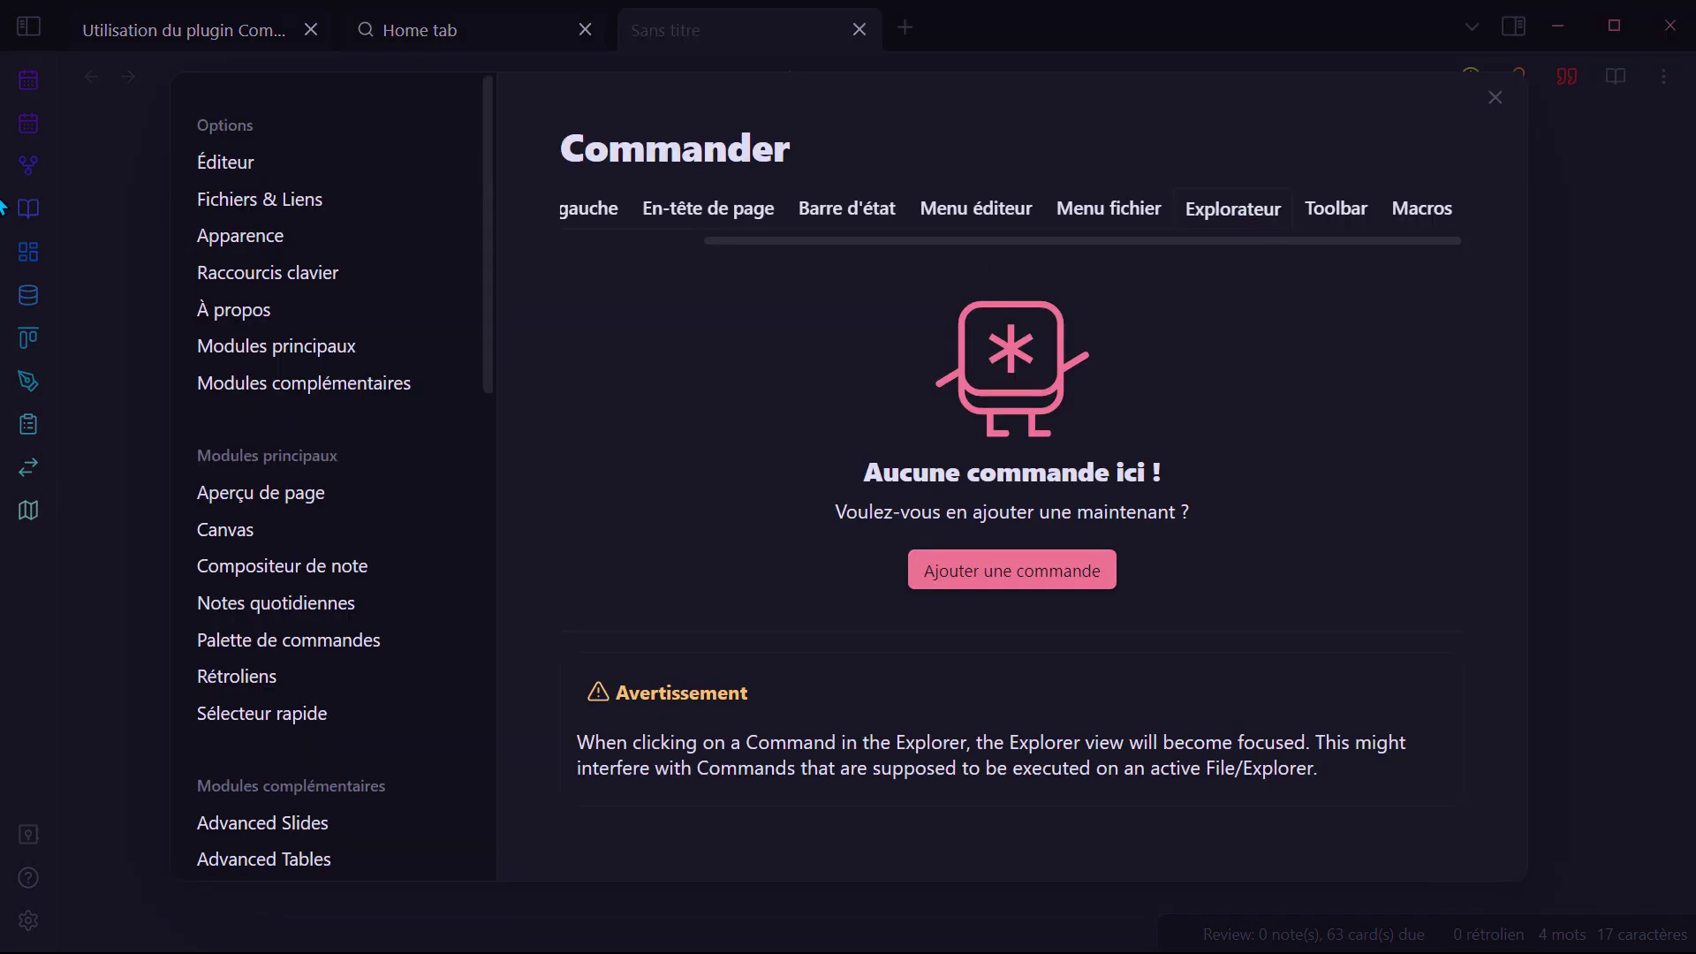
Step: Close the settings, show the file explorer sidebar to inspect its command area, and hide it again
left_click(82, 81)
left_click(28, 25)
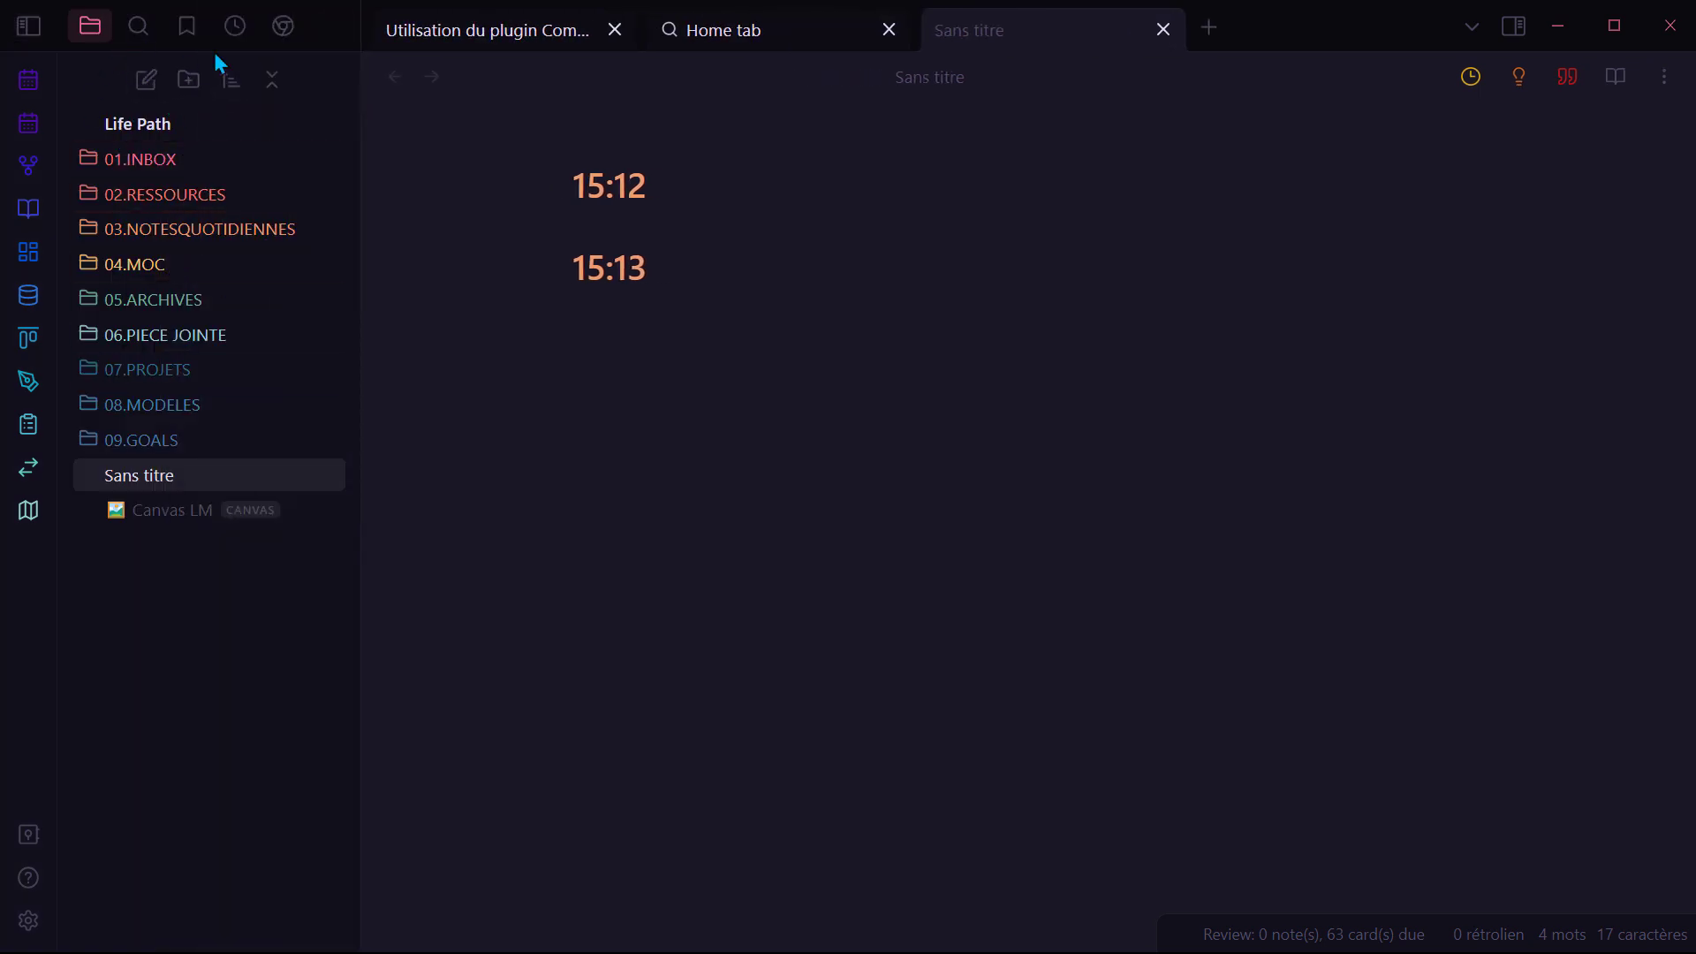
left_click(28, 26)
Step: Add a new macro in Commander's settings and name it "Nouvelle note"
left_click(28, 920)
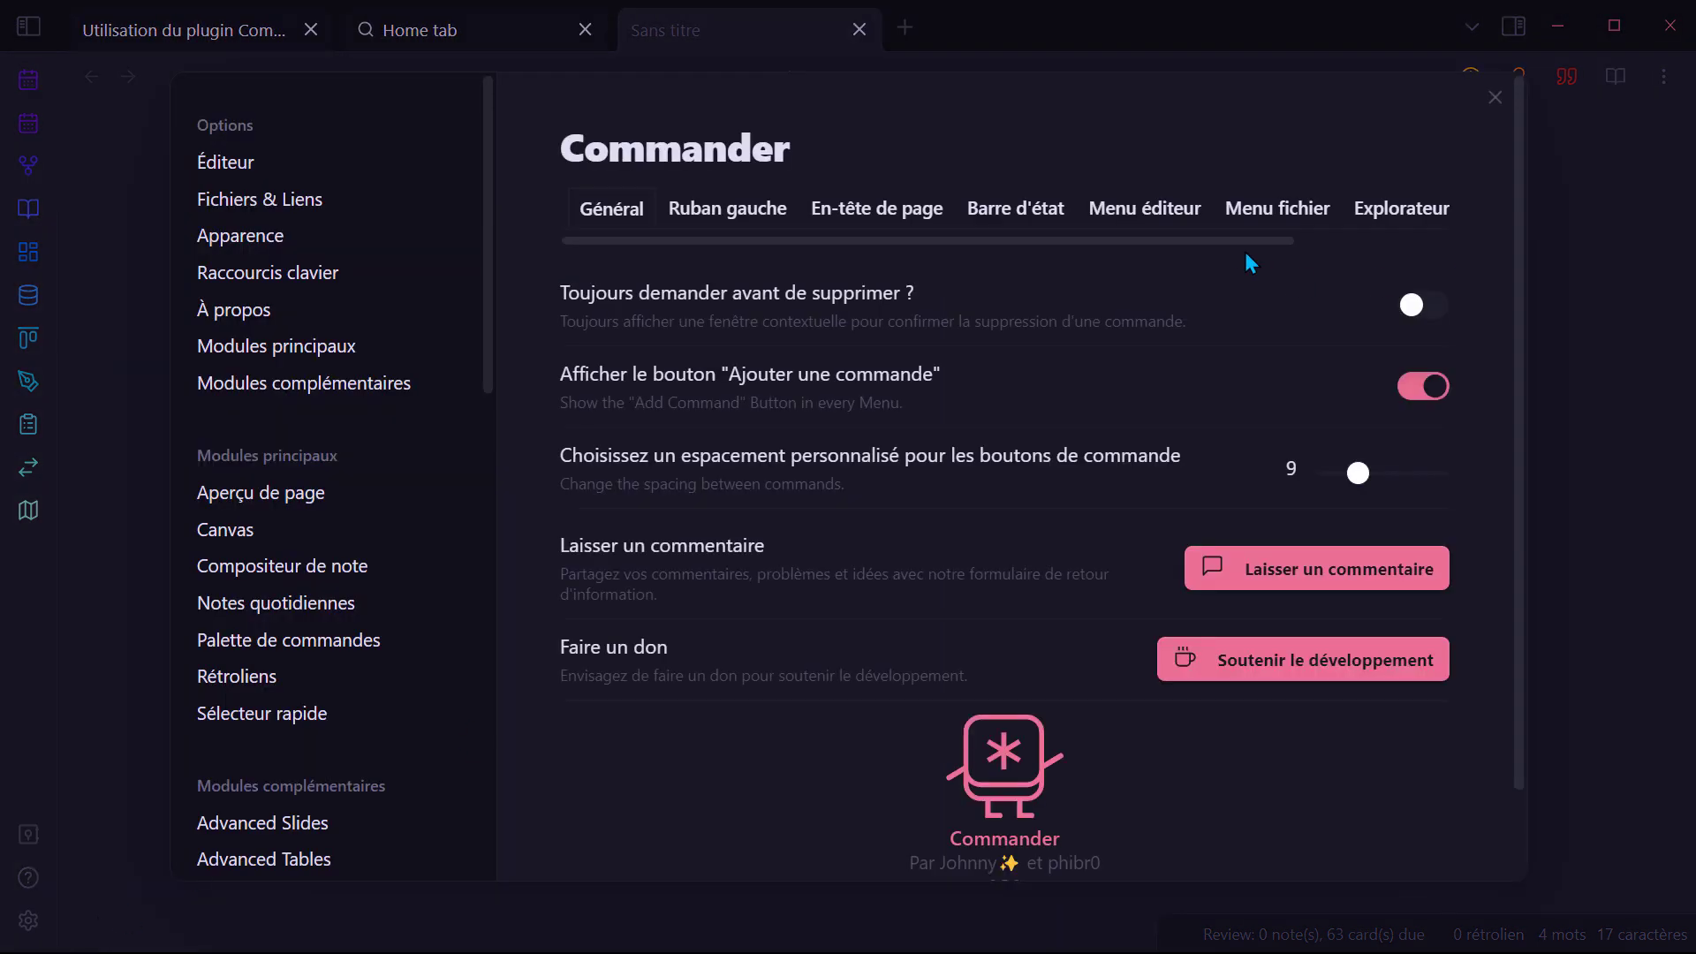
left_click_drag(1272, 249, 1418, 245)
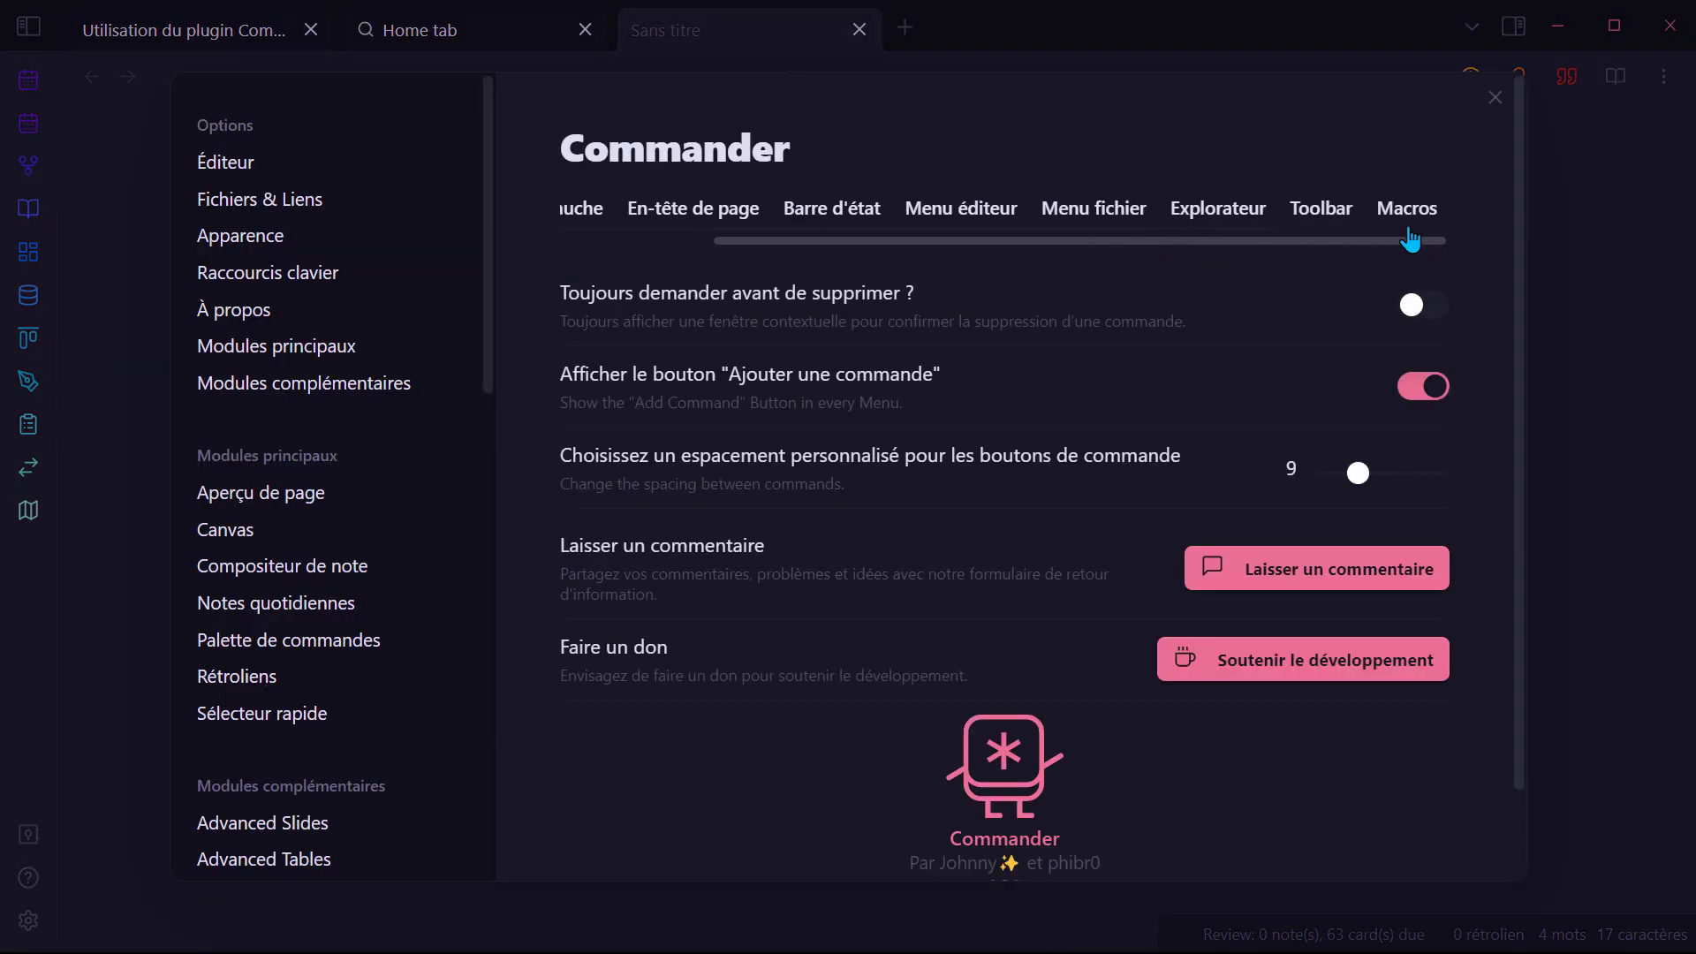
left_click(1405, 212)
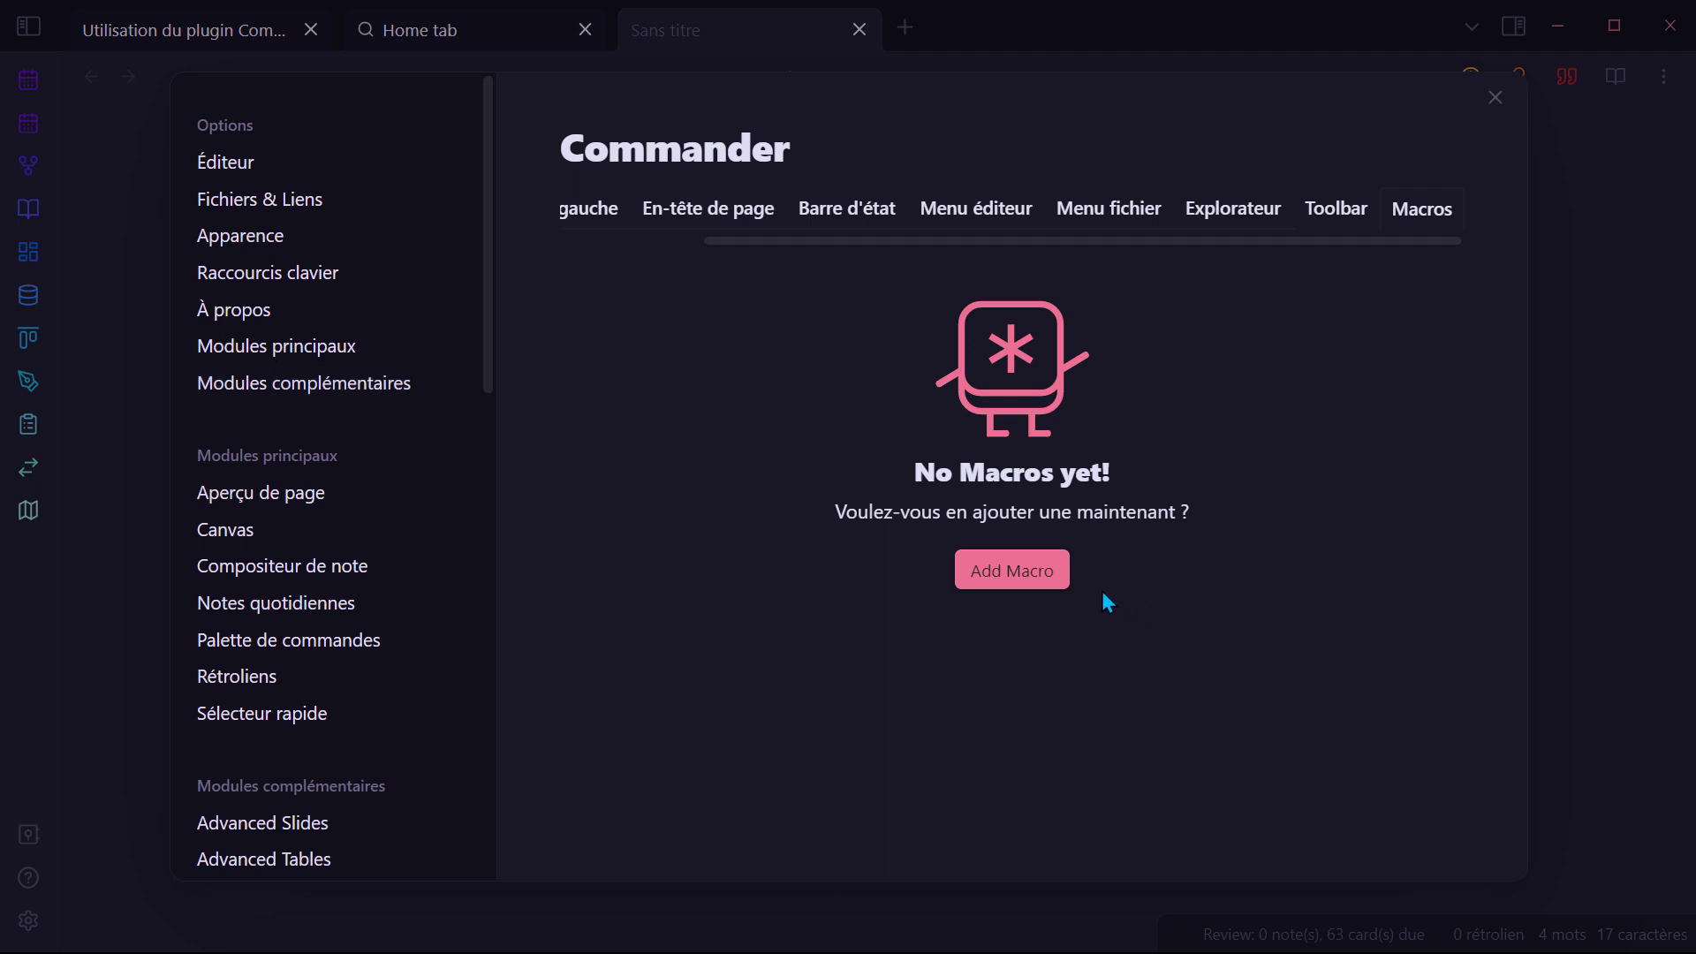
left_click(1049, 583)
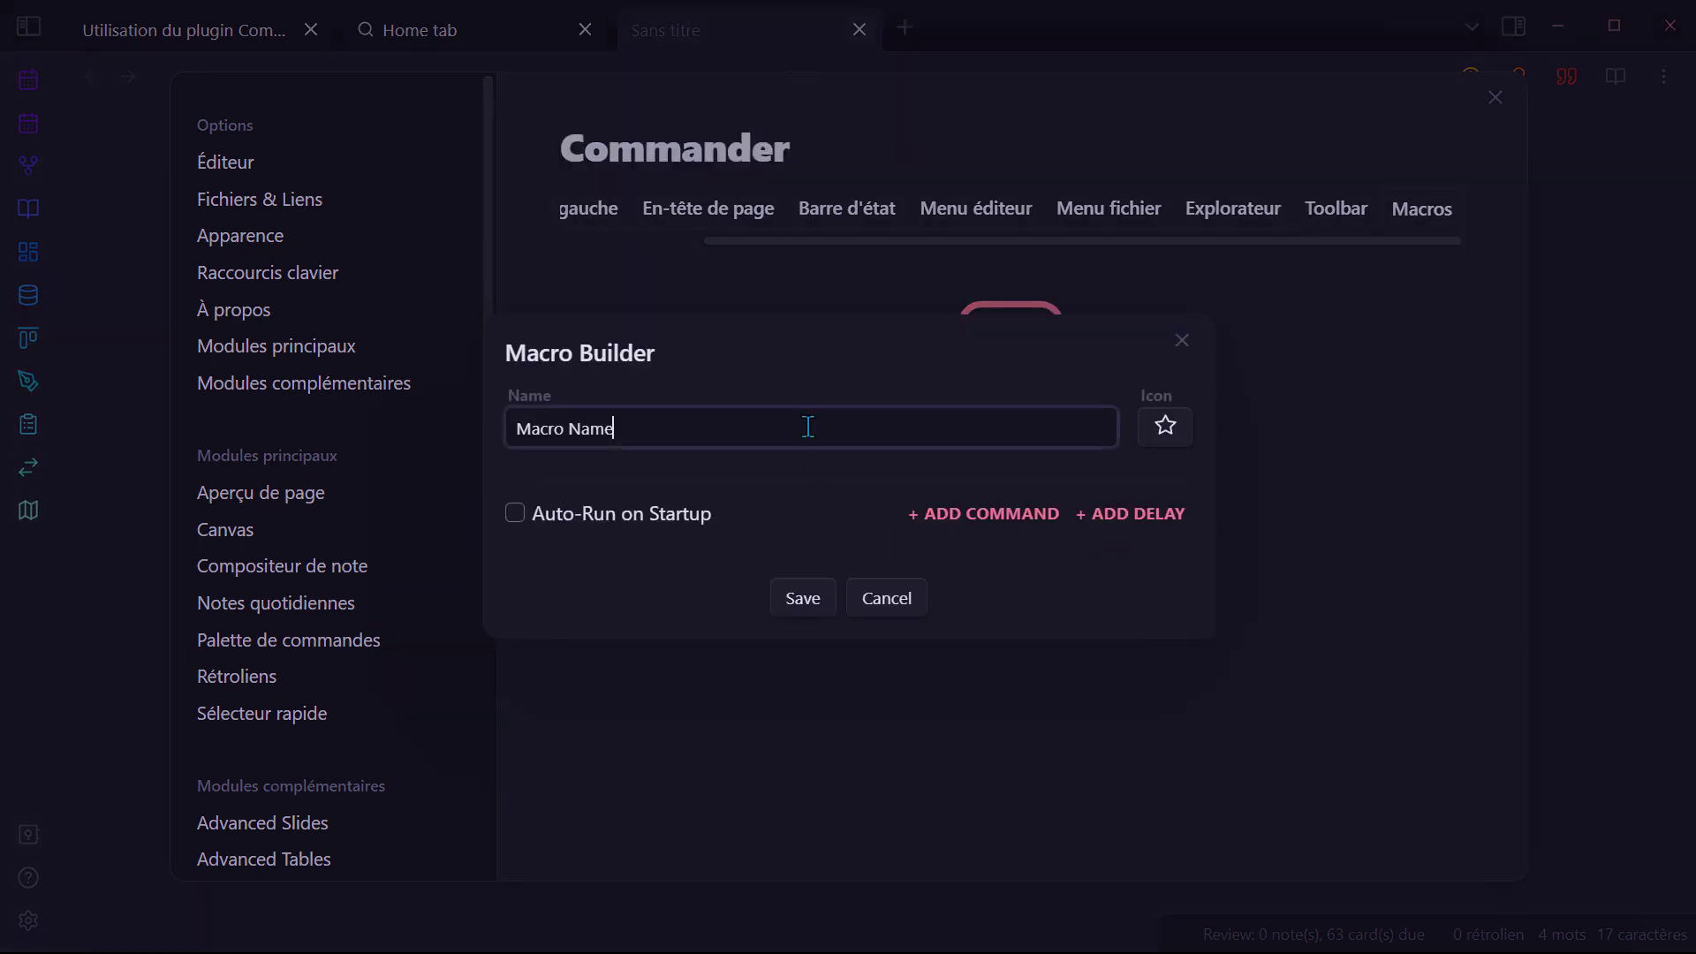
left_click_drag(750, 424, 511, 428)
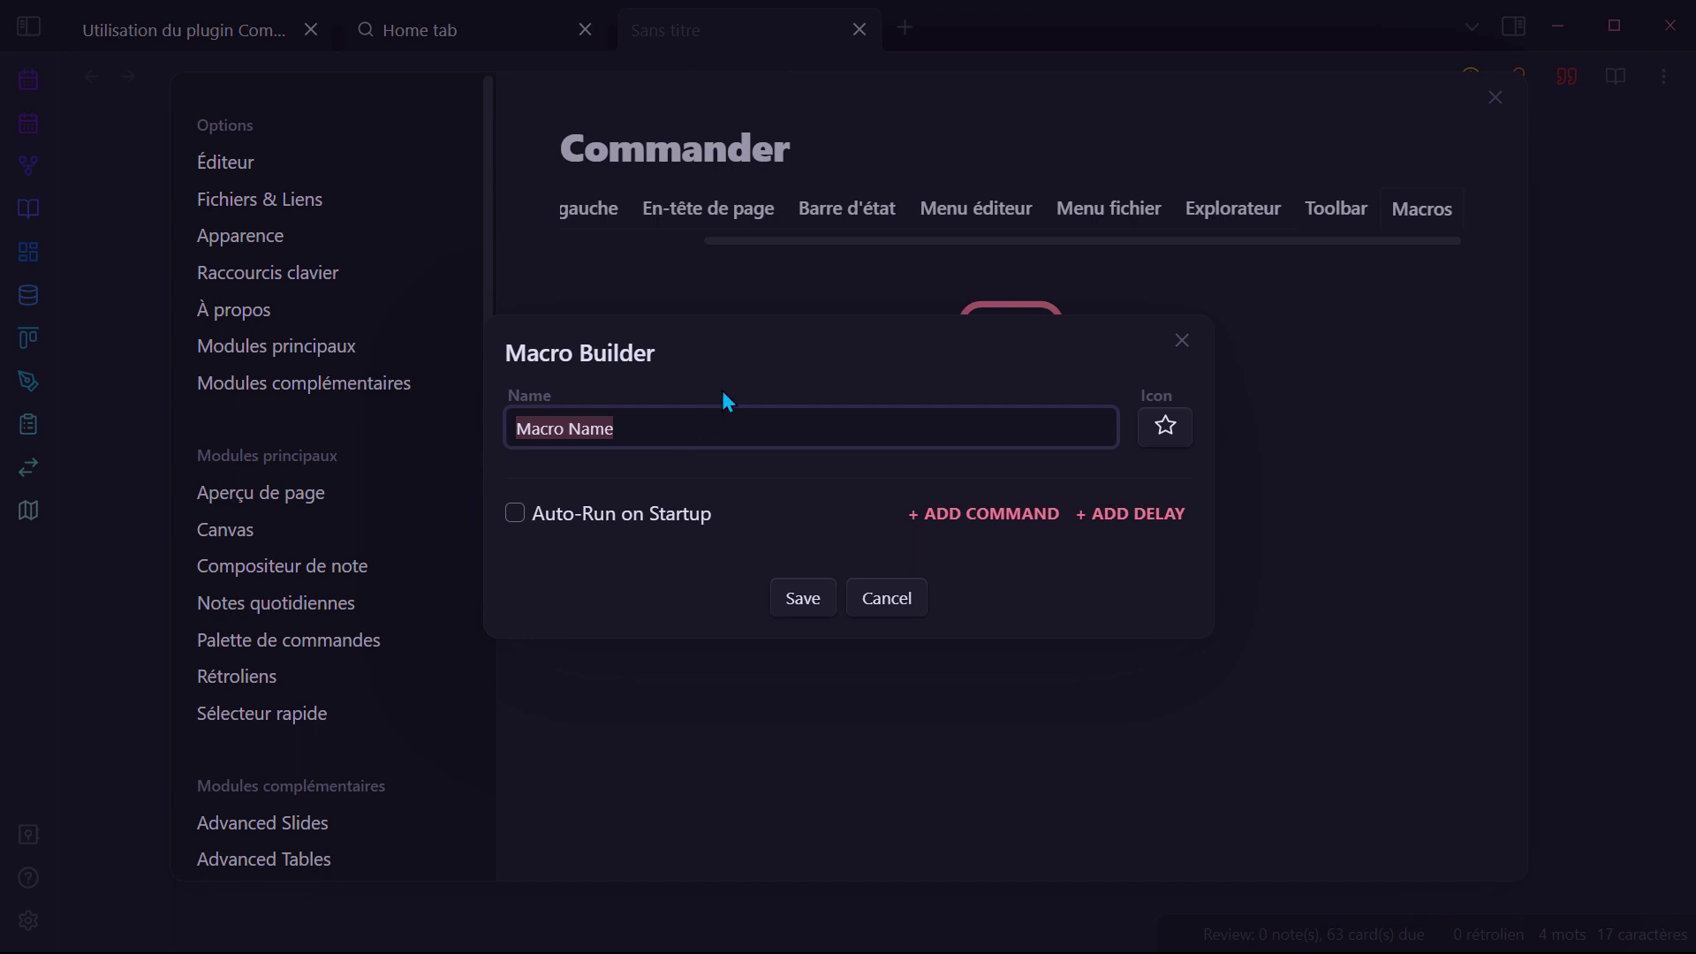
type("Nouvelle note")
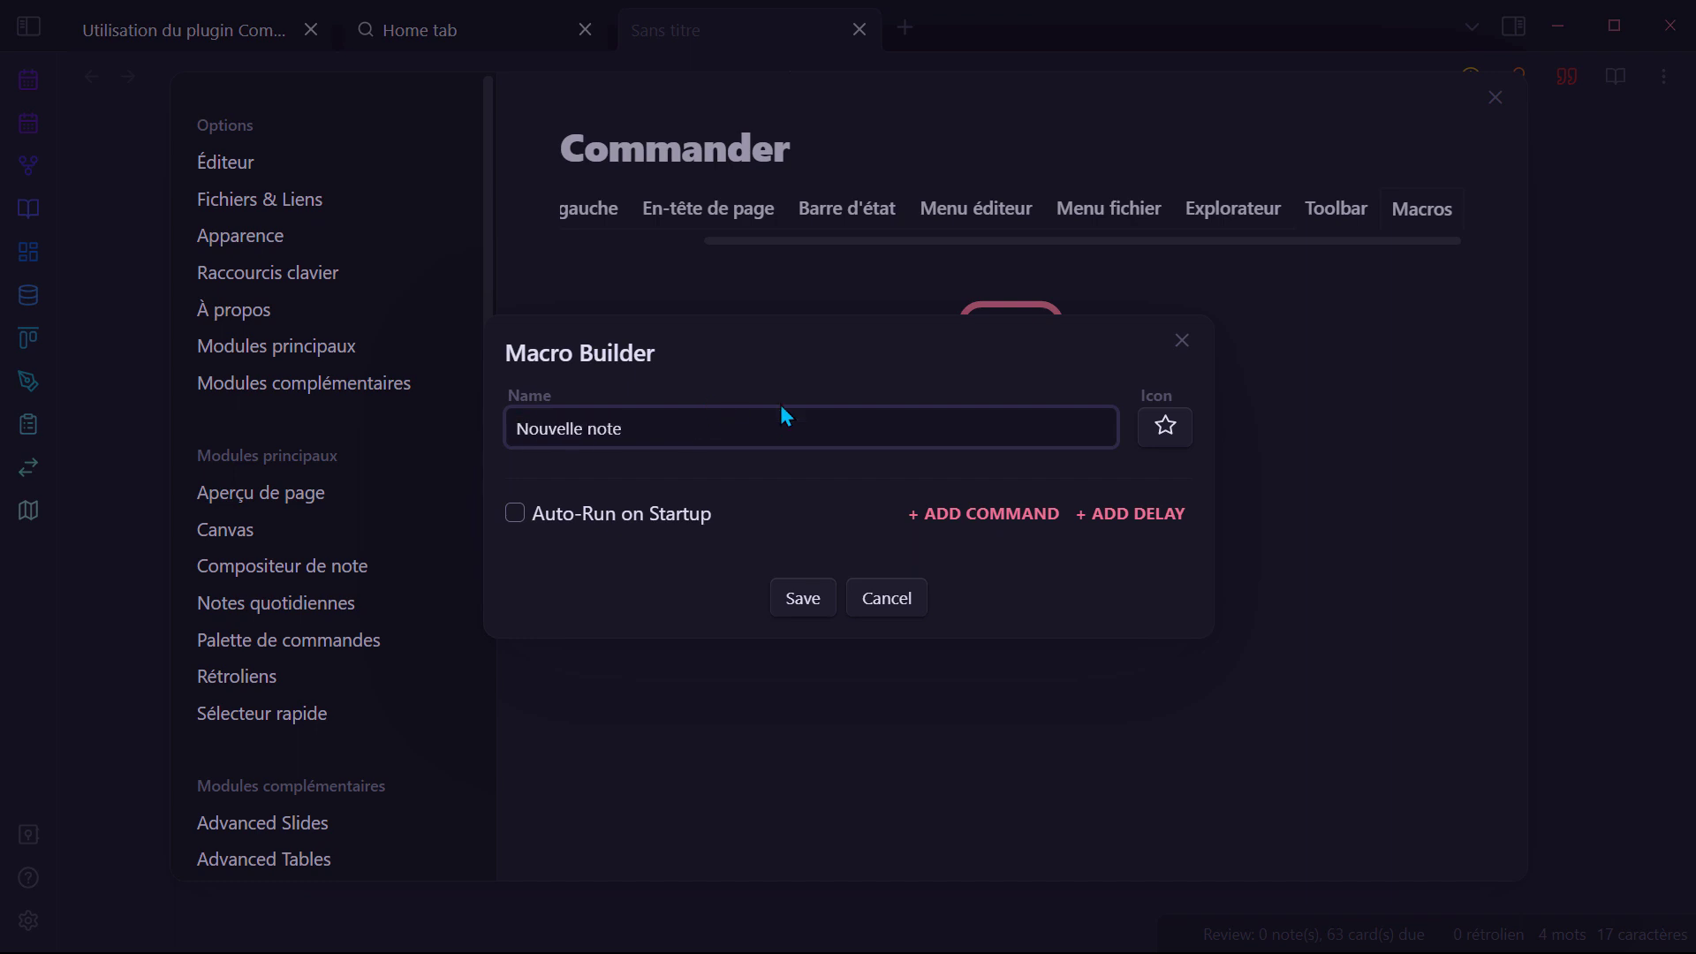
Step: Add the "Create new note in current tab" command followed by a delay to the macro
left_click(989, 519)
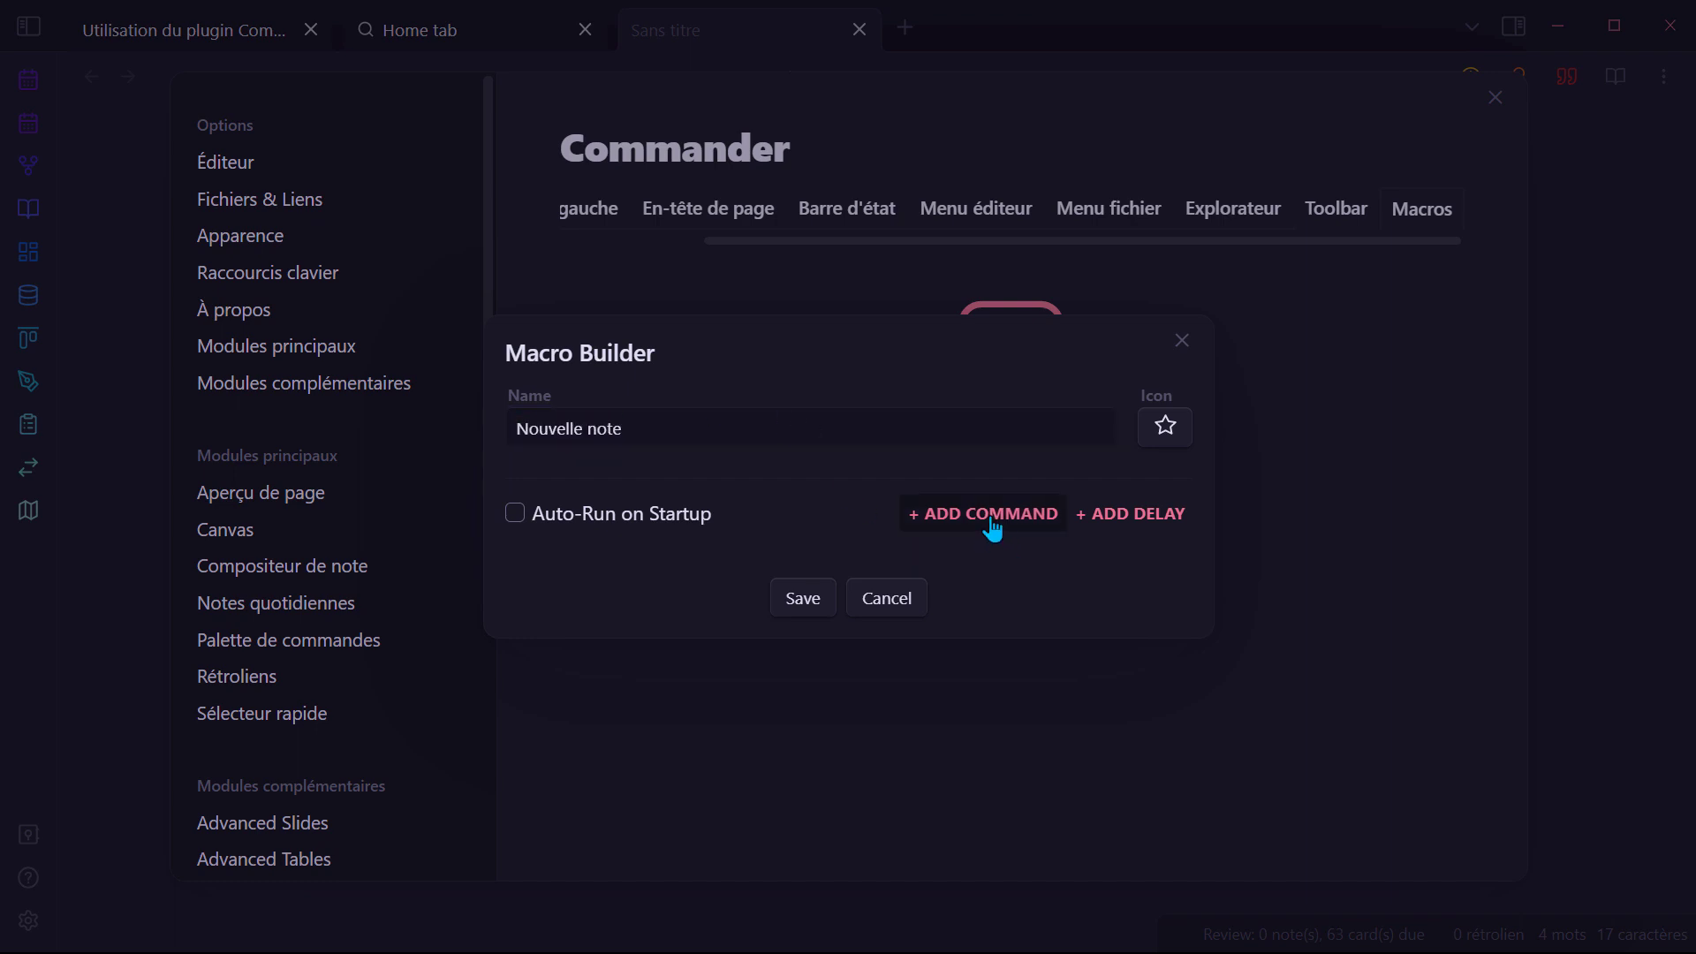
type("new note")
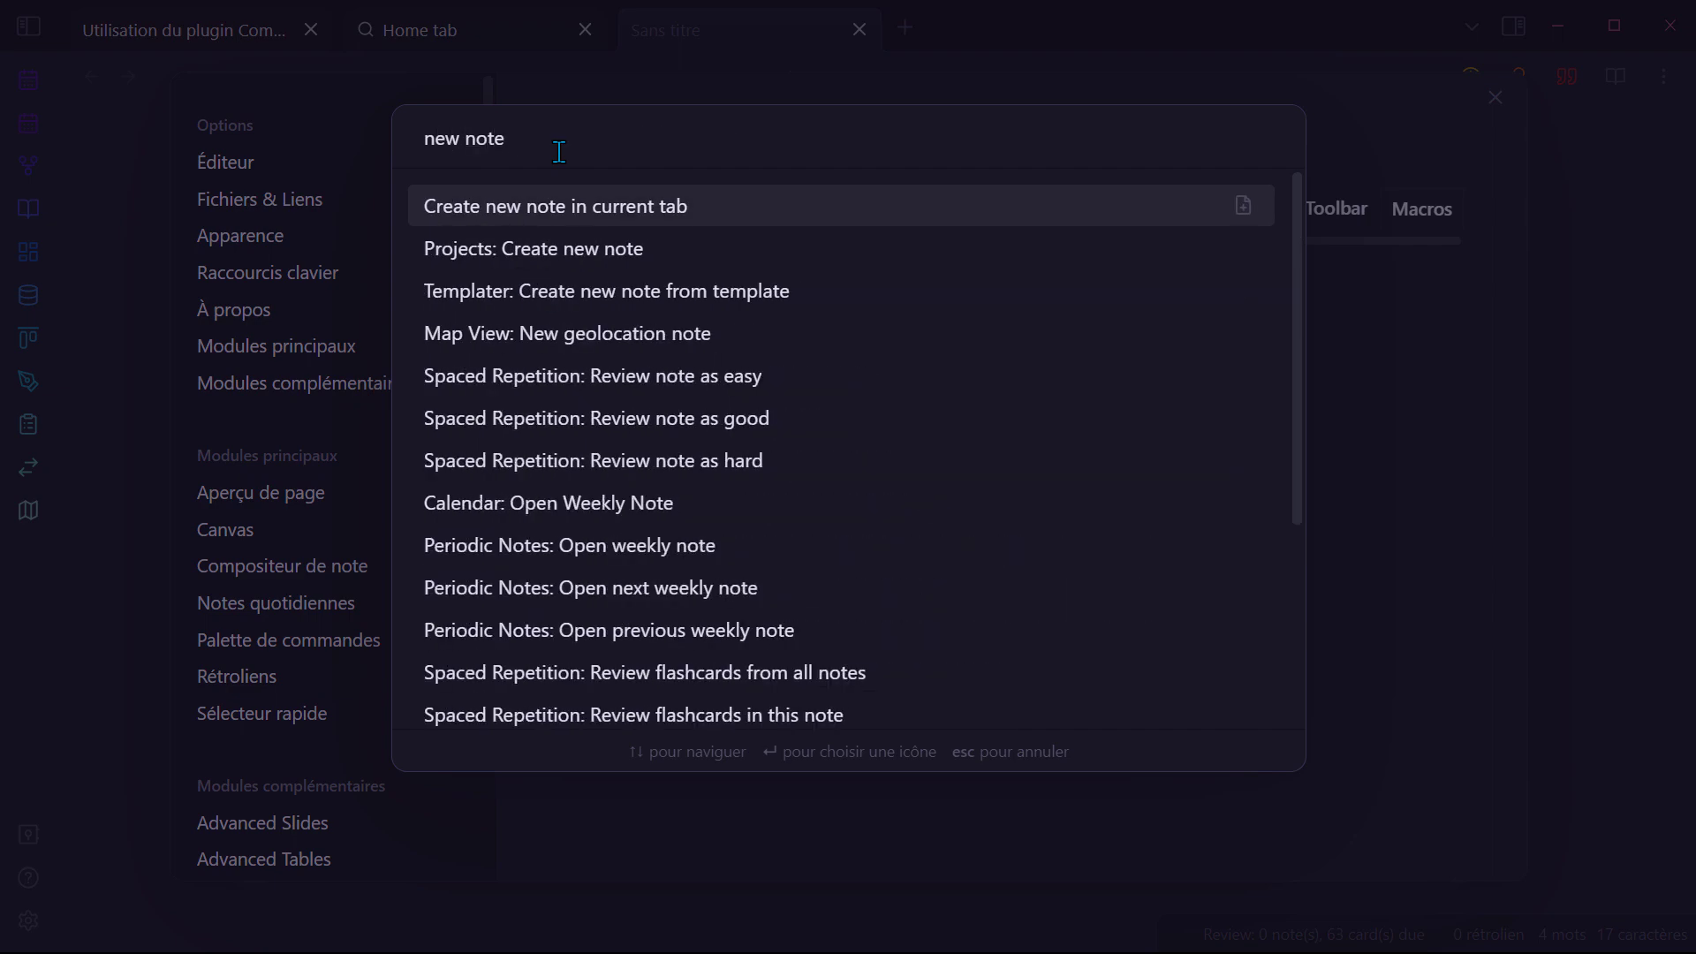
key("Return")
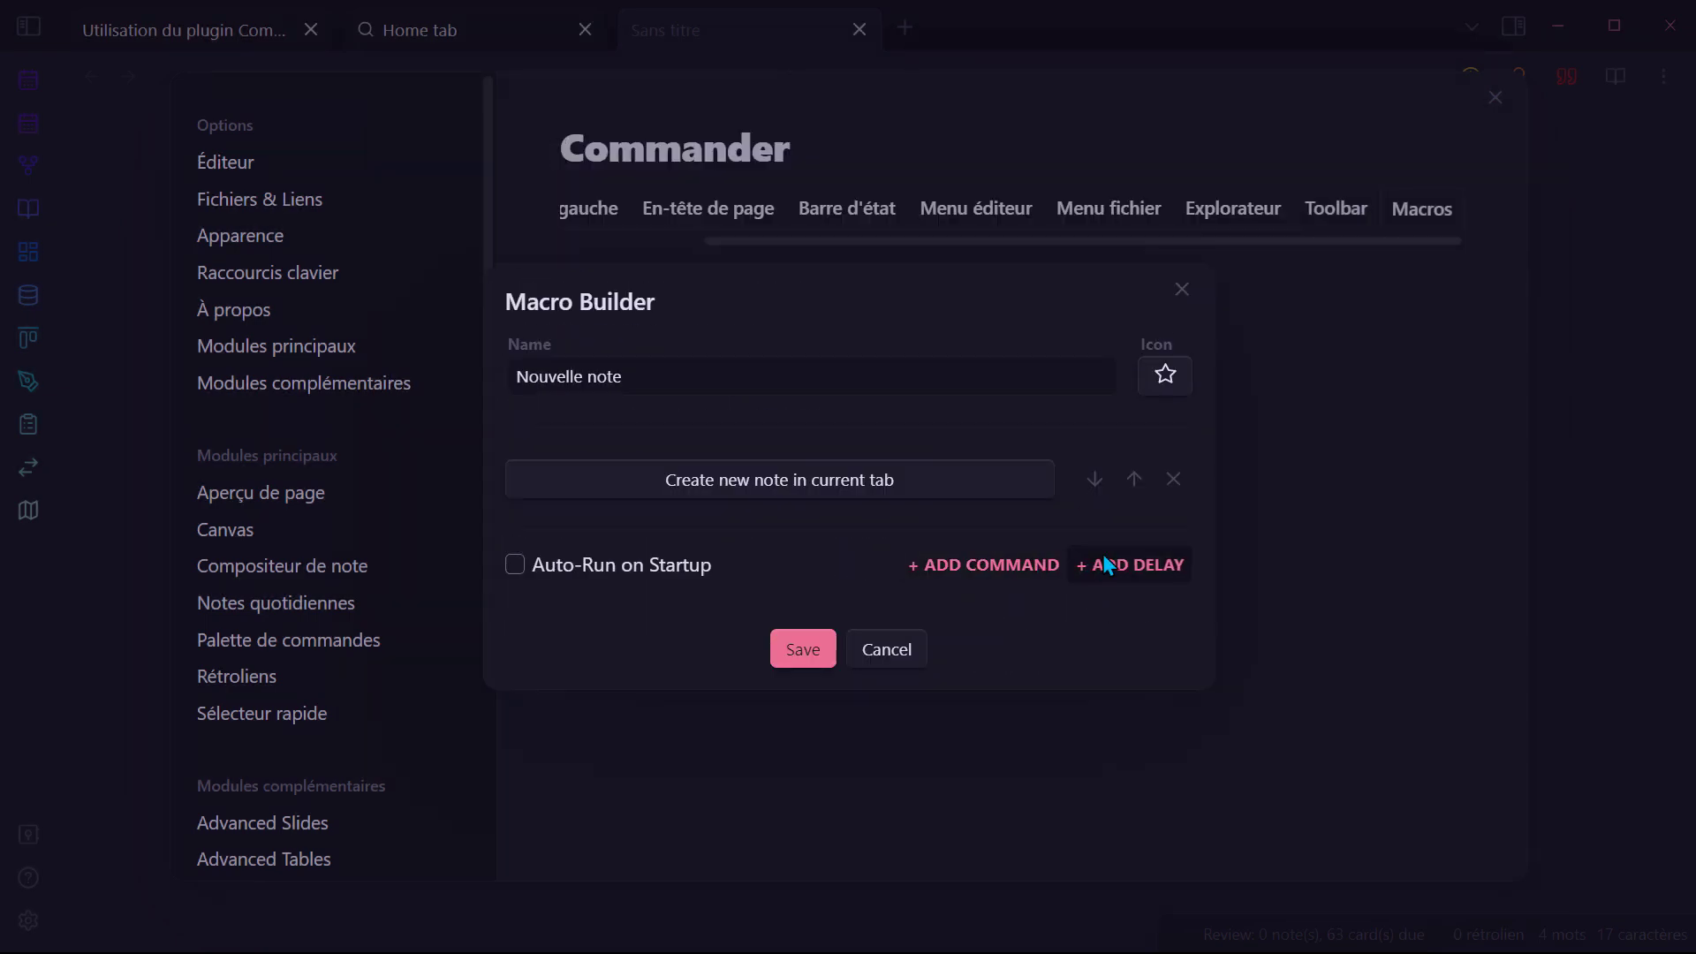
left_click(1103, 558)
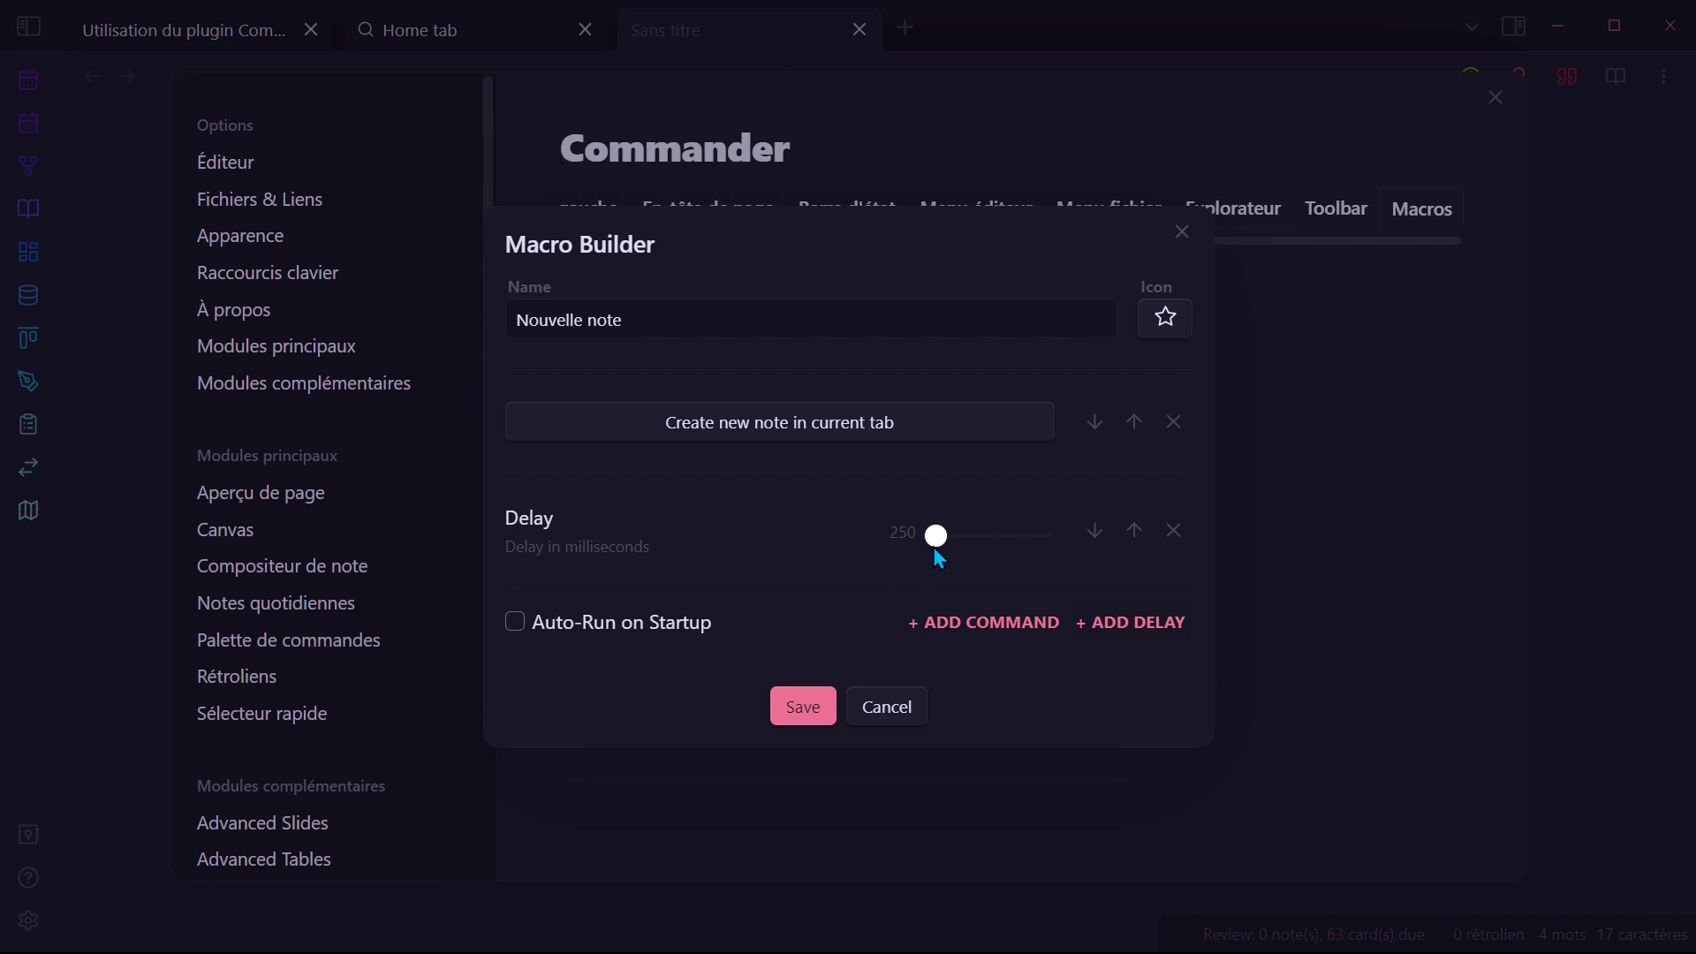
left_click_drag(939, 550, 941, 554)
Step: Add the "Insérer une mise en avant (callout)" command to the macro after the delay and save the macro
left_click(966, 630)
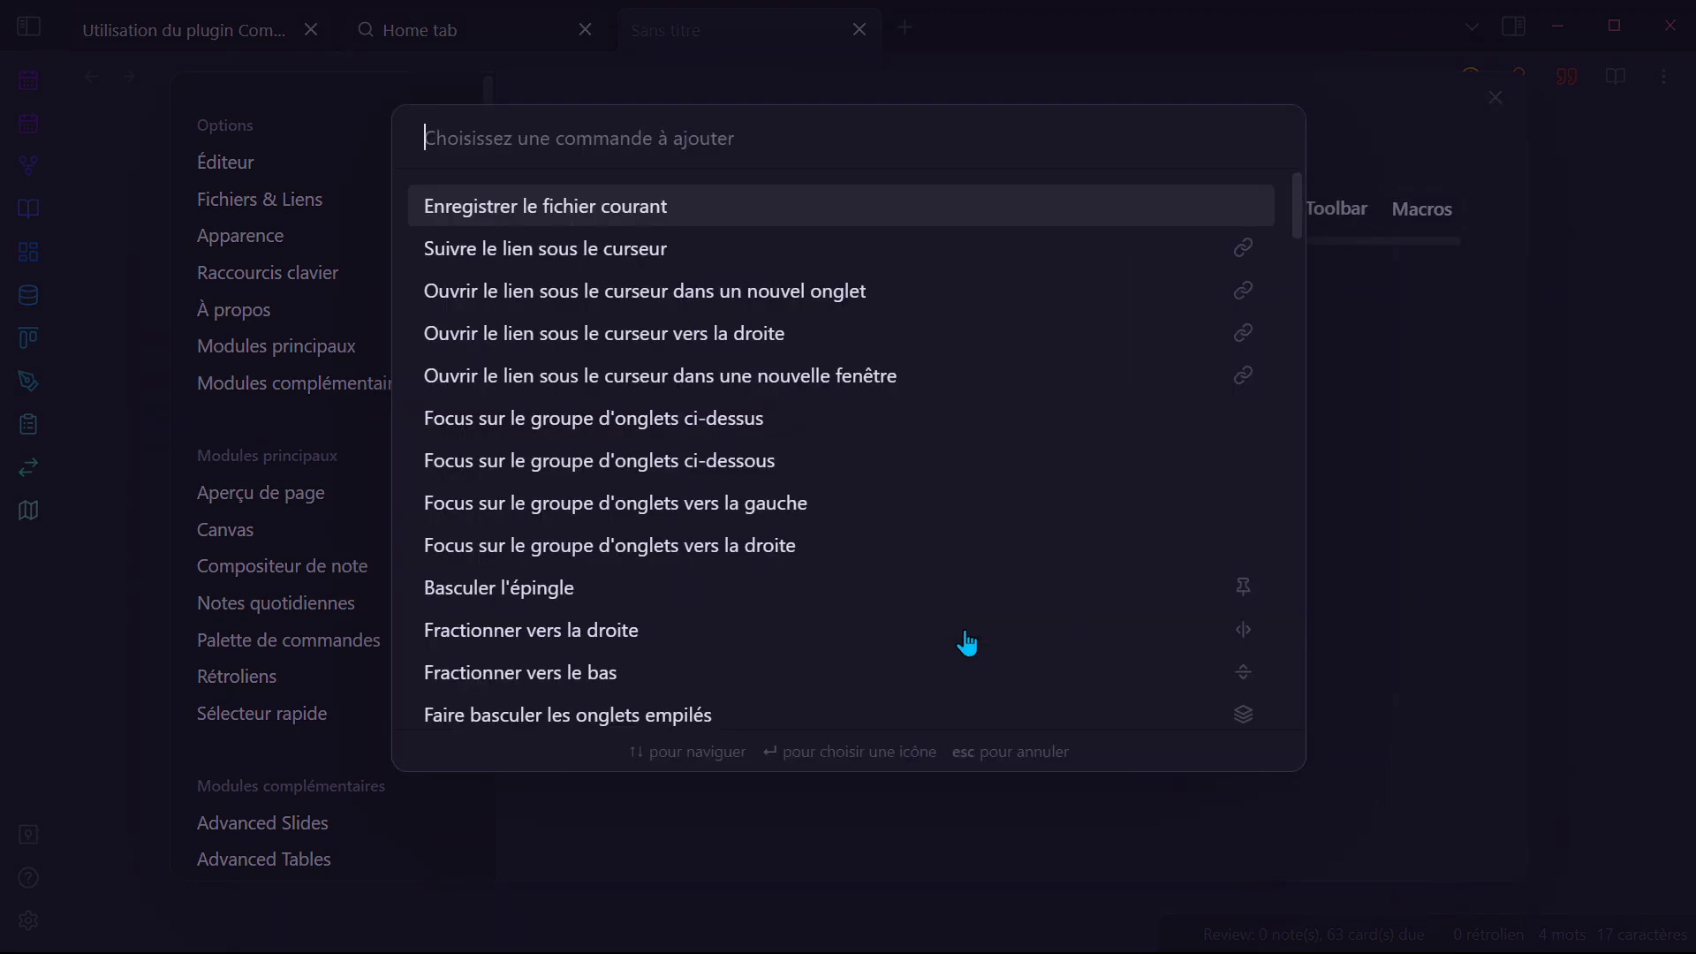
type("callout")
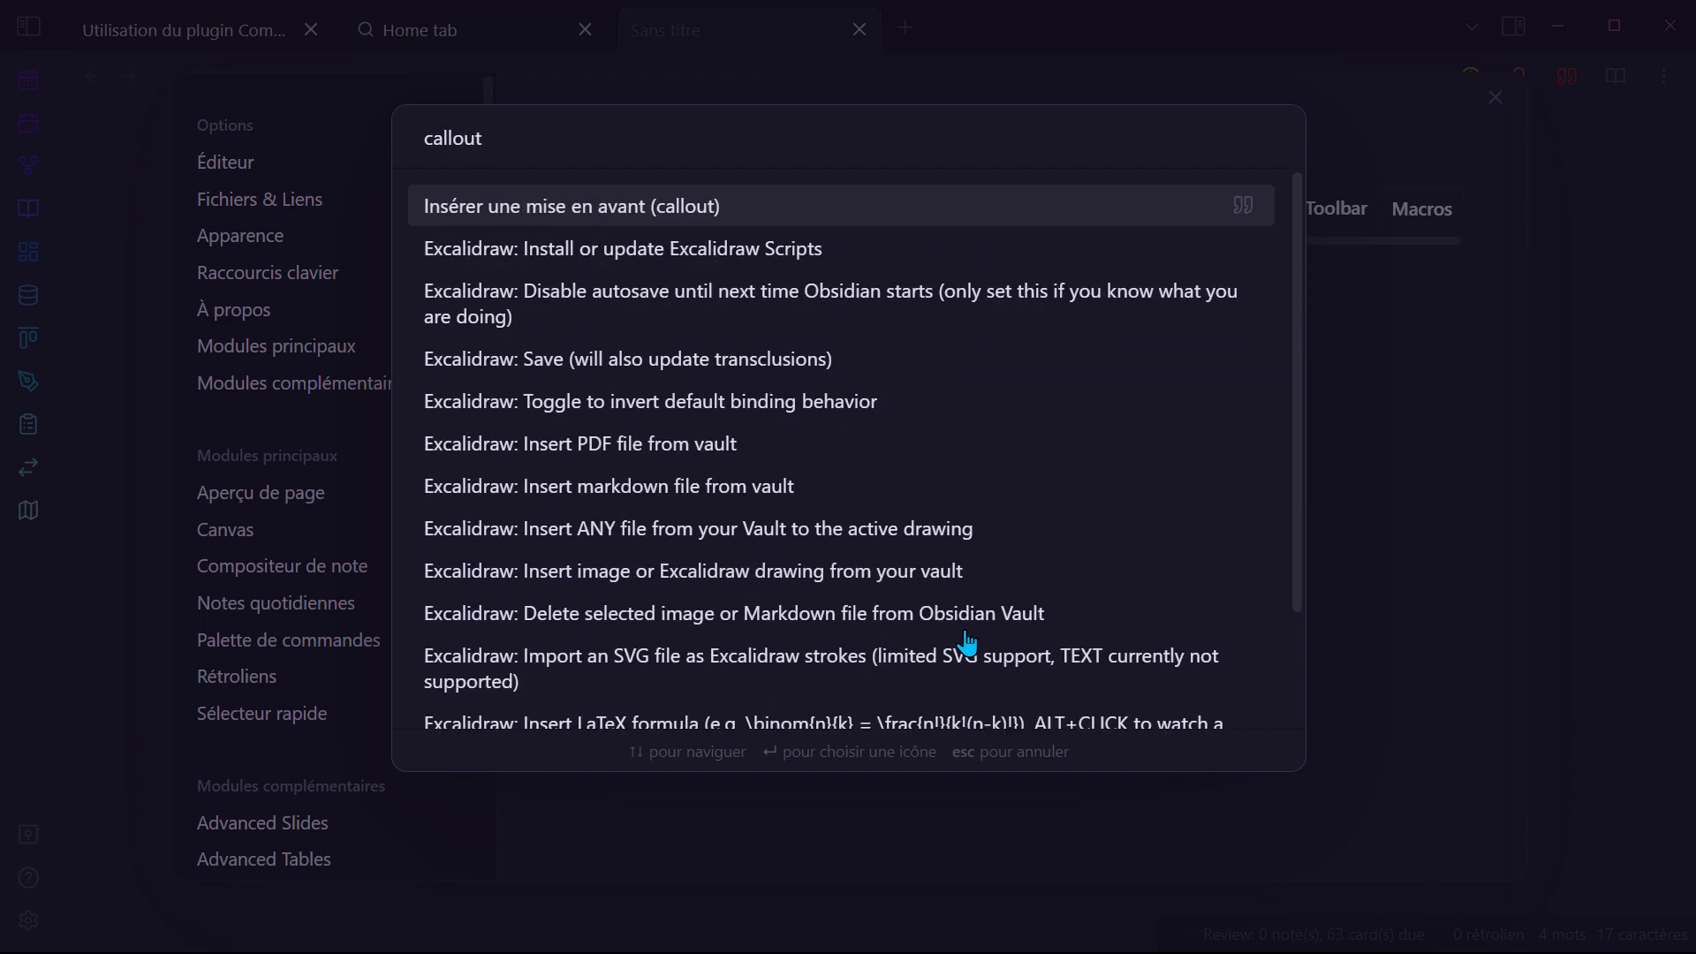
key("Return")
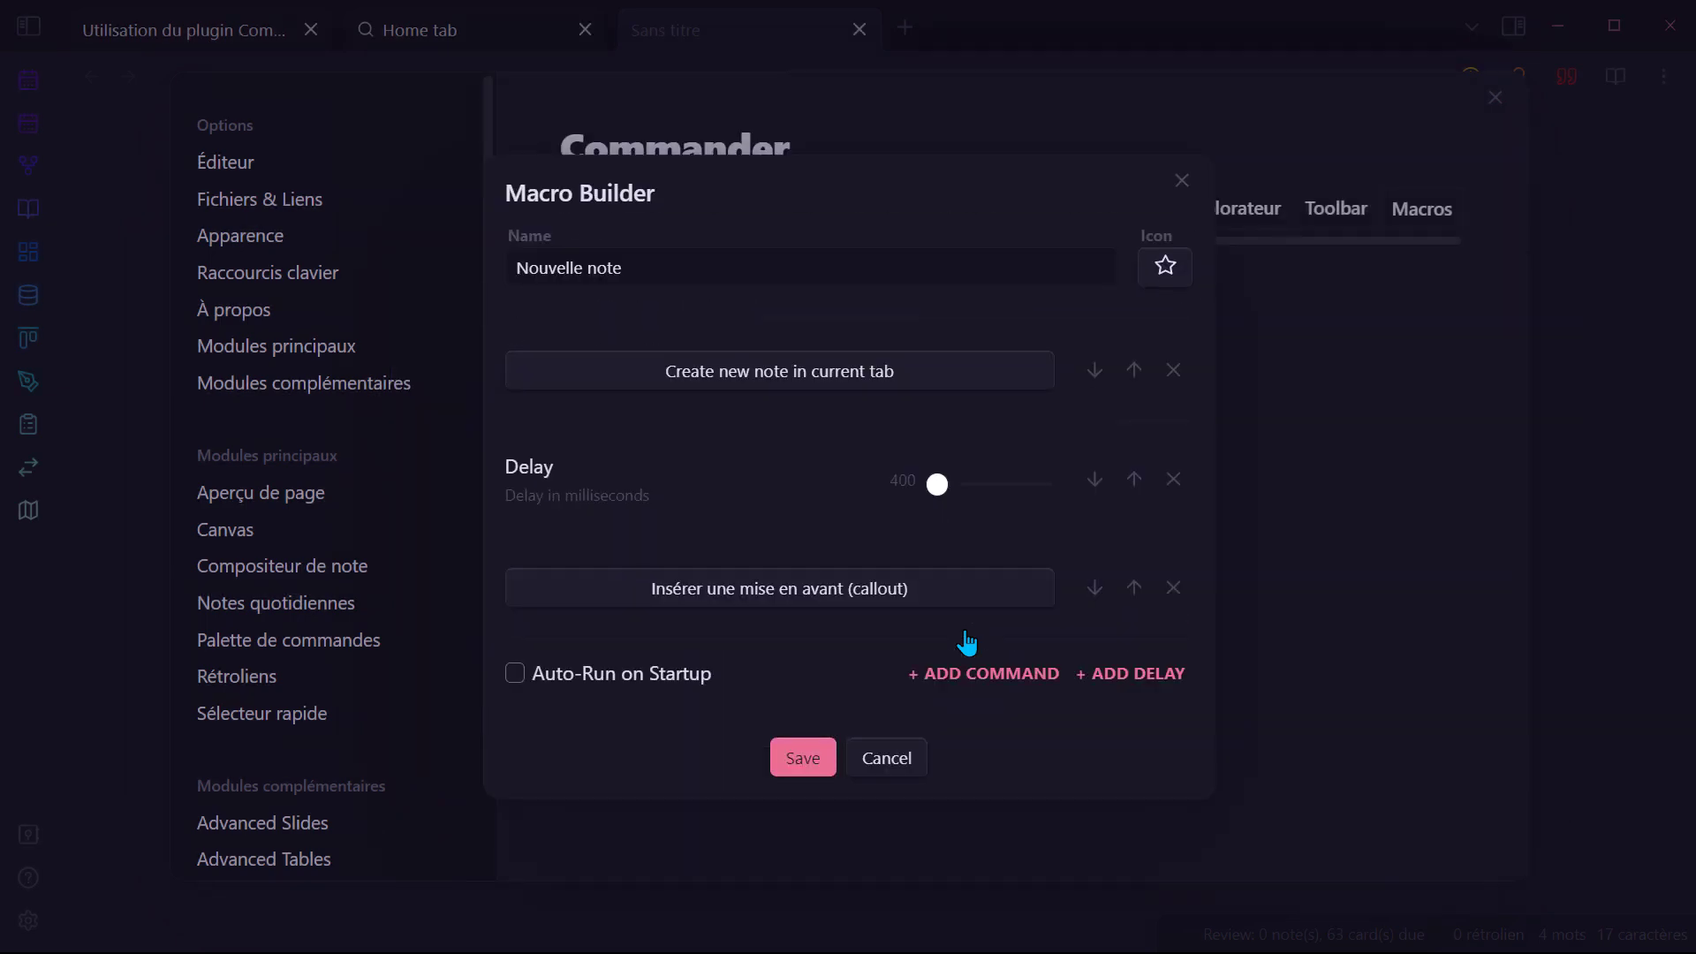
left_click(793, 768)
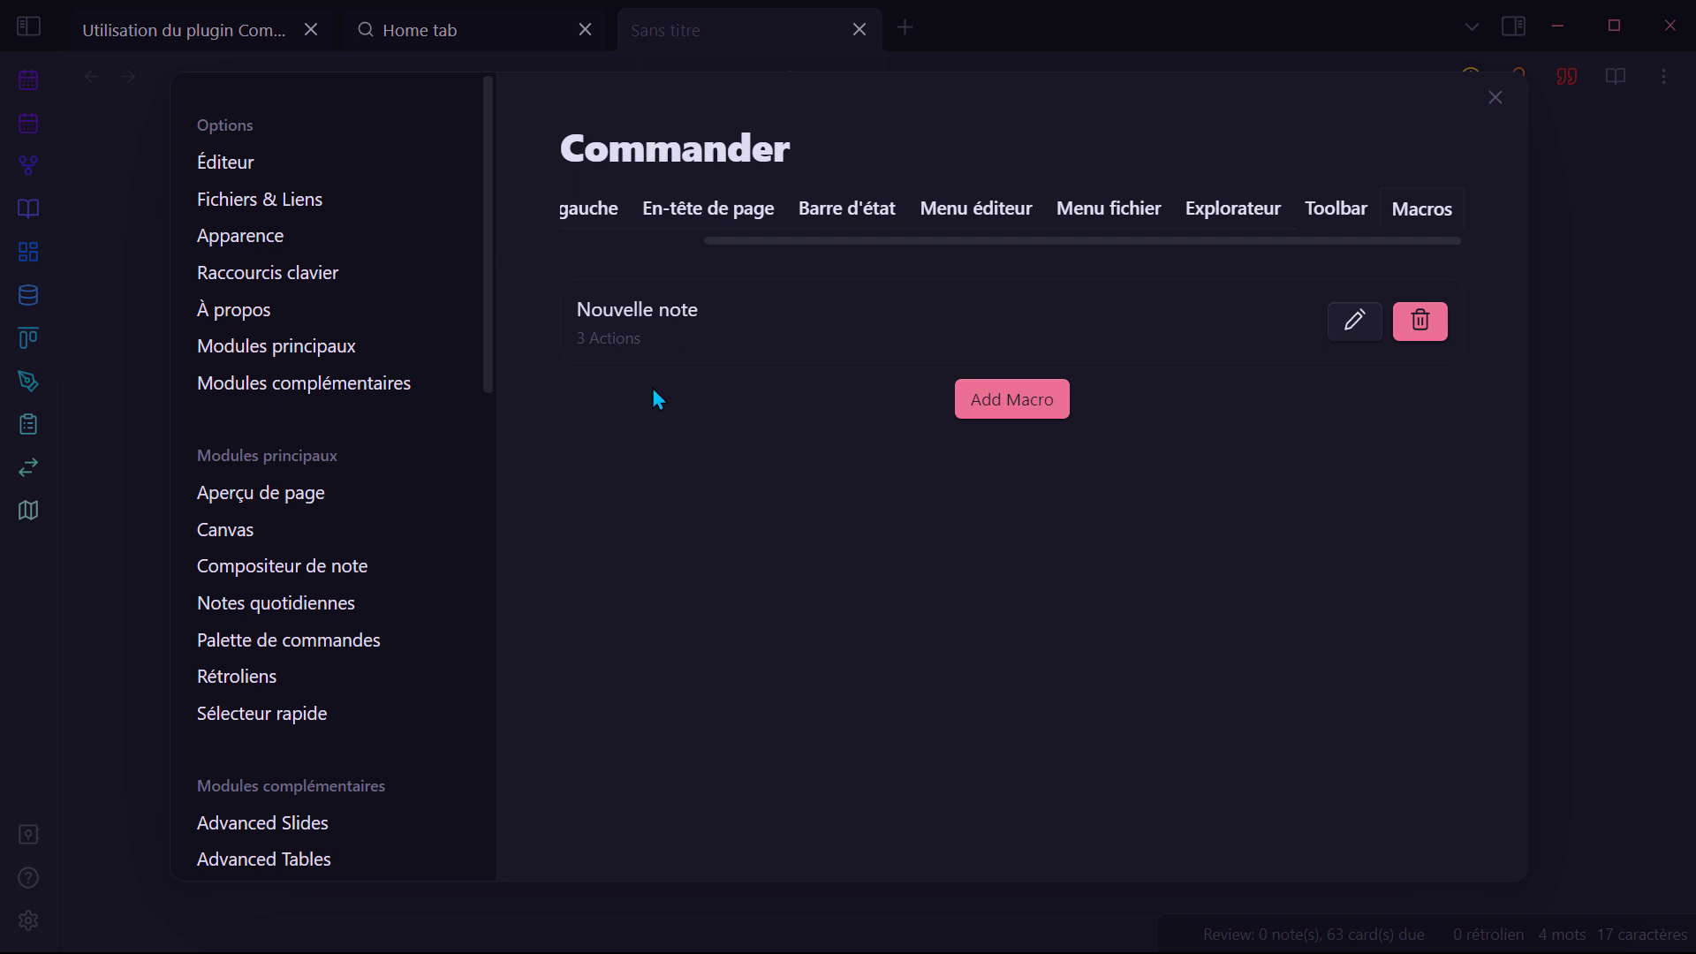
Step: Add the "Commander: Nouvelle note" command to the page header with the Album icon, keeping its default name
left_click(645, 223)
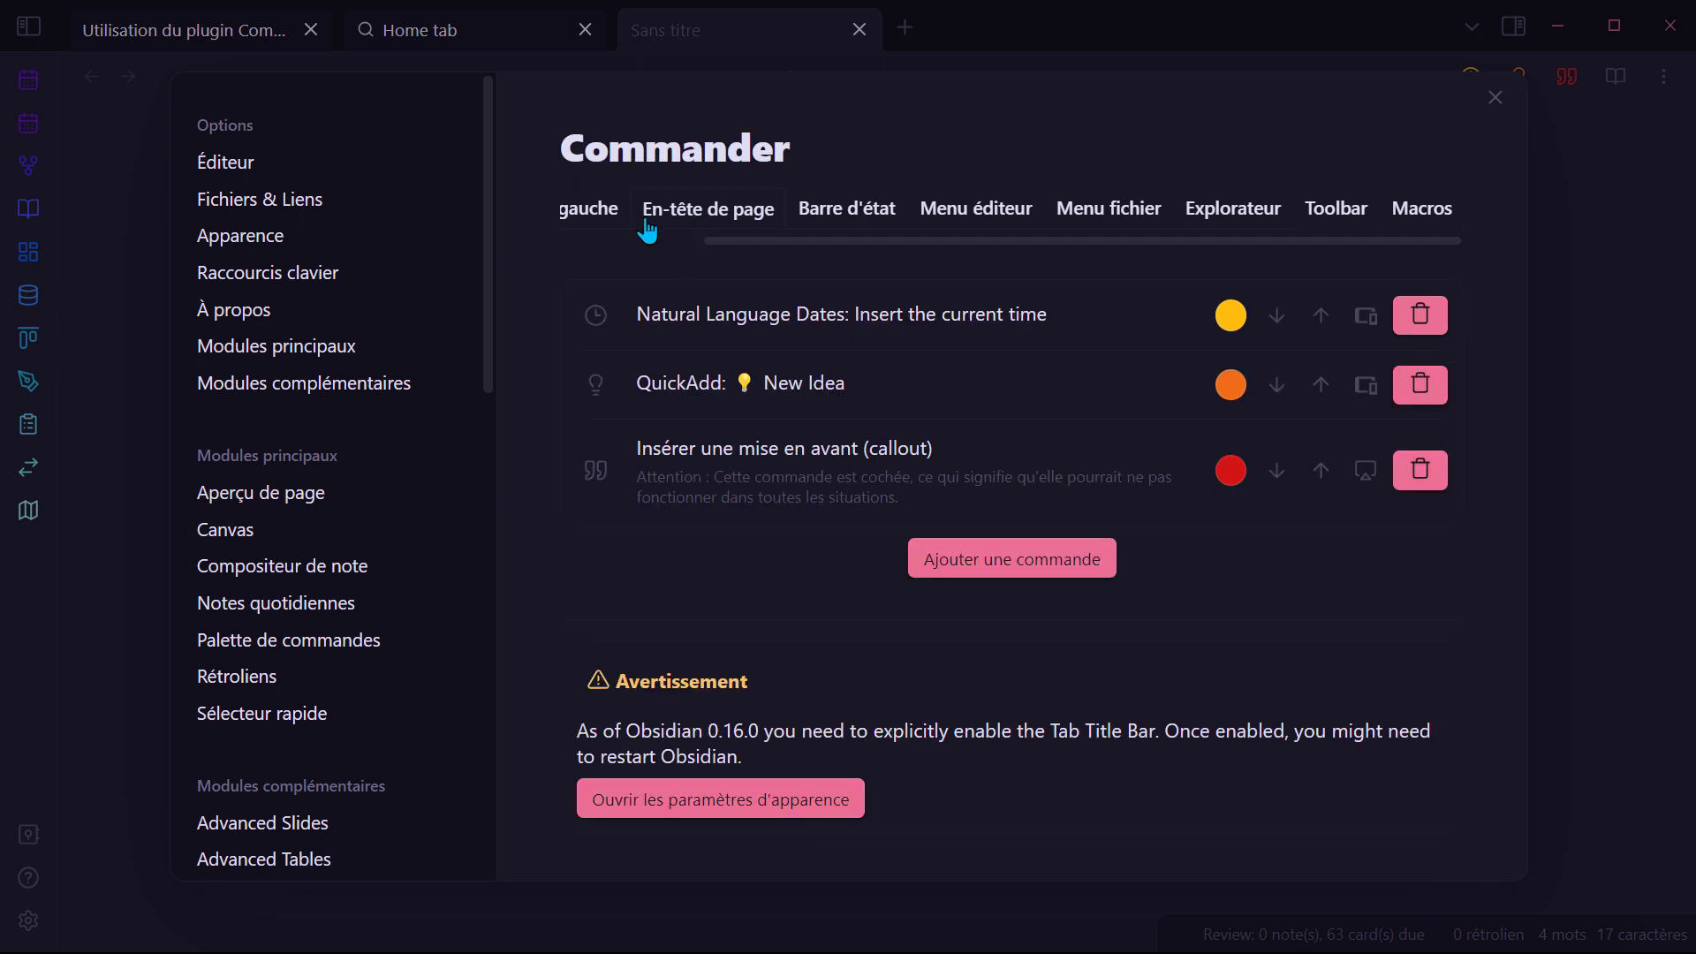
left_click(594, 217)
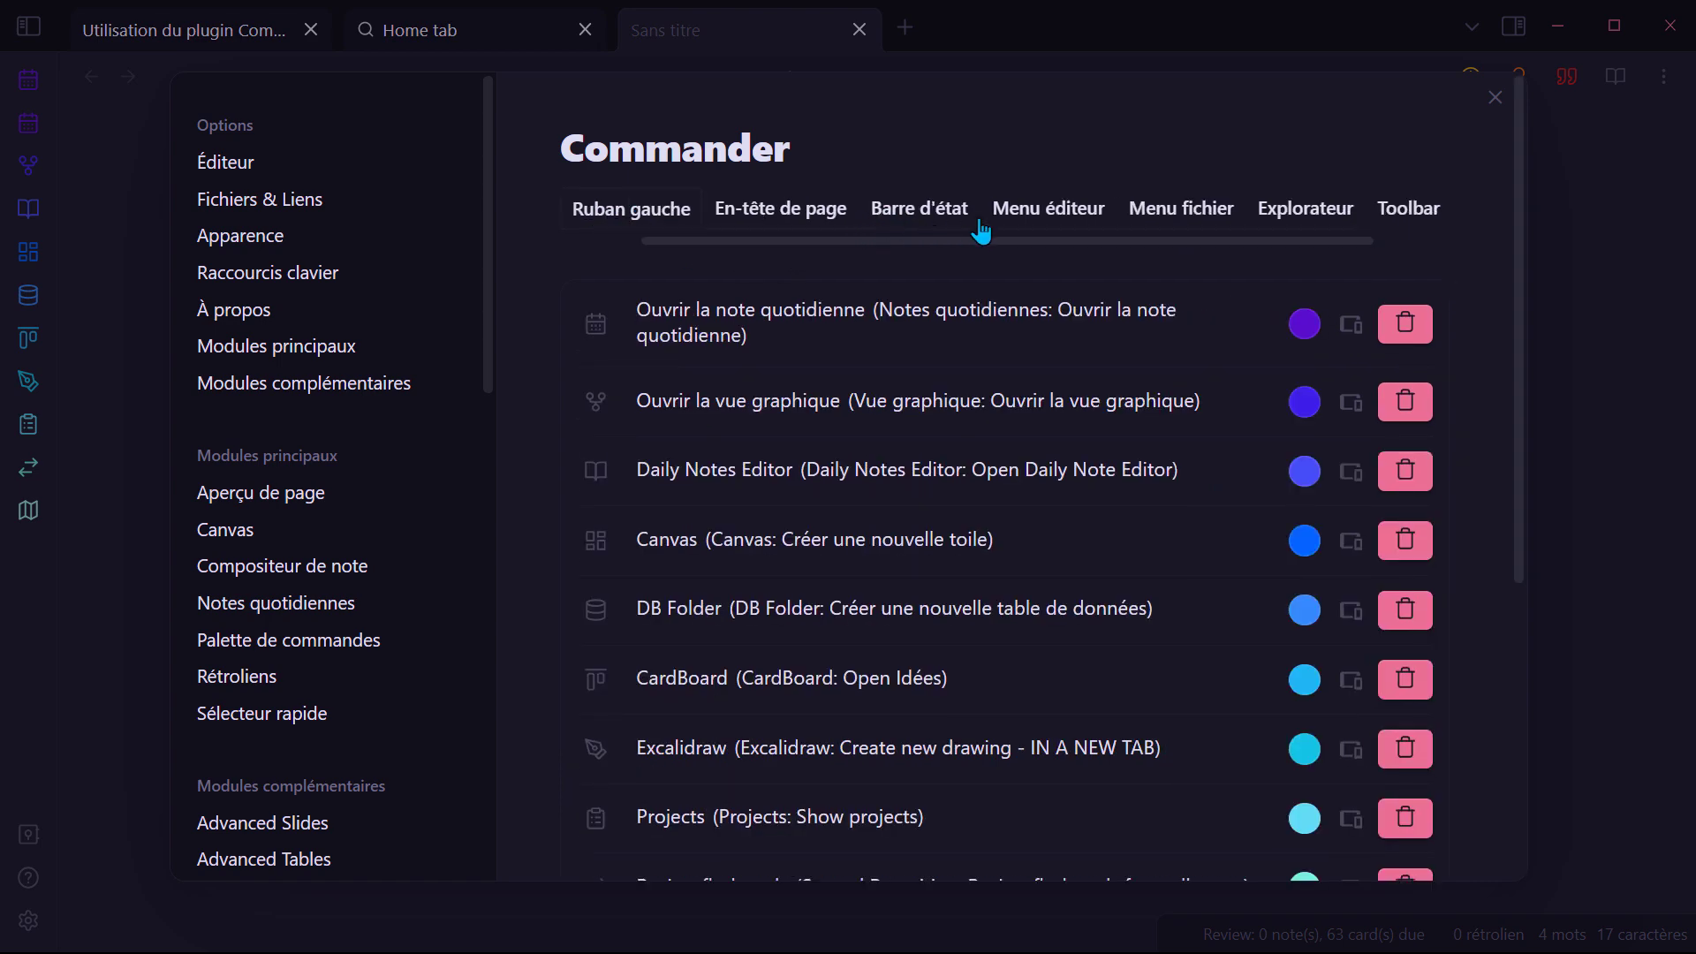
left_click(774, 217)
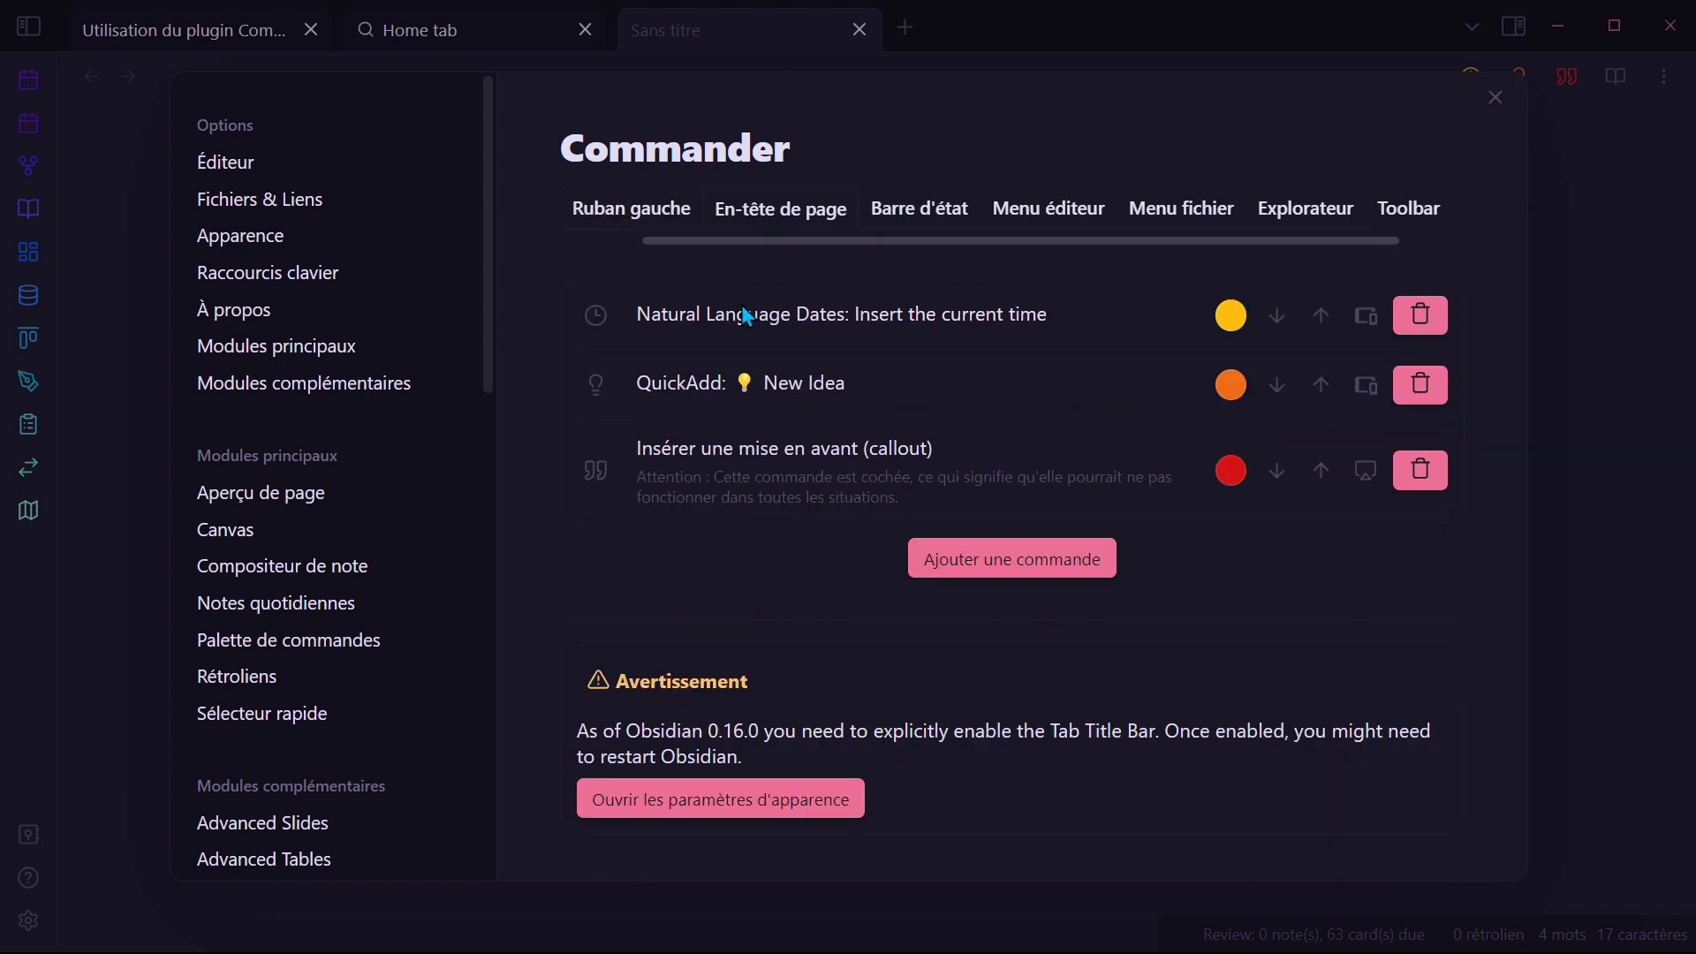
left_click(1026, 566)
type("nouvel")
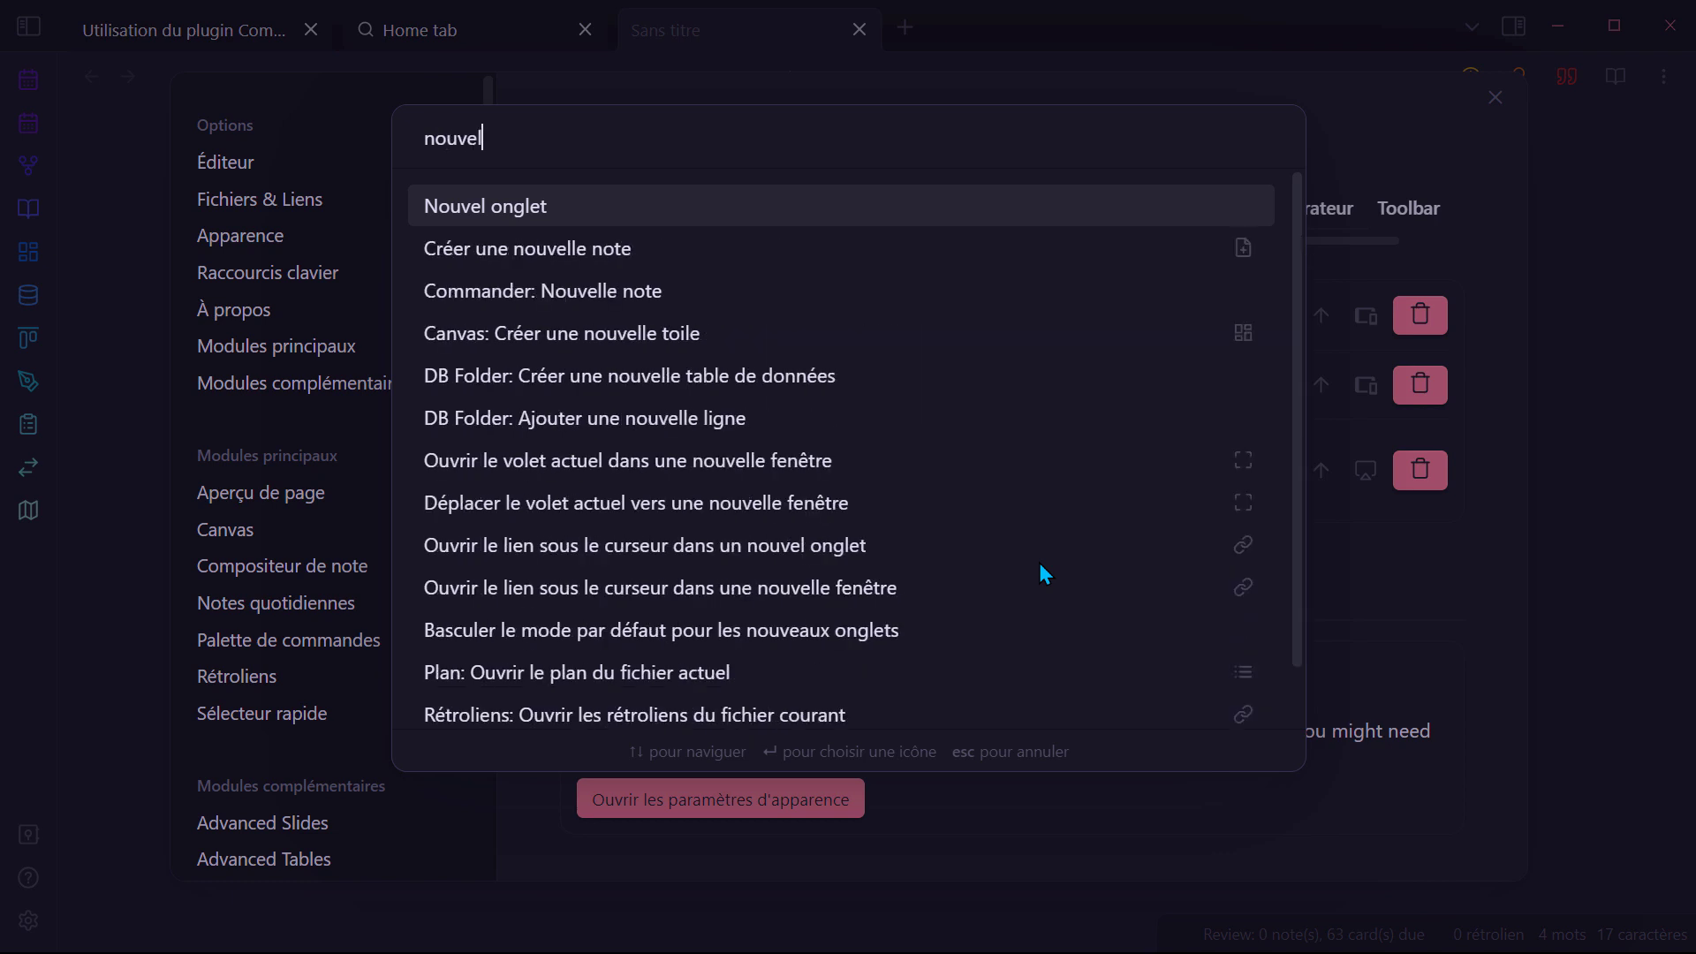
type("le")
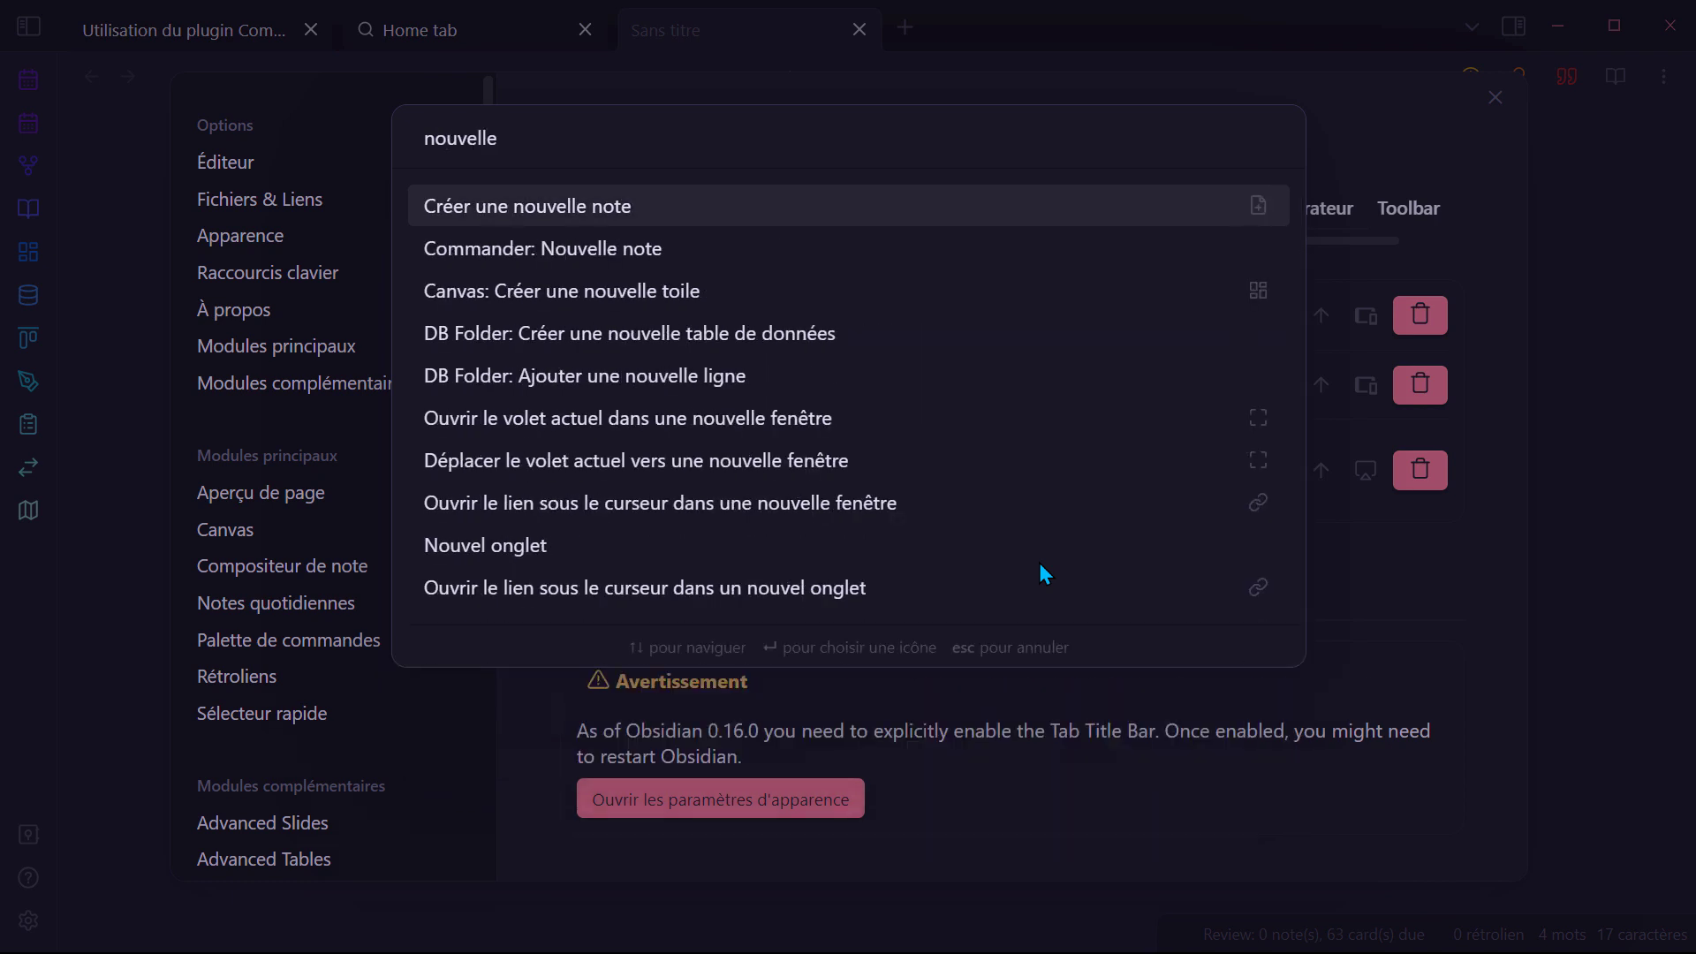
key("Down")
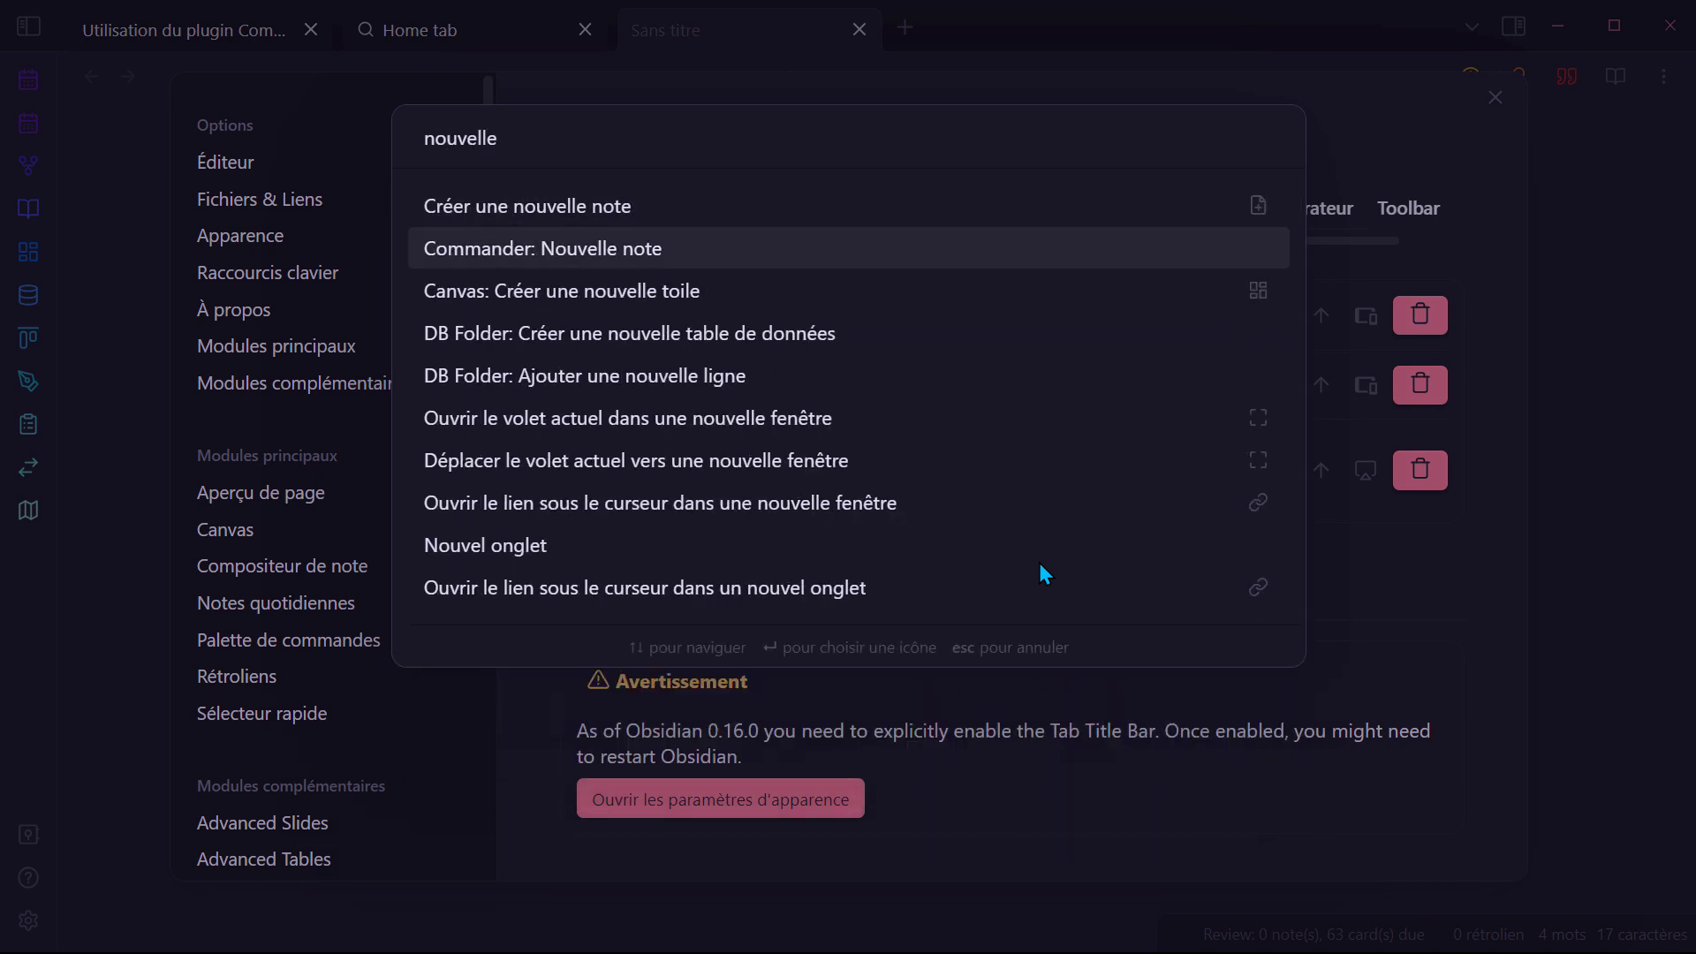
key("Return")
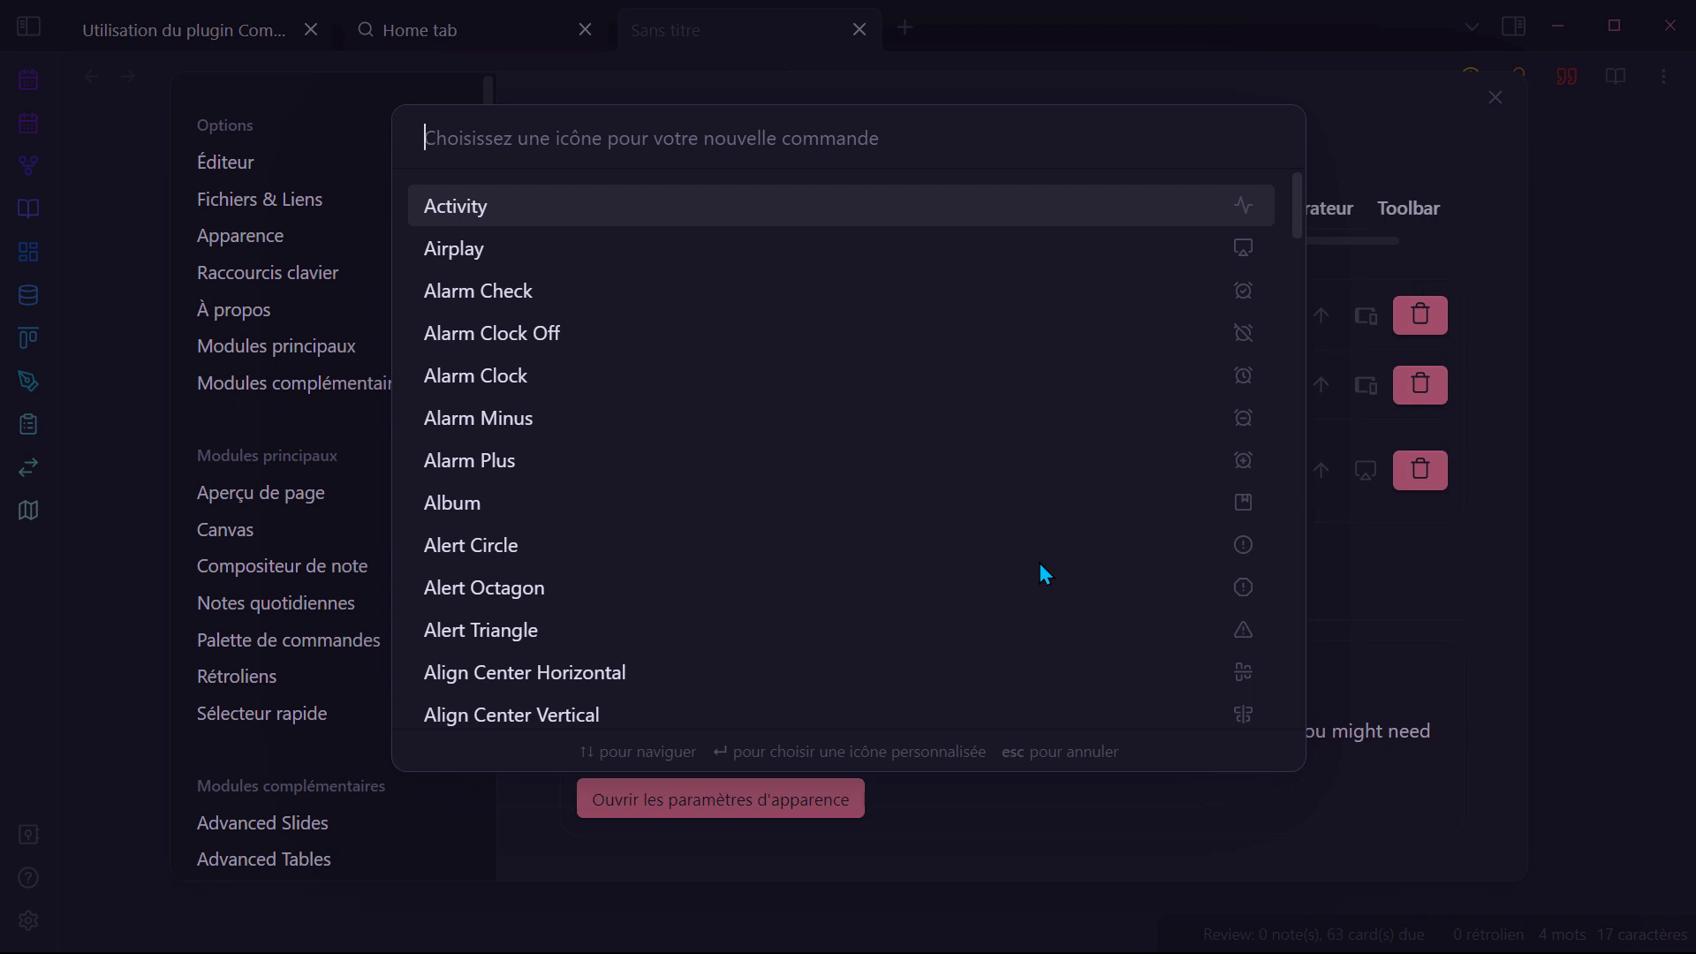
left_click(596, 506)
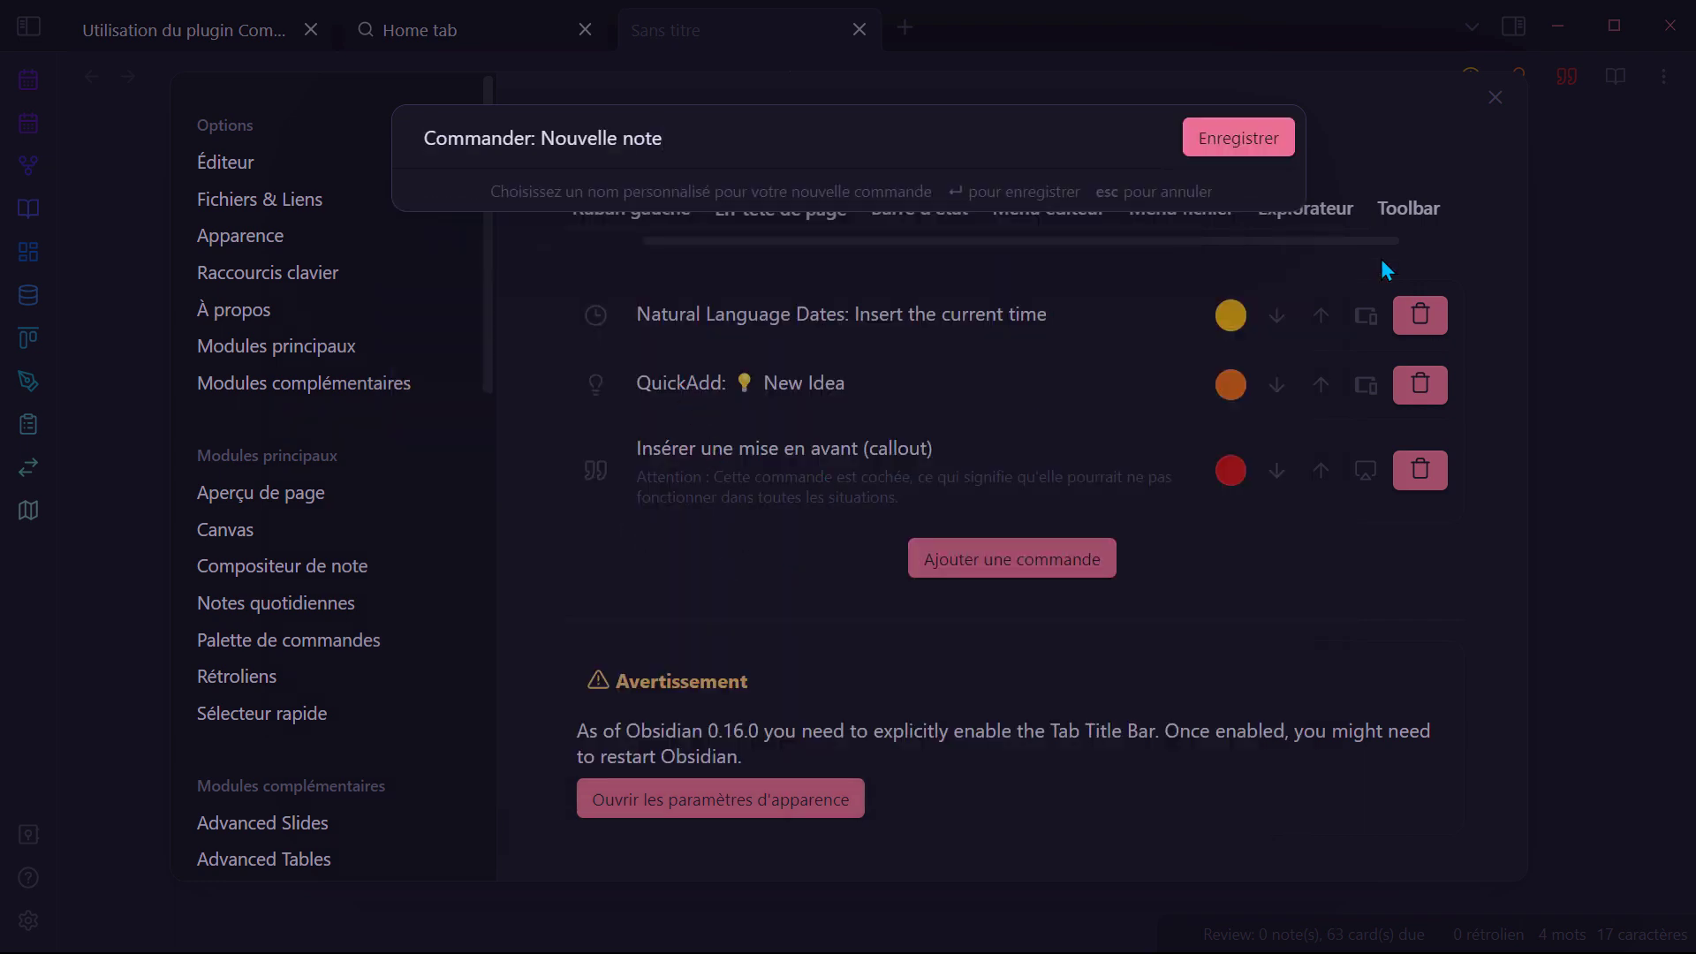
left_click(1237, 140)
Step: Set the icon colour of the "Commander: Nouvelle note" page header command to purple
left_click(1216, 556)
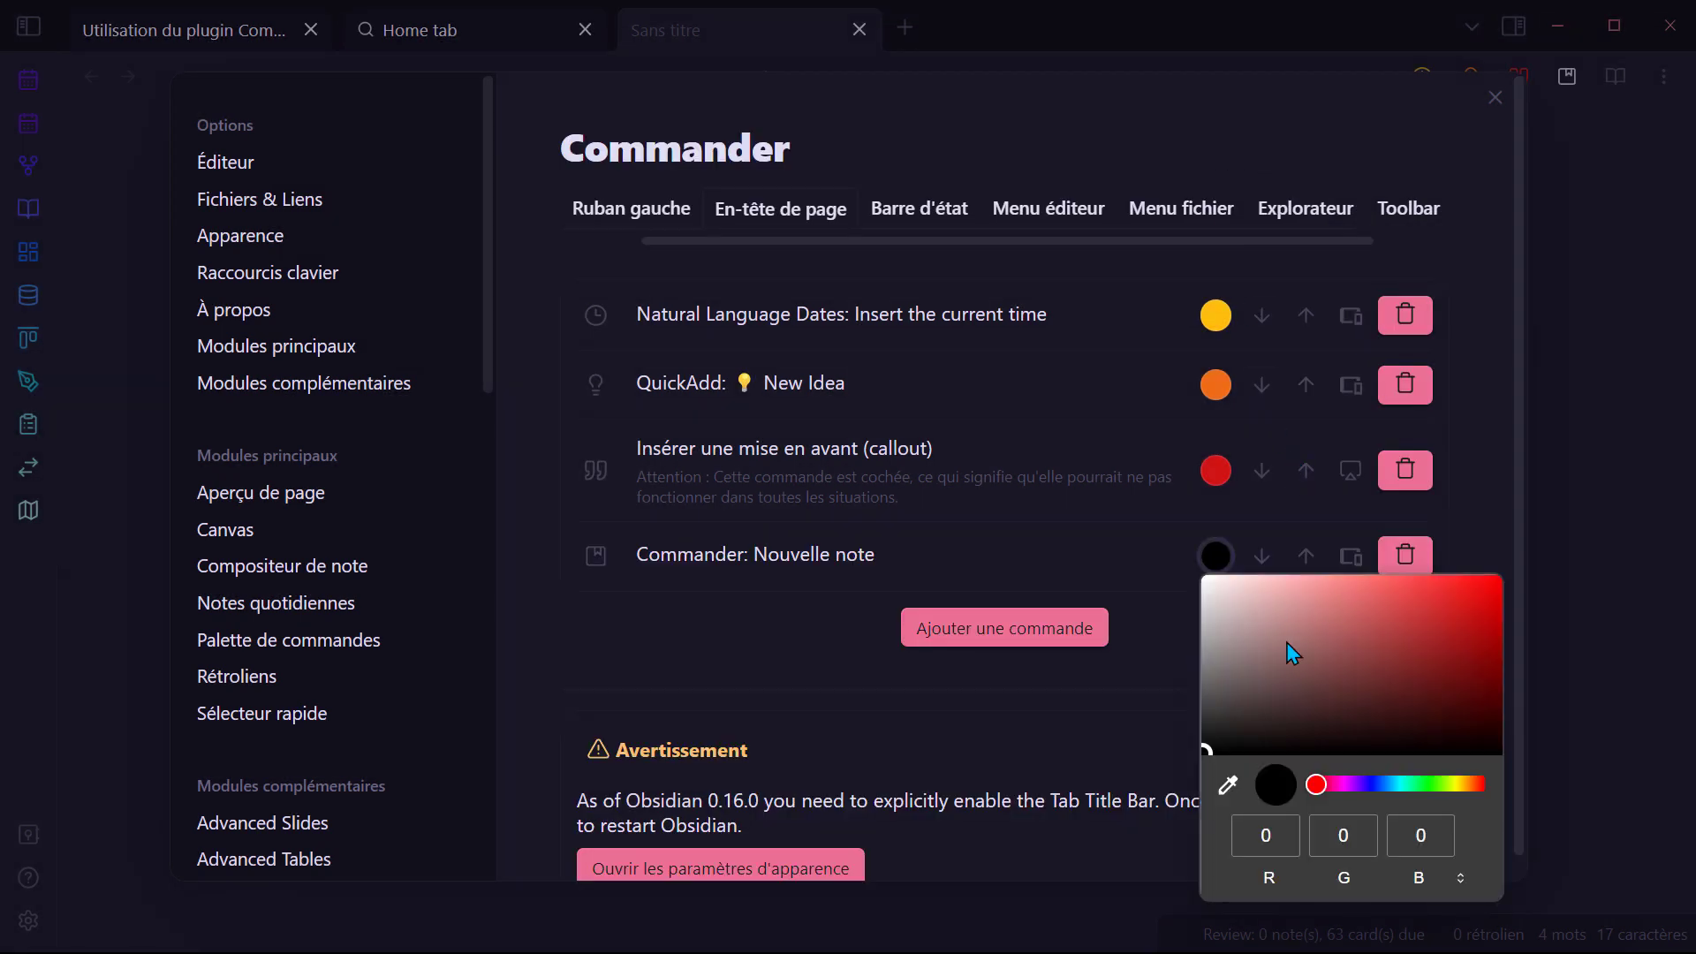
left_click_drag(1333, 783, 1353, 784)
left_click_drag(1429, 664, 1460, 621)
left_click(1065, 740)
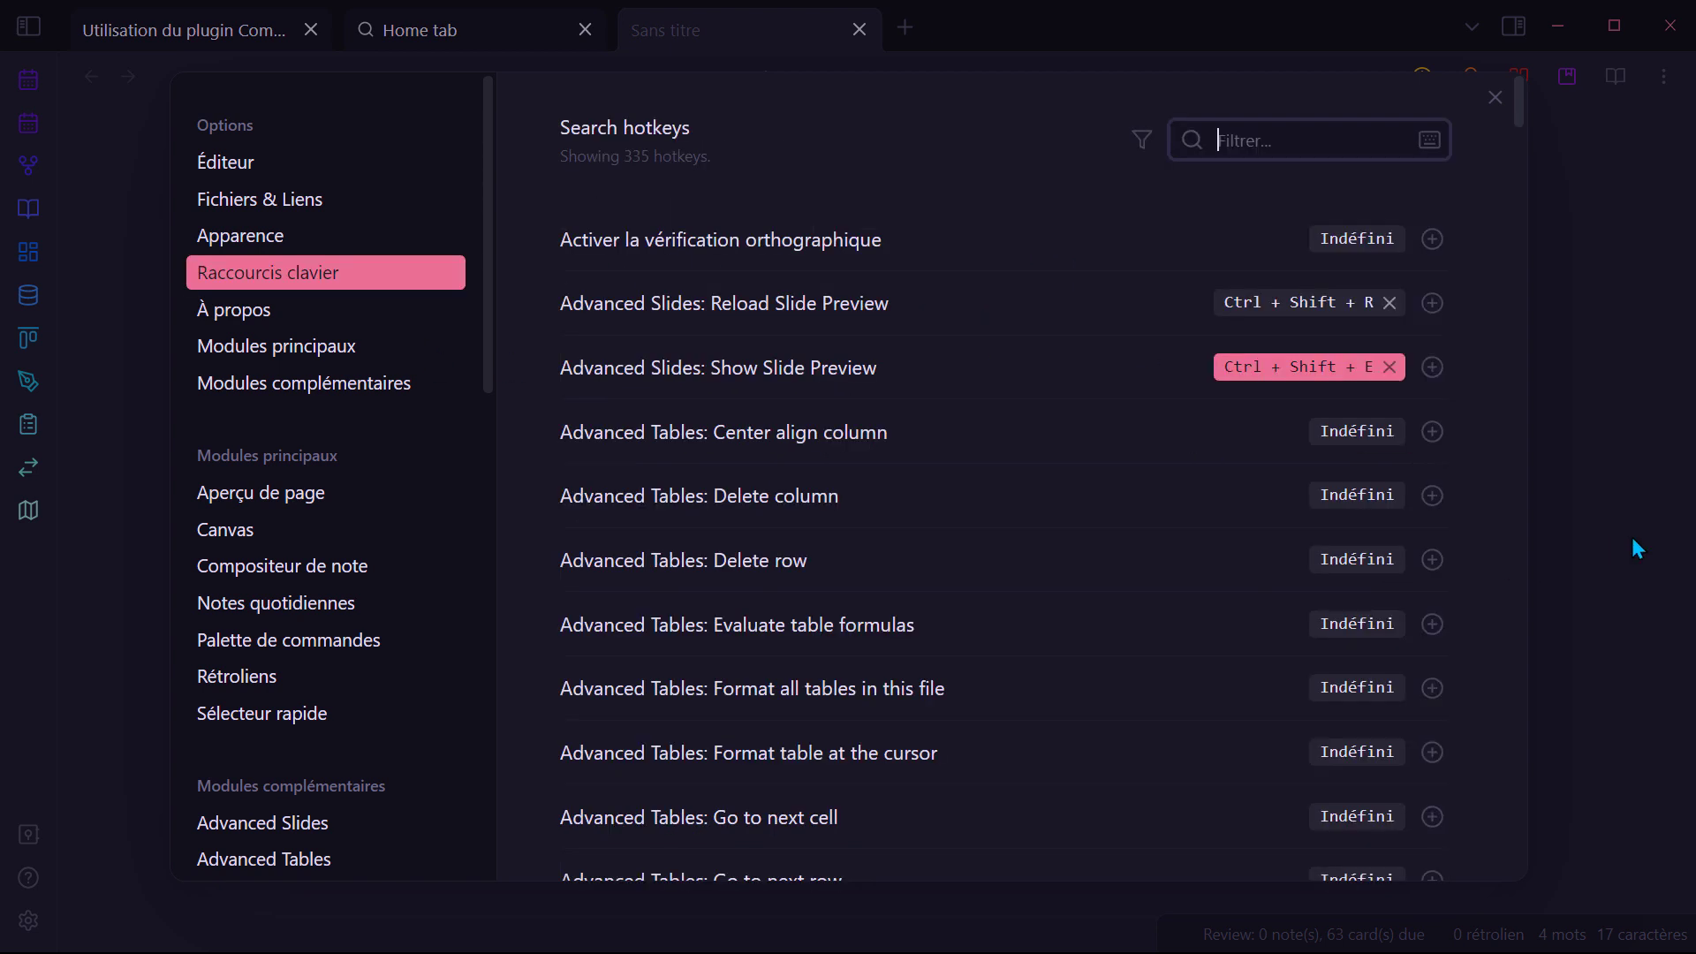
Step: Close the settings and run the "Nouvelle note" macro from the page header of the open note
key("Escape")
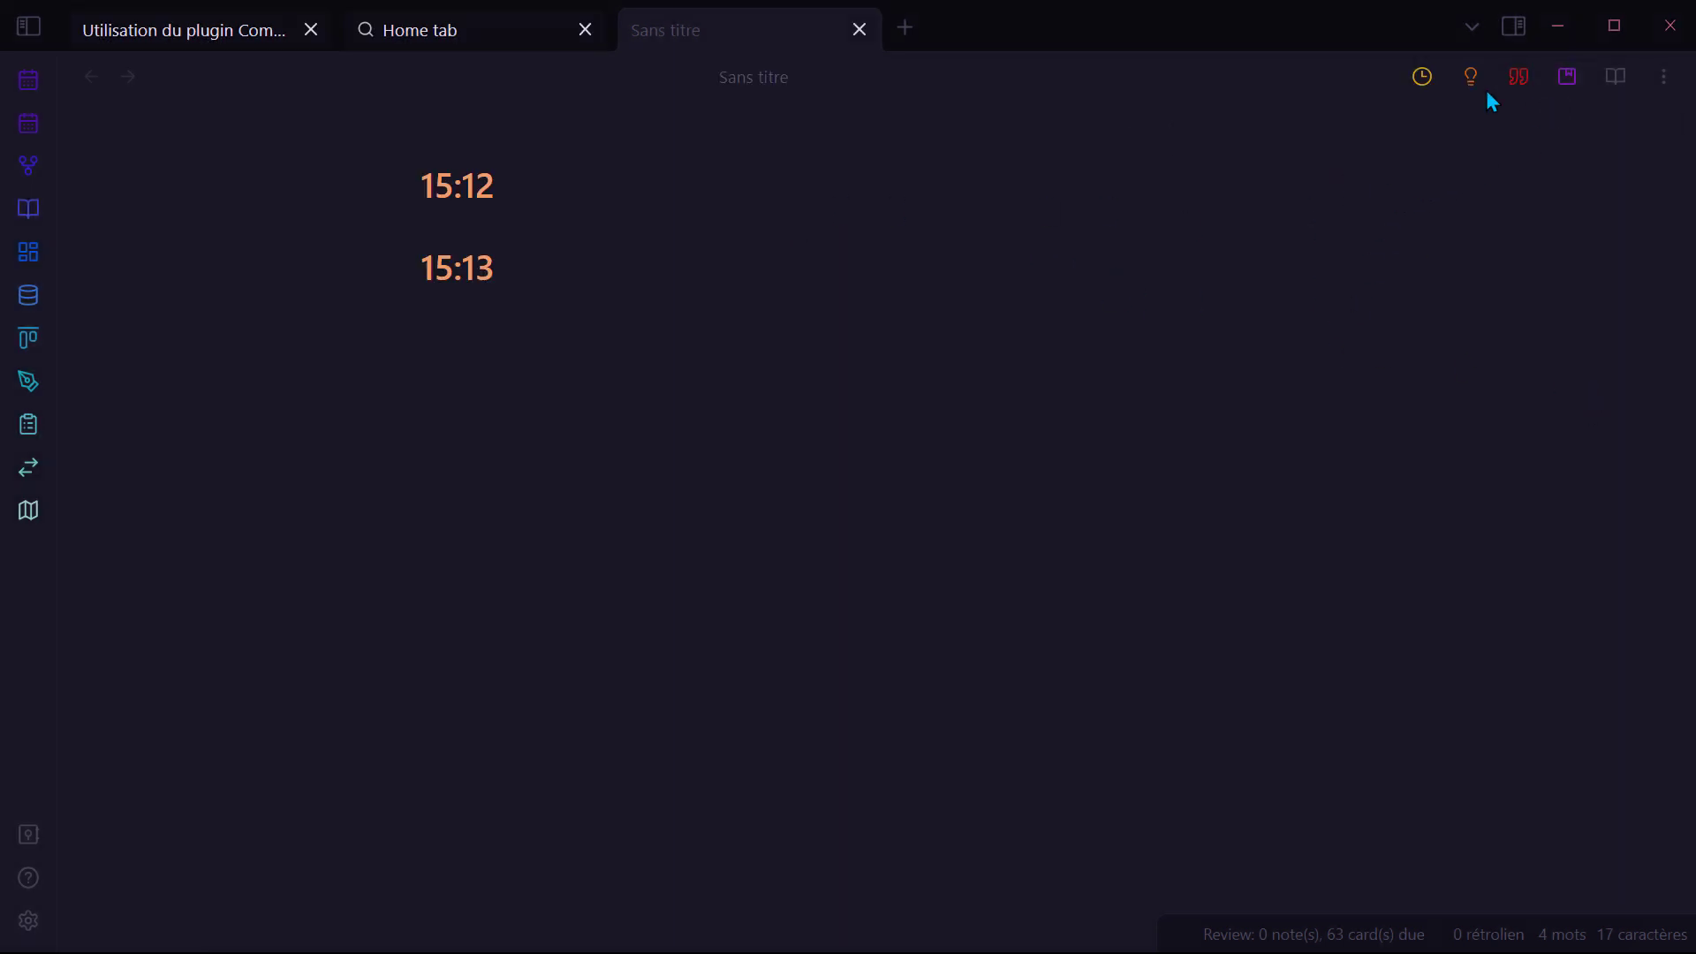
left_click(1567, 93)
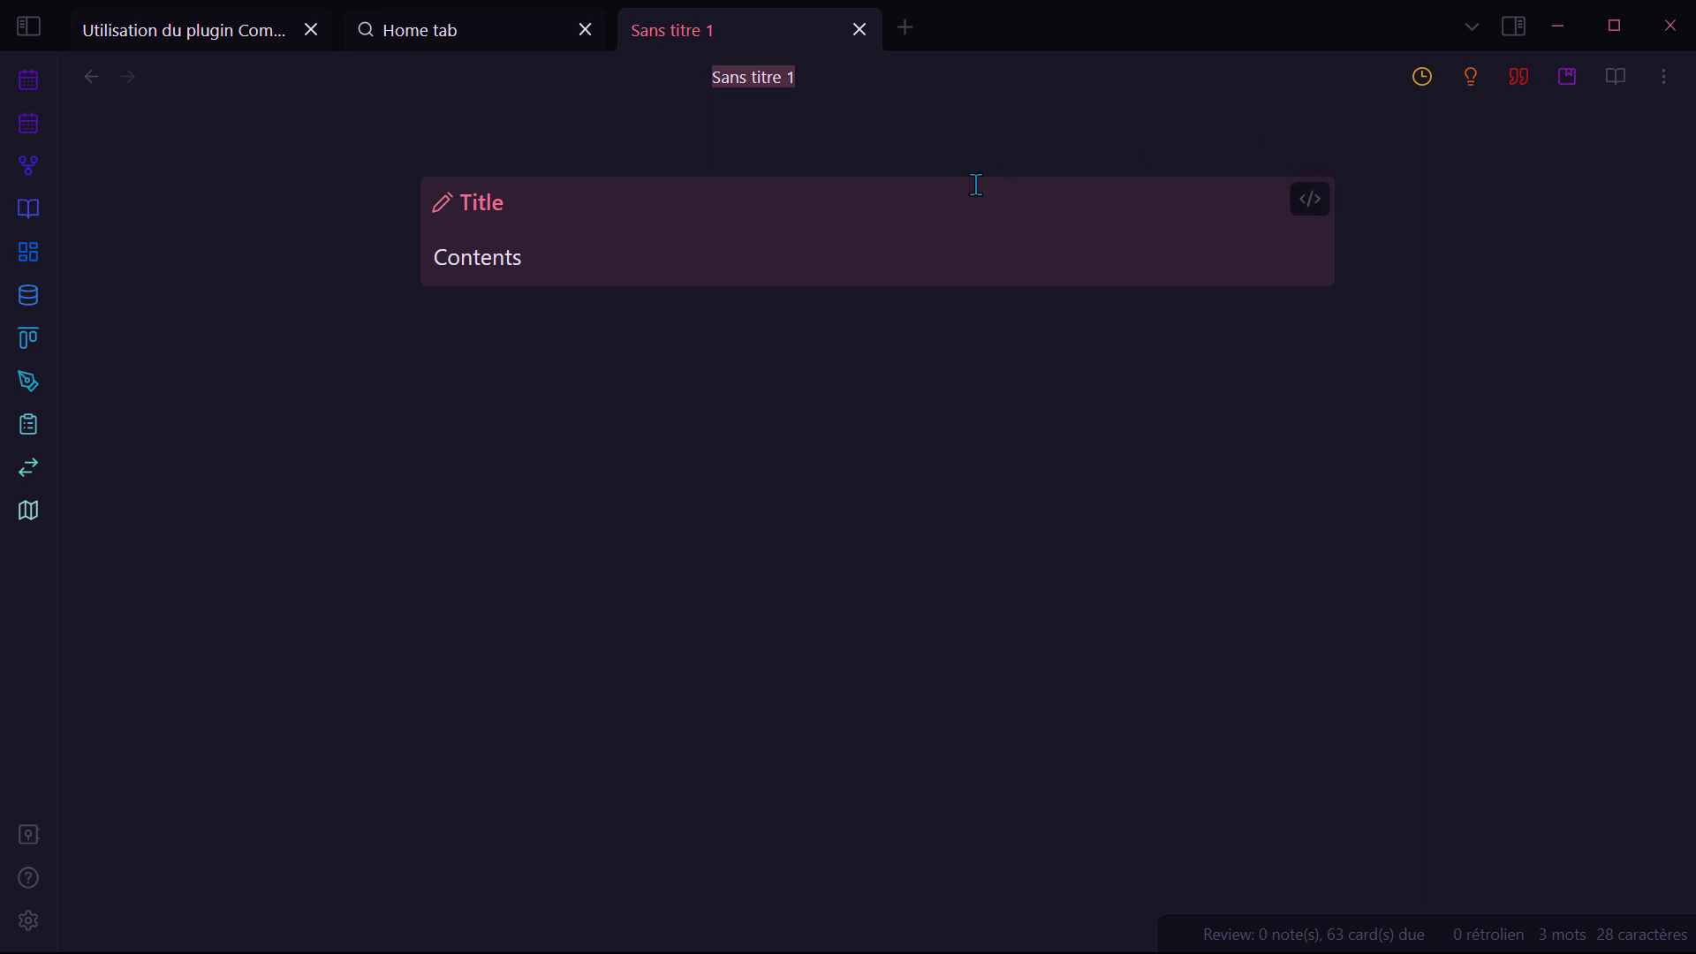
left_click(28, 926)
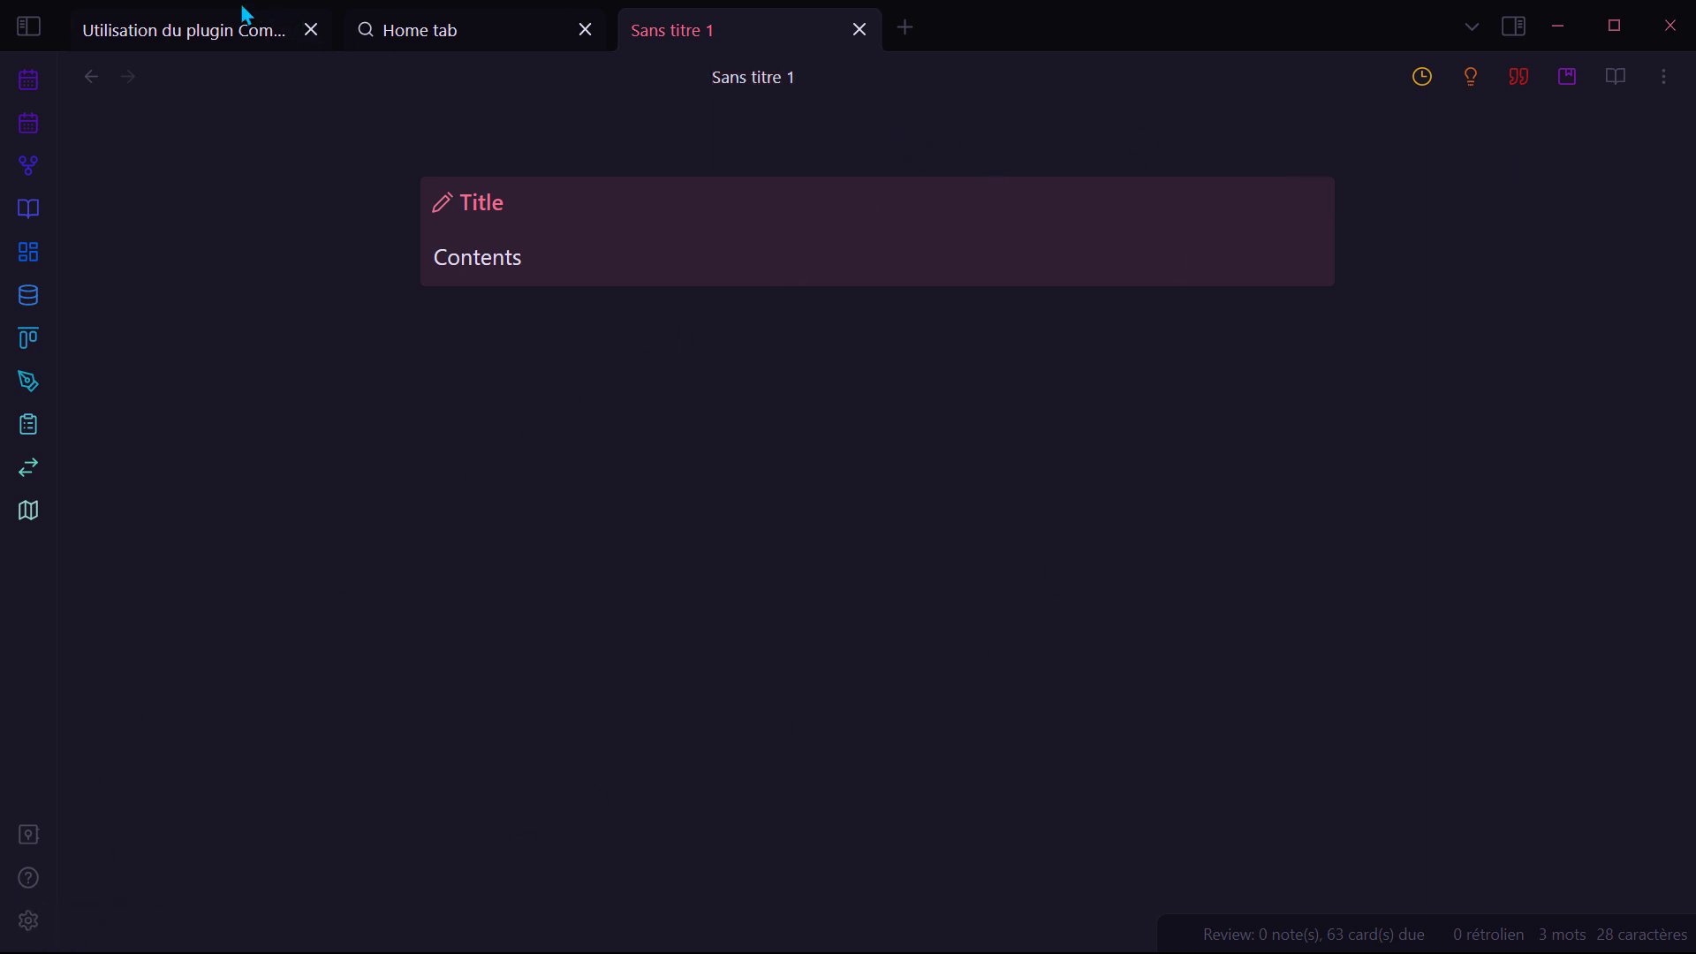
Step: Switch to the "Utilisation du plugin Commander" note and delete the "Nouvelle note" macro in Commander's settings
left_click(221, 35)
scroll(662, 378, "down", 3)
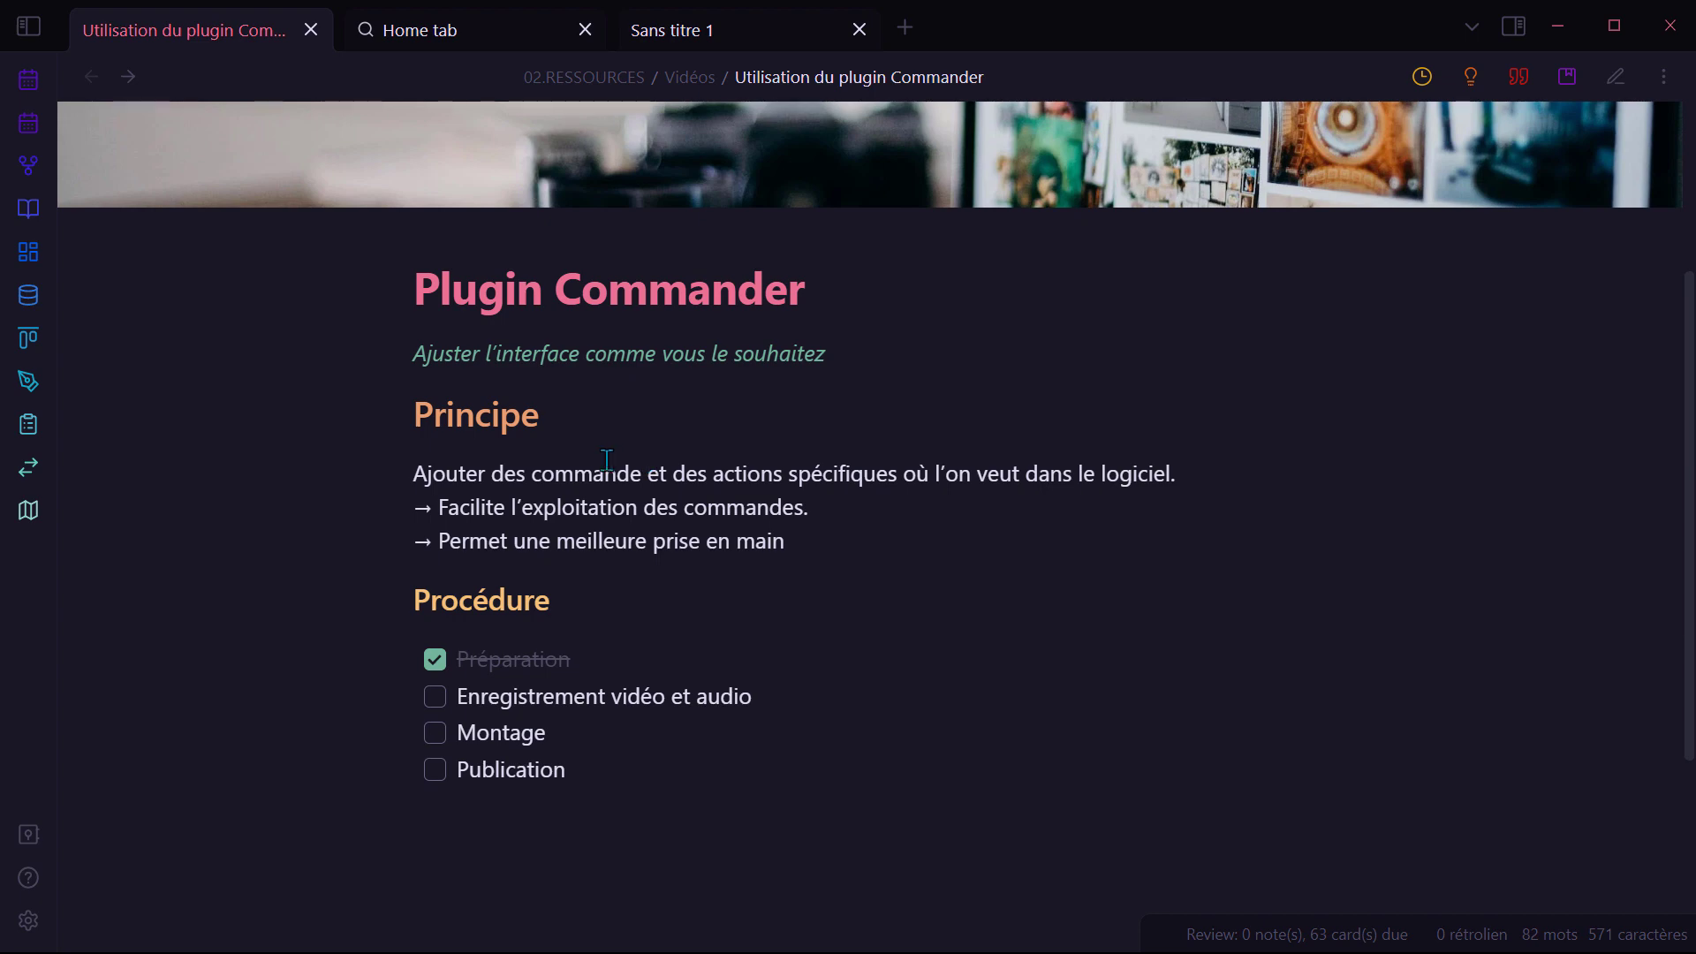
key("ctrl+comma")
scroll(326, 644, "down", 4)
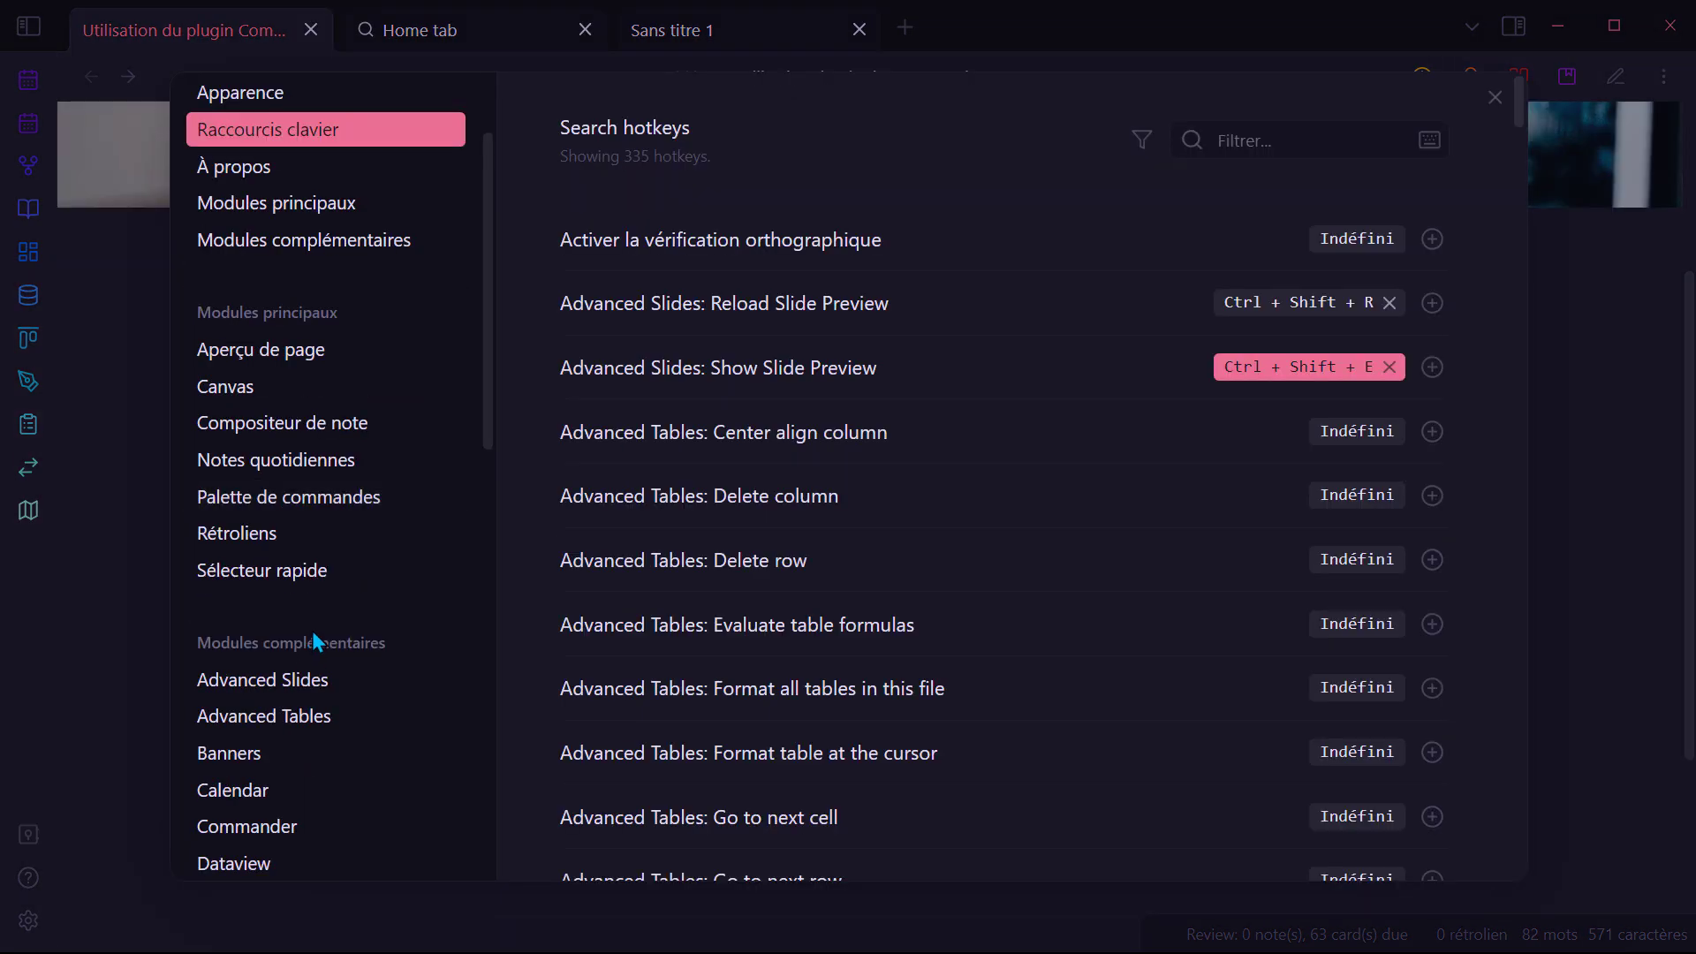
left_click(313, 697)
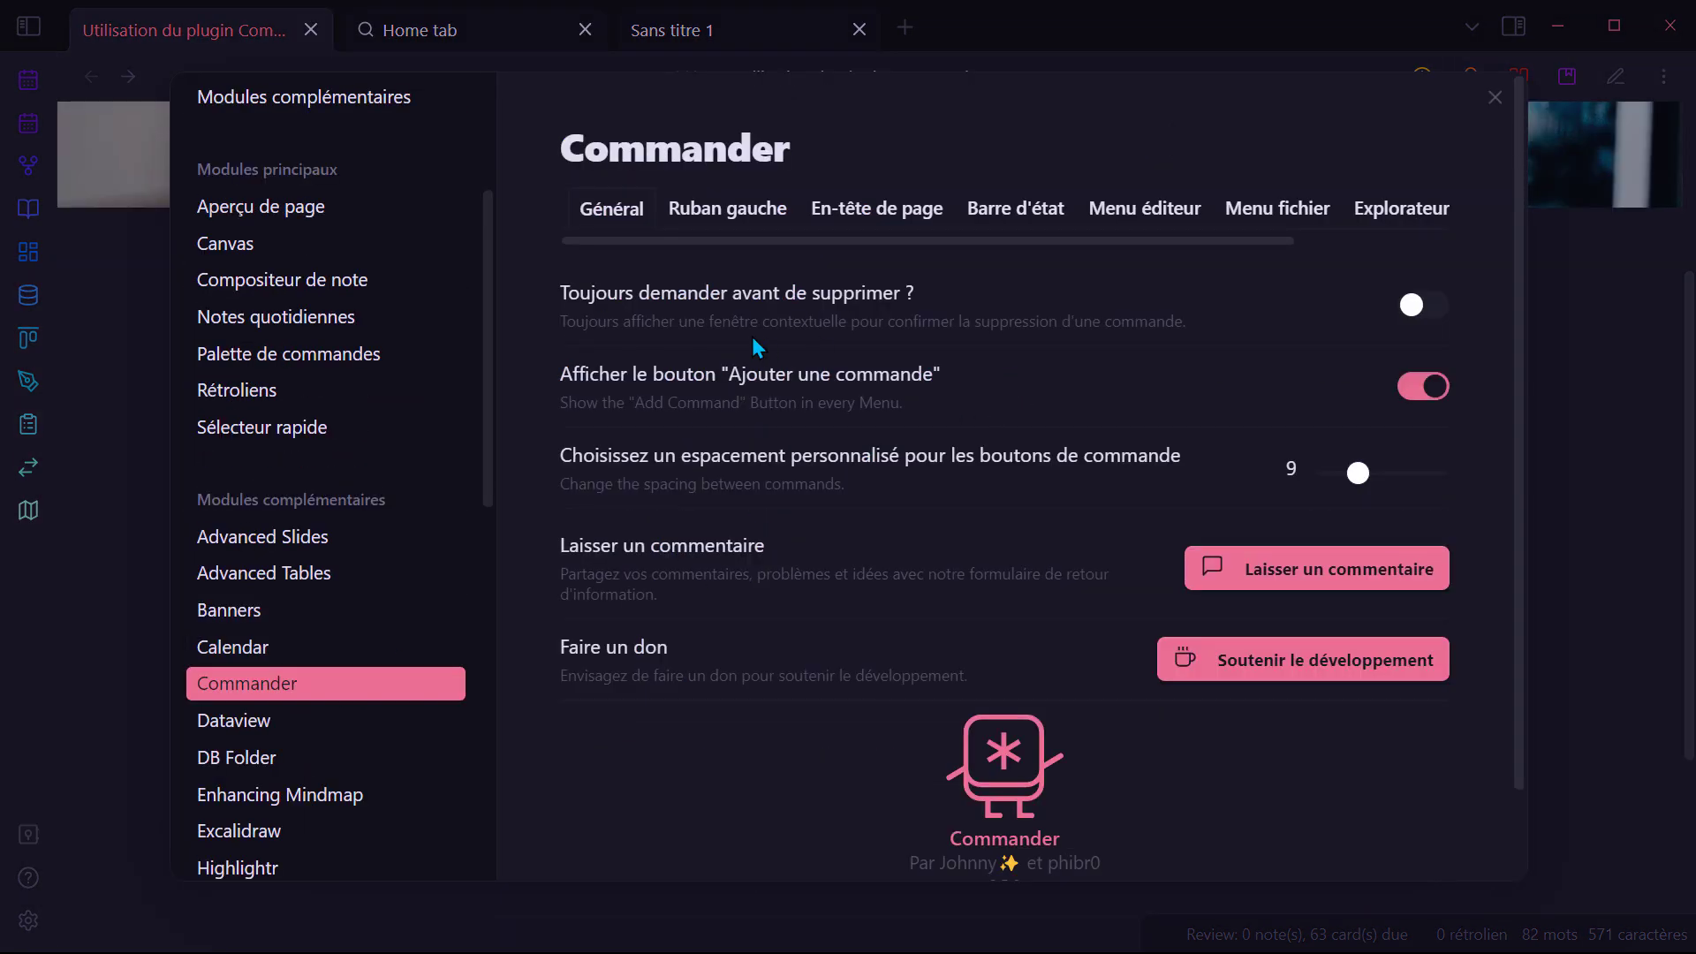
scroll(1120, 248, "right", 3)
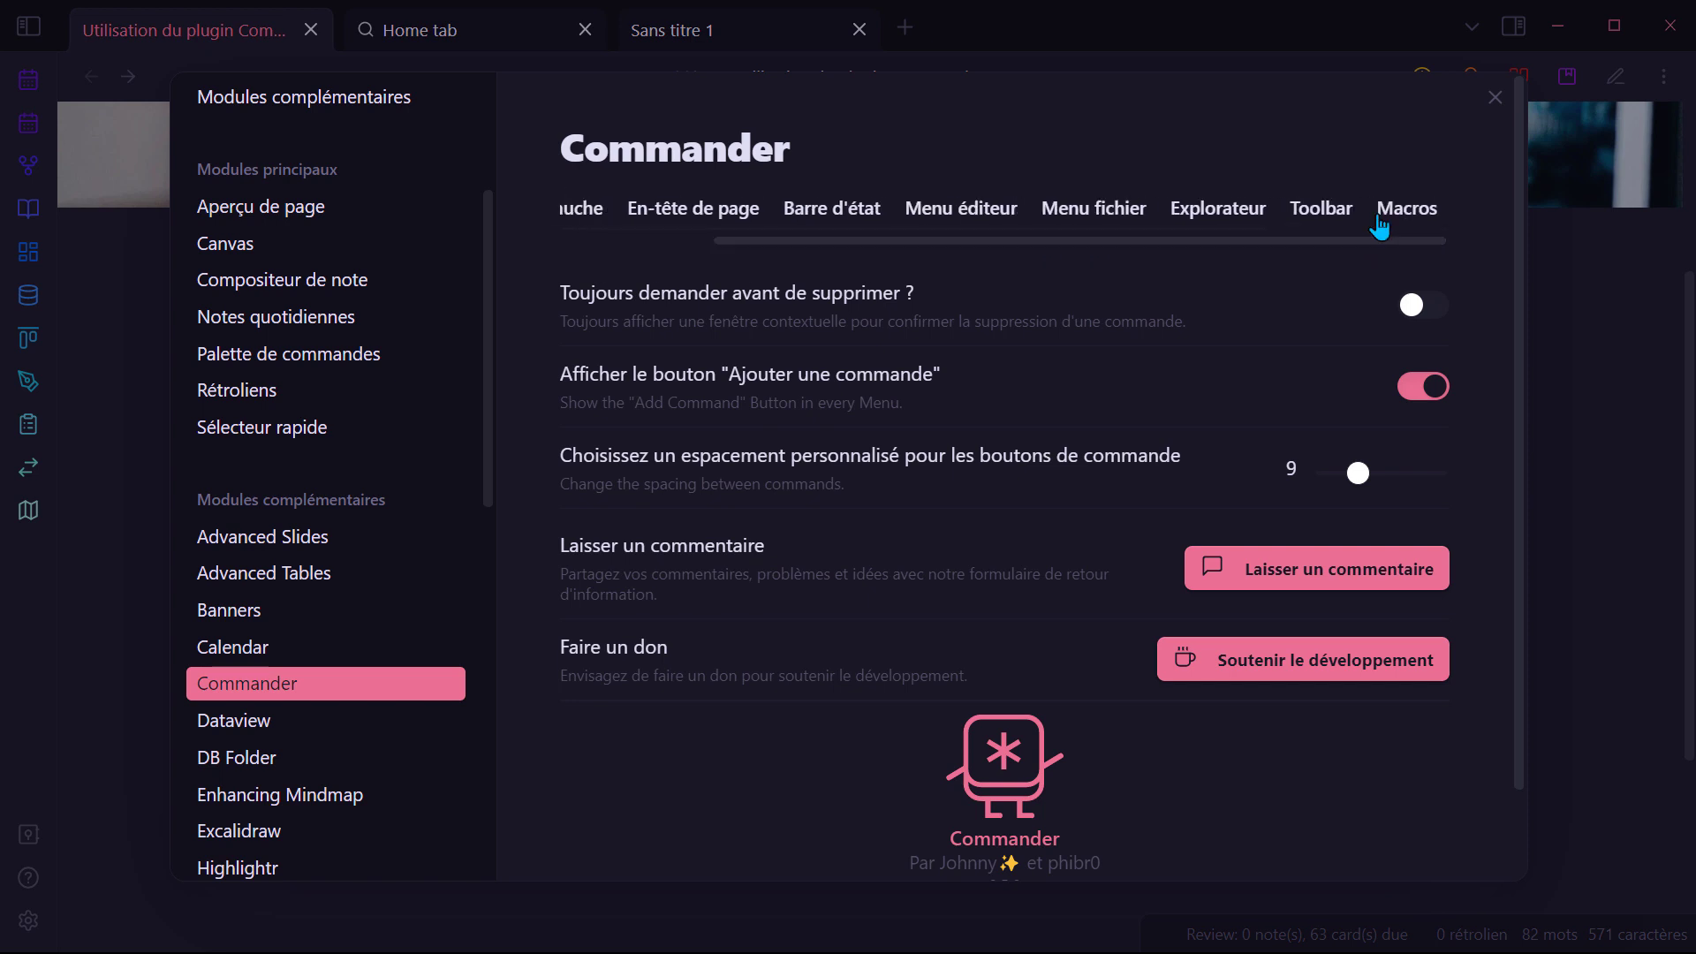
left_click(1397, 210)
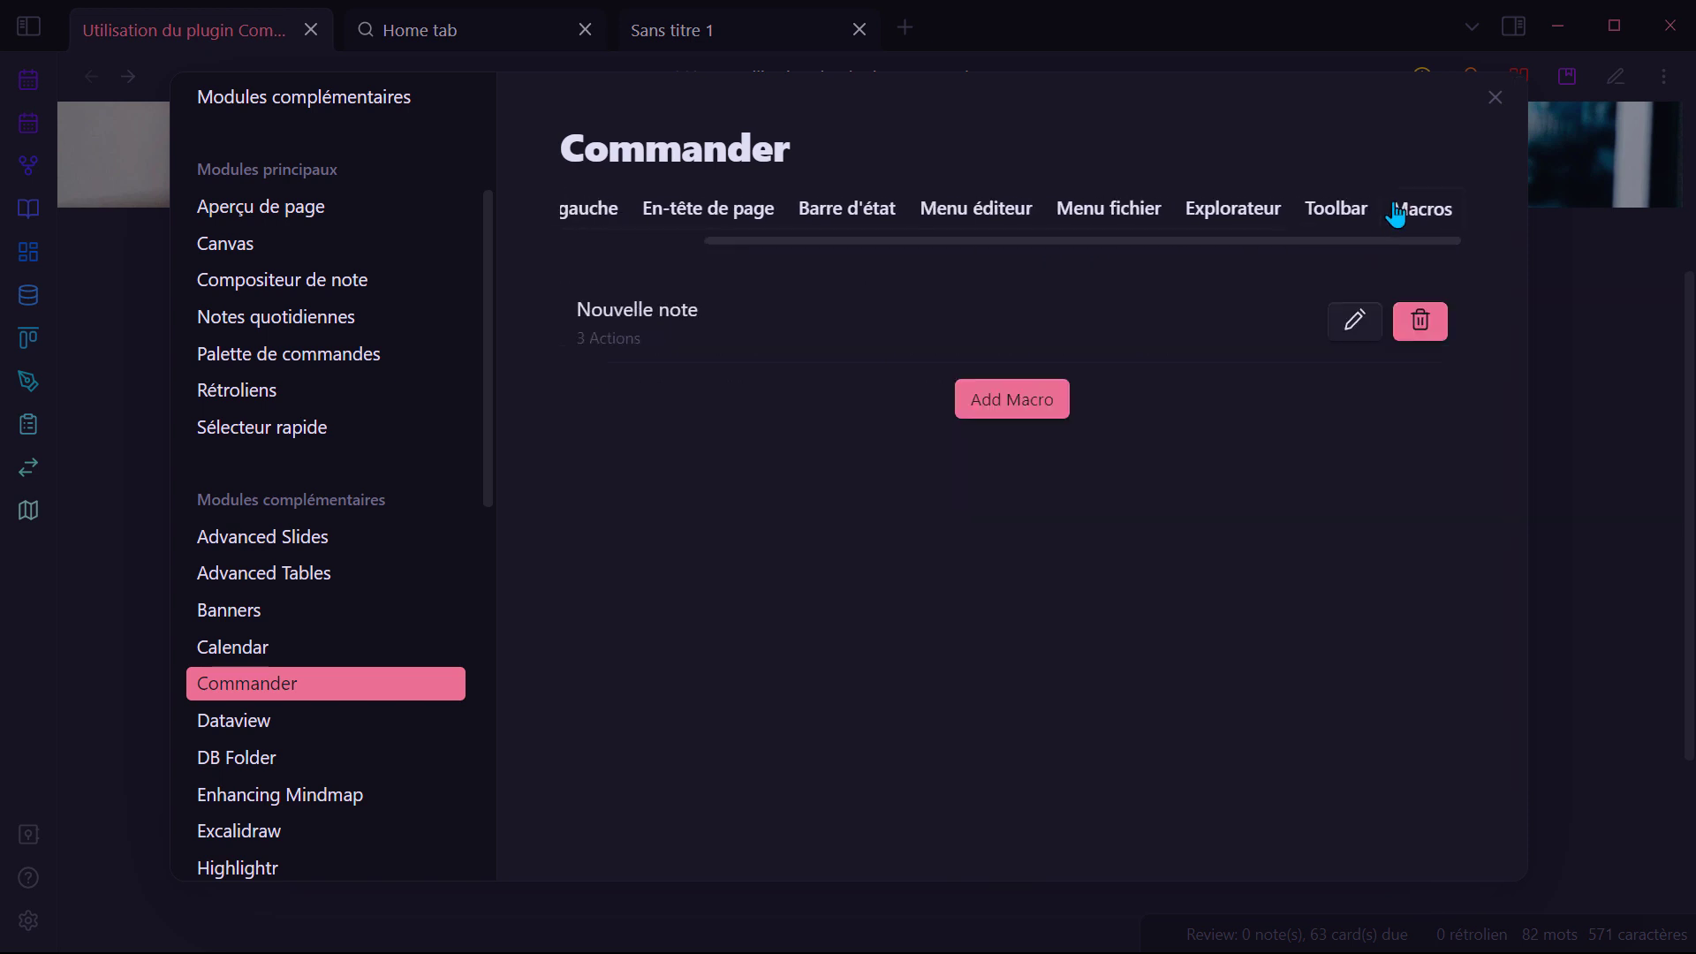
left_click(1419, 323)
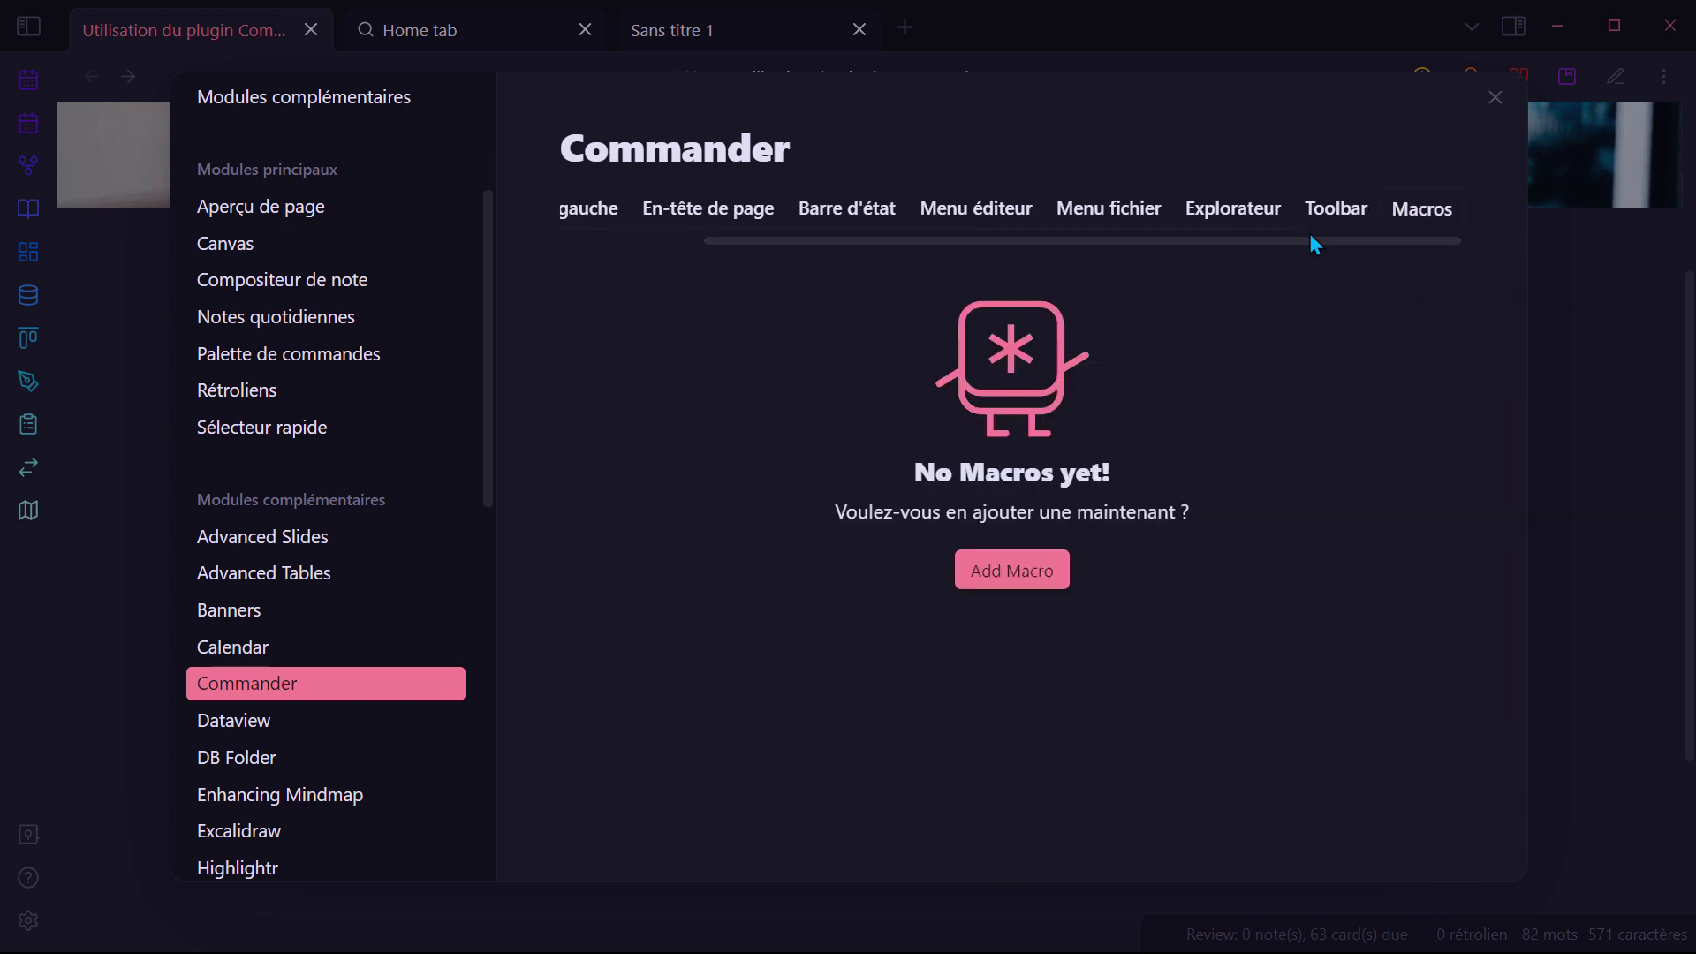
Step: Remove the "Commander: Nouvelle note" command from Commander's page header commands
left_click_drag(1183, 241, 878, 243)
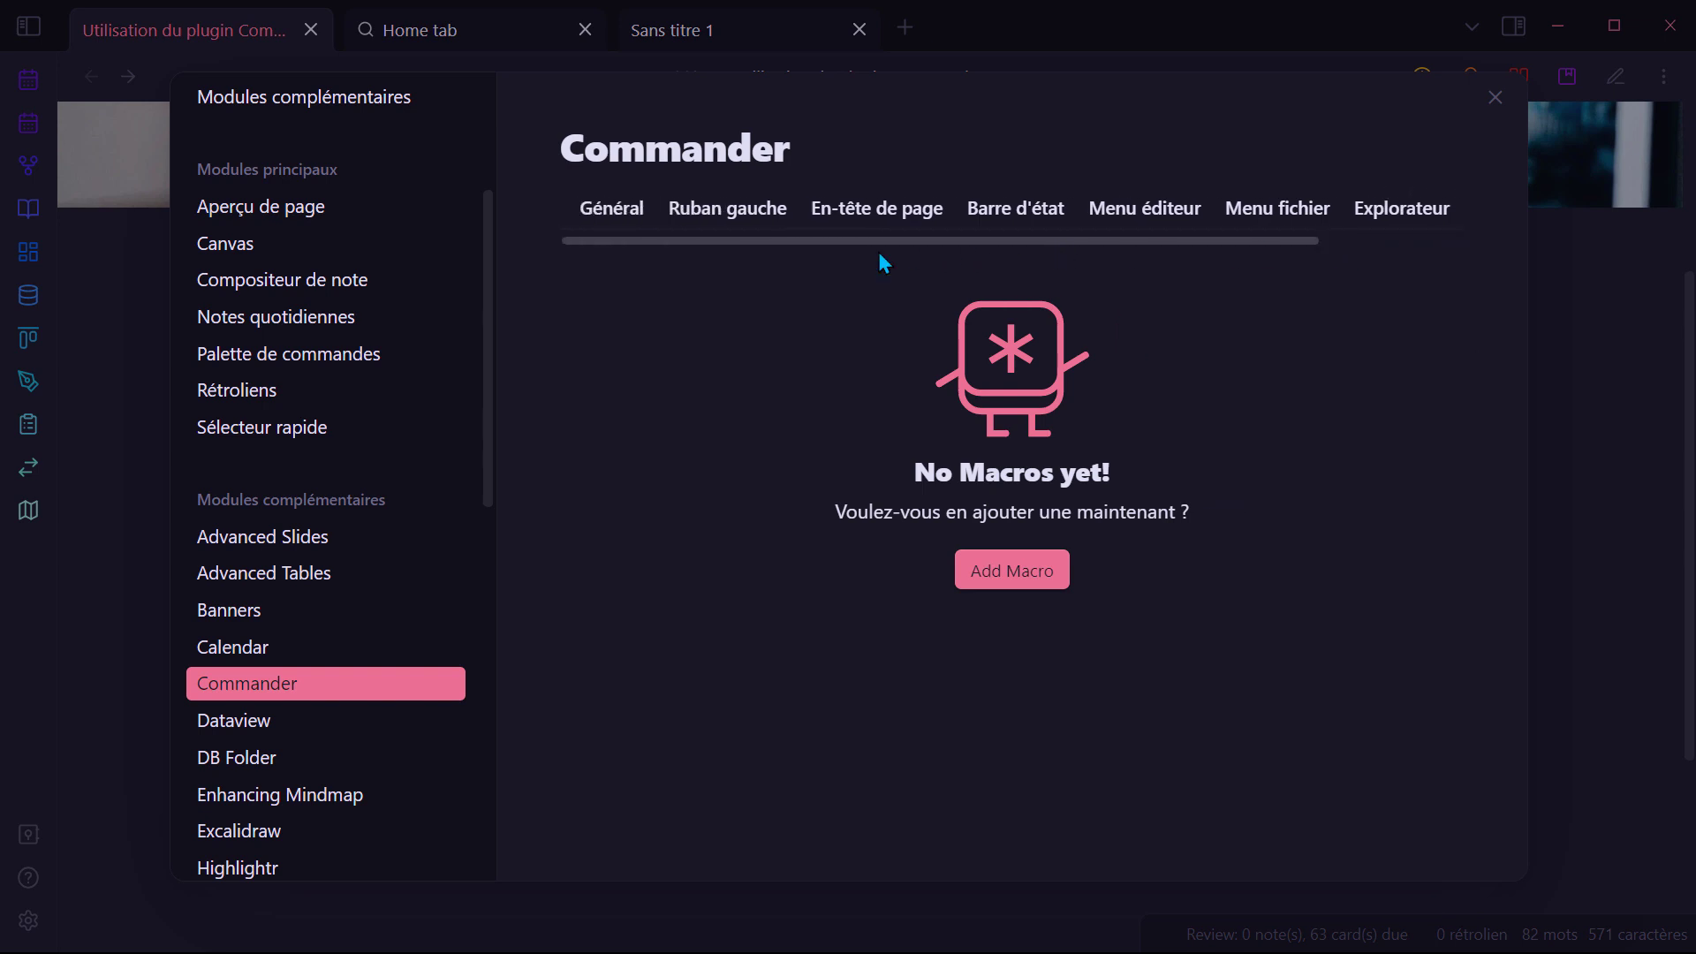
left_click(875, 223)
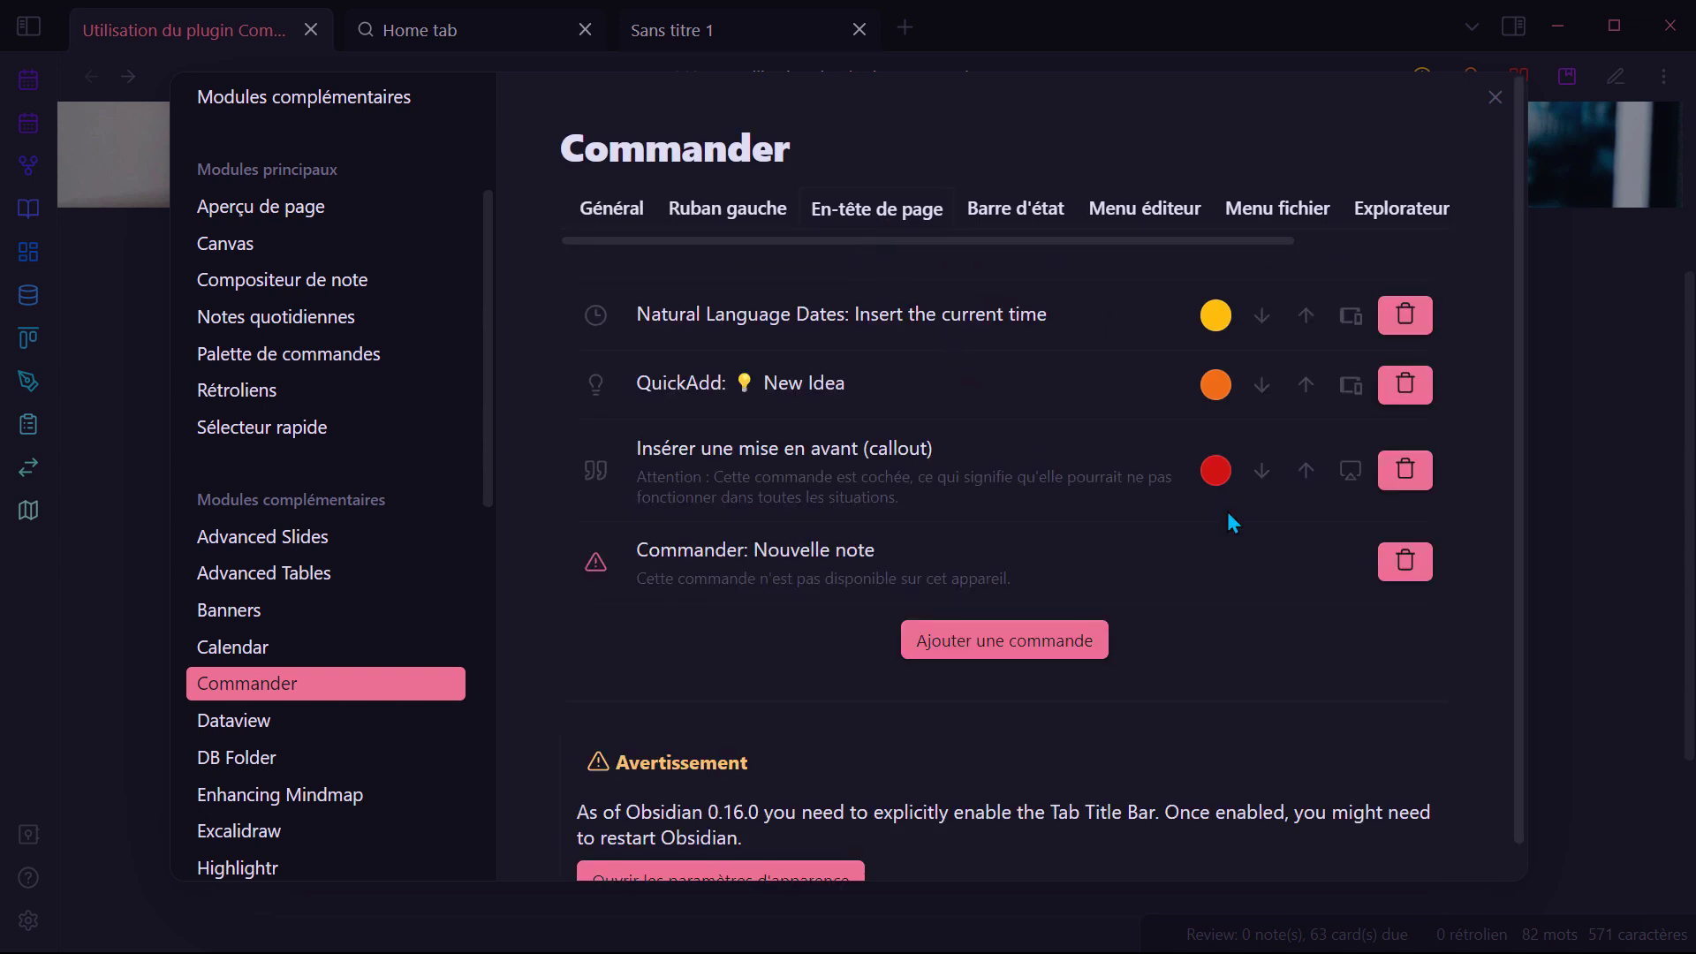
left_click(1406, 577)
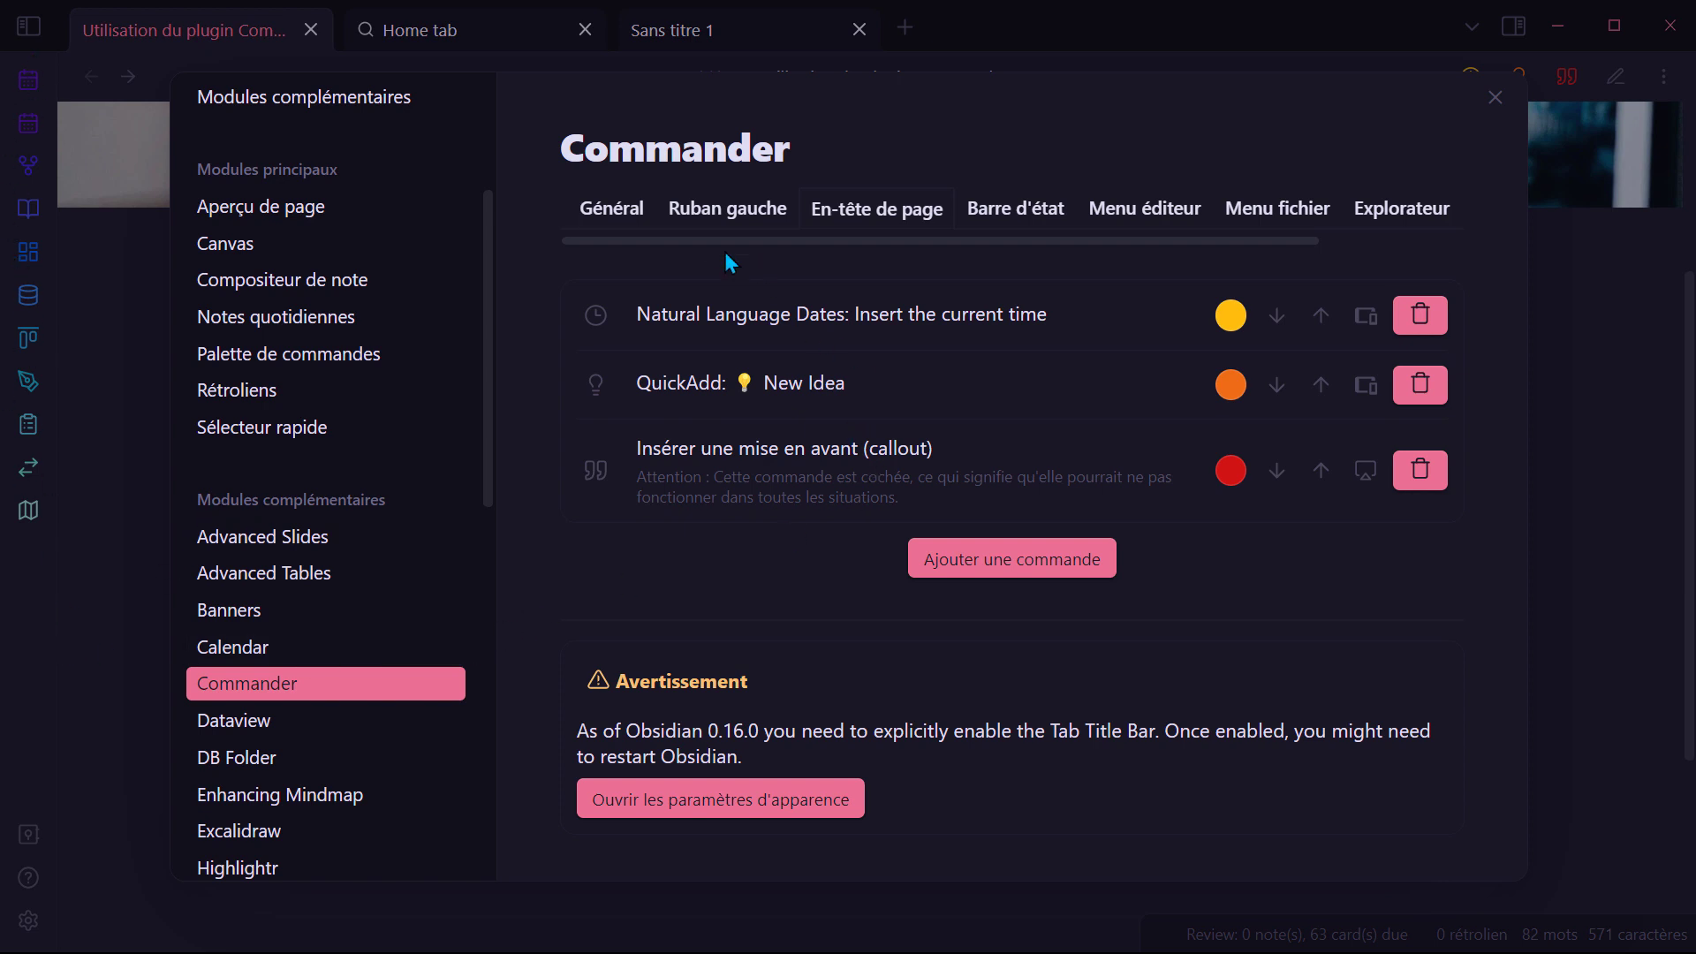
Step: Review Commander's list of left ribbon commands and close the settings
left_click(717, 217)
scroll(901, 441, "down", 3)
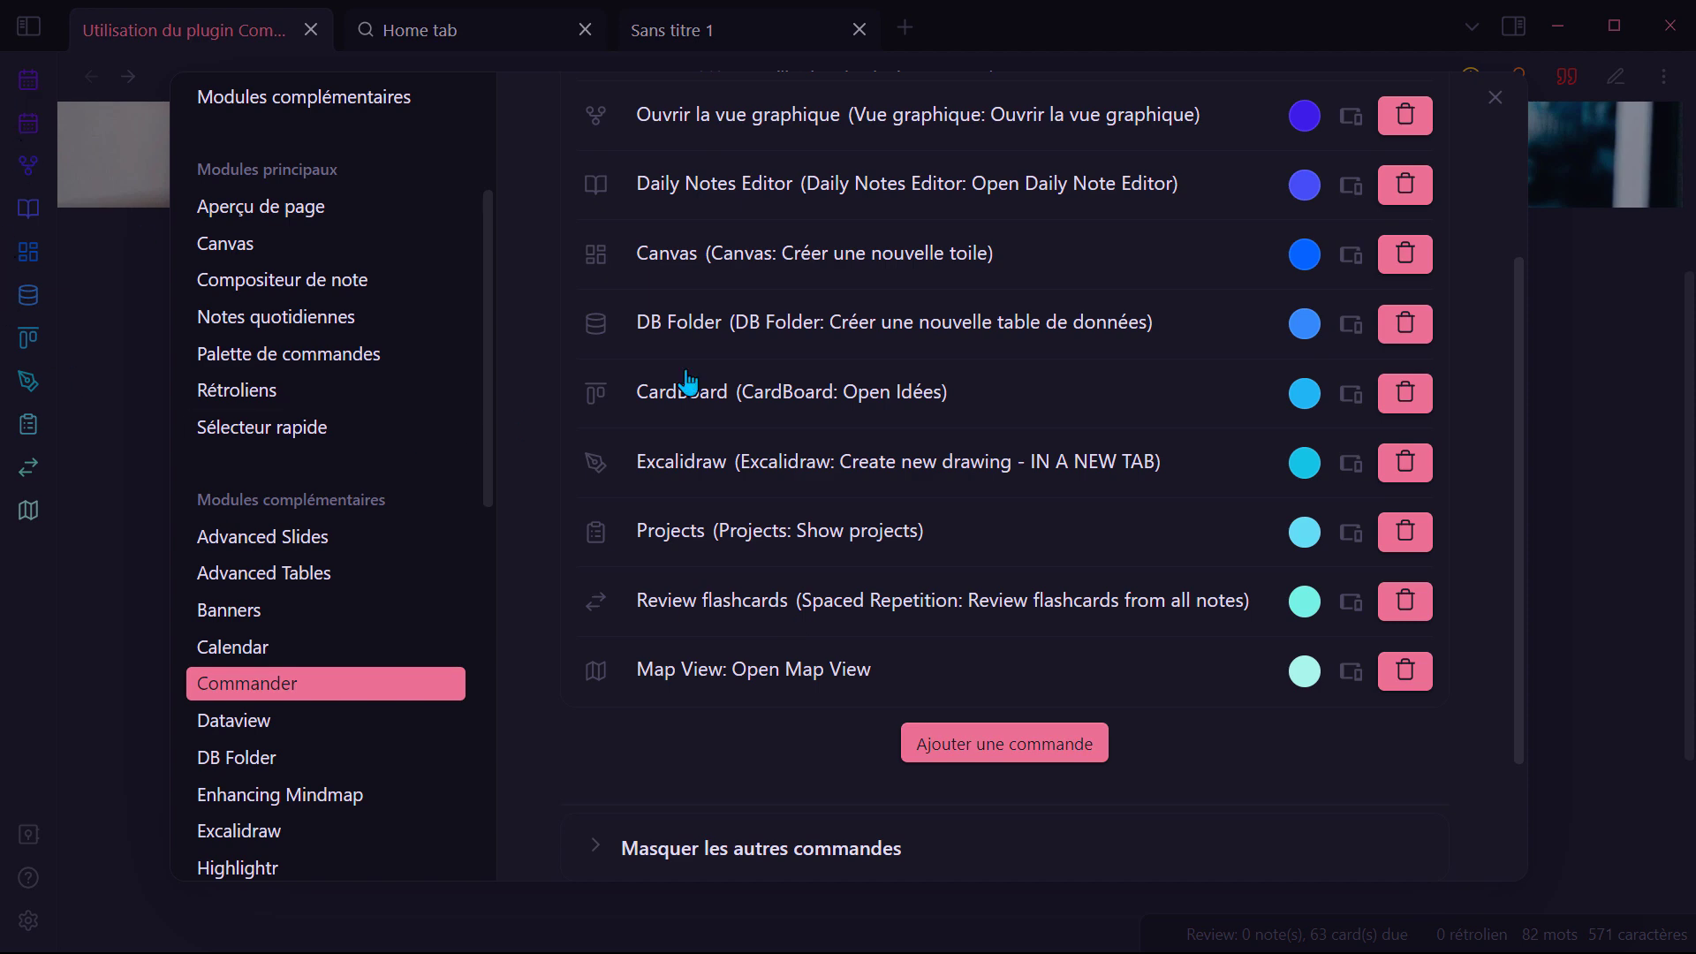
scroll(837, 364, "up", 3)
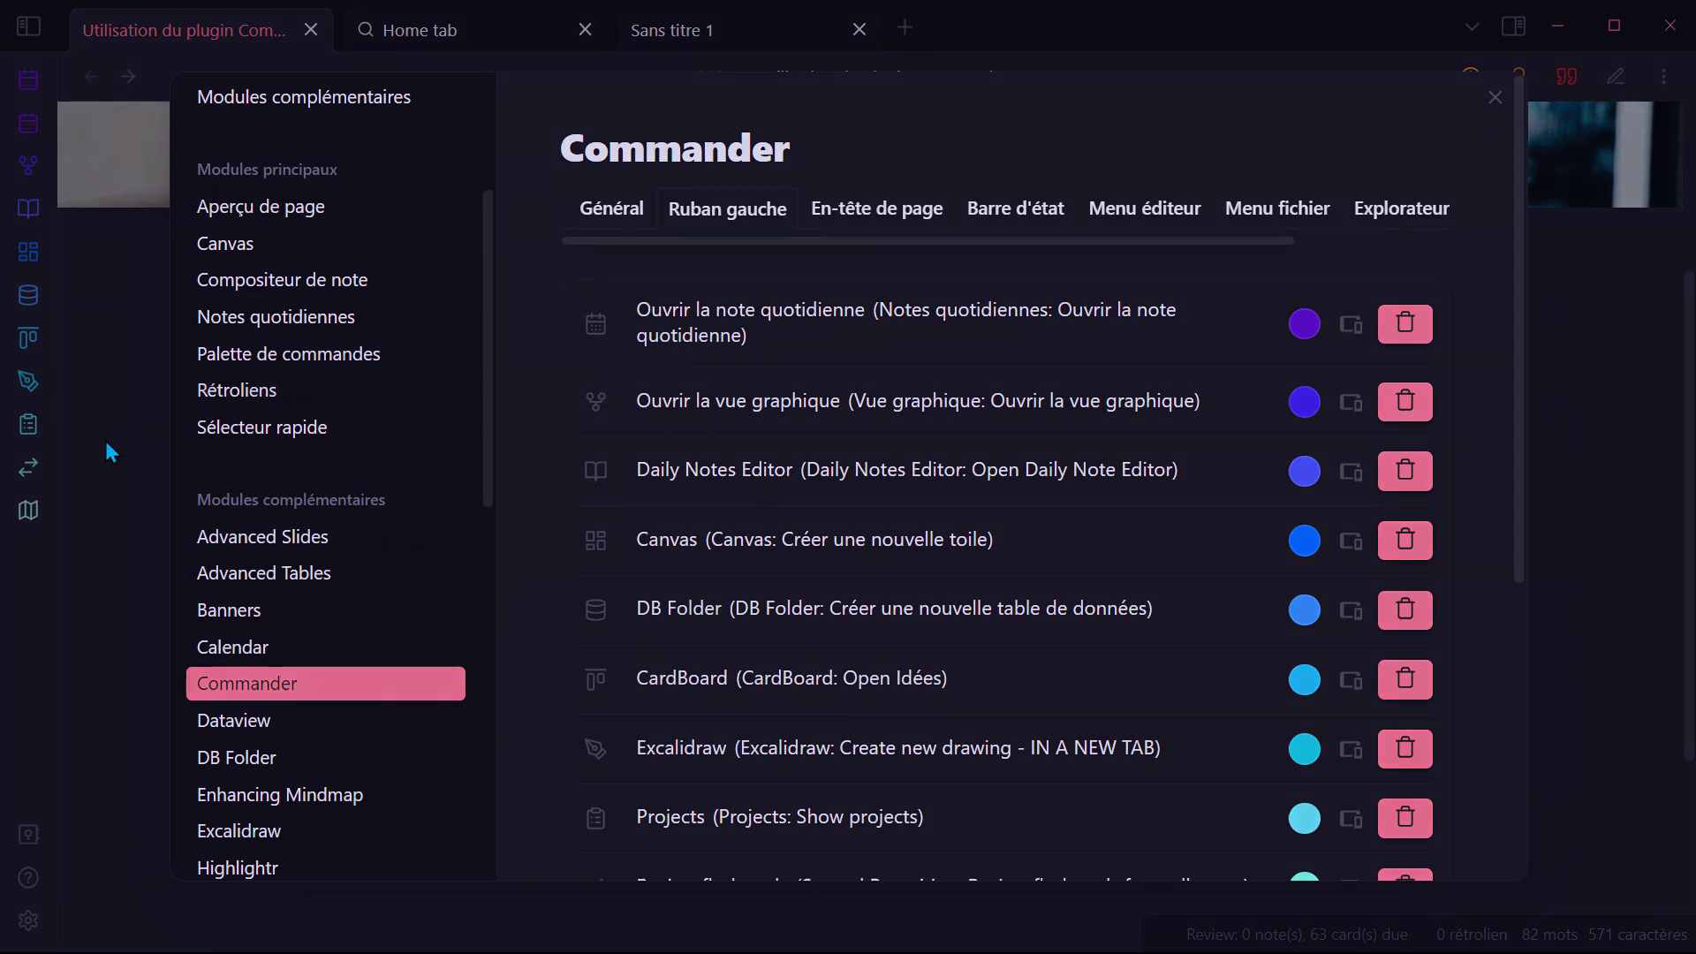
key("Escape")
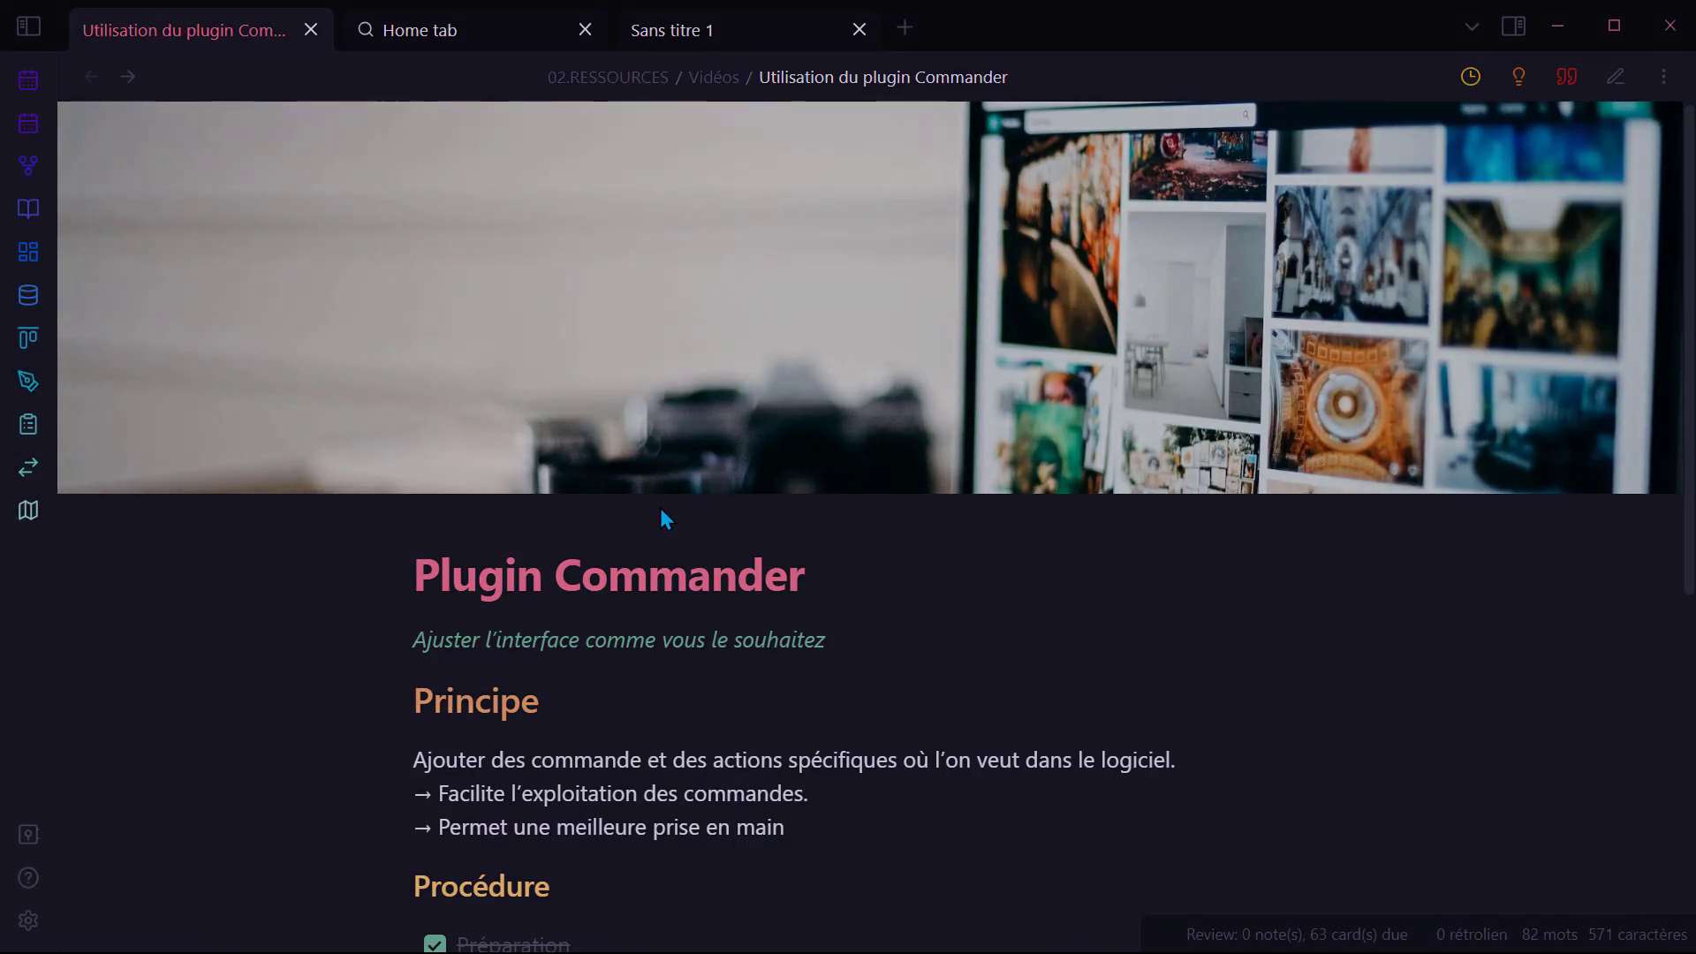